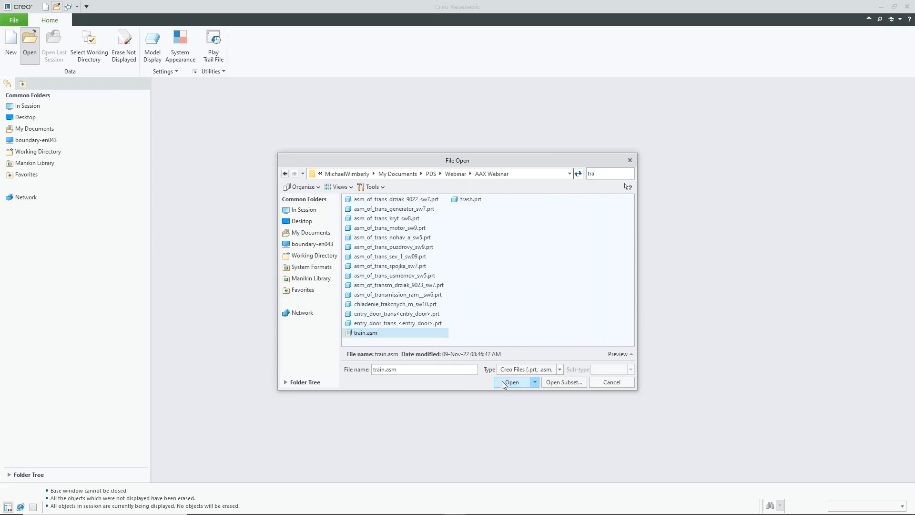
# Step: Open the train.asm assembly and dismiss the regeneration failure notification
pyautogui.click(503, 384)
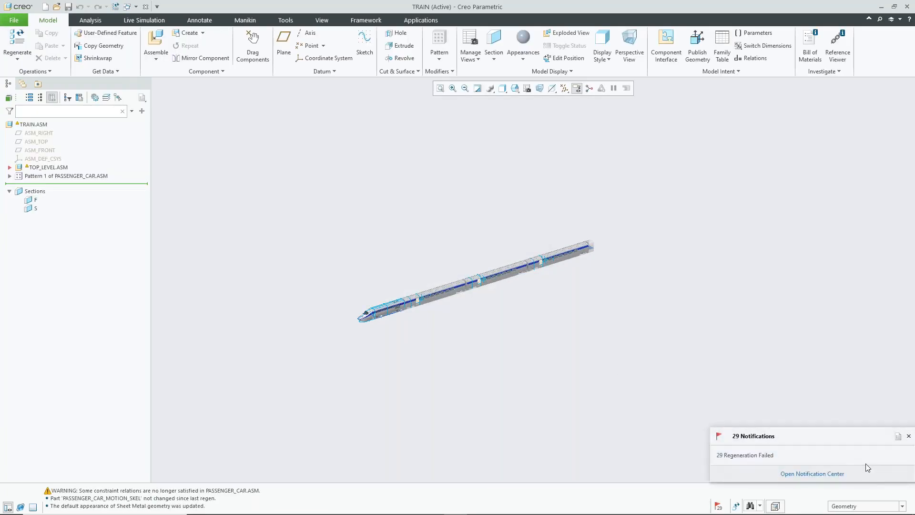
pyautogui.click(909, 436)
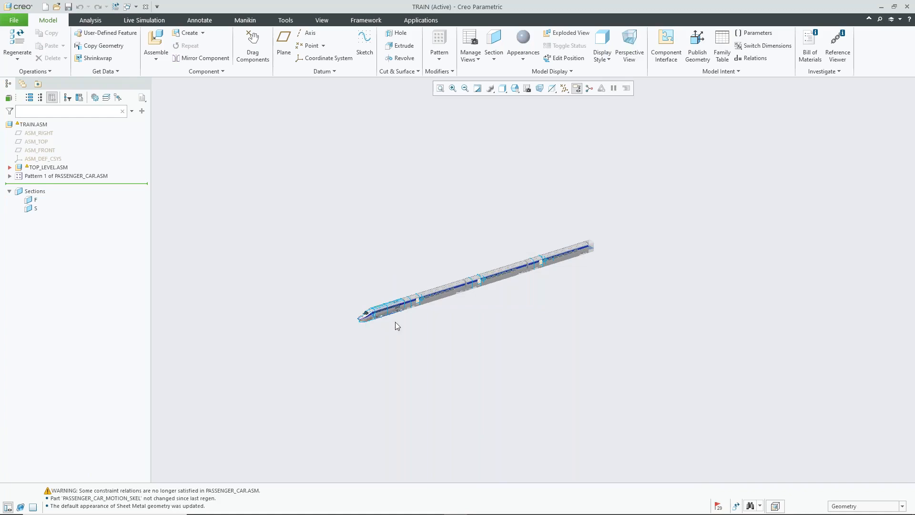
pyautogui.scroll(-3, 448, 265)
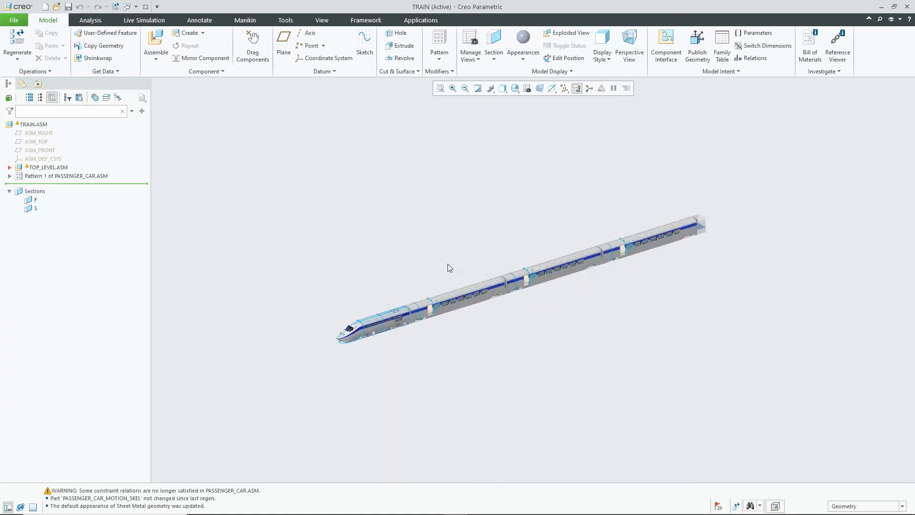
pyautogui.scroll(-2, 313, 335)
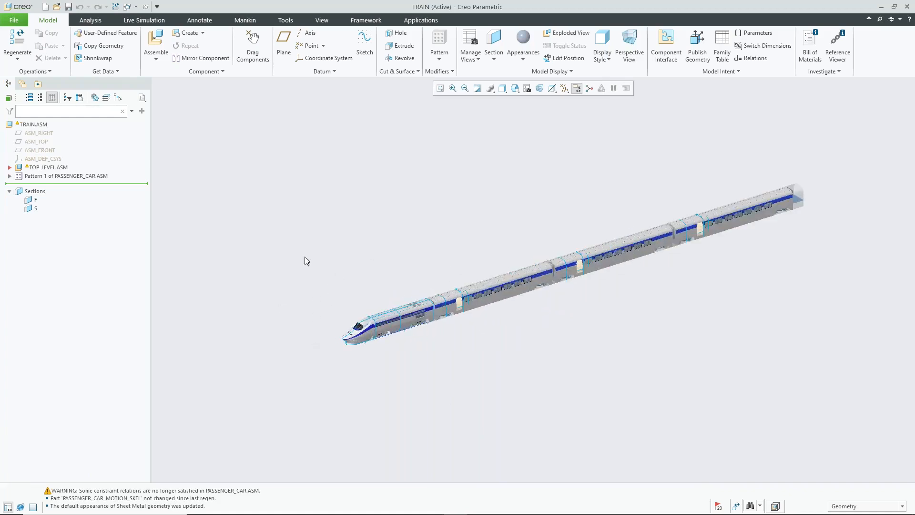
# Step: Open the first PASSENGER_CAR.ASM of the passenger car pattern in its own window
pyautogui.click(42, 168)
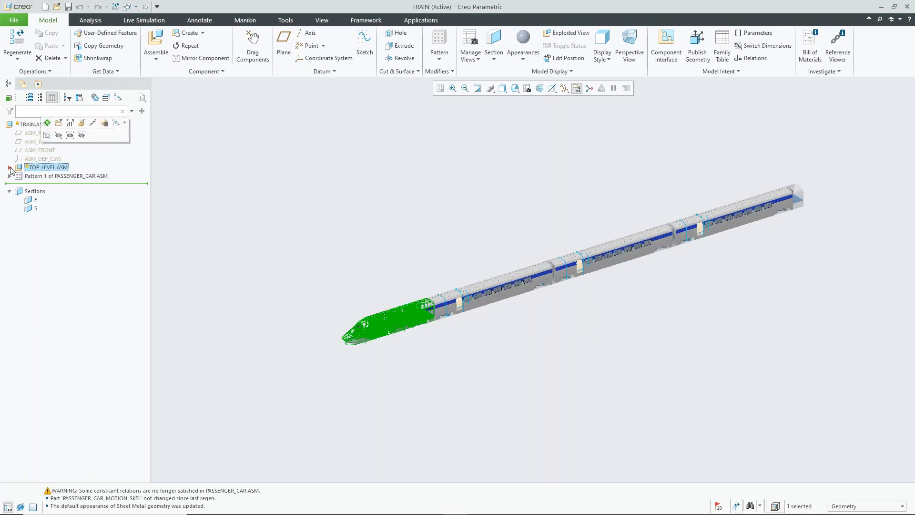
pyautogui.click(60, 177)
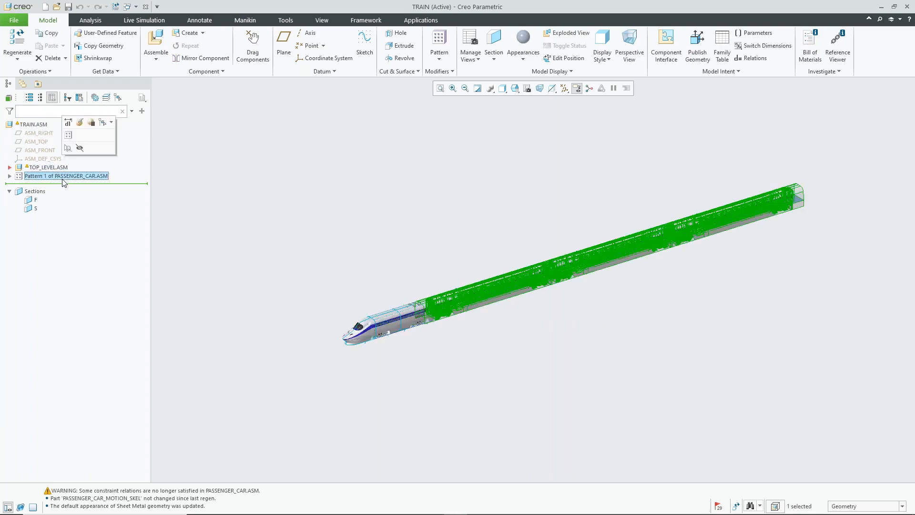
pyautogui.click(9, 176)
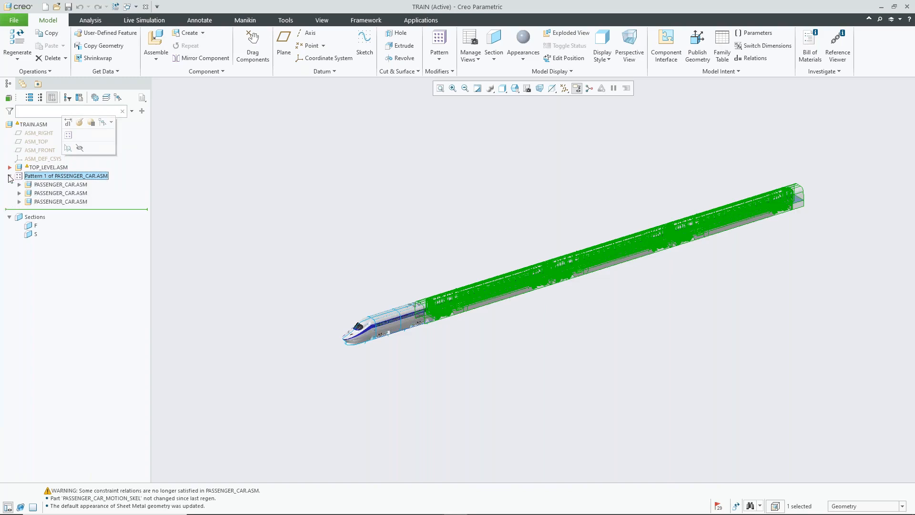
pyautogui.click(59, 185)
pyautogui.click(74, 139)
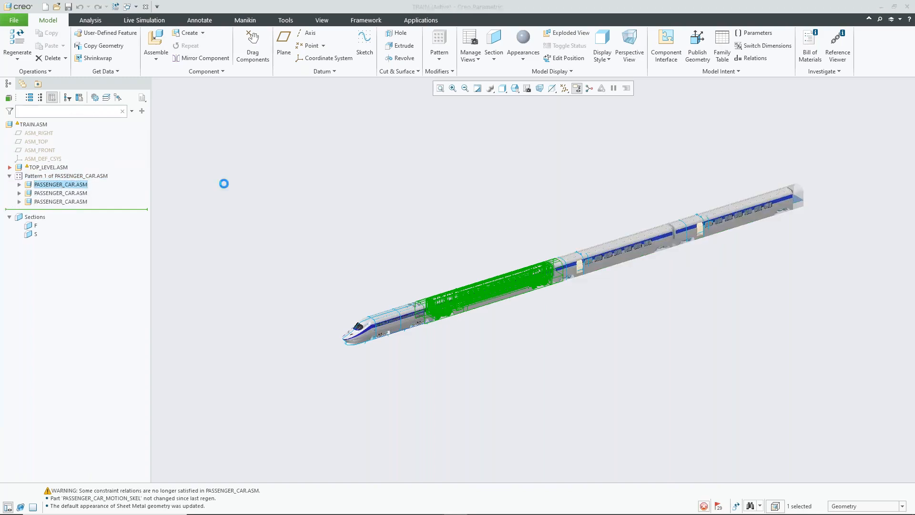
pyautogui.click(473, 380)
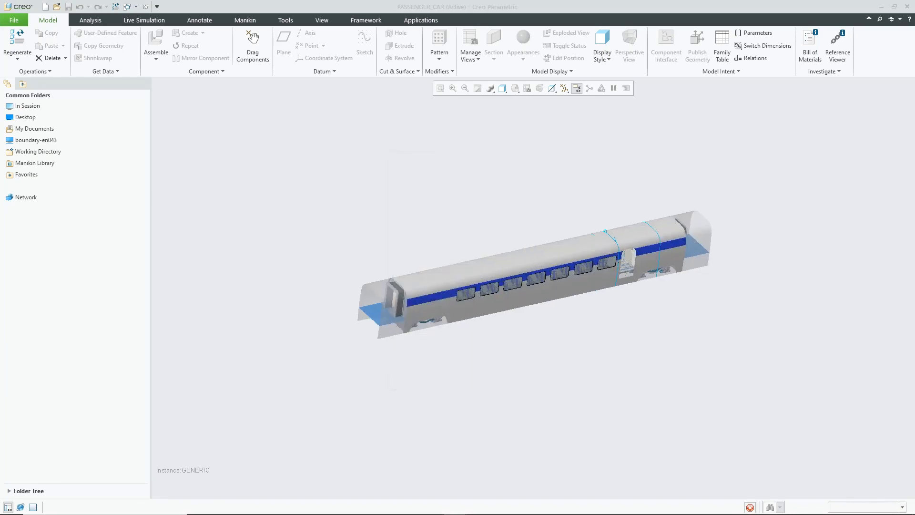
pyautogui.moveTo(615, 370); pyautogui.dragTo(513, 248, button='middle')
pyautogui.scroll(-2, 513, 247)
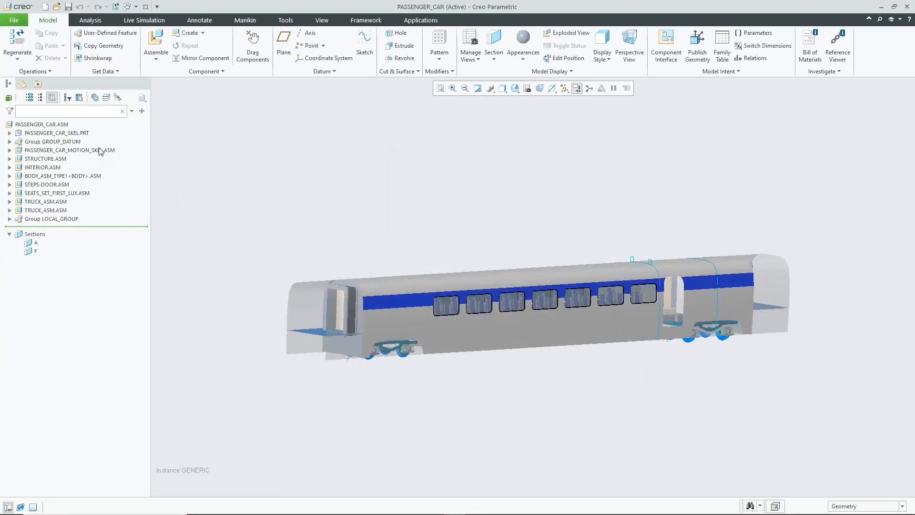
# Step: Hide the BODY_ASM_TYPE1<BODY>.ASM subassembly of the passenger car and examine the seats and structure inside
pyautogui.click(48, 177)
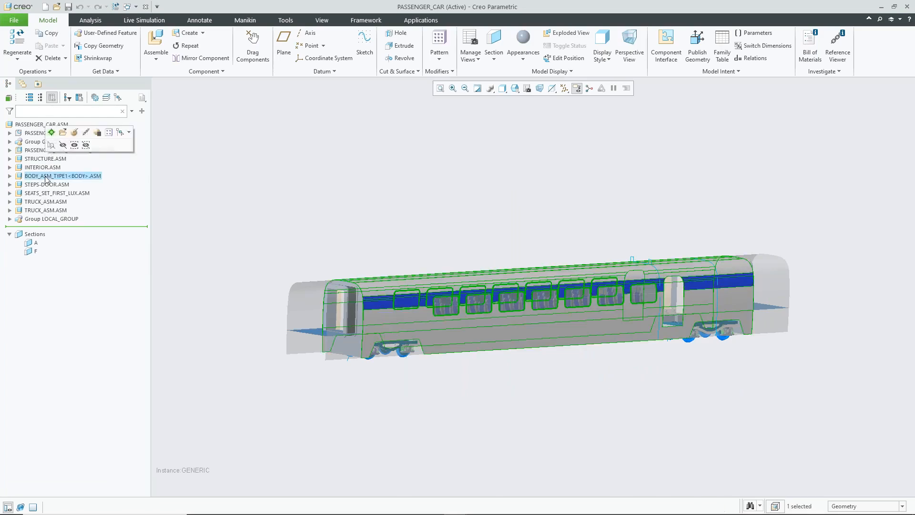
pyautogui.click(62, 144)
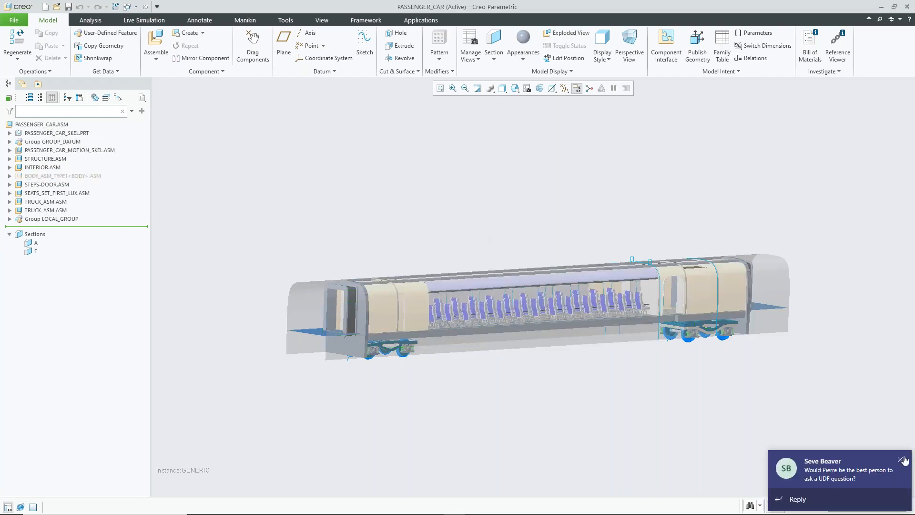
pyautogui.hotkey('ctrl', 'd')
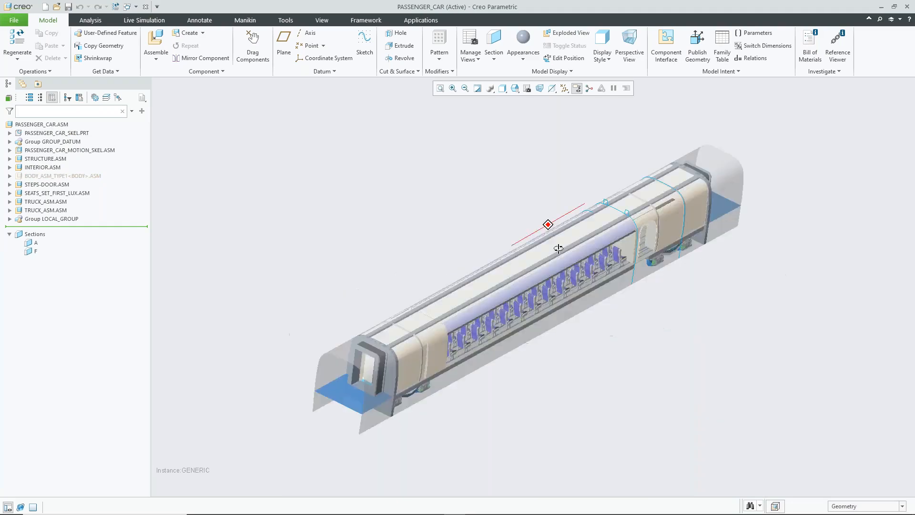
pyautogui.scroll(-1, 525, 268)
pyautogui.moveTo(587, 306); pyautogui.dragTo(579, 301, button='middle')
pyautogui.moveTo(706, 287); pyautogui.dragTo(683, 277, button='middle')
pyautogui.hotkey('ctrl', 'd')
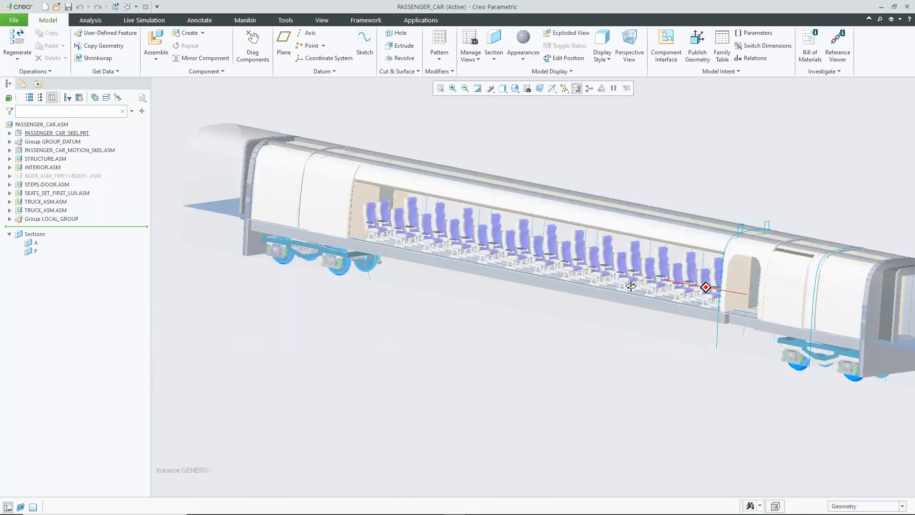
pyautogui.scroll(-3, 712, 270)
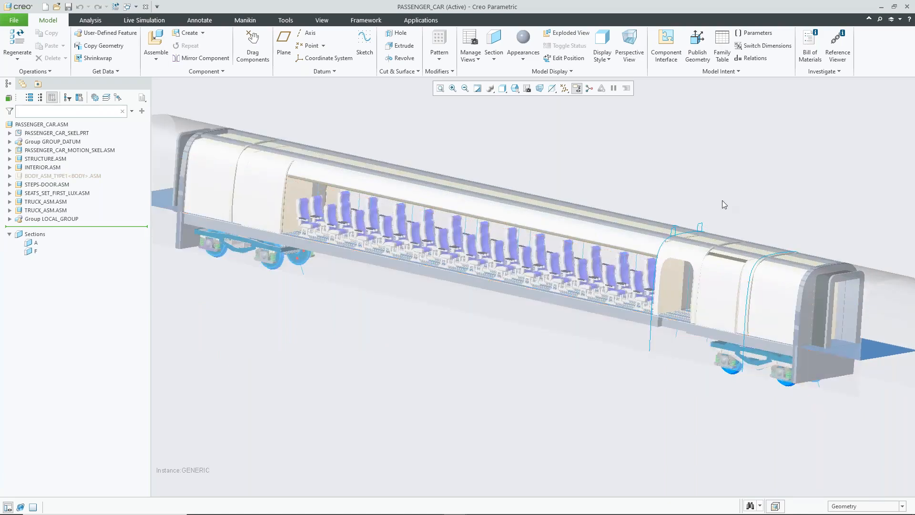
pyautogui.scroll(2, 680, 184)
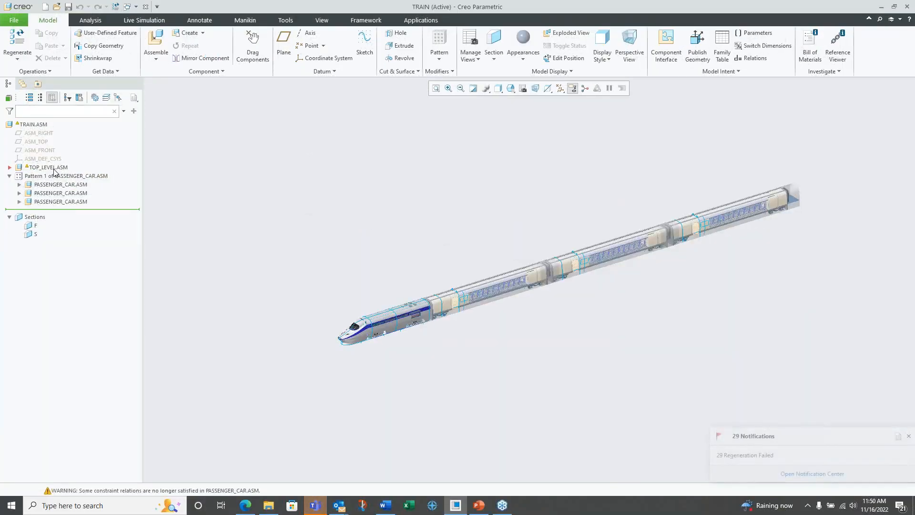
# Step: Open the TOP_LEVEL.ASM locomotive from the train assembly in its own window and dismiss the notification
pyautogui.click(54, 169)
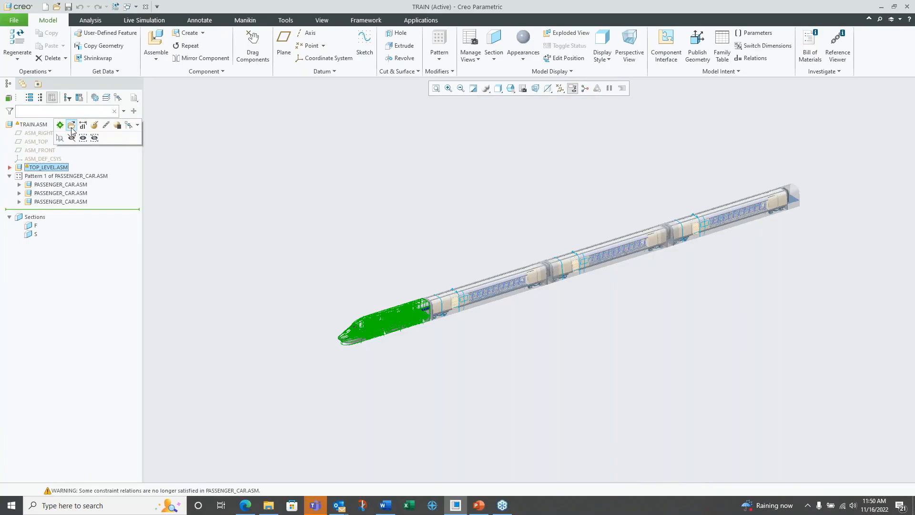
pyautogui.click(71, 127)
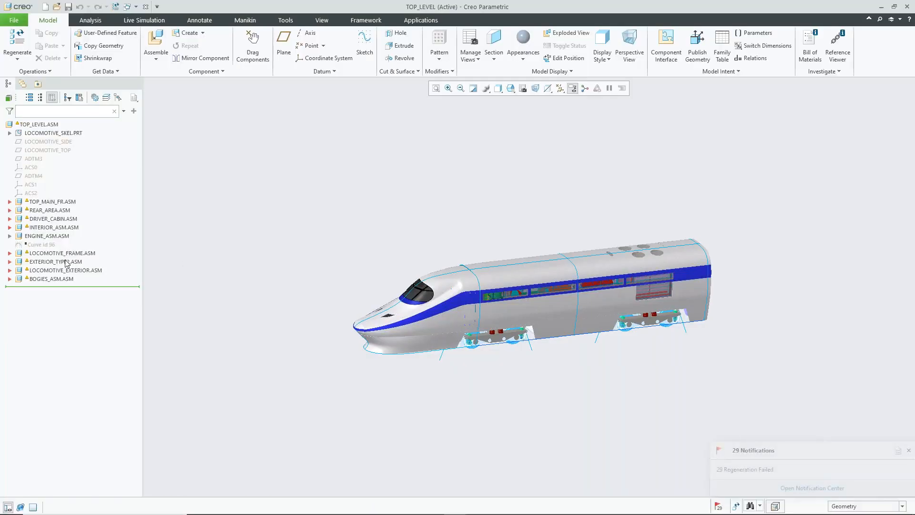
pyautogui.click(909, 451)
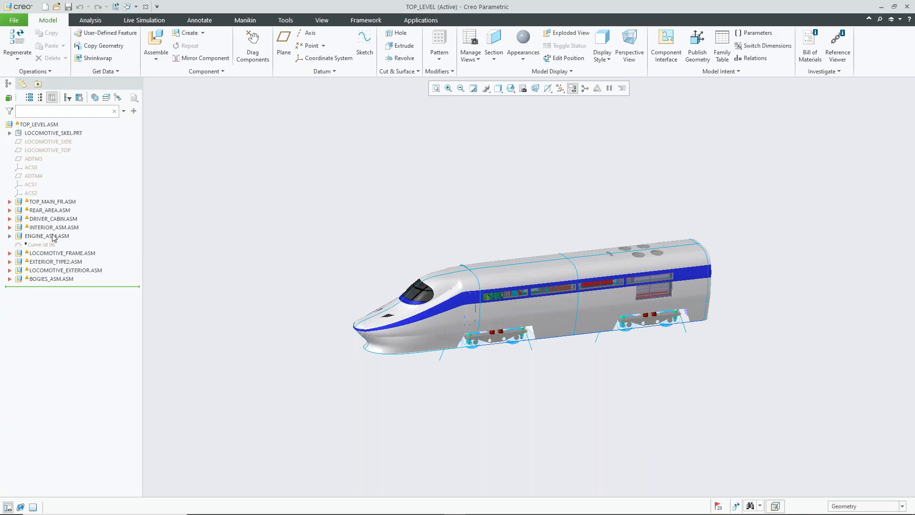
# Step: Hide LOCOMOTIVE_EXTERIOR.ASM in the locomotive assembly and examine the machinery inside
pyautogui.click(50, 261)
pyautogui.click(52, 270)
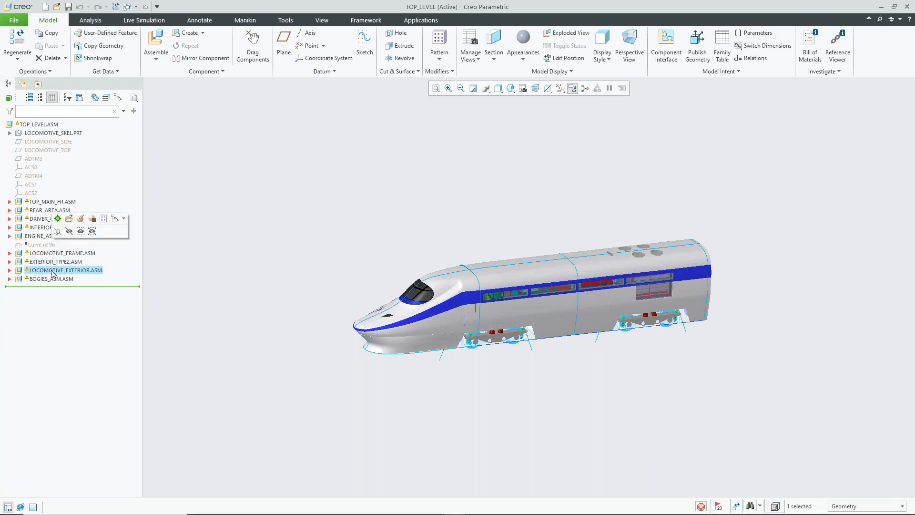
pyautogui.click(69, 239)
pyautogui.moveTo(565, 216); pyautogui.dragTo(546, 289, button='middle')
pyautogui.scroll(-4, 546, 287)
pyautogui.moveTo(657, 344); pyautogui.dragTo(700, 397, button='middle')
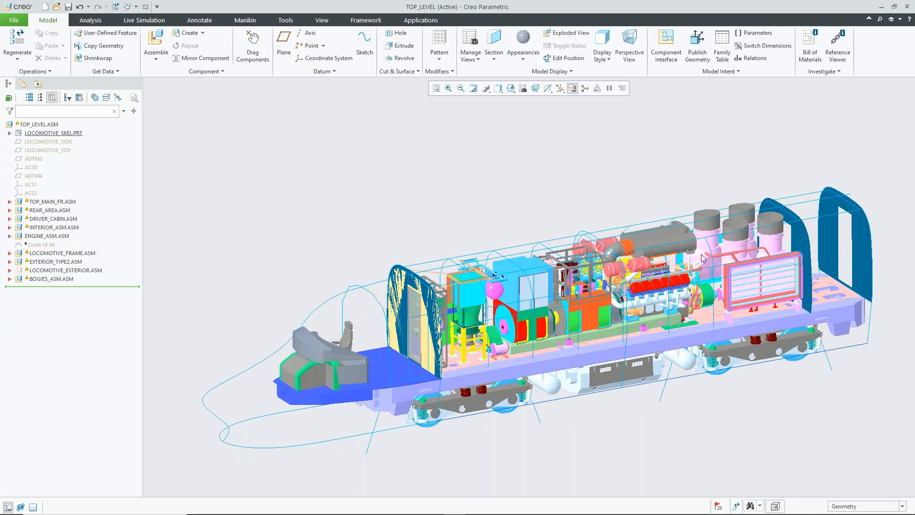
pyautogui.scroll(-2, 615, 269)
pyautogui.scroll(3, 697, 280)
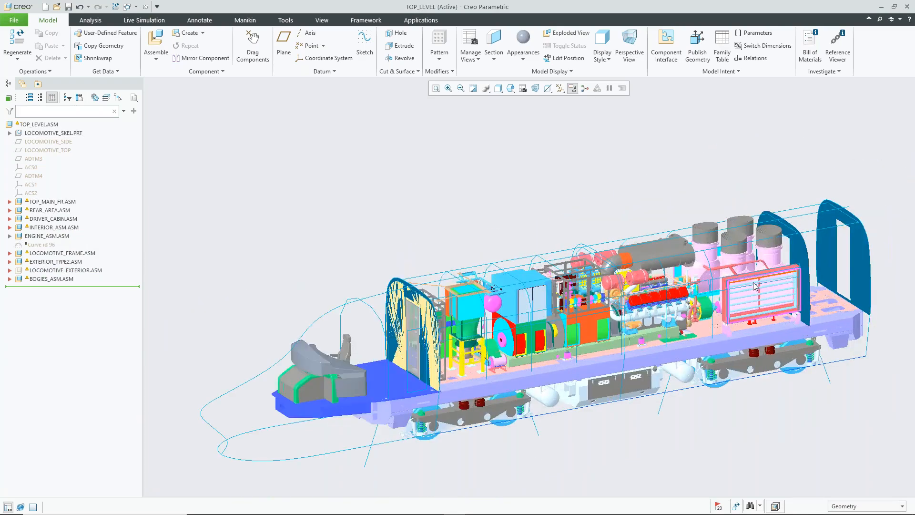
pyautogui.scroll(-2, 697, 276)
pyautogui.moveTo(624, 281); pyautogui.dragTo(654, 275, button='middle')
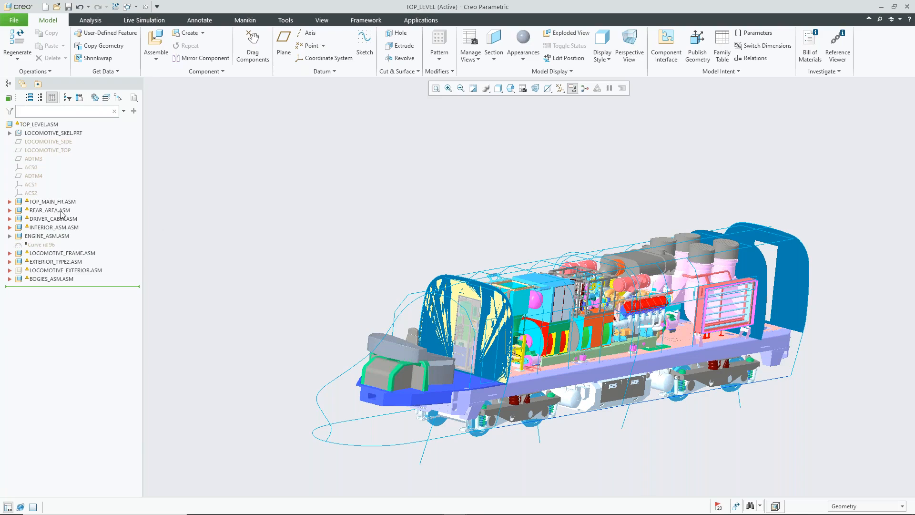
# Step: Open the locomotive's ENGINE_ASM.ASM subassembly in its own window
pyautogui.click(50, 237)
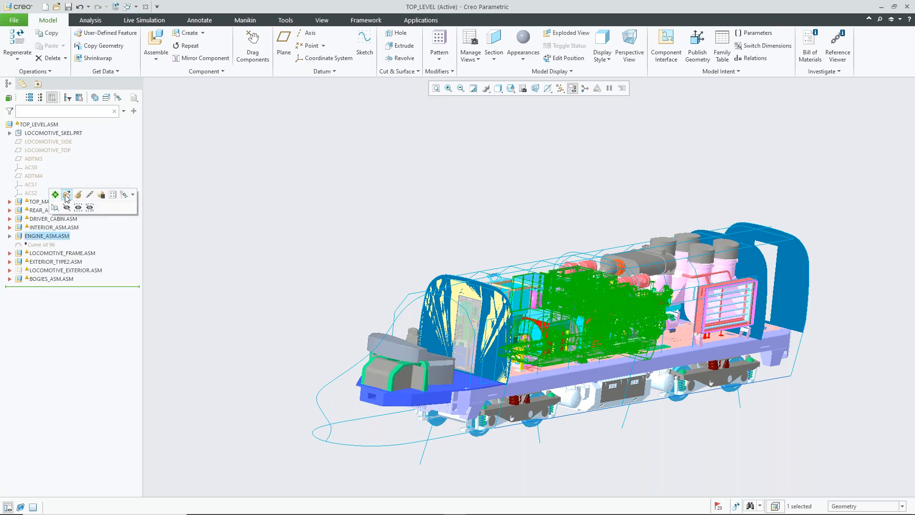
pyautogui.click(66, 196)
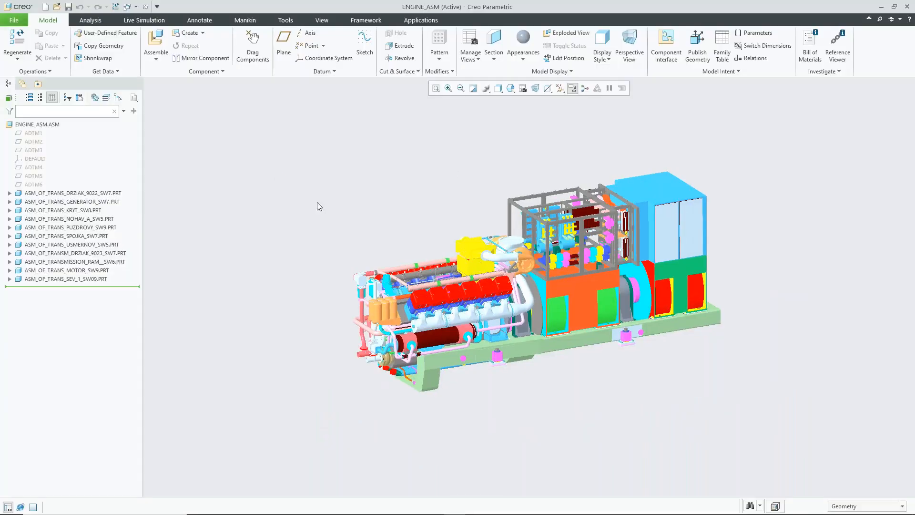
# Step: Examine the engine assembly's parts by highlighting them one after another, including the generator, transmission frame, motor and ASM_OF_TRANS_SEV_1_SW09.PRT
pyautogui.click(97, 193)
pyautogui.click(85, 202)
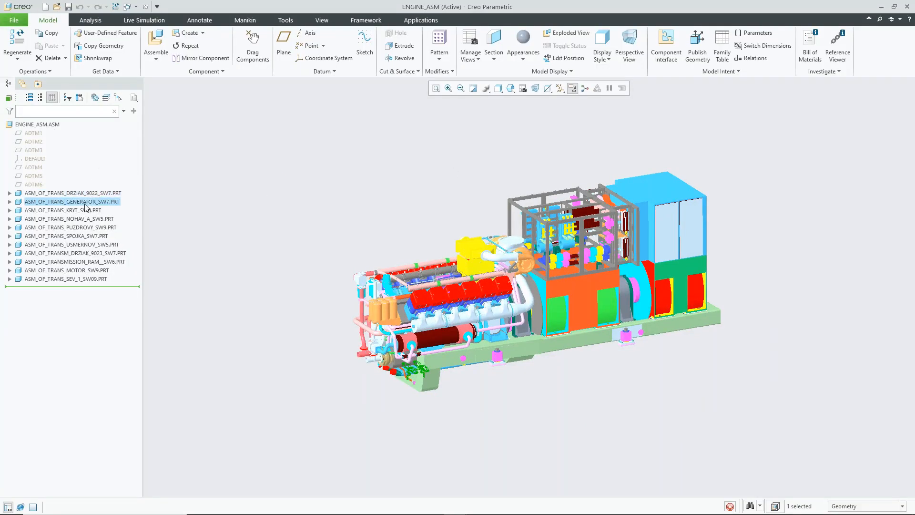
pyautogui.click(80, 218)
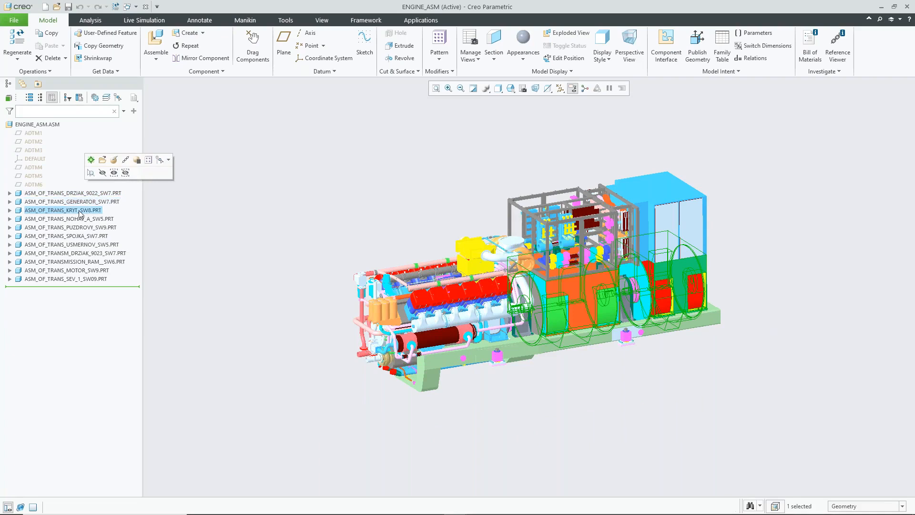
pyautogui.click(73, 237)
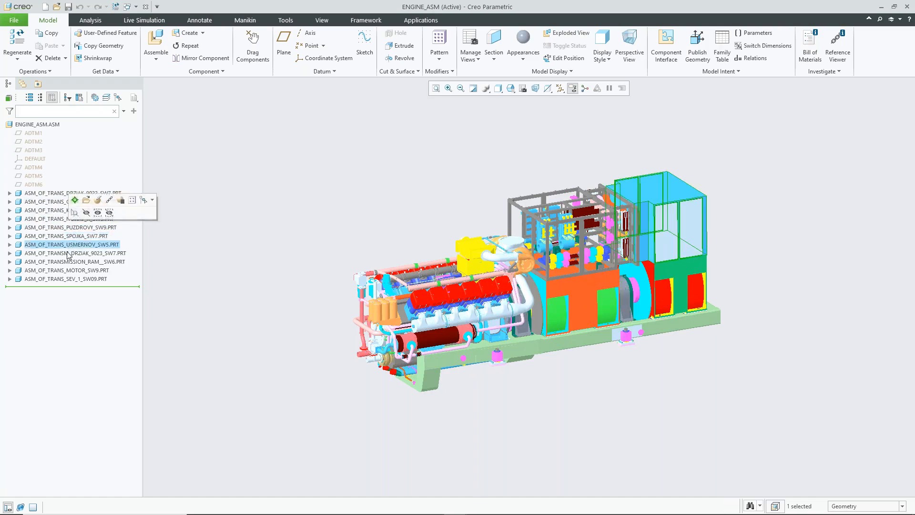
pyautogui.click(68, 253)
pyautogui.click(69, 262)
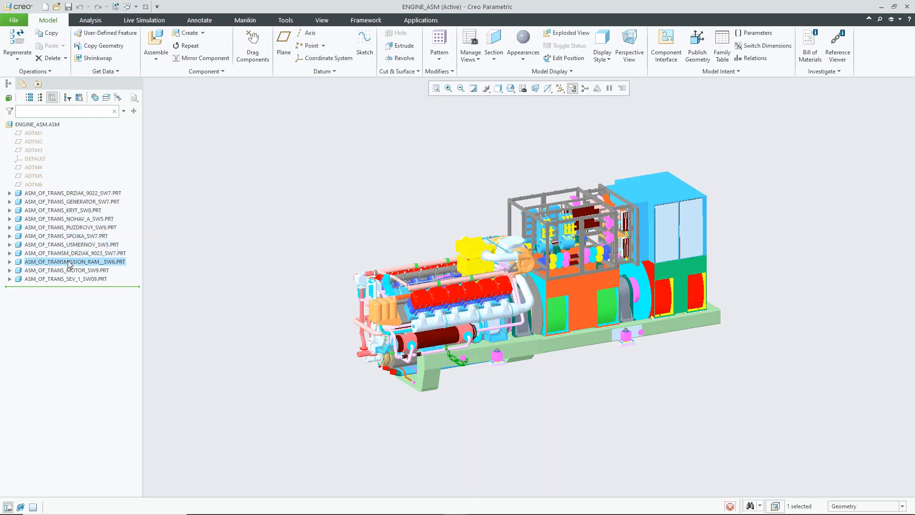
pyautogui.click(72, 270)
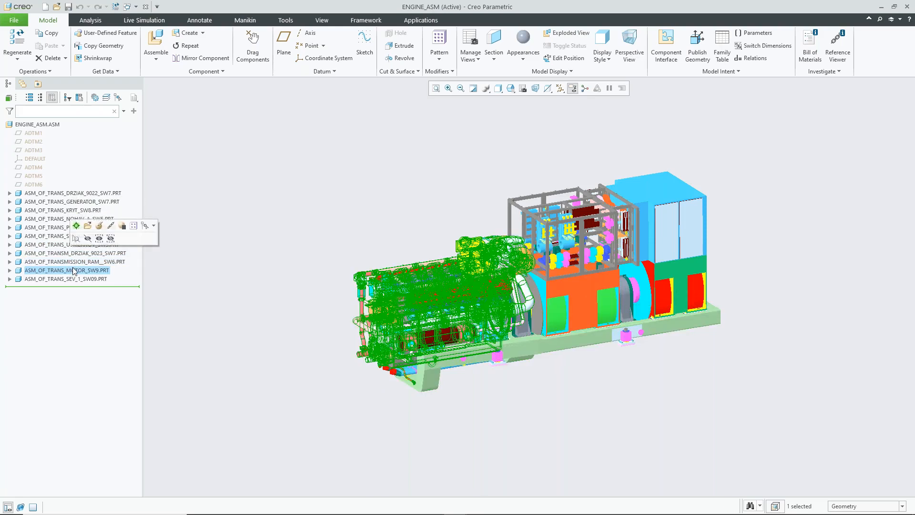
pyautogui.click(397, 191)
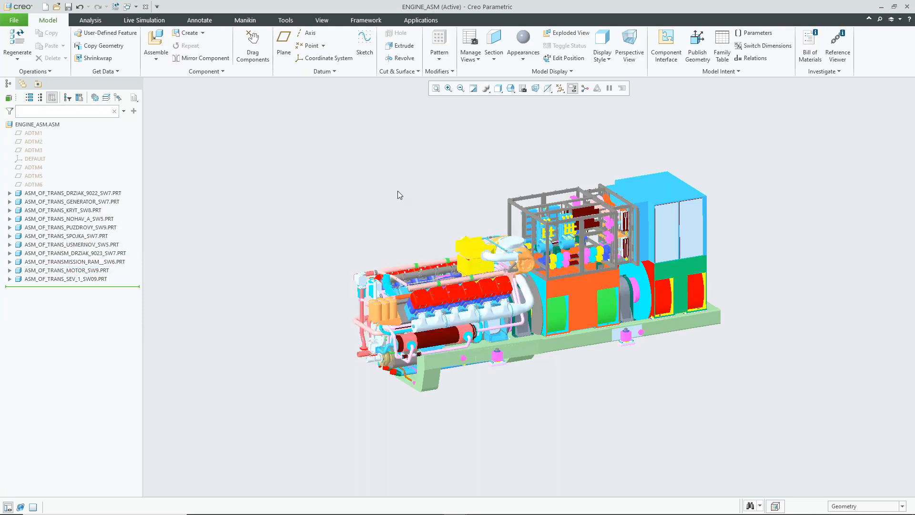
pyautogui.click(81, 279)
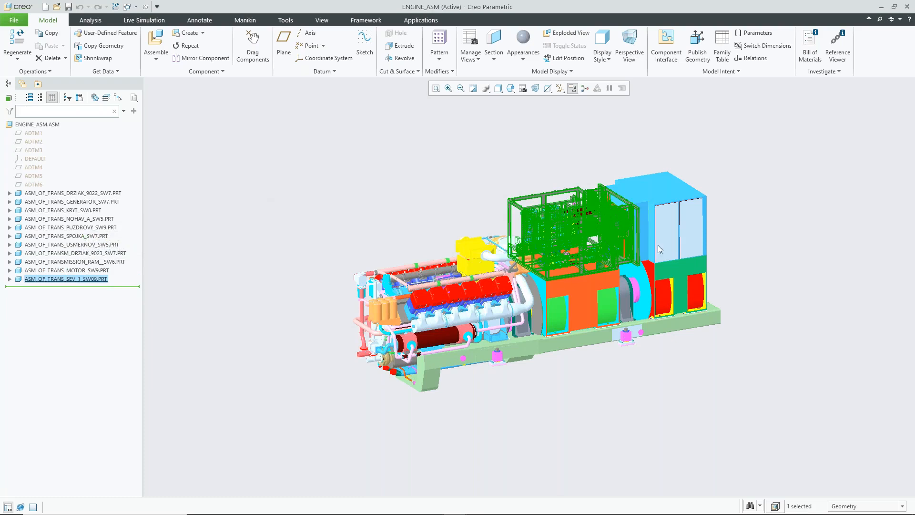
pyautogui.click(406, 181)
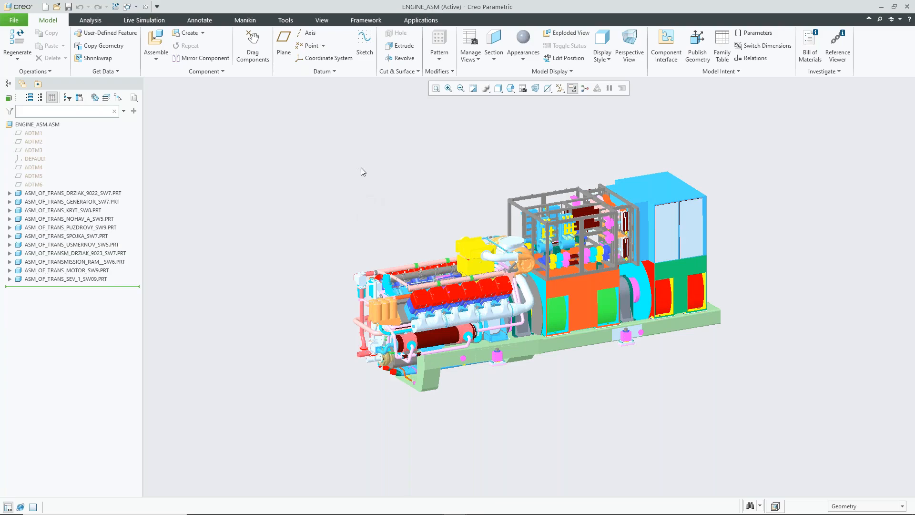
# Step: Close the engine assembly window to return to the locomotive assembly and dismiss the notification
pyautogui.click(146, 7)
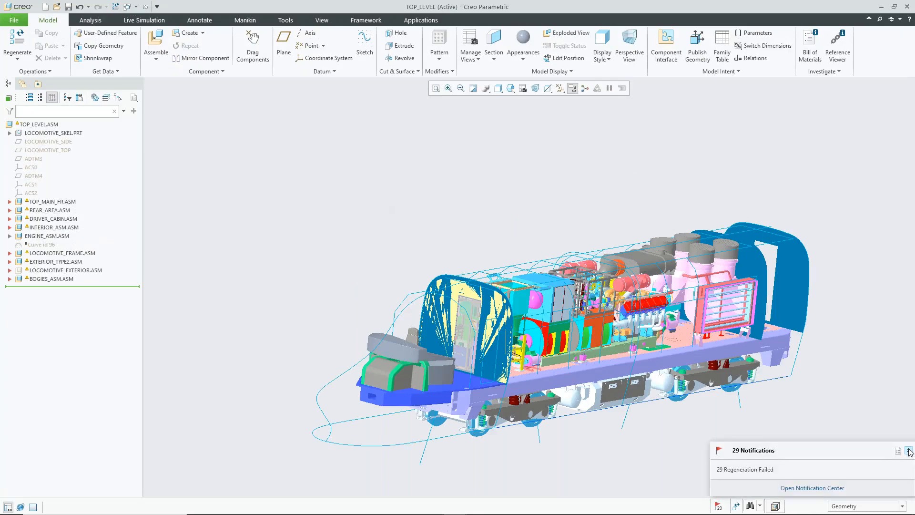
pyautogui.click(909, 451)
pyautogui.moveTo(782, 218)
pyautogui.mouseDown(button='middle')
pyautogui.moveTo(750, 211)
pyautogui.moveTo(803, 255)
pyautogui.moveTo(818, 281)
pyautogui.mouseUp(button='middle')
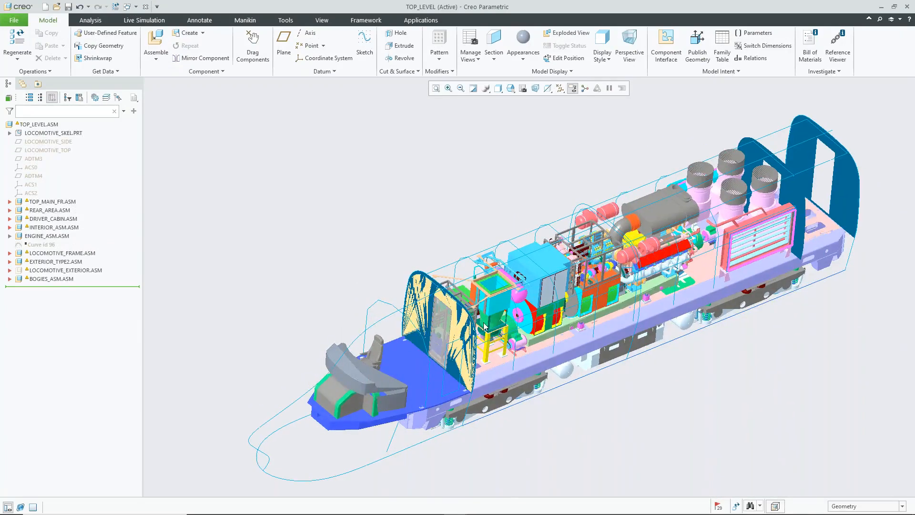
# Step: Open the locomotive's skeleton part LOCOMOTIVE_SKEL.PRT in its own window
pyautogui.moveTo(547, 329); pyautogui.dragTo(523, 305, button='middle')
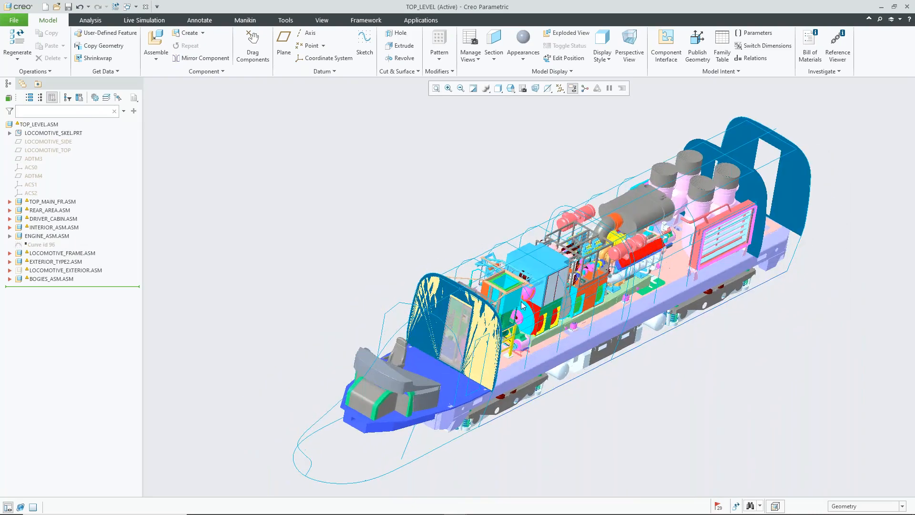
pyautogui.click(60, 135)
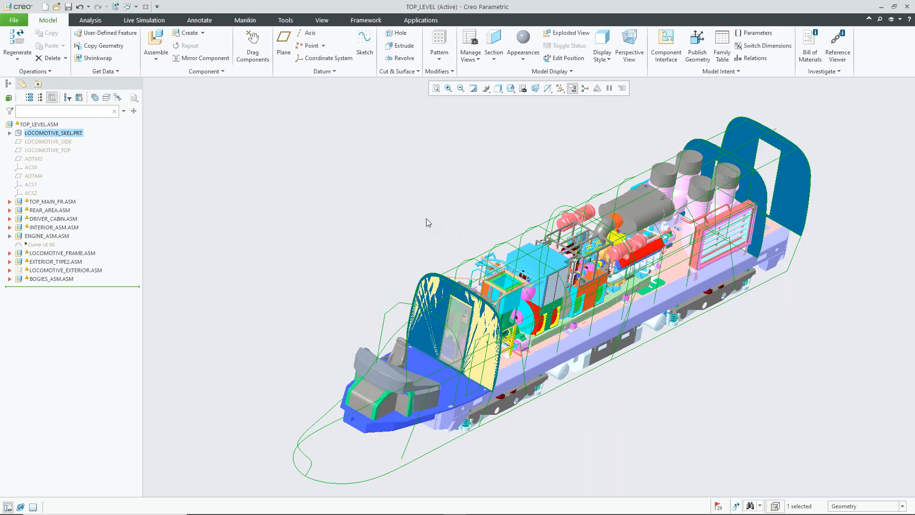
pyautogui.moveTo(426, 222); pyautogui.dragTo(678, 227, button='middle')
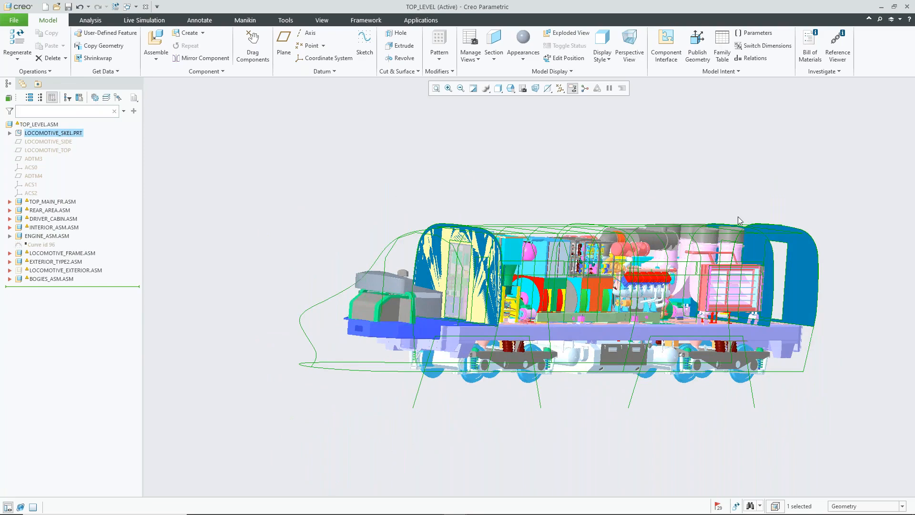
pyautogui.rightClick(65, 137)
pyautogui.click(84, 110)
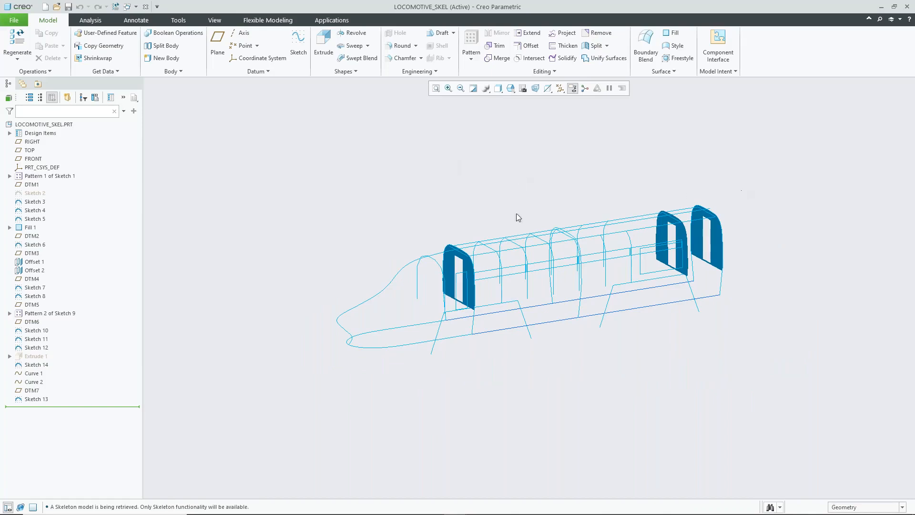
# Step: Examine the locomotive skeleton's curves and bulkhead surfaces, and highlight Pattern 1 of Sketch 1
pyautogui.moveTo(446, 234); pyautogui.dragTo(474, 231, button='middle')
pyautogui.scroll(-2, 566, 250)
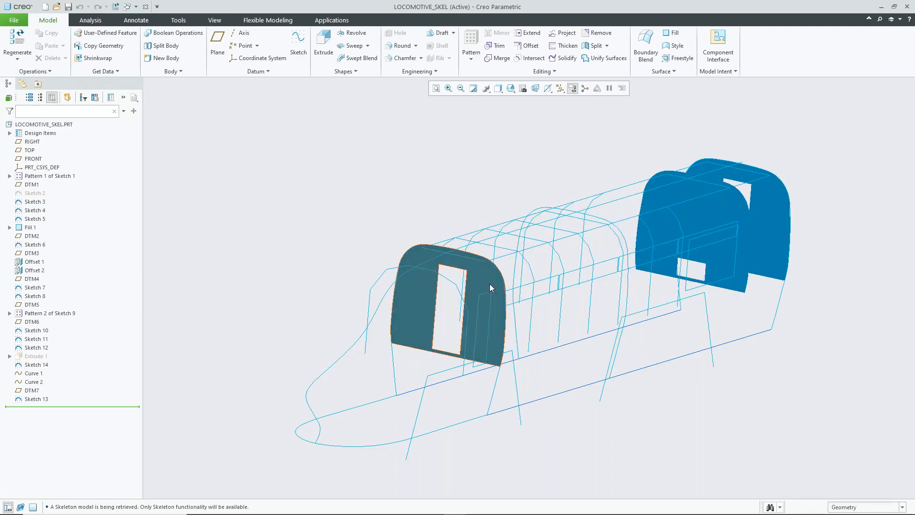
pyautogui.moveTo(662, 261); pyautogui.dragTo(628, 258, button='middle')
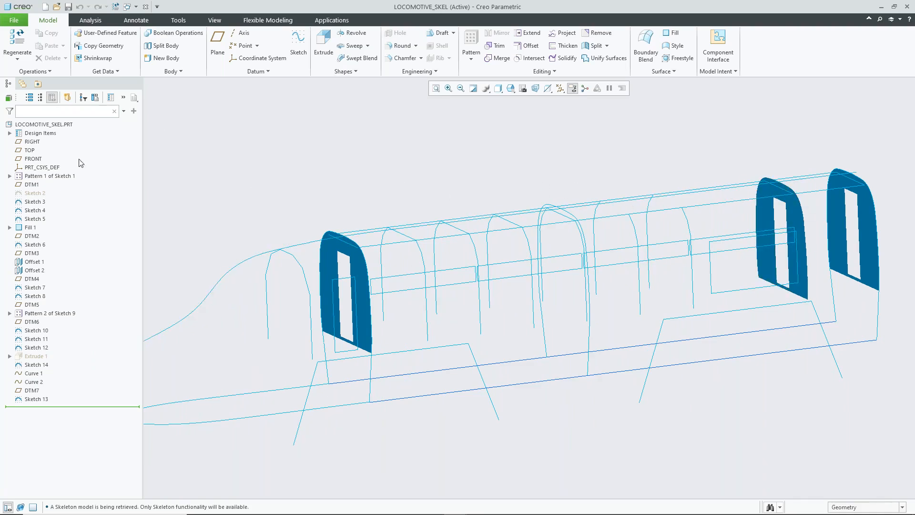
pyautogui.click(47, 177)
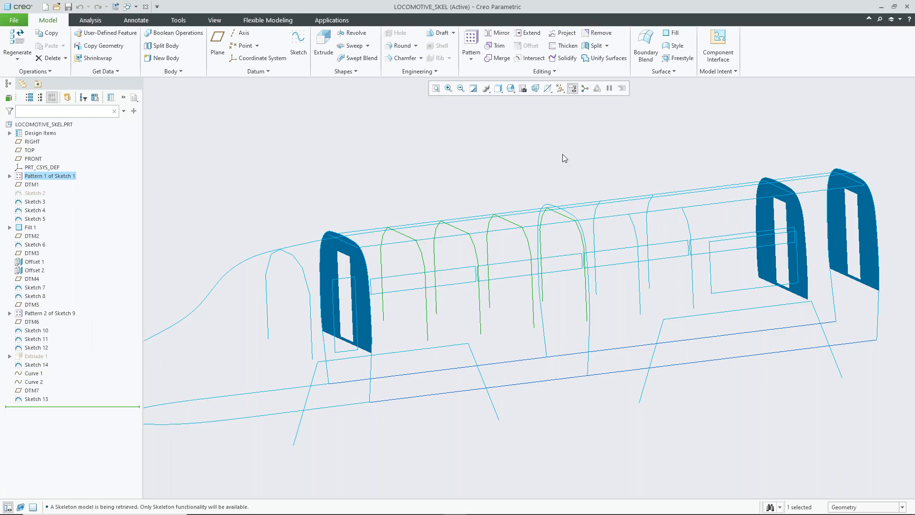
# Step: Turn on the display of datum planes in the locomotive skeleton and examine their layout
pyautogui.click(562, 90)
pyautogui.click(562, 100)
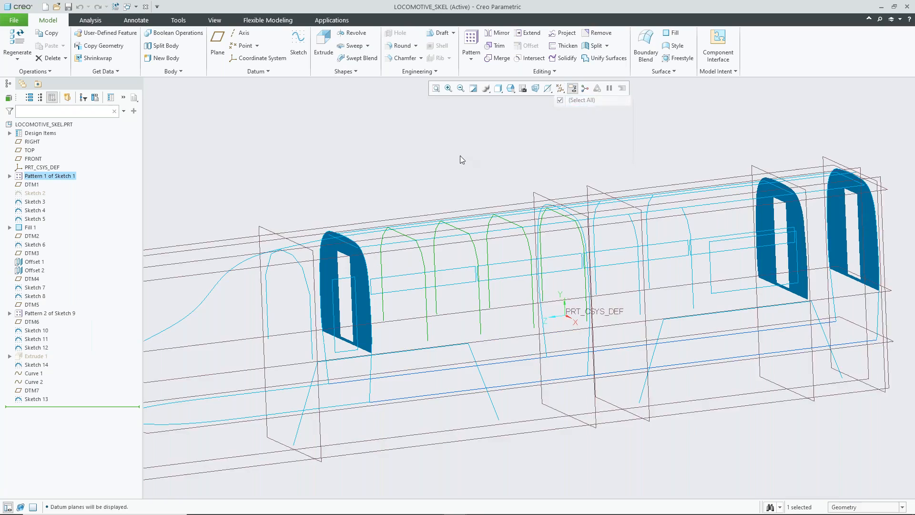
pyautogui.scroll(-3, 449, 175)
pyautogui.moveTo(432, 158); pyautogui.dragTo(376, 188, button='middle')
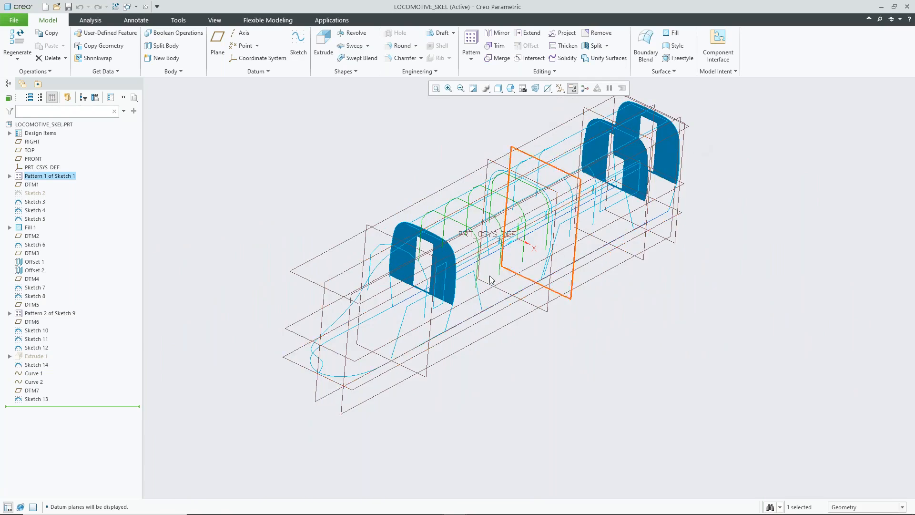
pyautogui.moveTo(628, 301)
pyautogui.mouseDown(button='middle')
pyautogui.moveTo(586, 291)
pyautogui.moveTo(622, 300)
pyautogui.mouseUp(button='middle')
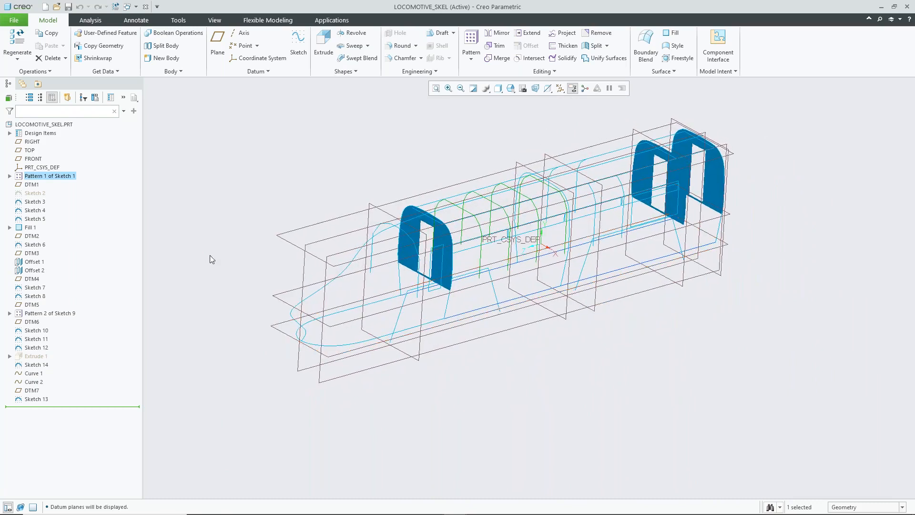
# Step: Highlight individual skeleton features one after another, including Sketch 4, Fill 1, DTM2 and Sketch 6, and clear the selection
pyautogui.click(31, 192)
pyautogui.click(36, 210)
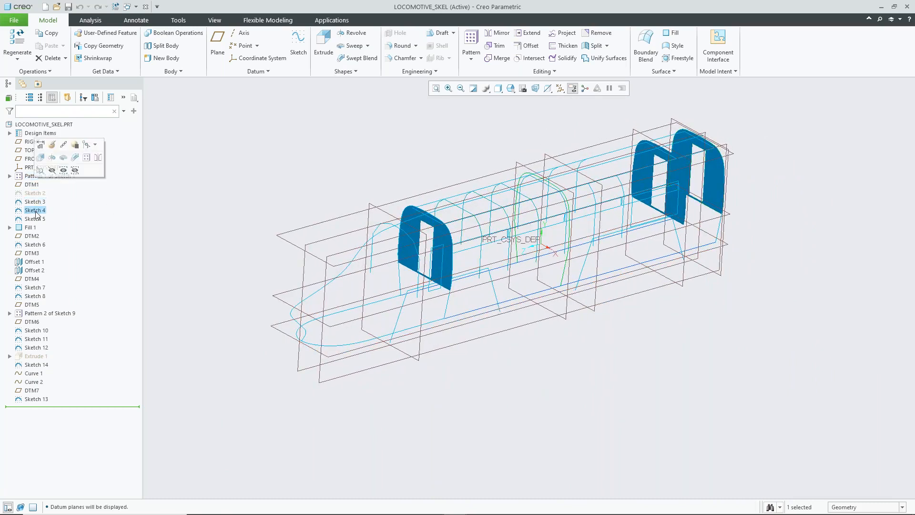
pyautogui.click(34, 227)
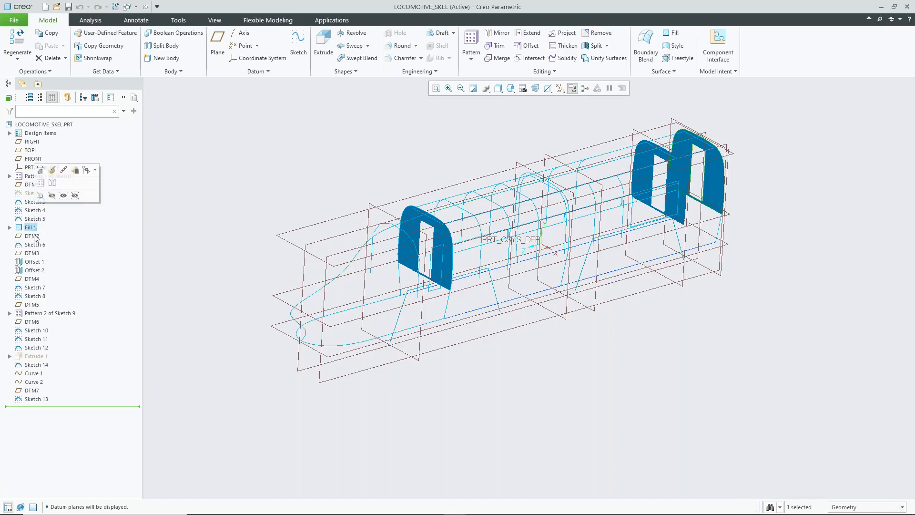
pyautogui.click(34, 237)
pyautogui.click(34, 246)
pyautogui.click(253, 163)
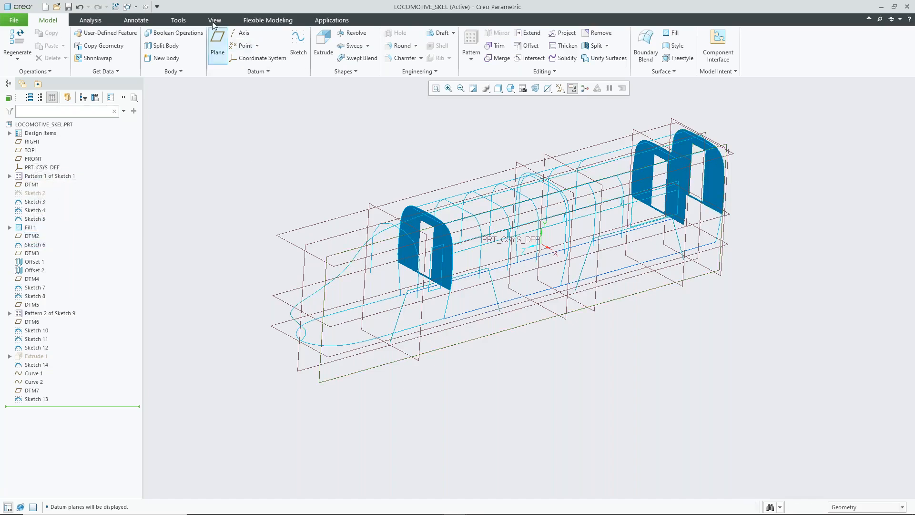
# Step: Switch back to the TOP_LEVEL.ASM window, inspect the contents of TOP_MAIN_FR.ASM and clear the selection
pyautogui.click(137, 7)
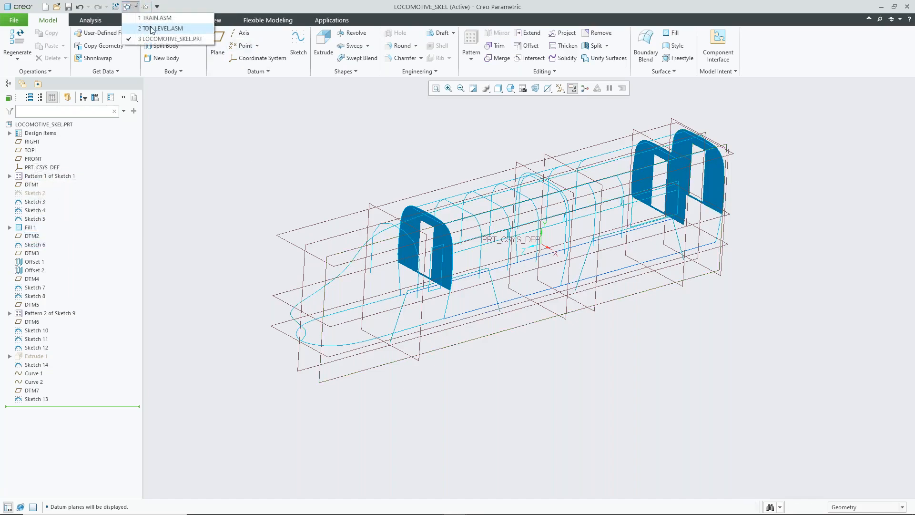
pyautogui.click(152, 29)
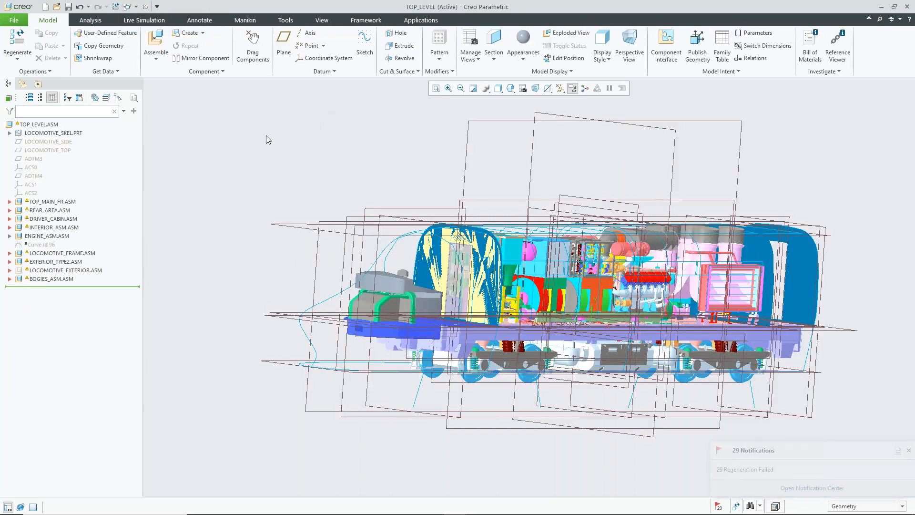
pyautogui.click(61, 202)
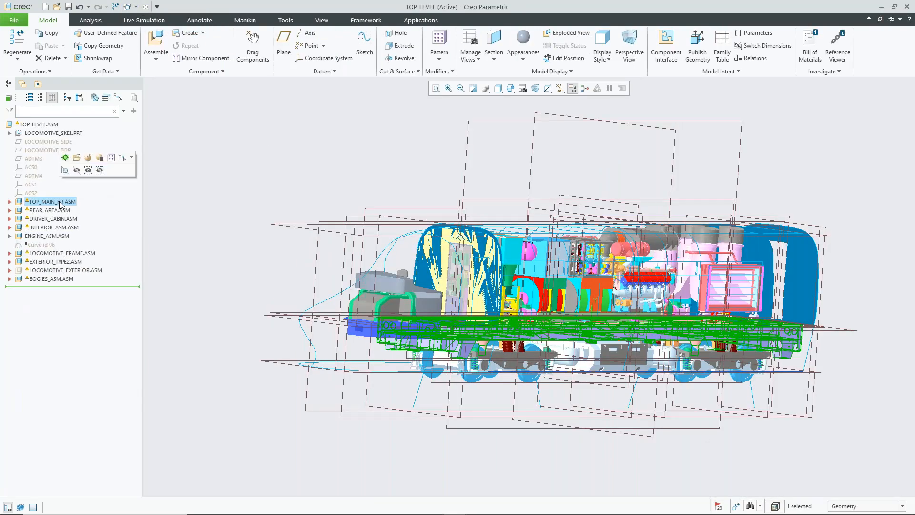
pyautogui.click(9, 201)
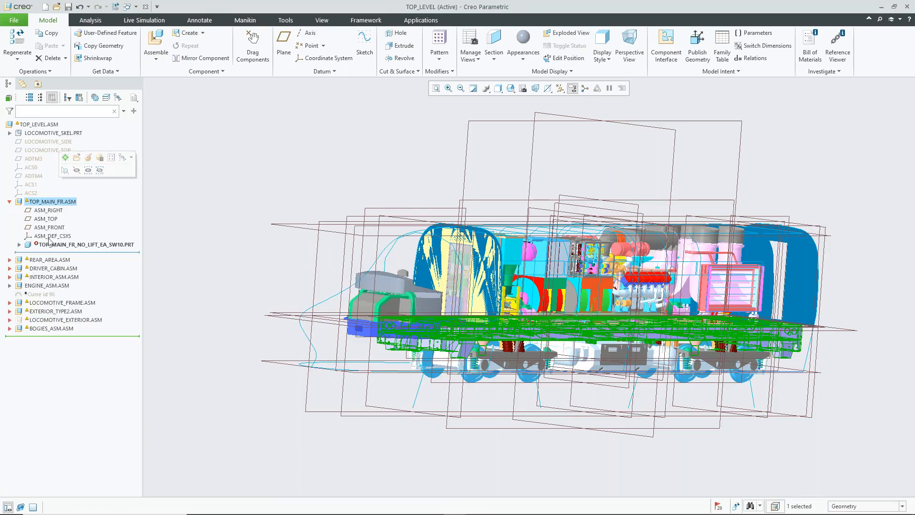
pyautogui.click(10, 202)
pyautogui.click(291, 160)
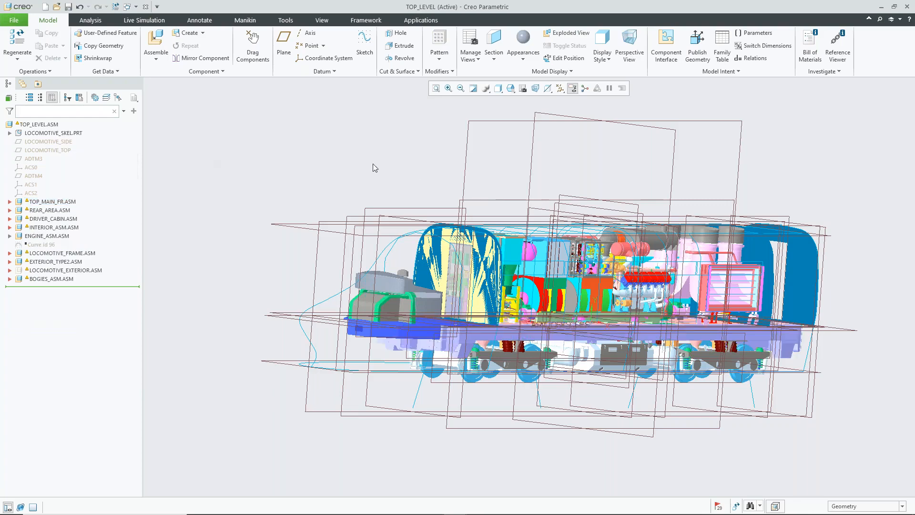
# Step: Turn off the display of datum planes in the locomotive assembly and examine the model
pyautogui.moveTo(346, 161); pyautogui.dragTo(353, 190, button='middle')
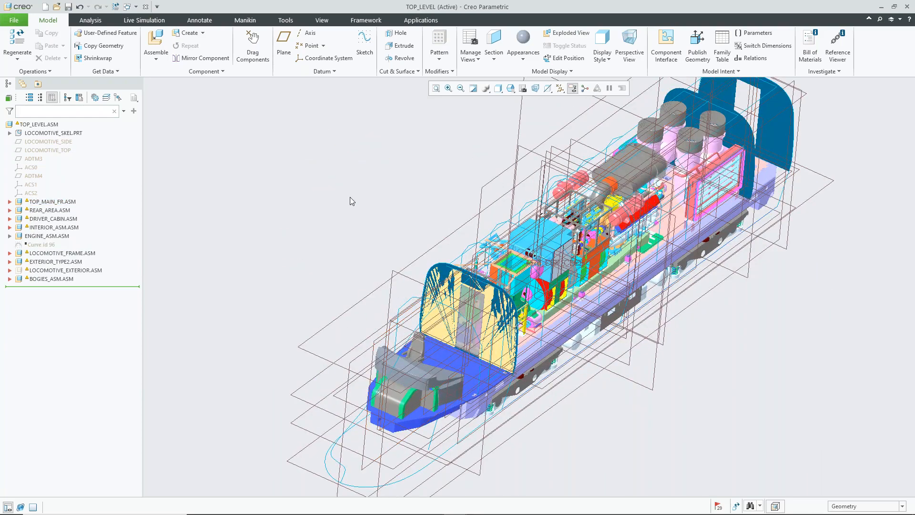
pyautogui.scroll(2, 353, 201)
pyautogui.moveTo(352, 201); pyautogui.dragTo(355, 187, button='middle')
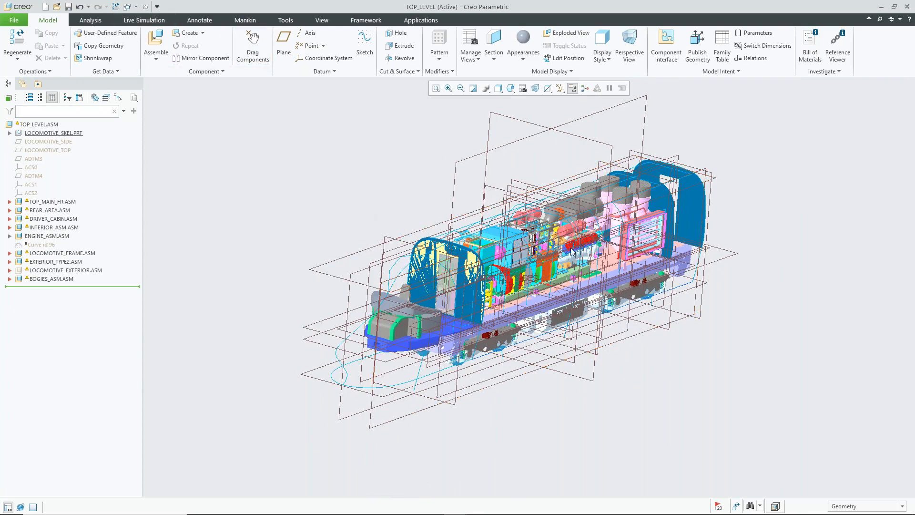
pyautogui.click(560, 88)
pyautogui.click(561, 100)
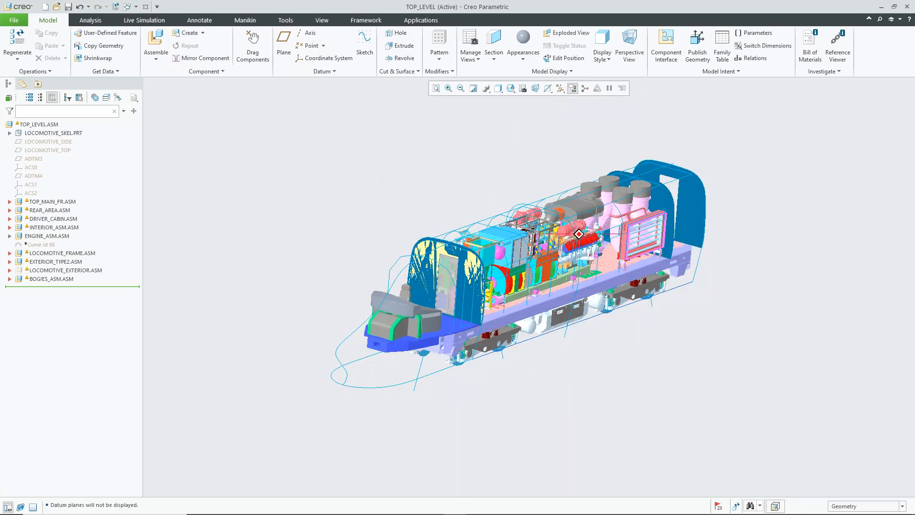
pyautogui.moveTo(567, 233)
pyautogui.mouseDown(button='middle')
pyautogui.moveTo(563, 201)
pyautogui.moveTo(557, 207)
pyautogui.moveTo(571, 224)
pyautogui.mouseUp(button='middle')
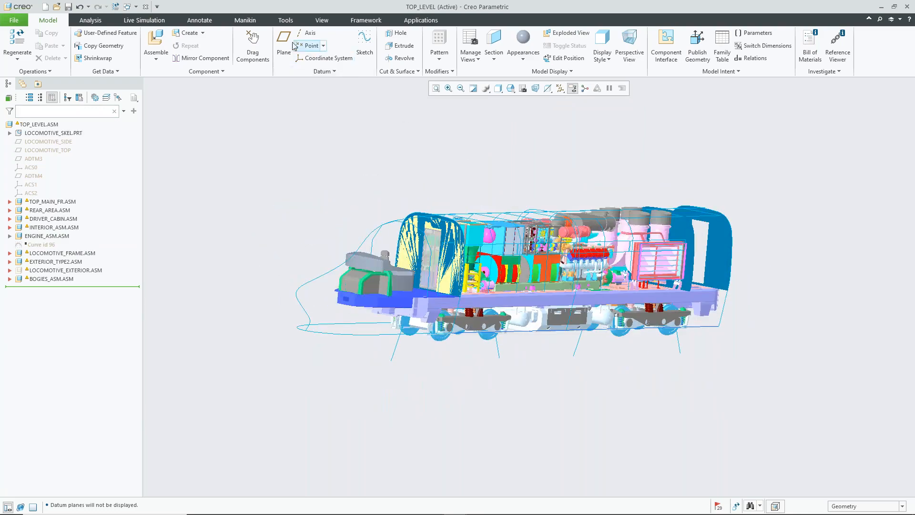
# Step: Close the locomotive assembly and skeleton windows, and open the generic instance of the train's first PASSENGER_CAR.ASM
pyautogui.click(146, 6)
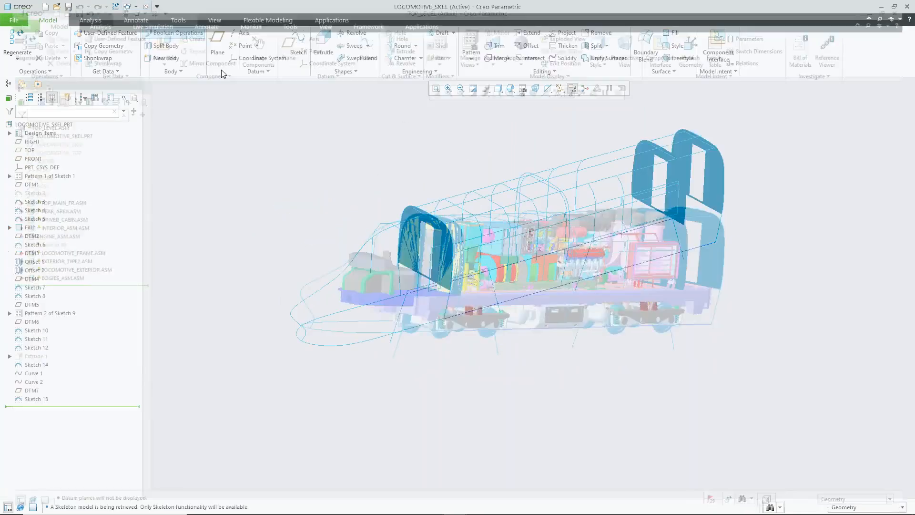
pyautogui.click(146, 7)
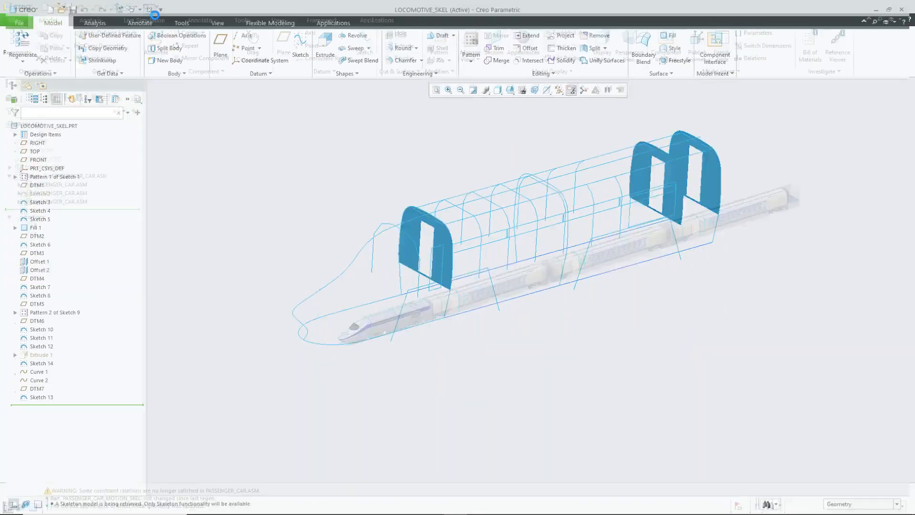
pyautogui.click(58, 185)
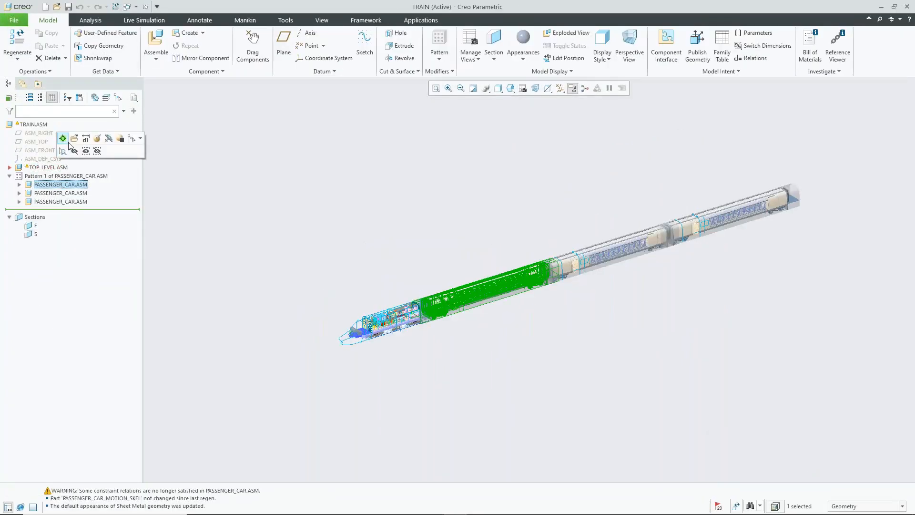
pyautogui.click(73, 139)
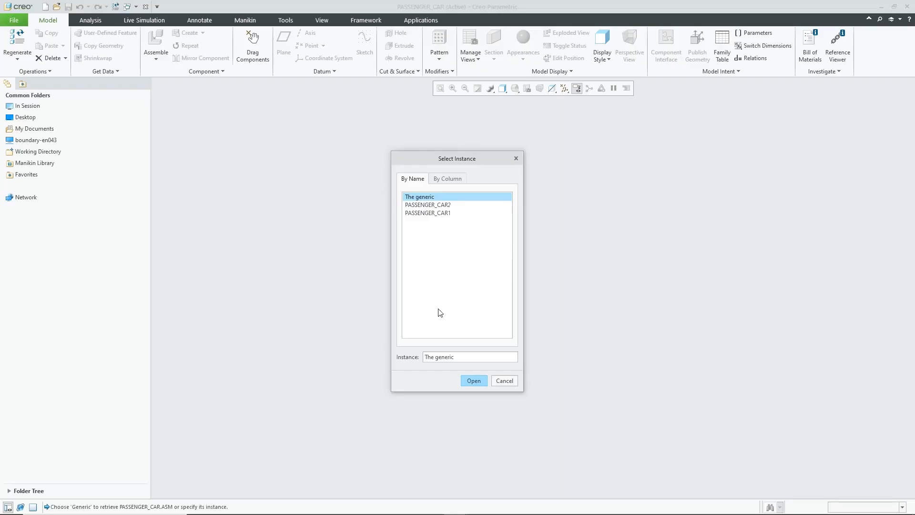
pyautogui.click(479, 381)
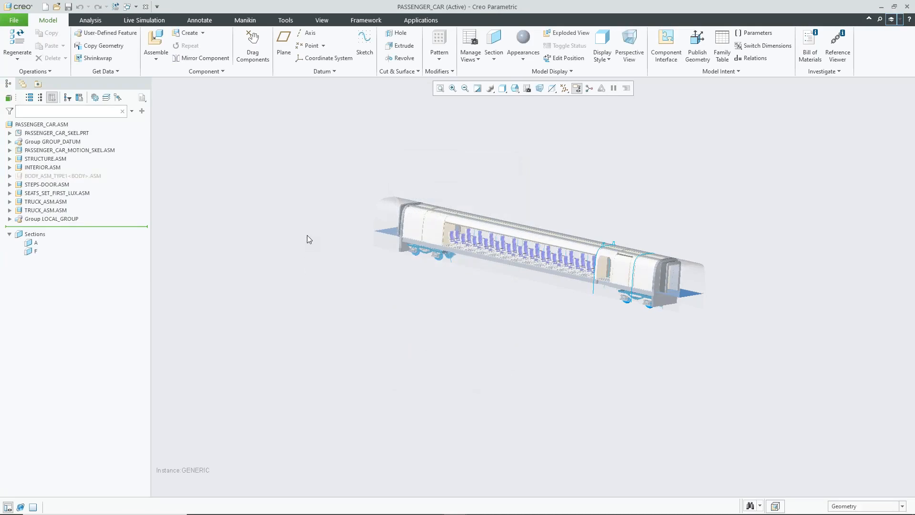
# Step: Highlight PASSENGER_CAR_MOTION_SKEL.ASM and open the skeleton part PASSENGER_CAR_SKEL.PRT in its own window
pyautogui.click(47, 150)
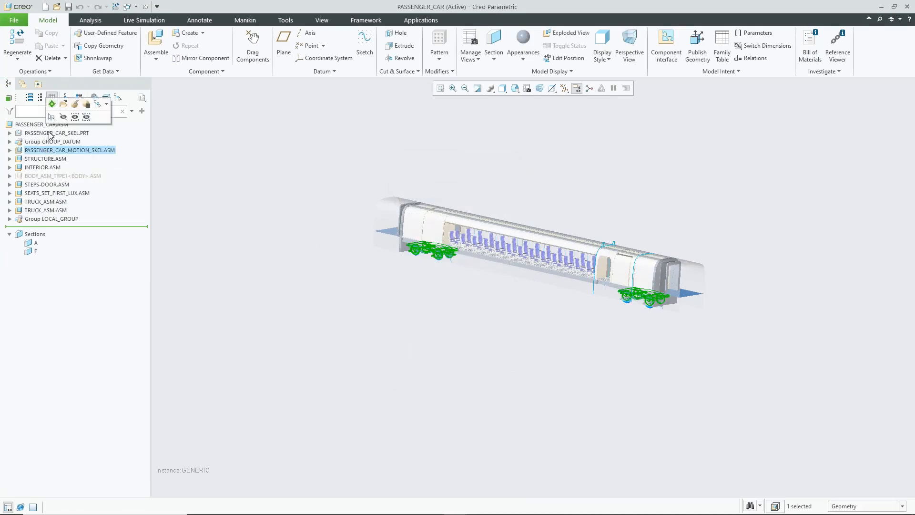
pyautogui.click(50, 134)
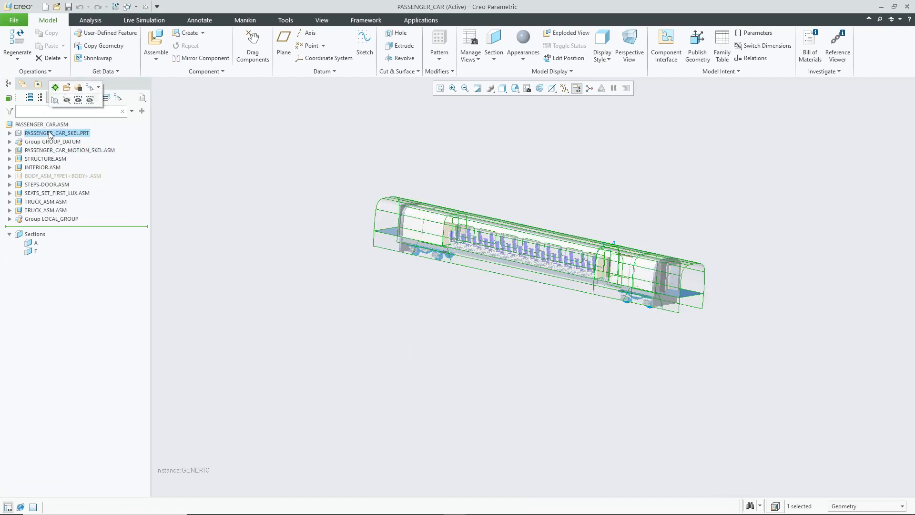
pyautogui.click(67, 87)
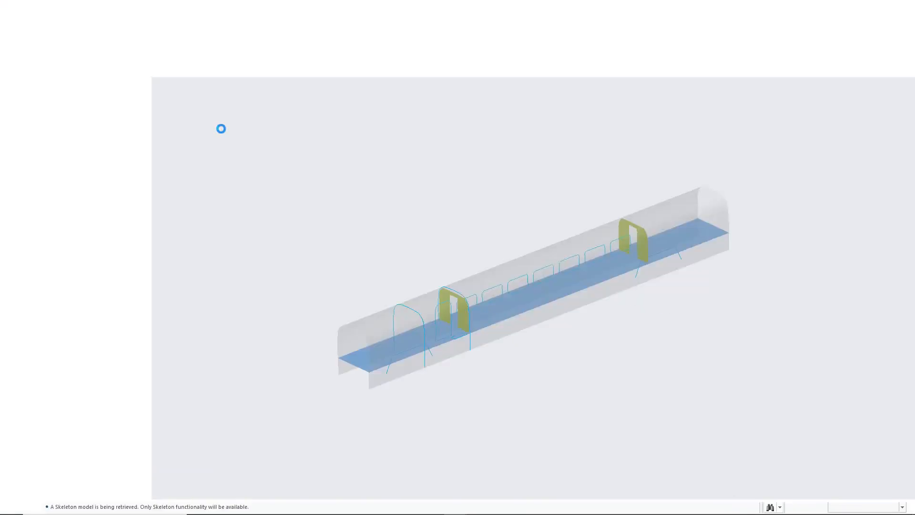
# Step: Examine the passenger car skeleton's body surface, floor plane, window outlines and door sections from several angles
pyautogui.moveTo(463, 209); pyautogui.dragTo(451, 179, button='middle')
pyautogui.moveTo(435, 300); pyautogui.dragTo(445, 318, button='middle')
pyautogui.scroll(-5, 497, 279)
pyautogui.moveTo(477, 230); pyautogui.dragTo(474, 268, button='middle')
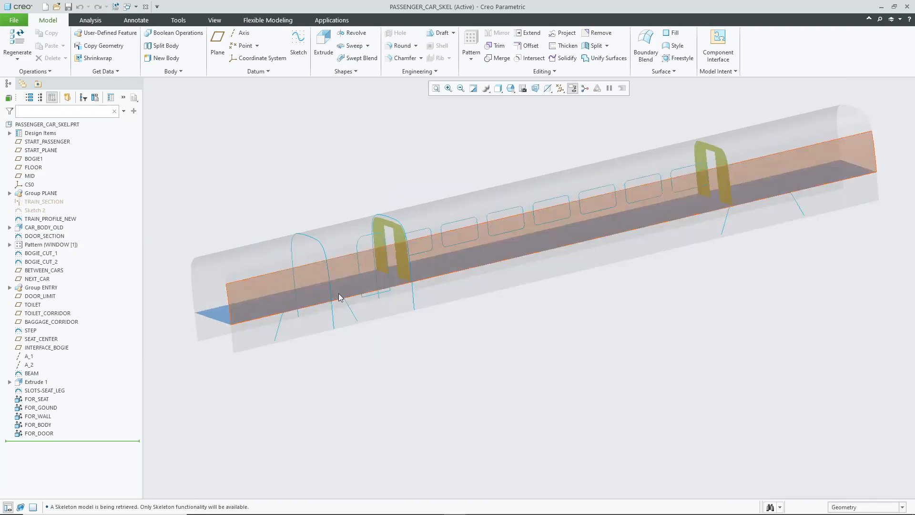
pyautogui.moveTo(366, 324); pyautogui.dragTo(335, 170, button='middle')
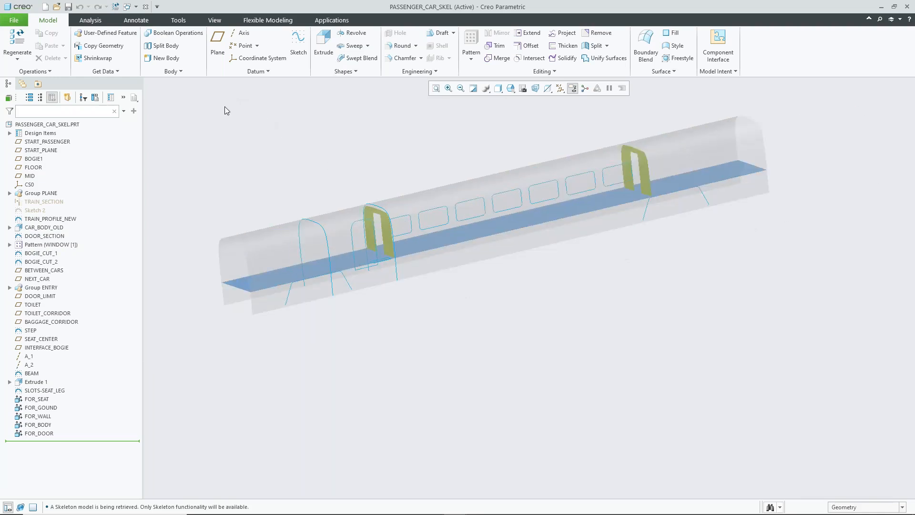
# Step: Switch back to the PASSENGER_CAR.ASM window and highlight STRUCTURE.ASM in the car
pyautogui.click(137, 9)
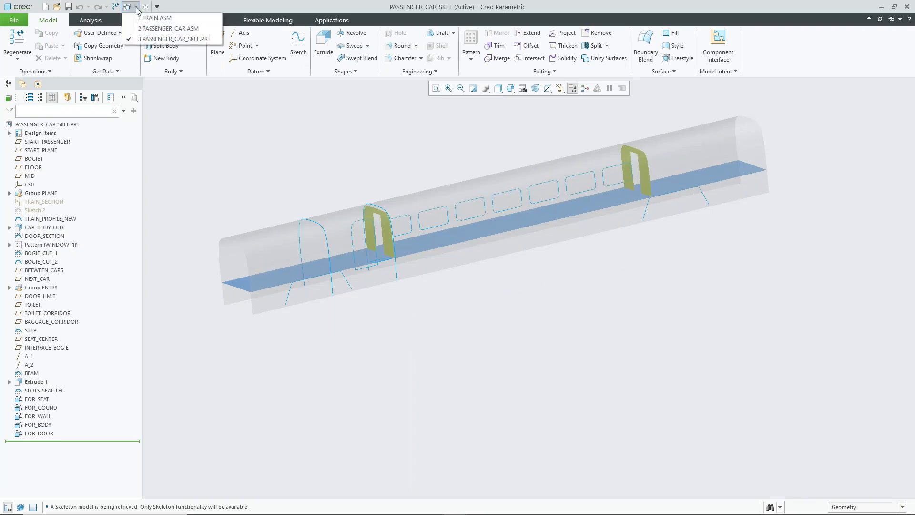
pyautogui.click(157, 32)
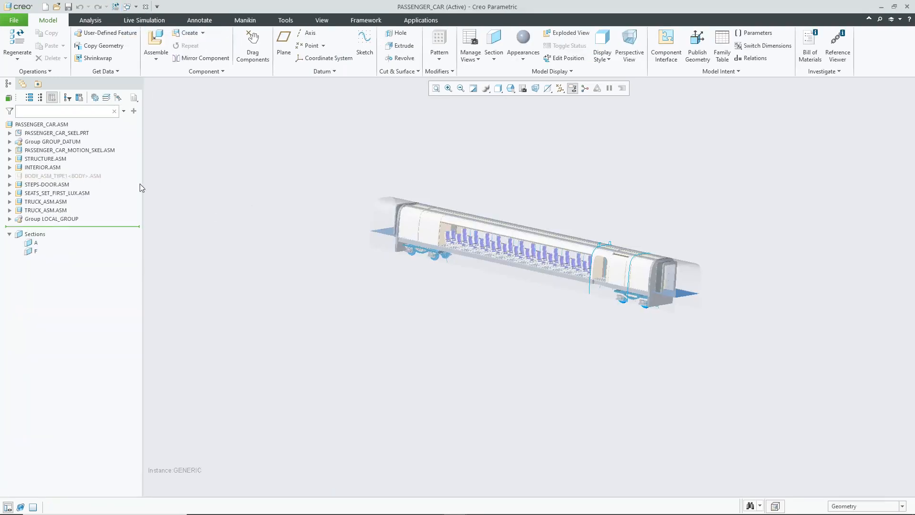
pyautogui.click(56, 161)
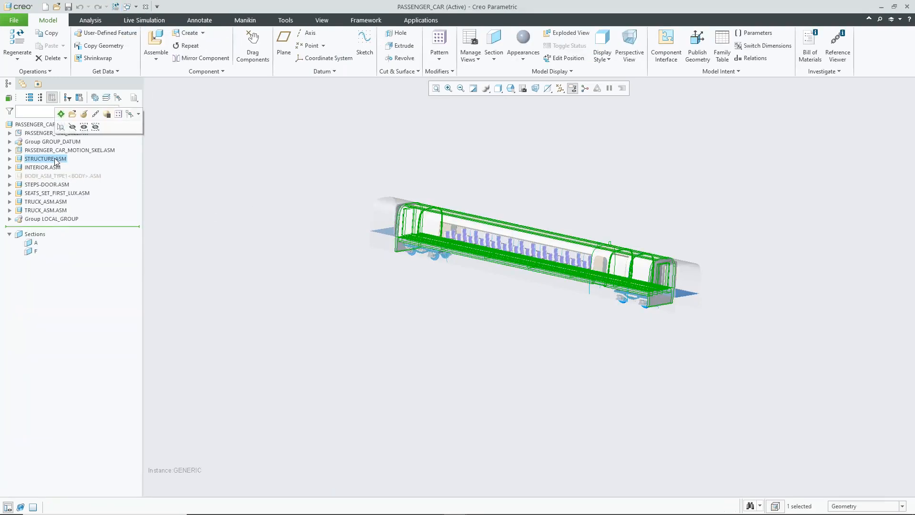
# Step: Open the generic instance of STRUCTURE.ASM from the passenger car in its own window
pyautogui.rightClick(31, 158)
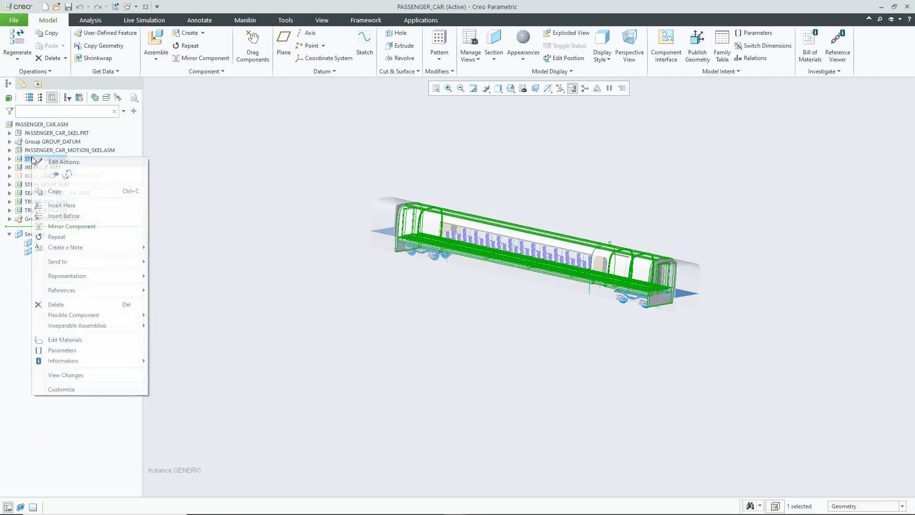
pyautogui.click(51, 126)
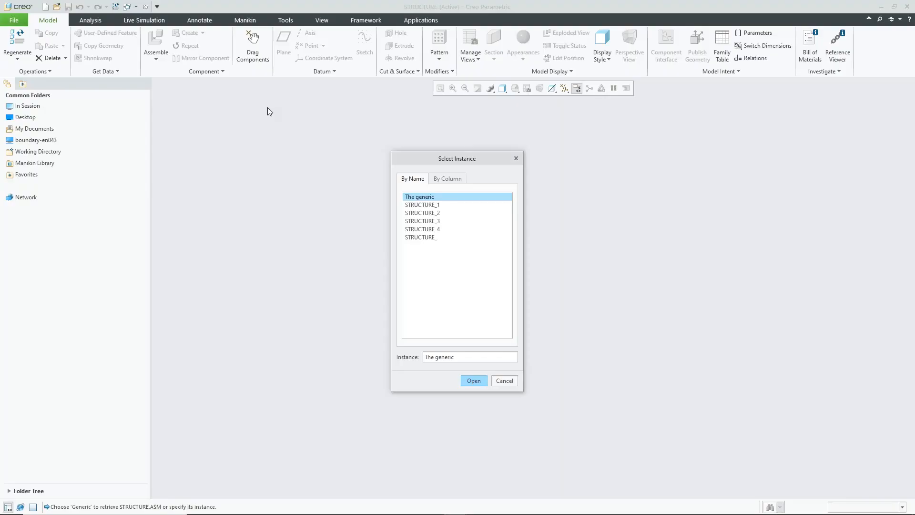
pyautogui.click(474, 381)
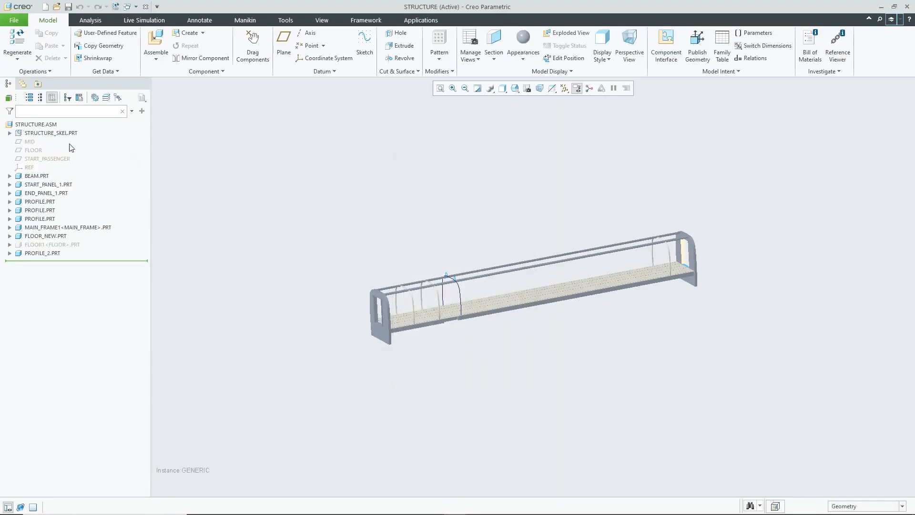
# Step: Expand STRUCTURE_SKEL.PRT and examine its FOR_BEAM_TRAJ and FOR_BEAM_SECTION publish geometries and the Copy Geometry id 323 feature
pyautogui.click(53, 134)
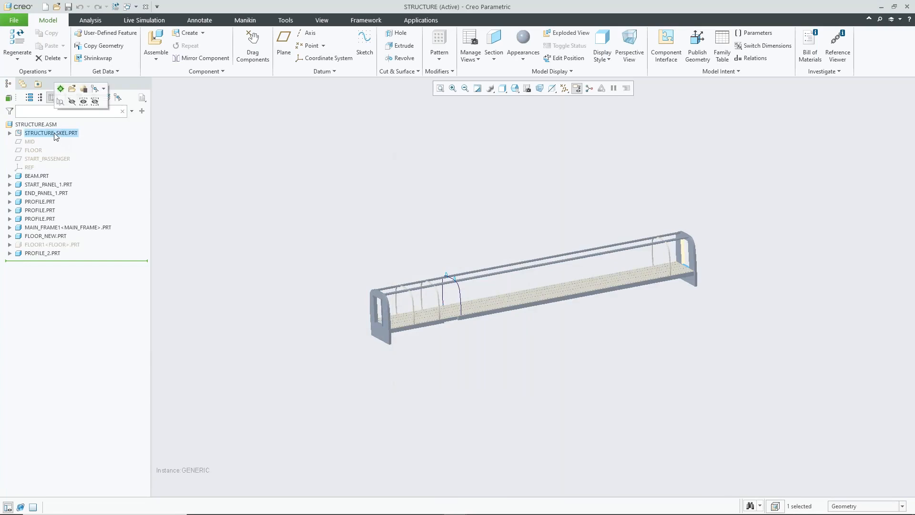
pyautogui.click(10, 134)
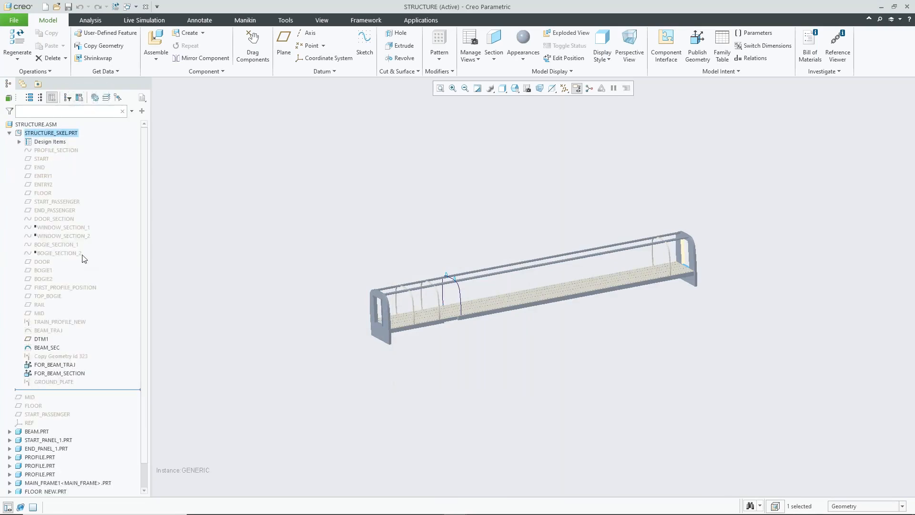
pyautogui.click(54, 366)
pyautogui.click(56, 373)
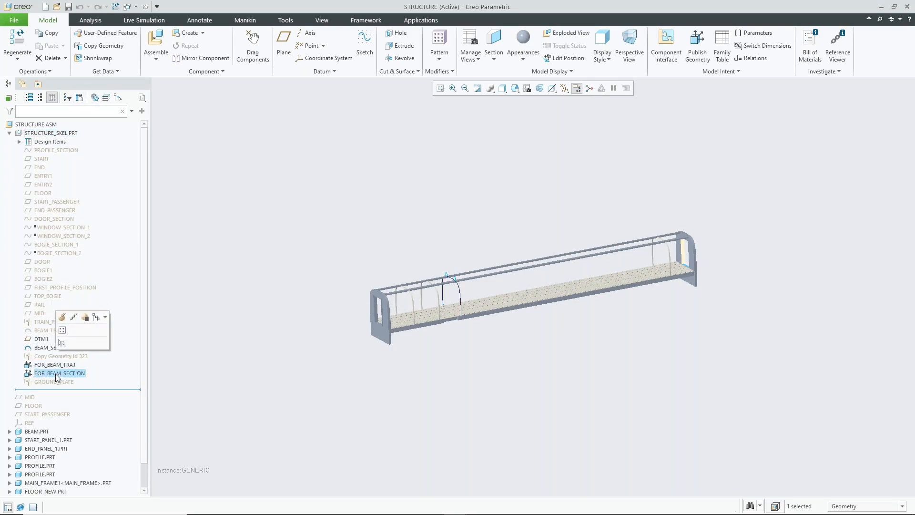
pyautogui.click(54, 365)
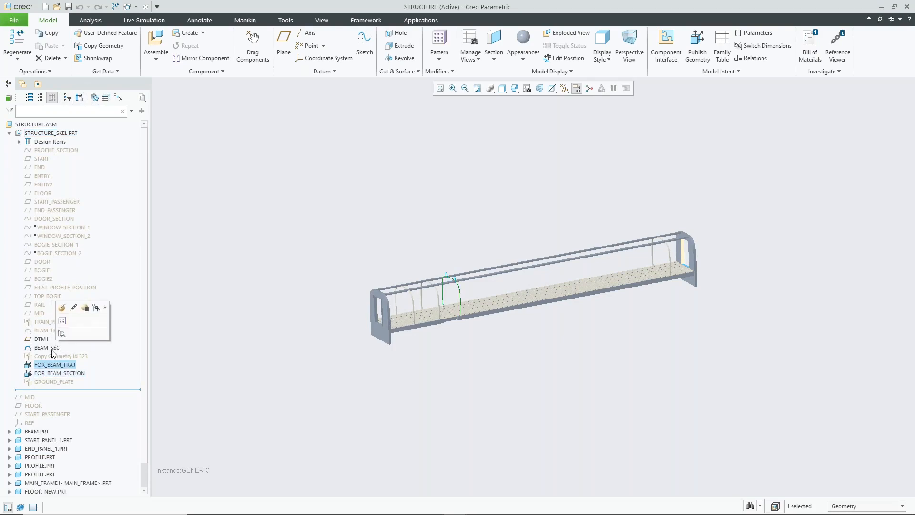
pyautogui.click(53, 357)
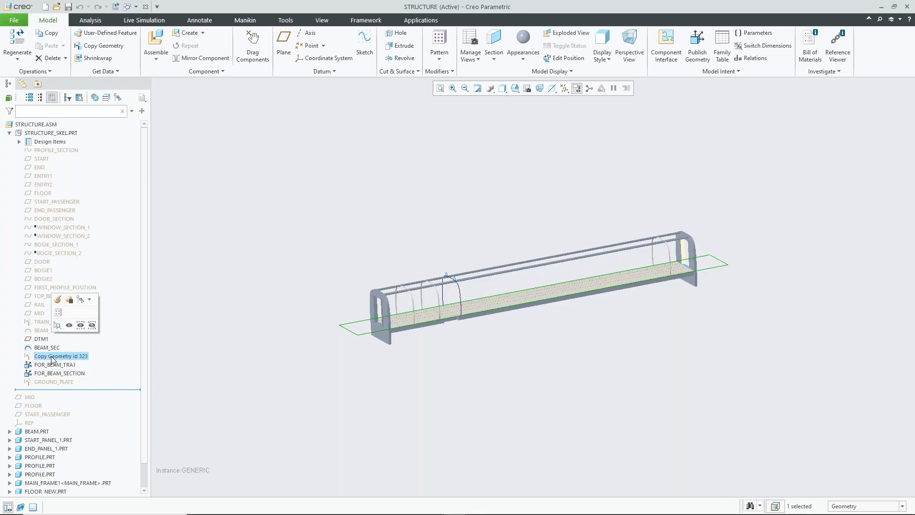
pyautogui.click(53, 365)
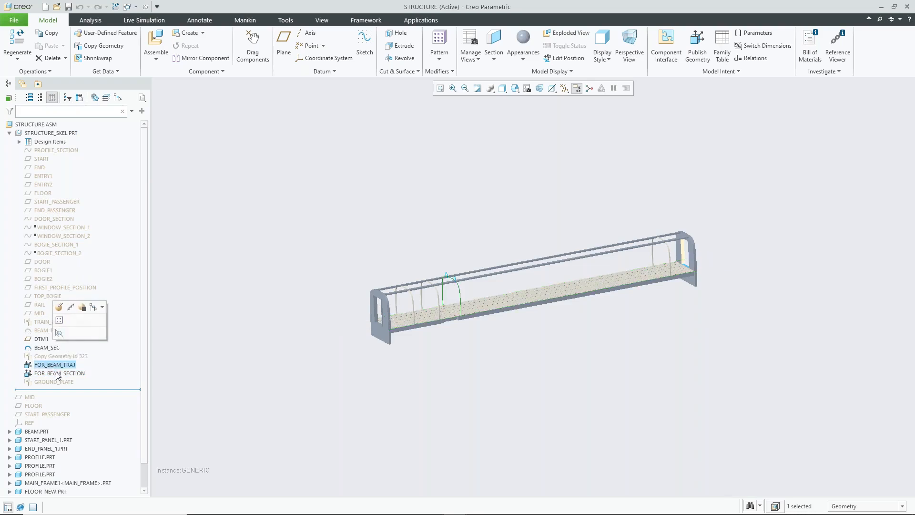
pyautogui.click(57, 374)
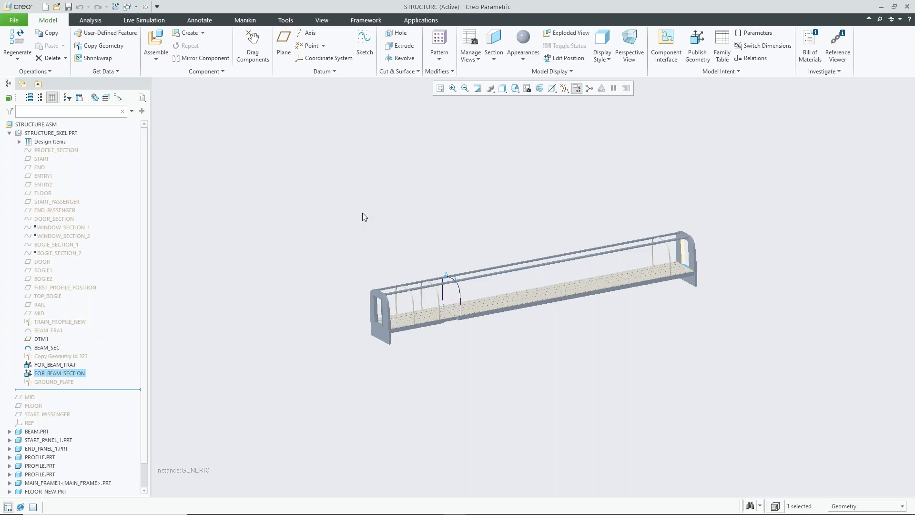
pyautogui.click(434, 380)
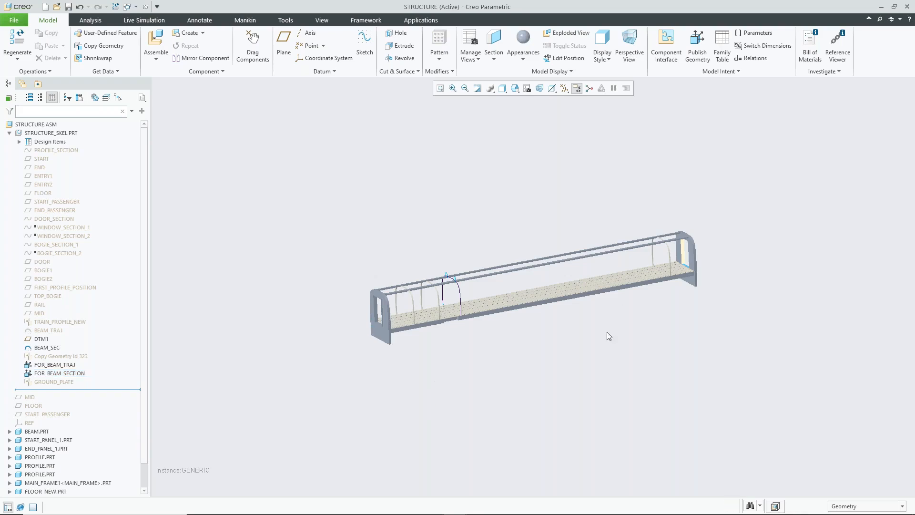
pyautogui.scroll(-2, 607, 332)
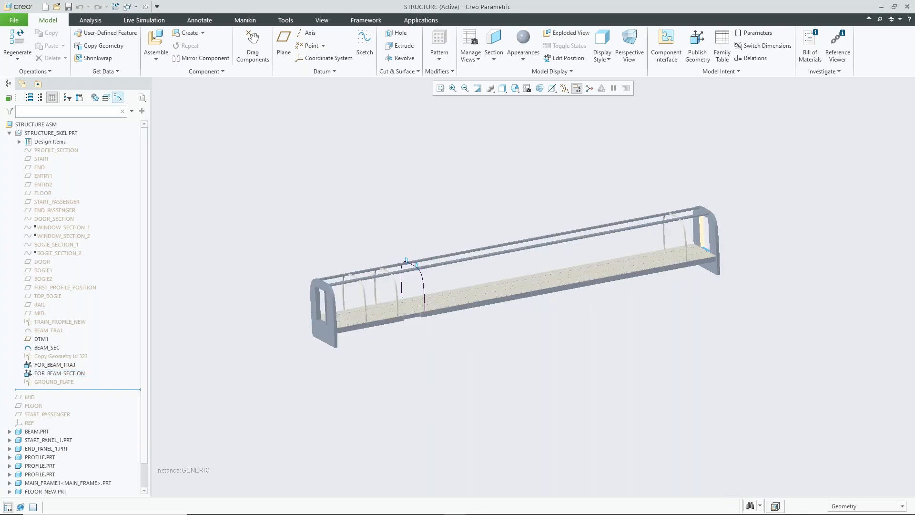
# Step: Close the STRUCTURE.ASM window and inspect the window pattern, door section and body surface in PASSENGER_CAR_SKEL.PRT
pyautogui.click(146, 6)
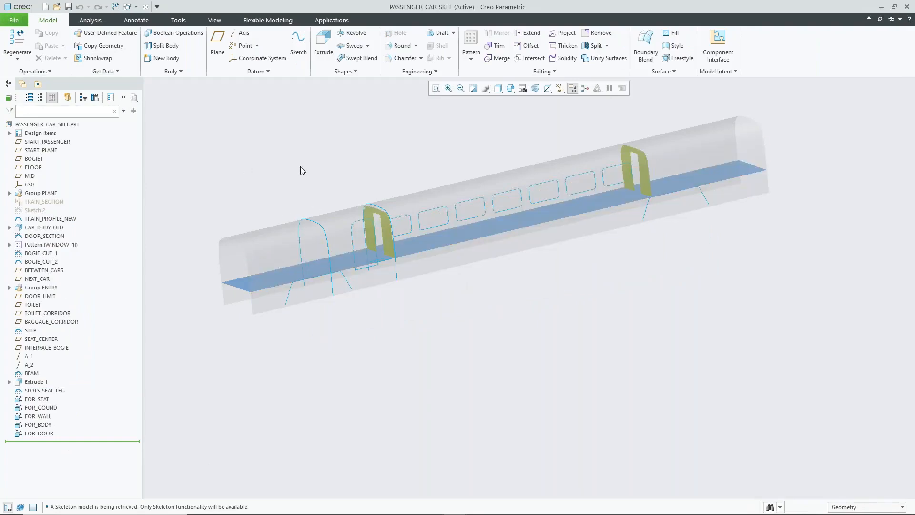
pyautogui.moveTo(300, 167); pyautogui.dragTo(345, 185, button='middle')
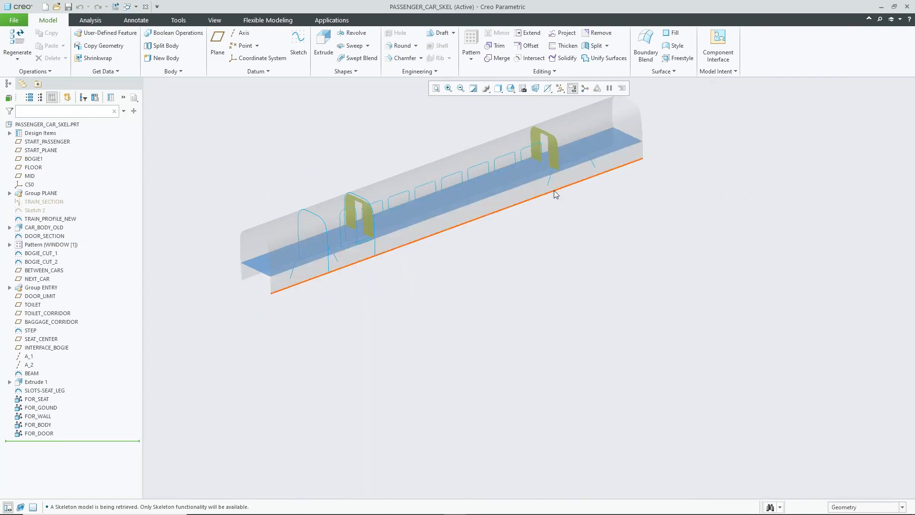
pyautogui.moveTo(554, 190); pyautogui.dragTo(534, 179, button='middle')
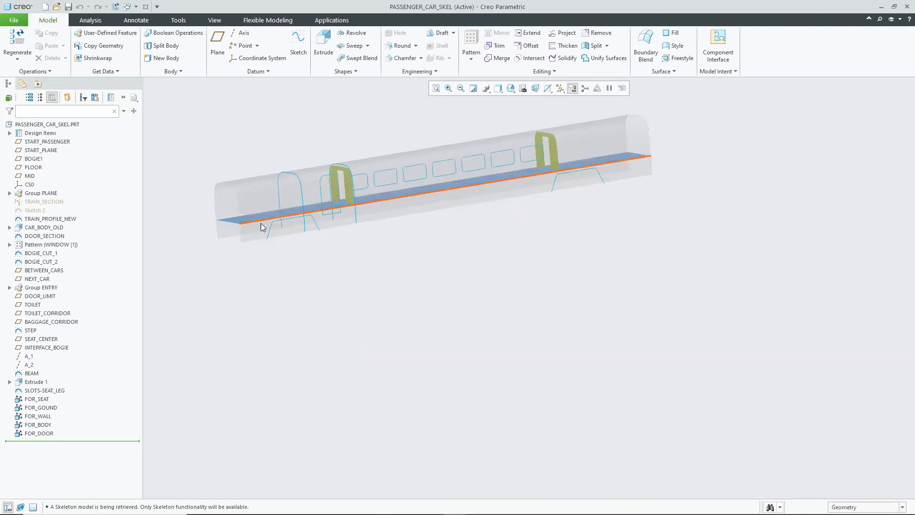
pyautogui.click(46, 230)
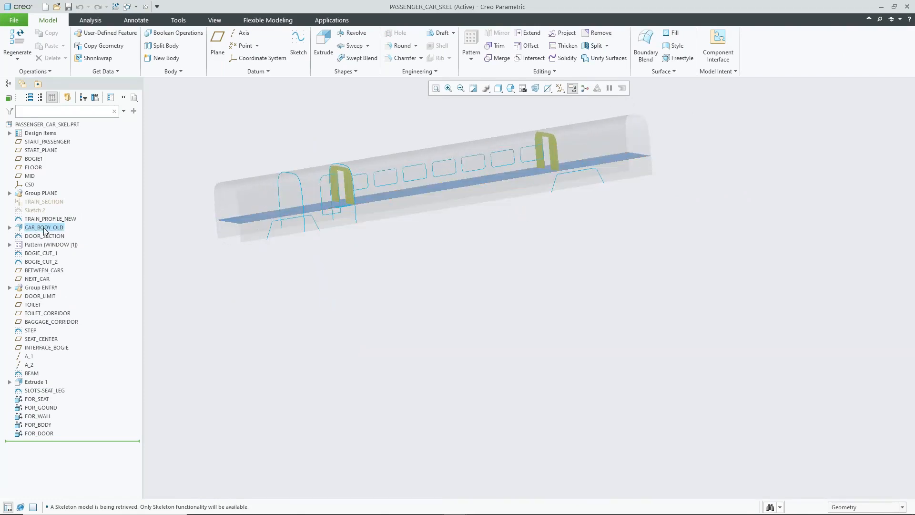
pyautogui.click(45, 236)
pyautogui.click(46, 245)
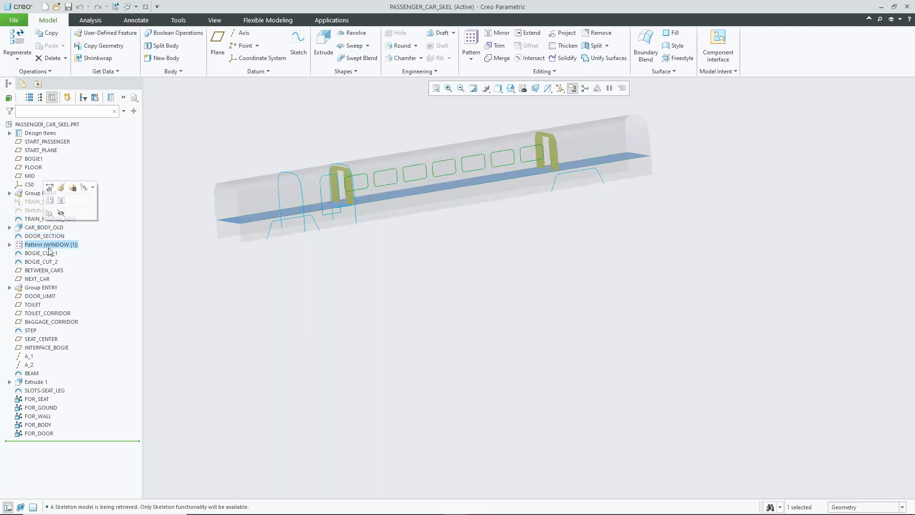
pyautogui.click(193, 122)
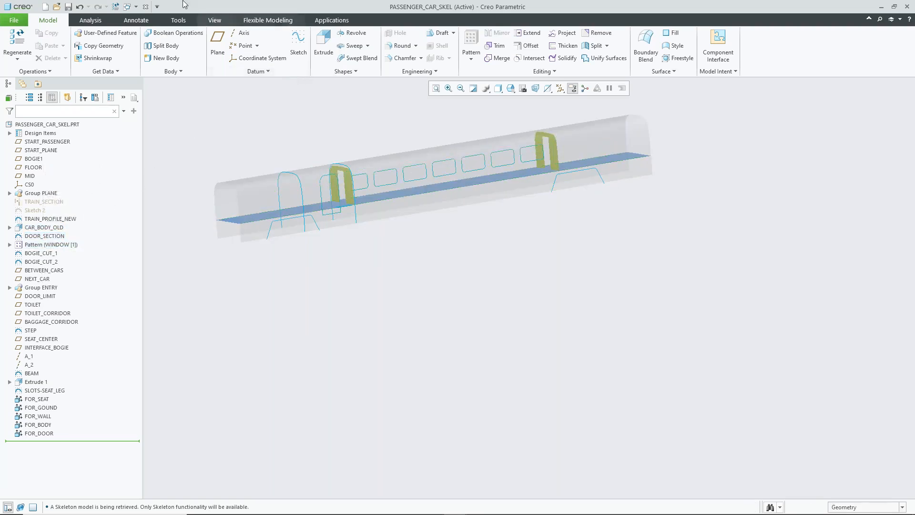
# Step: Switch back to the PASSENGER_CAR.ASM window and open the first TRUCK_ASM.ASM in its own window
pyautogui.click(130, 6)
pyautogui.click(155, 29)
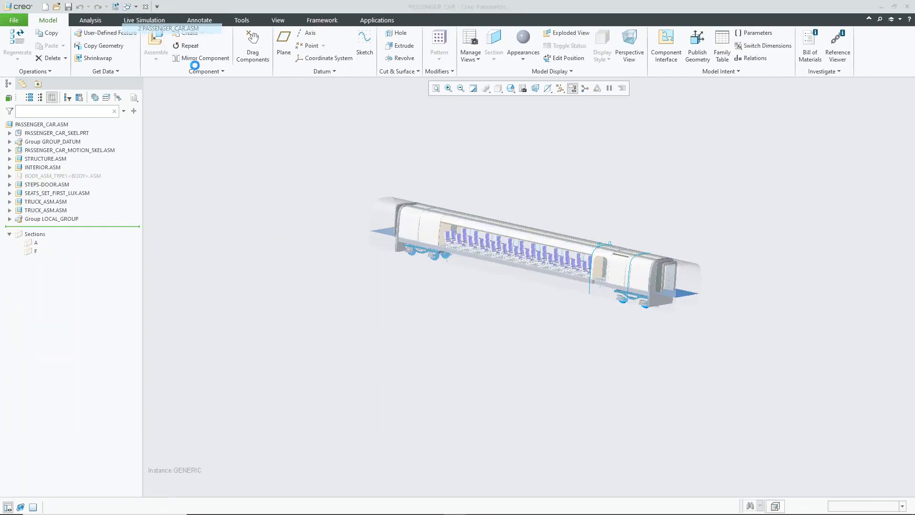
pyautogui.moveTo(485, 282); pyautogui.dragTo(567, 285, button='middle')
pyautogui.scroll(-3, 585, 284)
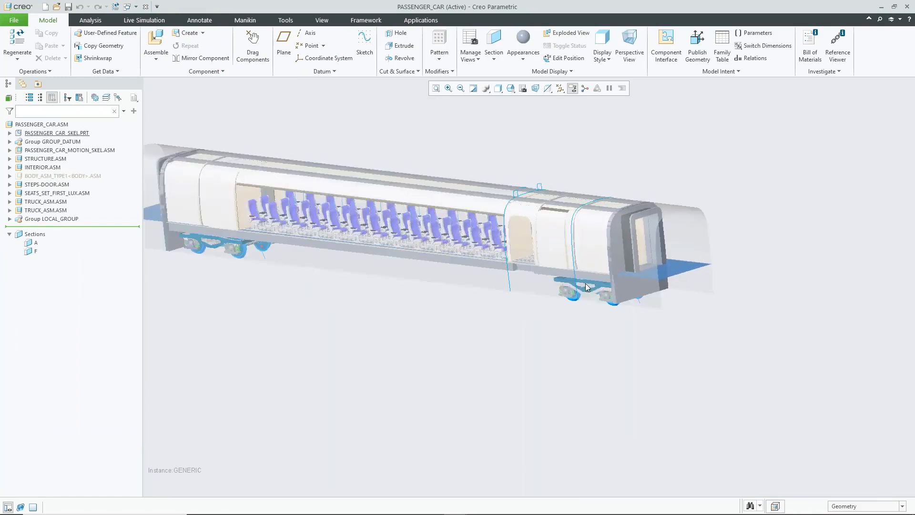
pyautogui.scroll(2, 585, 284)
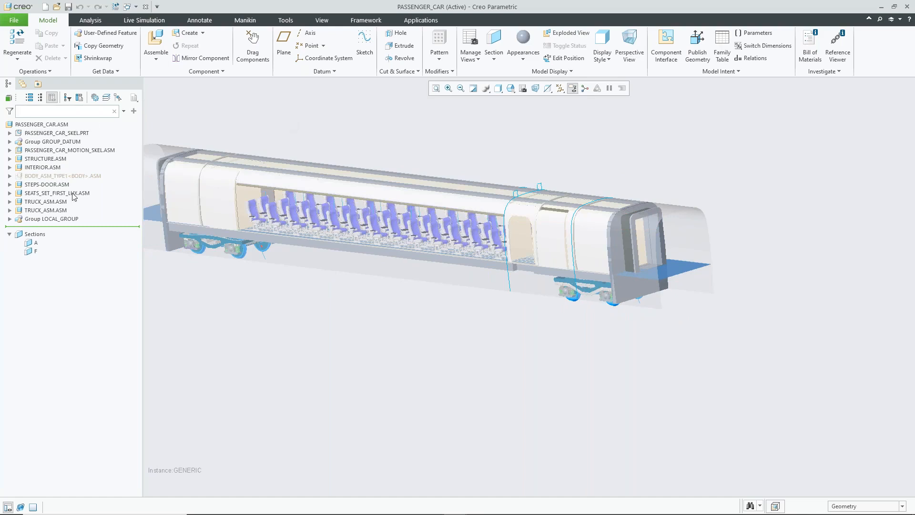
pyautogui.click(47, 202)
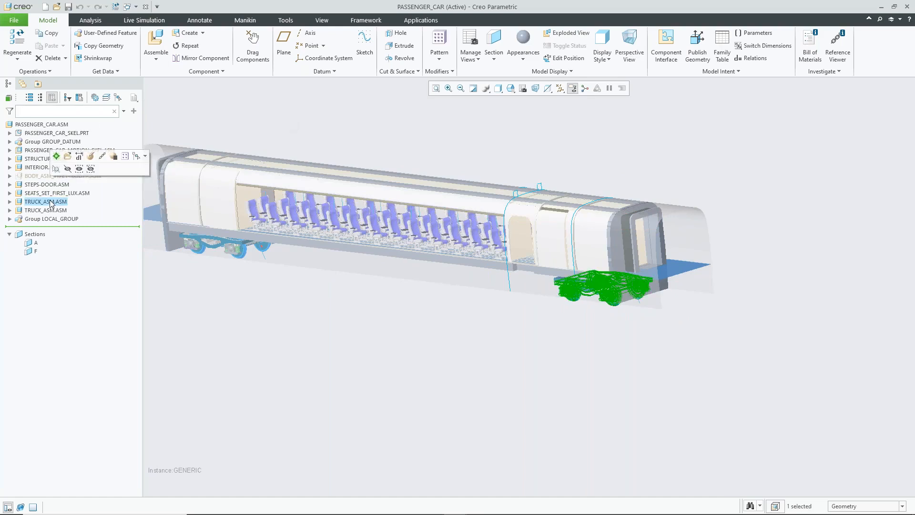
pyautogui.click(67, 159)
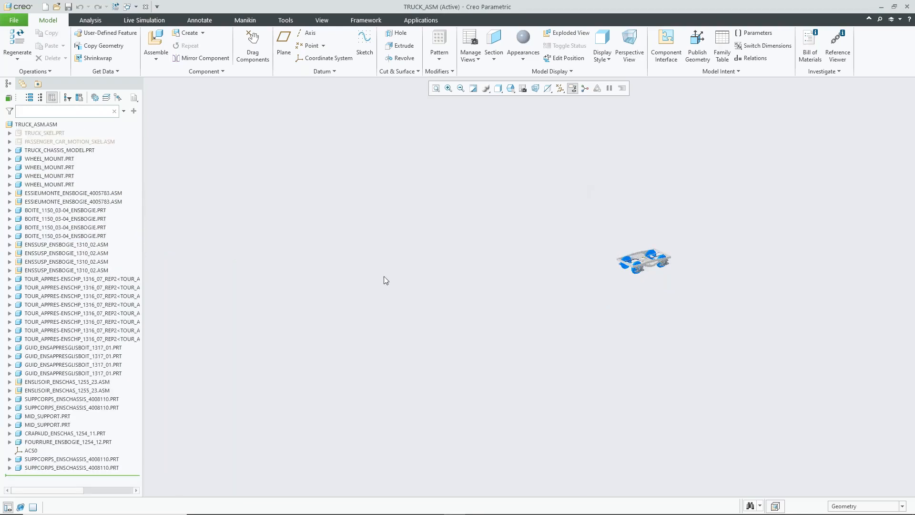
# Step: Examine the truck assembly's chassis, wheels and suspension up close, including in the default orientation
pyautogui.scroll(-3, 710, 271)
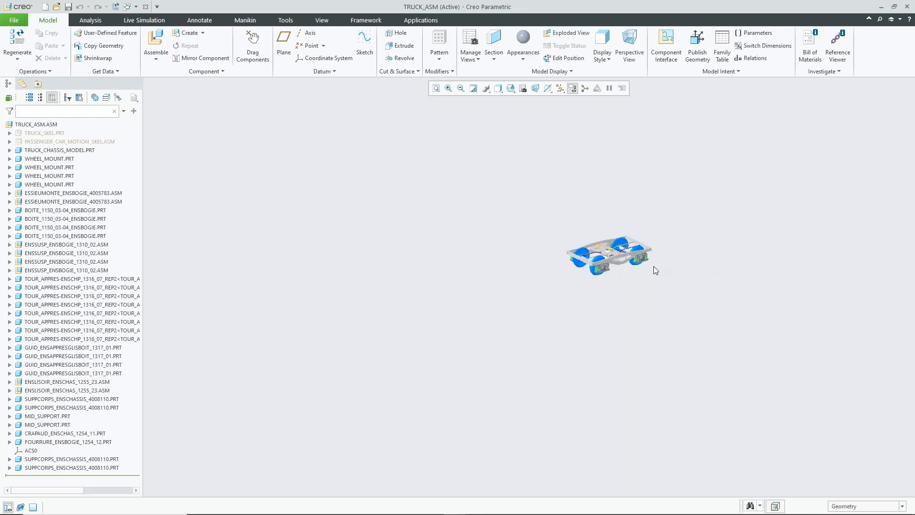
pyautogui.moveTo(674, 276)
pyautogui.mouseDown(button='middle')
pyautogui.moveTo(628, 308)
pyautogui.moveTo(625, 298)
pyautogui.moveTo(629, 308)
pyautogui.moveTo(669, 285)
pyautogui.mouseUp(button='middle')
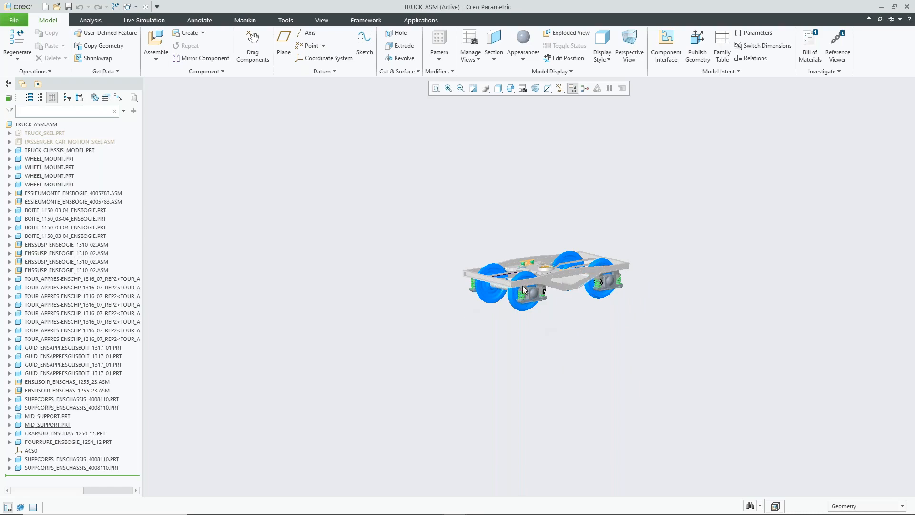
pyautogui.scroll(-3, 525, 296)
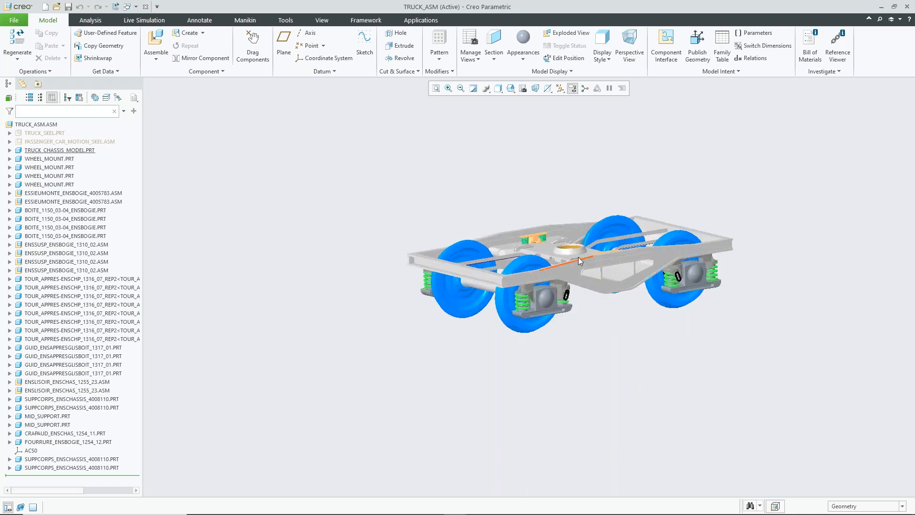
pyautogui.hotkey('ctrl', 'd')
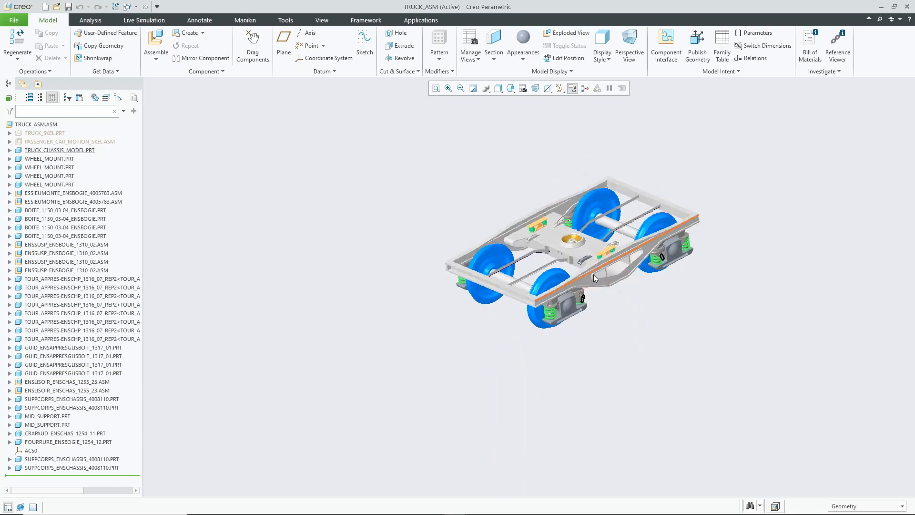
pyautogui.scroll(-1, 593, 273)
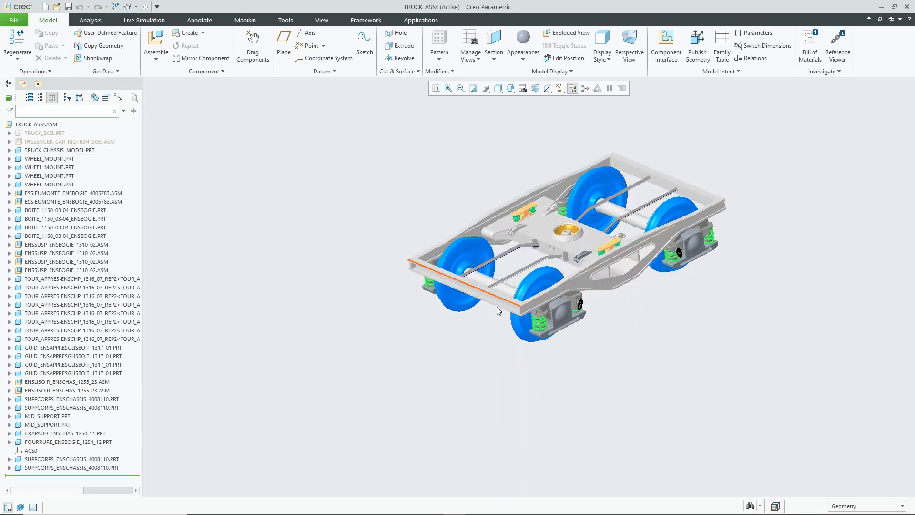
pyautogui.moveTo(728, 349); pyautogui.dragTo(667, 351, button='middle')
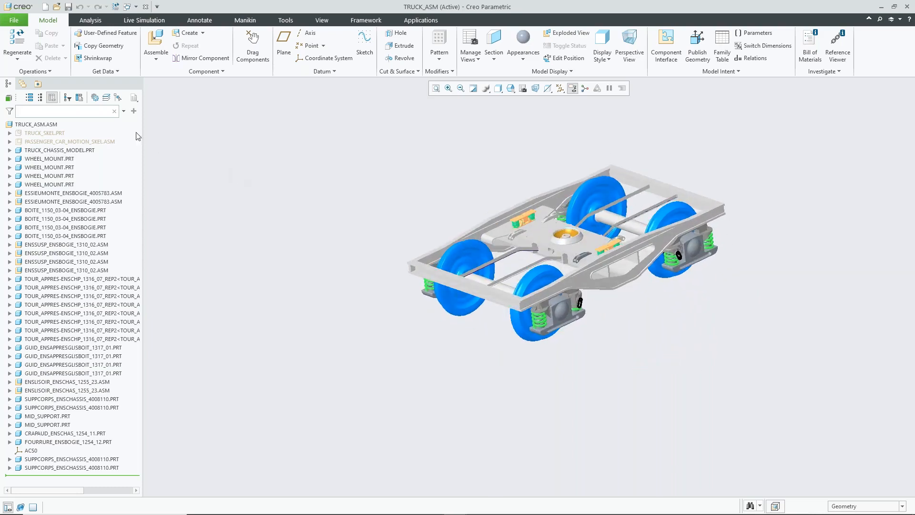
pyautogui.click(202, 32)
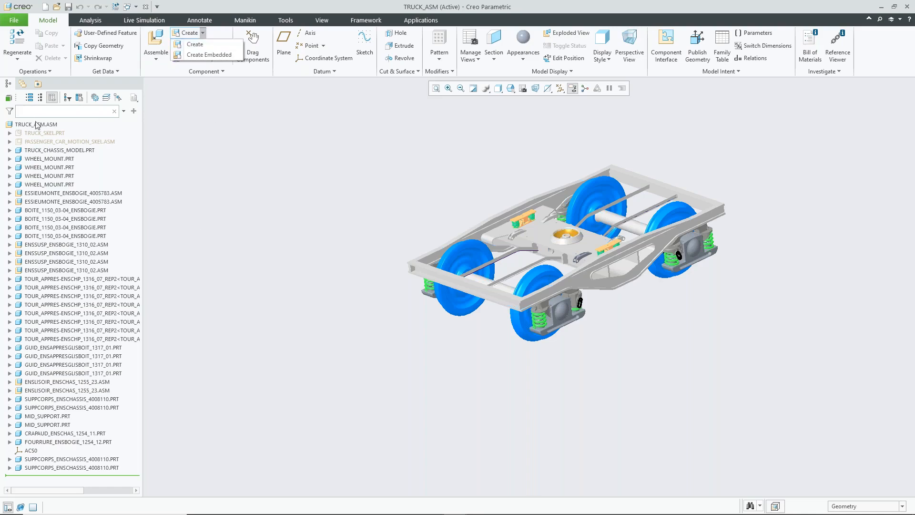
pyautogui.click(219, 231)
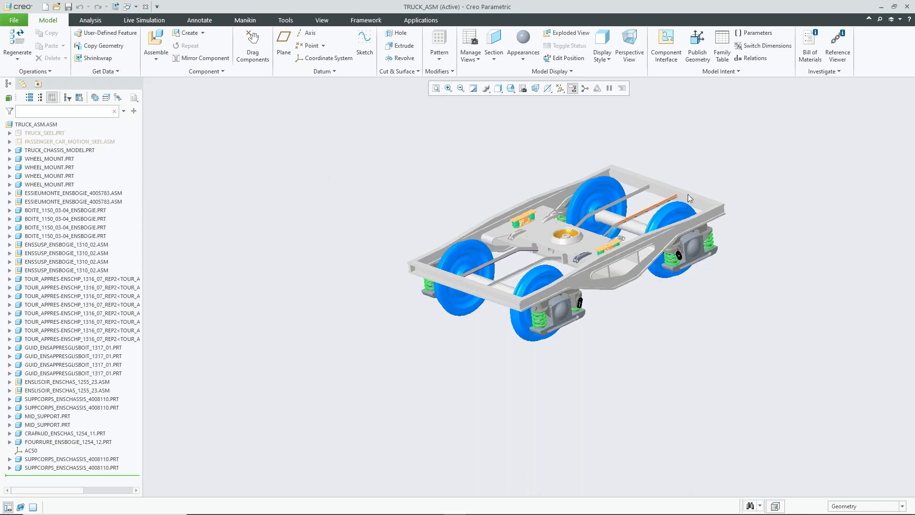
# Step: Start saving a copy of TRUCK_ASM.ASM as Shrinkwrap type named truck_asm_sw0002, and preview its Surface Subset result at quality level 1
pyautogui.click(14, 21)
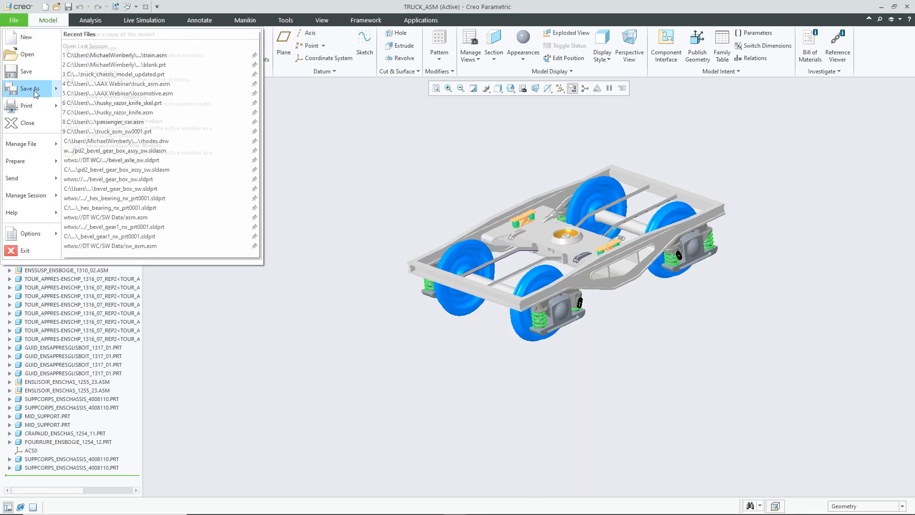
pyautogui.click(53, 93)
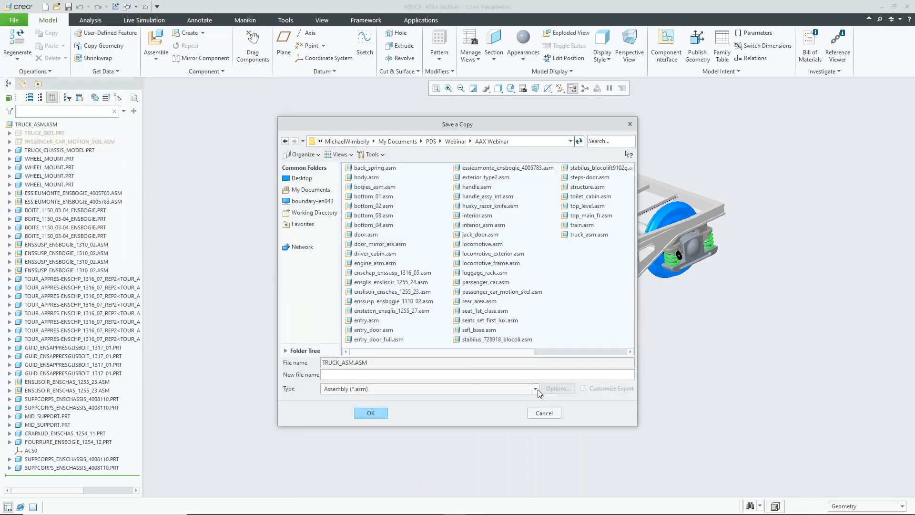
pyautogui.click(536, 389)
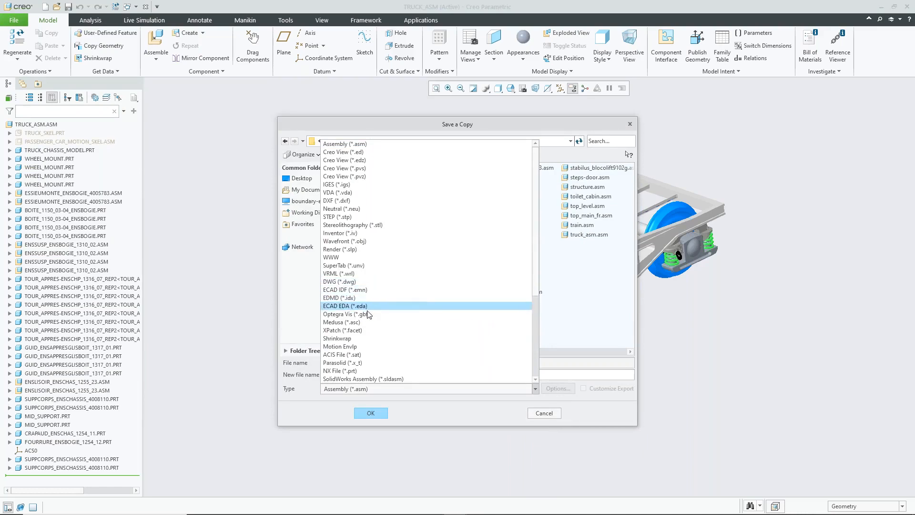
pyautogui.click(367, 338)
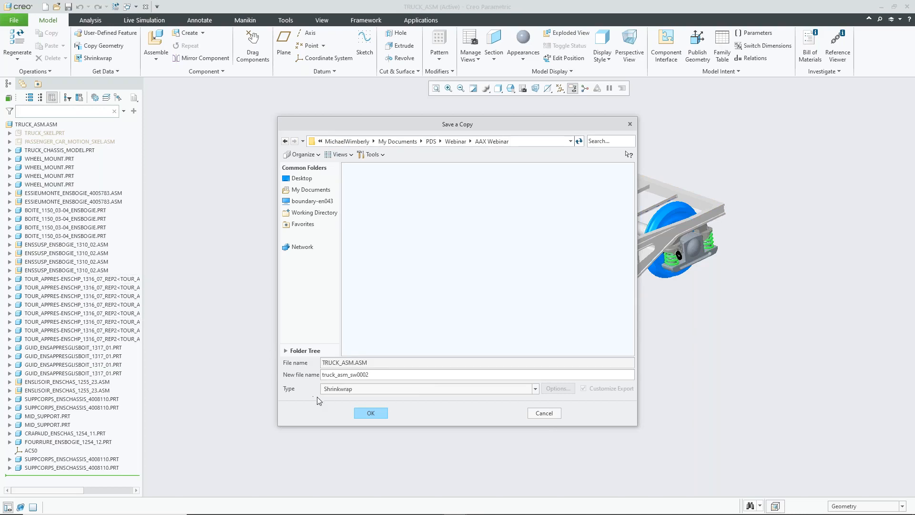
pyautogui.click(372, 414)
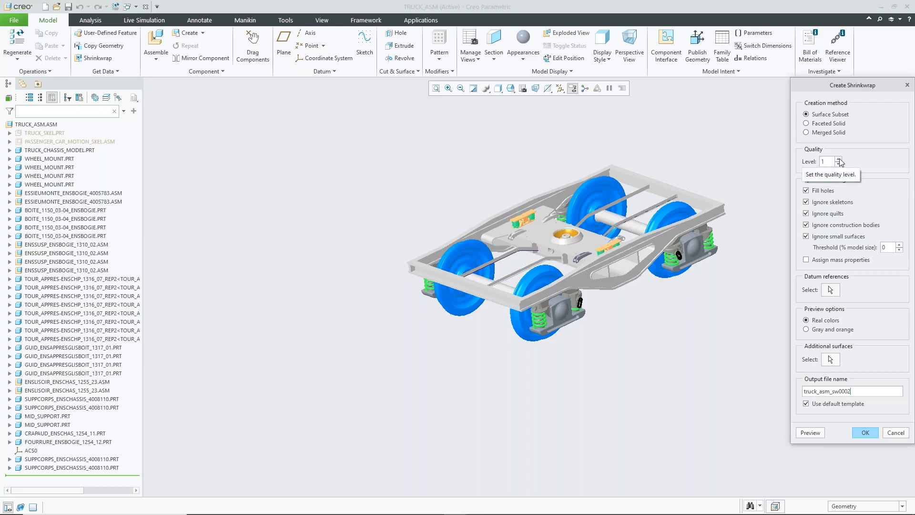
pyautogui.click(811, 433)
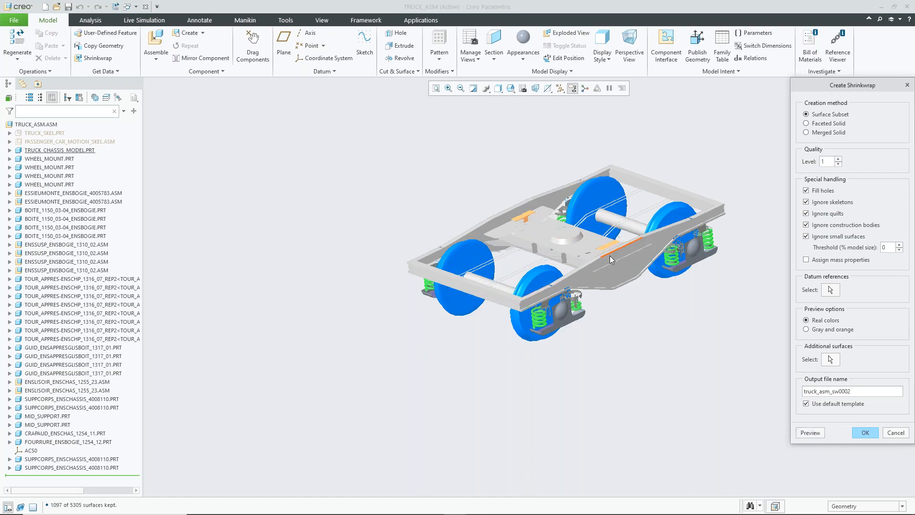
pyautogui.moveTo(610, 255)
pyautogui.mouseDown(button='middle')
pyautogui.moveTo(618, 278)
pyautogui.moveTo(596, 257)
pyautogui.mouseUp(button='middle')
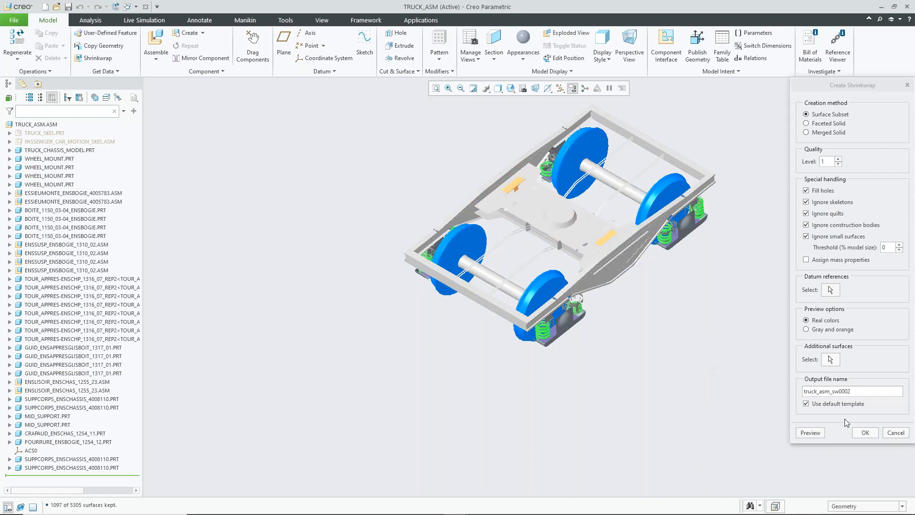
# Step: Turn off Fill holes for the shrinkwrap, preview it again and inspect the chassis openings and wheels
pyautogui.click(806, 190)
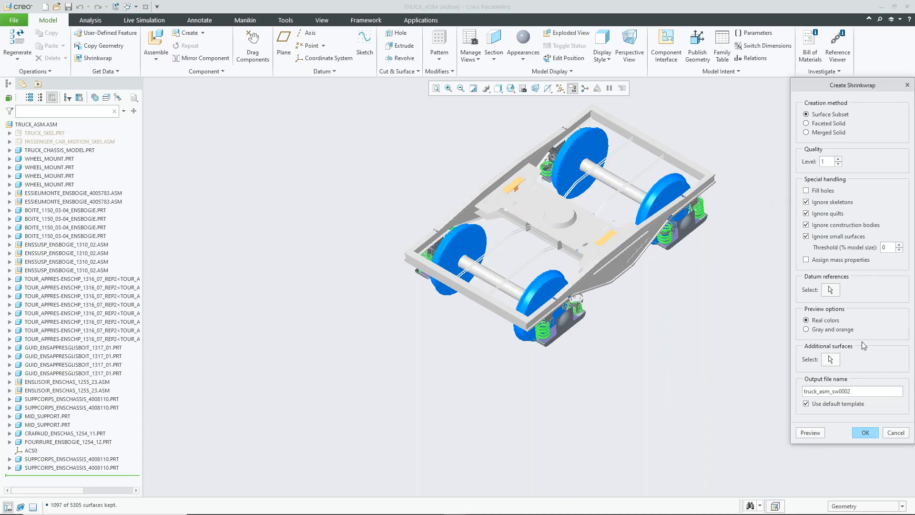
pyautogui.click(810, 432)
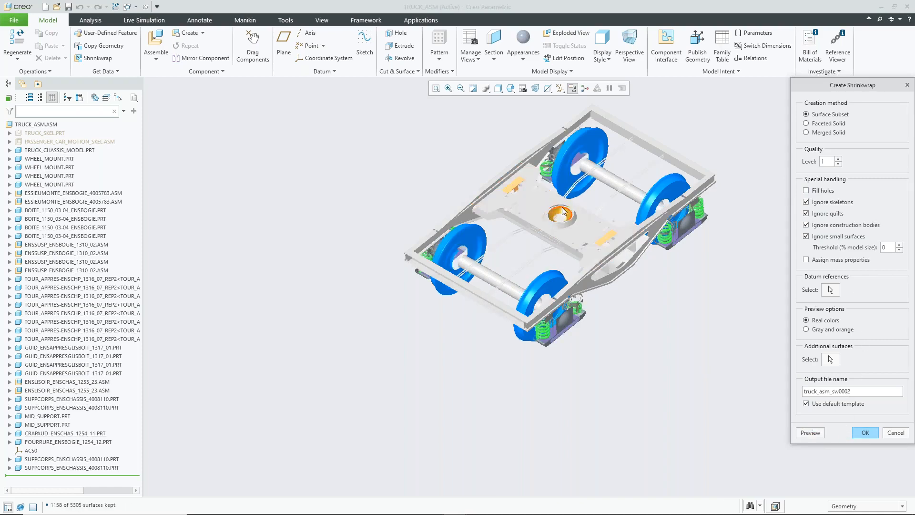
pyautogui.moveTo(624, 258); pyautogui.dragTo(621, 244, button='middle')
pyautogui.scroll(-5, 510, 198)
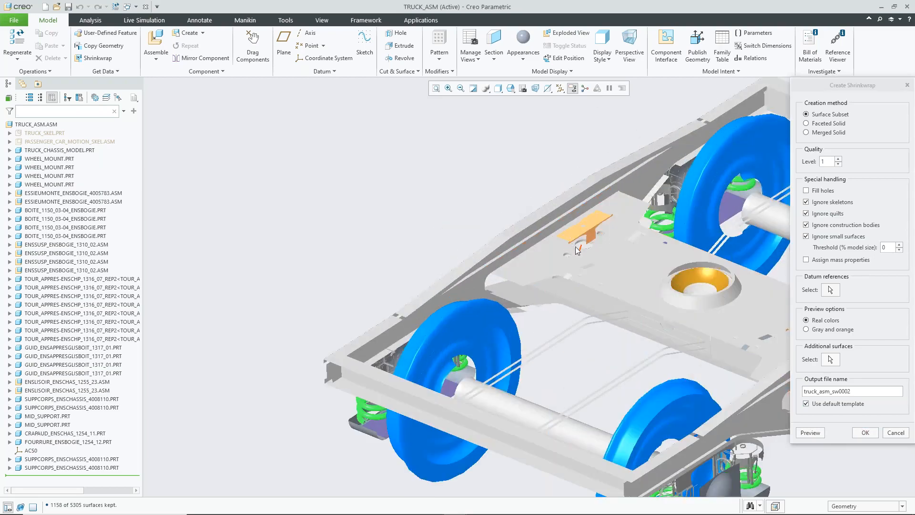
pyautogui.scroll(5, 577, 264)
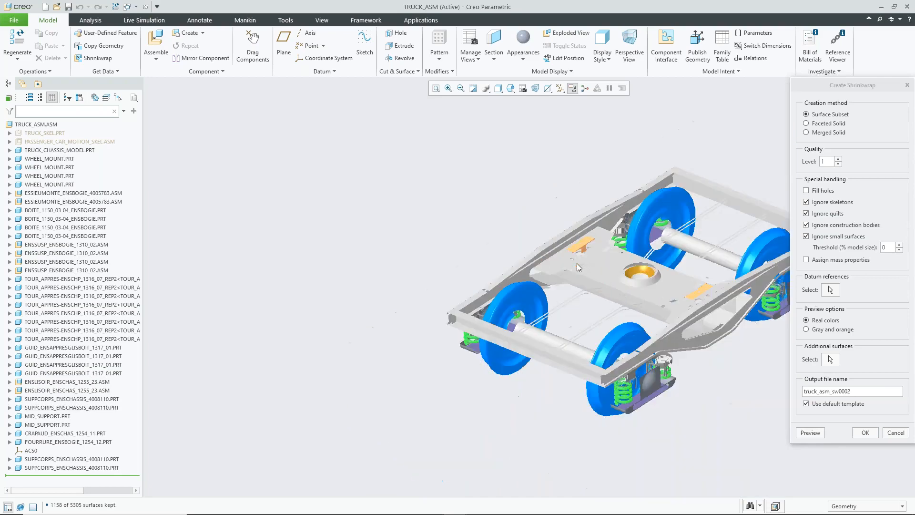
pyautogui.scroll(-2, 728, 313)
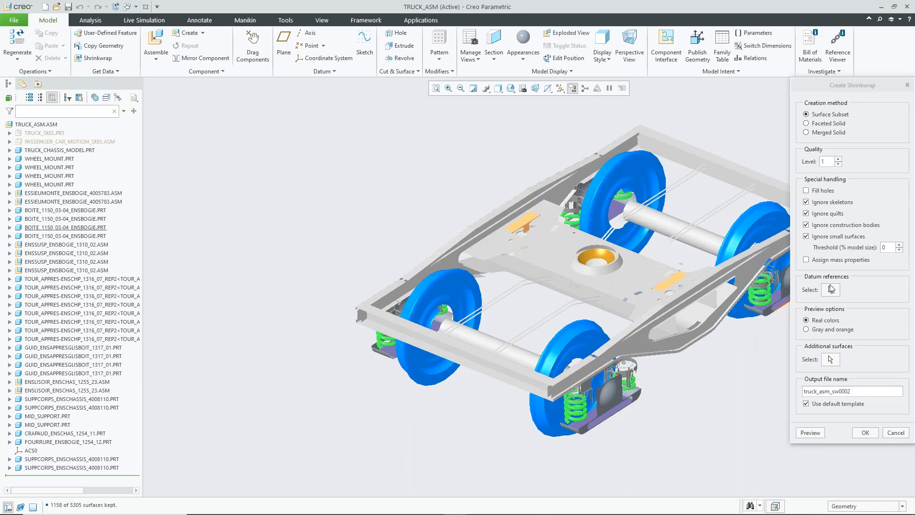
# Step: Create the shrinkwrap part, leave the shrinkwrap settings and open truck_asm_sw0002.prt in its own window
pyautogui.click(866, 433)
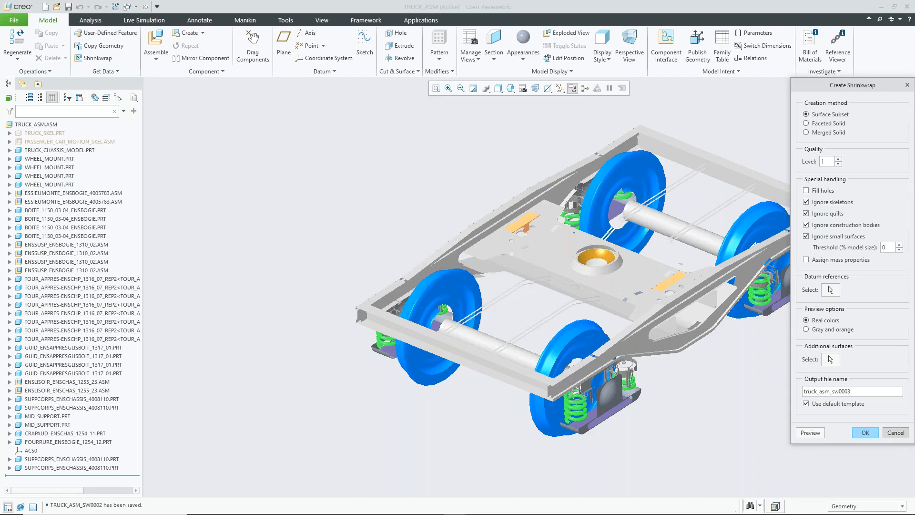
pyautogui.click(865, 432)
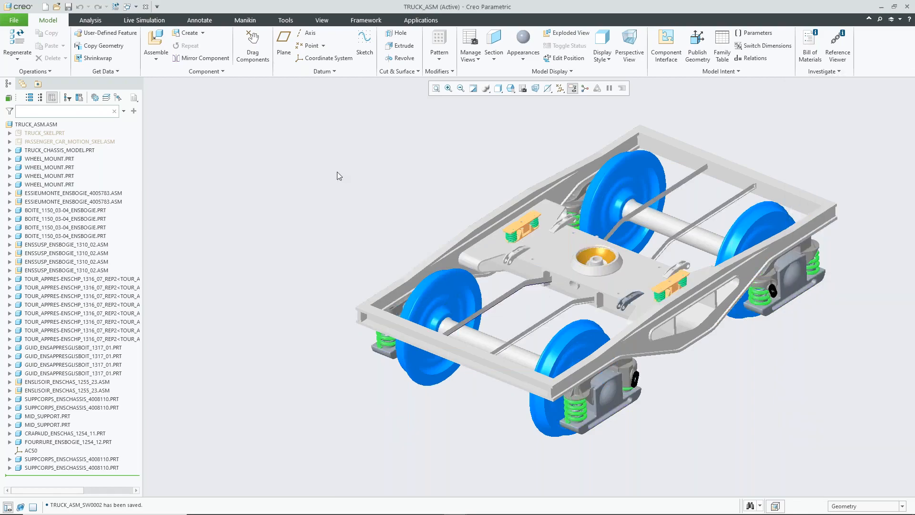
pyautogui.click(57, 7)
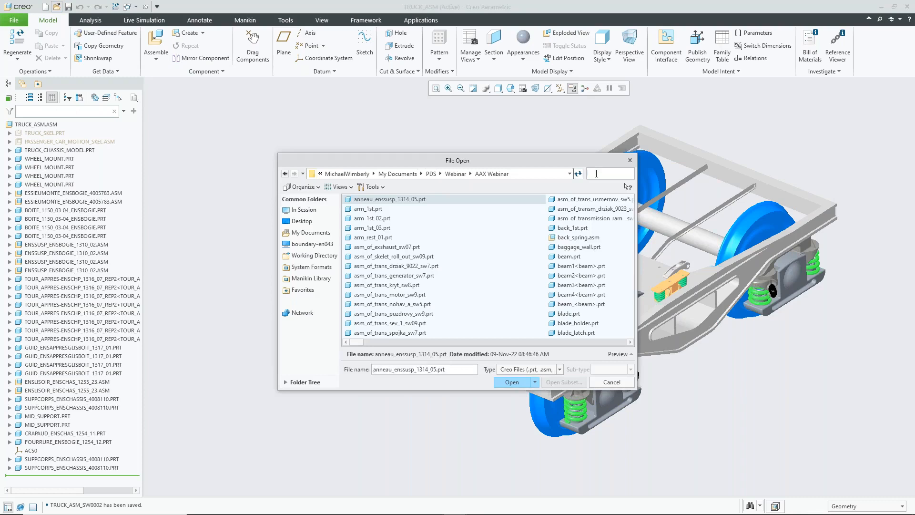
pyautogui.write('truck')
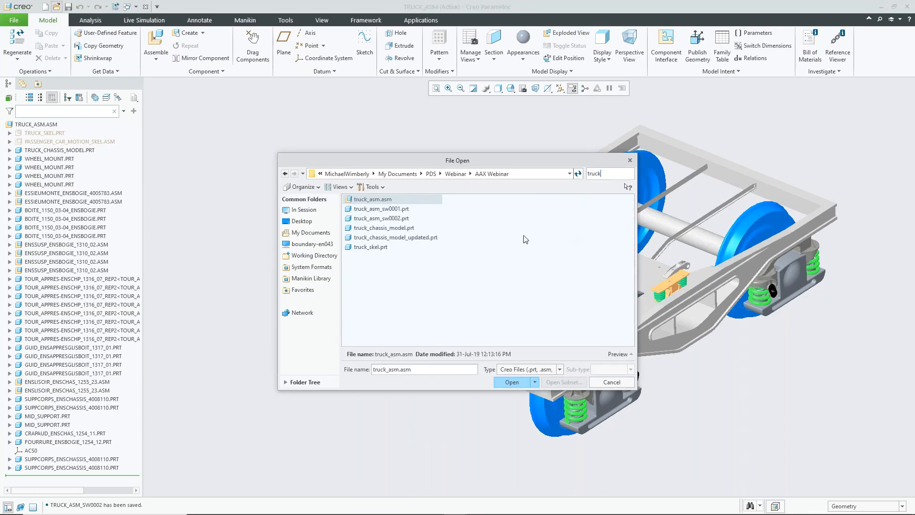
pyautogui.click(424, 219)
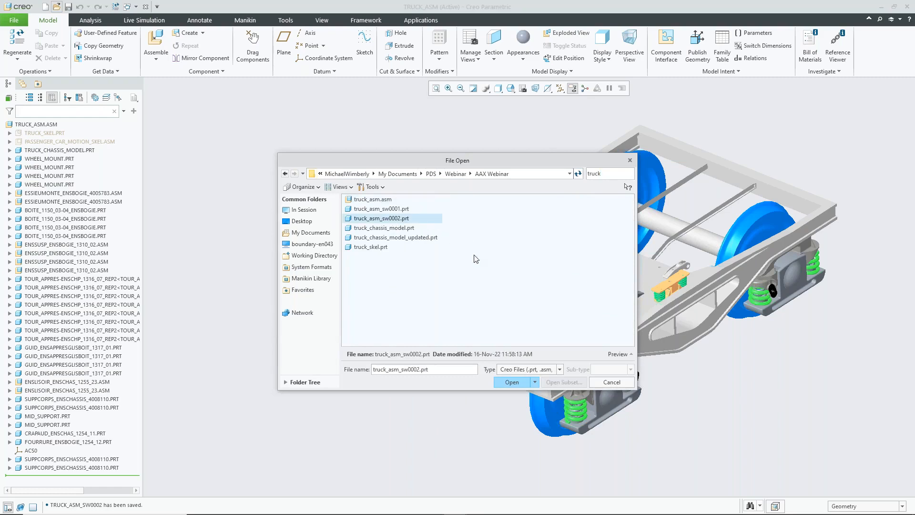
pyautogui.click(509, 384)
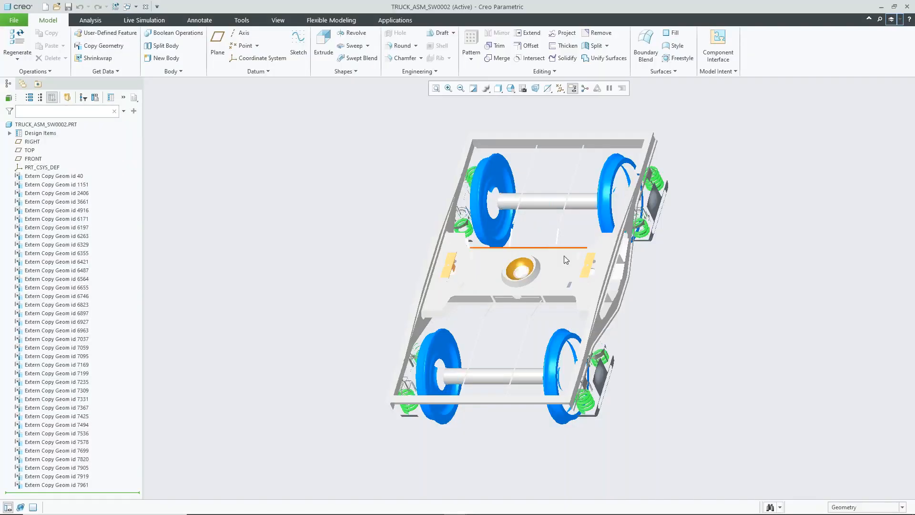
# Step: Examine the shrinkwrap part's surfaces and highlight its Extern Copy Geom features, including id 40, id 3661 and id 6564
pyautogui.moveTo(644, 369)
pyautogui.mouseDown(button='middle')
pyautogui.moveTo(558, 355)
pyautogui.moveTo(580, 355)
pyautogui.moveTo(587, 342)
pyautogui.moveTo(736, 329)
pyautogui.moveTo(593, 341)
pyautogui.mouseUp(button='middle')
pyautogui.scroll(-3, 585, 265)
pyautogui.scroll(5, 627, 340)
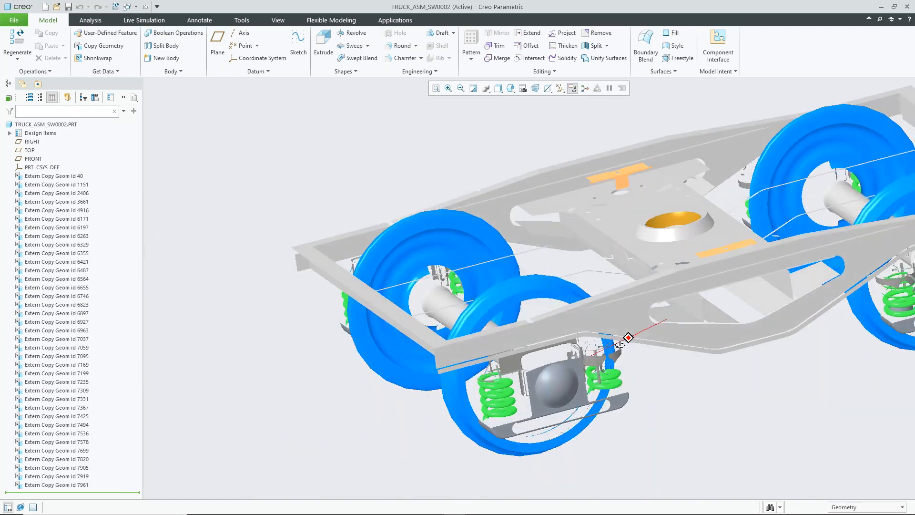
pyautogui.click(60, 176)
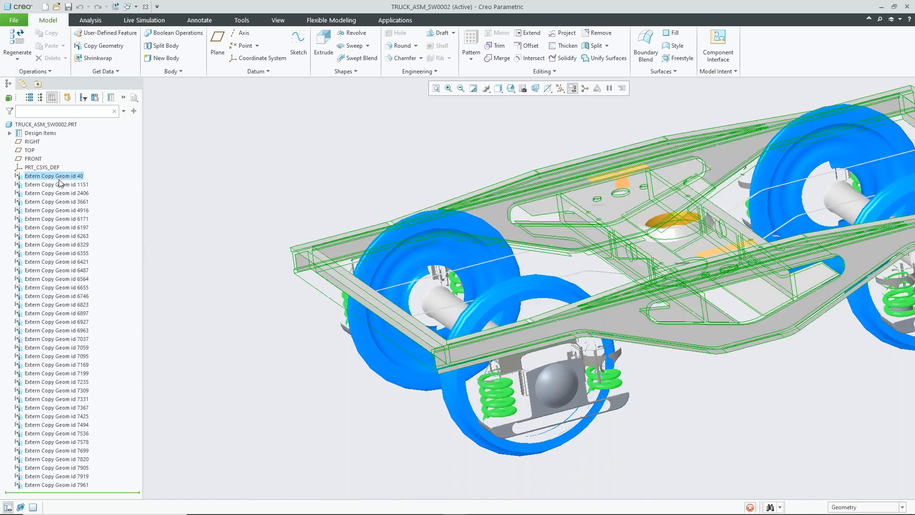
pyautogui.click(57, 201)
pyautogui.click(56, 279)
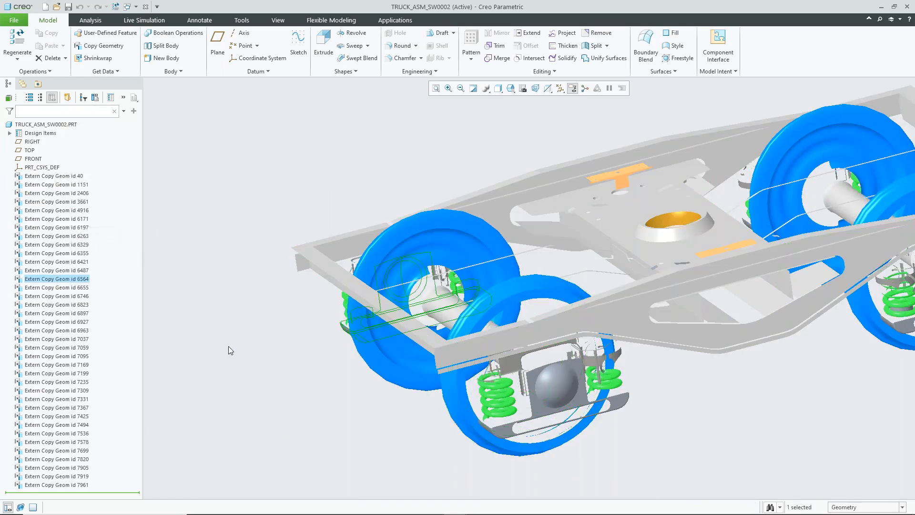
pyautogui.click(232, 196)
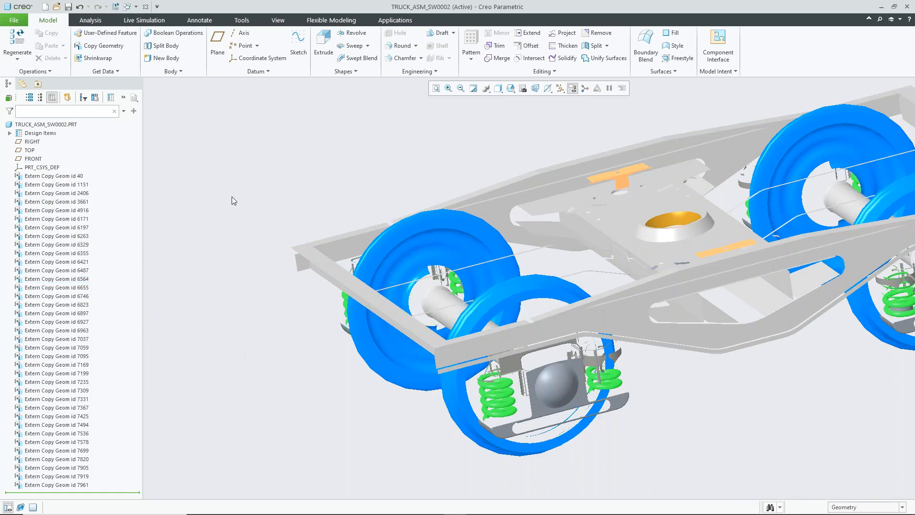
pyautogui.scroll(1, 231, 196)
pyautogui.scroll(1, 231, 197)
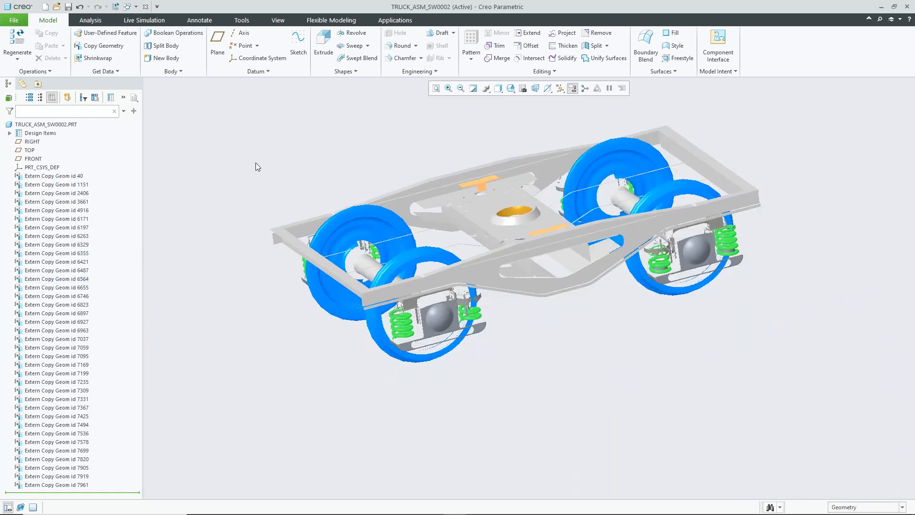
# Step: View the shrinkwrap part in Wireframe, return it to Shading and inspect it from another angle
pyautogui.click(502, 92)
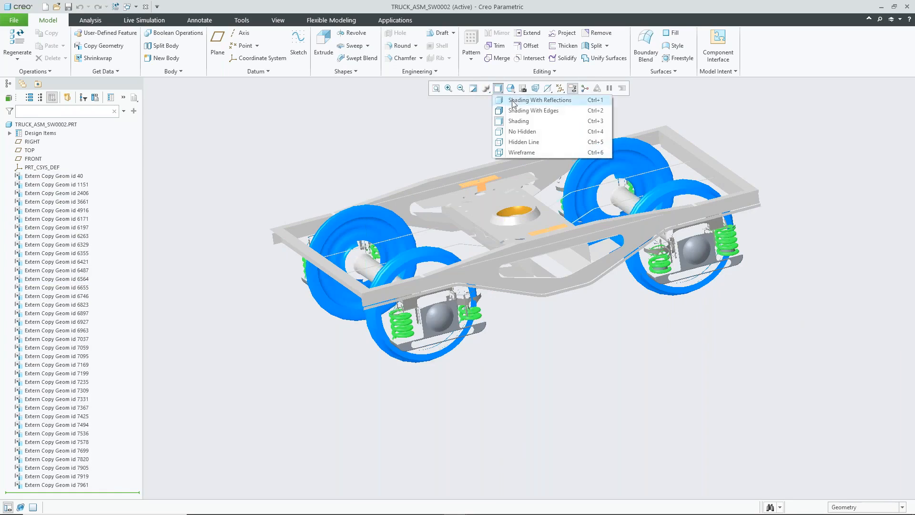
pyautogui.click(524, 153)
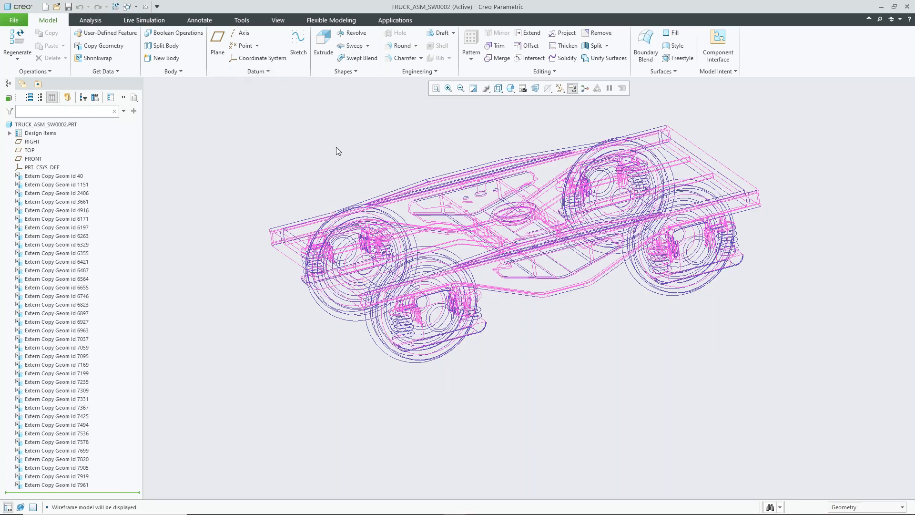
pyautogui.click(500, 91)
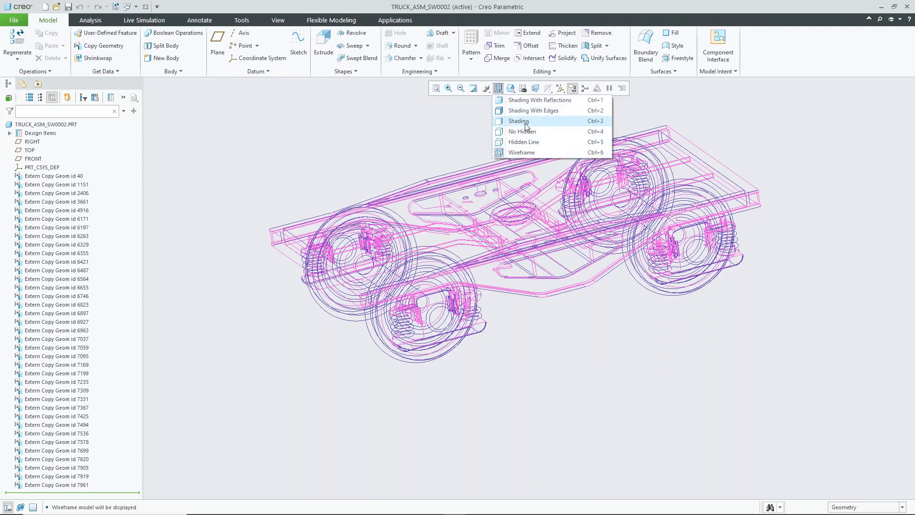
pyautogui.click(526, 125)
pyautogui.moveTo(374, 165); pyautogui.dragTo(315, 141, button='middle')
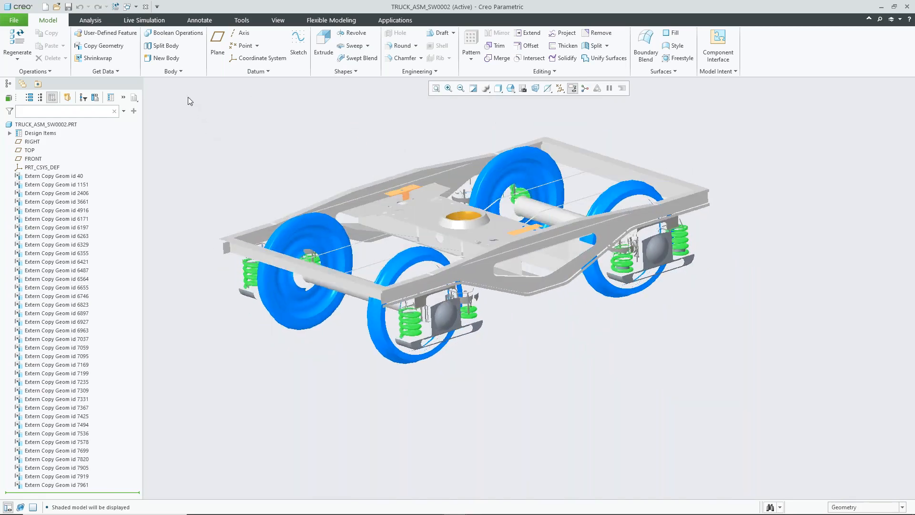
# Step: Switch to the PASSENGER_CAR.ASM window and start the Replace command on the first TRUCK_ASM.ASM
pyautogui.click(136, 6)
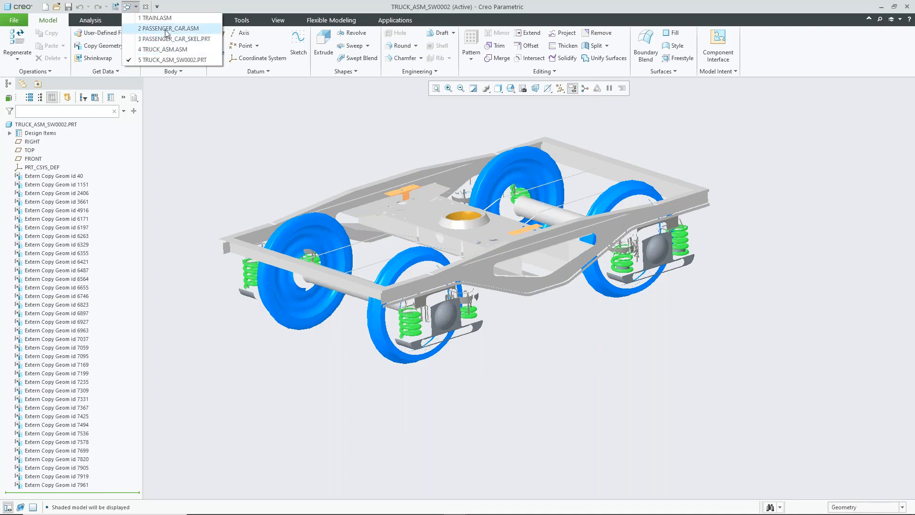
pyautogui.click(167, 28)
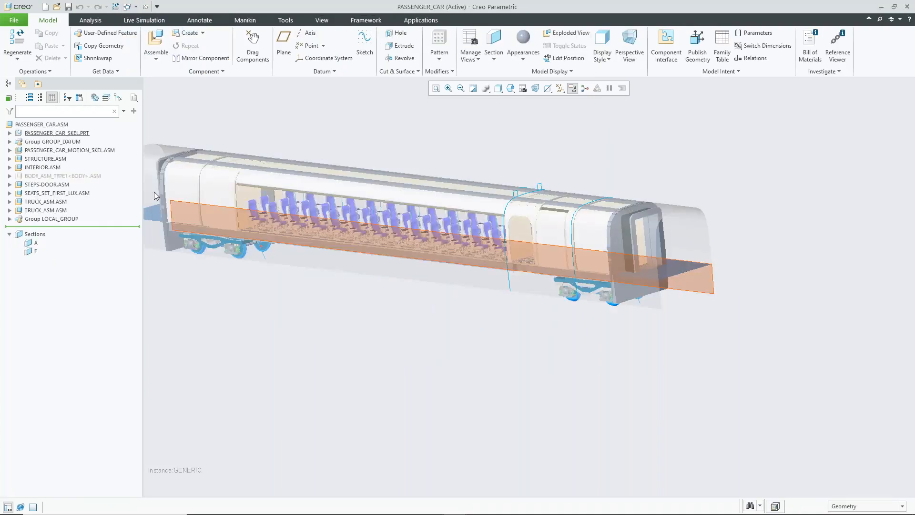
pyautogui.click(43, 203)
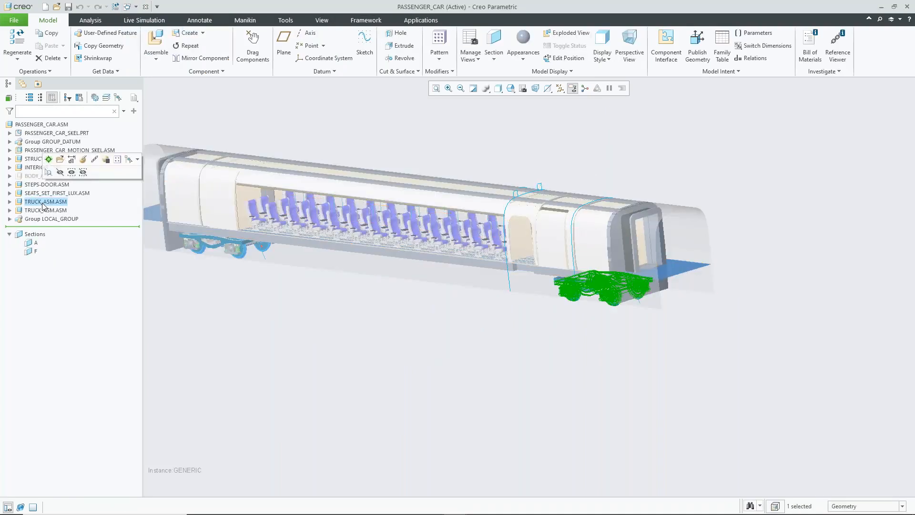
pyautogui.rightClick(44, 203)
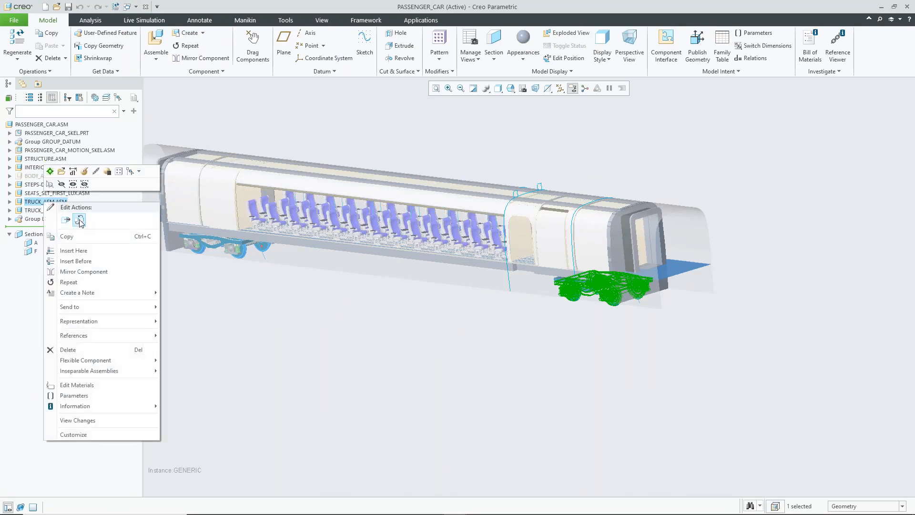
pyautogui.click(80, 220)
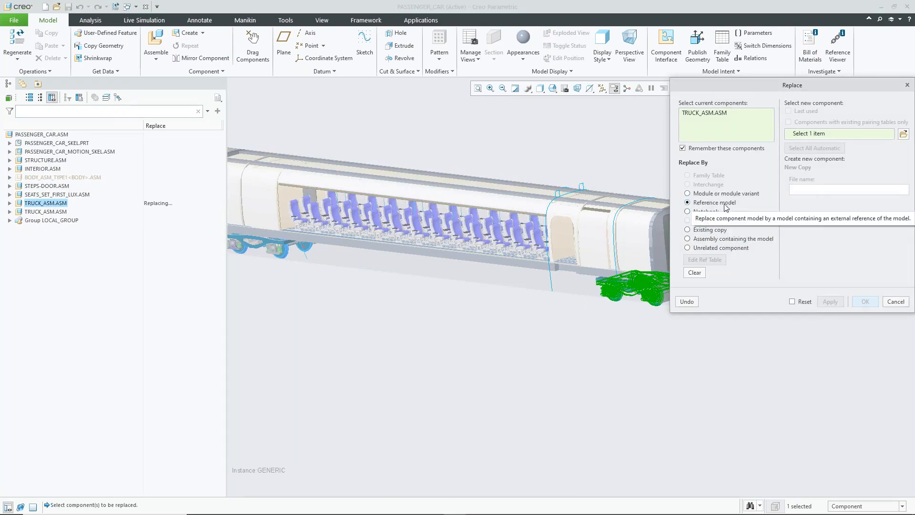
# Step: Try to replace the first TRUCK_ASM.ASM with truck_asm_sw0002.prt as a reference model, and enlarge the message area
pyautogui.click(903, 134)
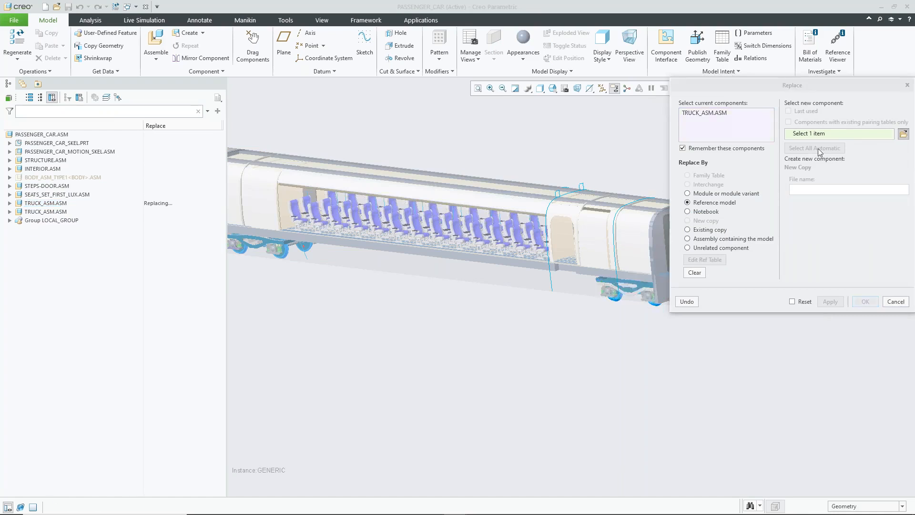
pyautogui.click(598, 175)
pyautogui.write('truck')
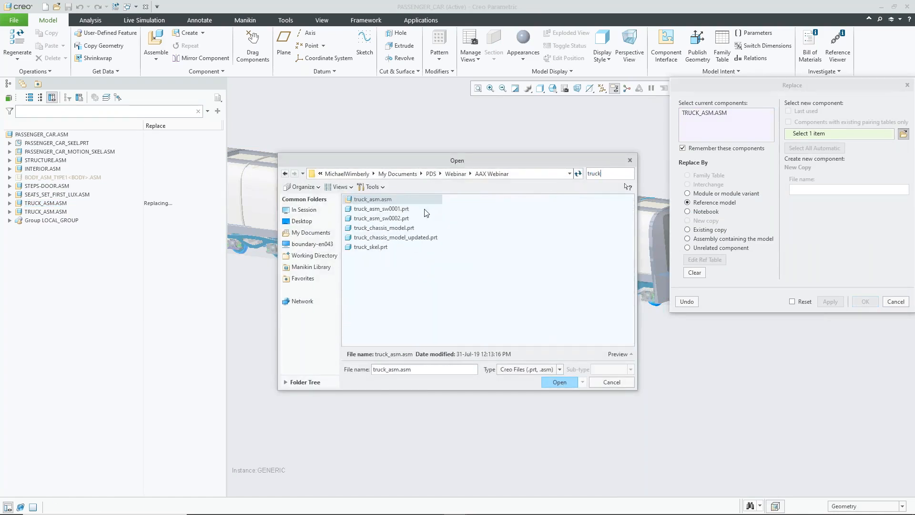
pyautogui.click(404, 219)
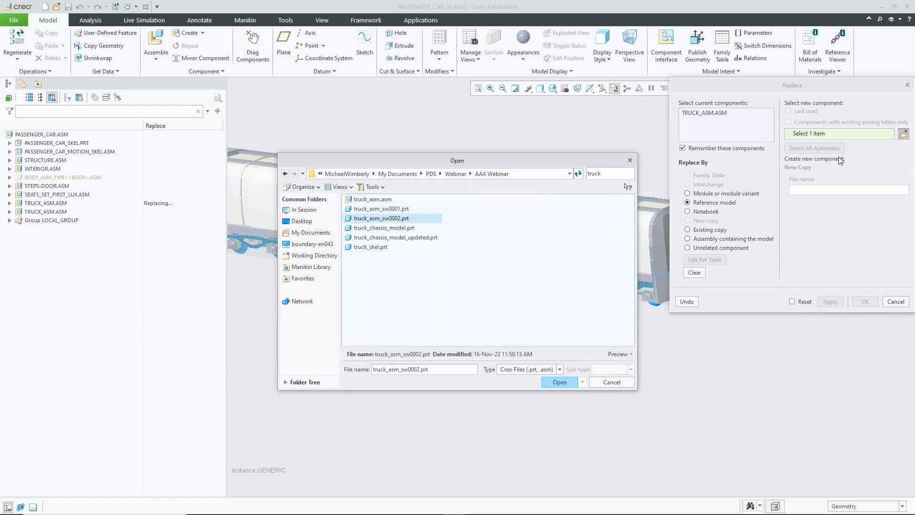
pyautogui.click(563, 382)
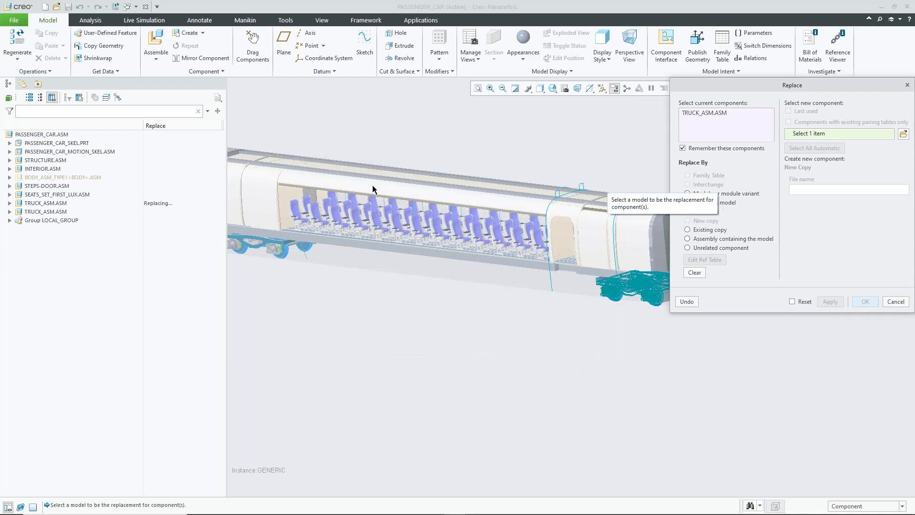
pyautogui.moveTo(227, 497); pyautogui.dragTo(227, 478)
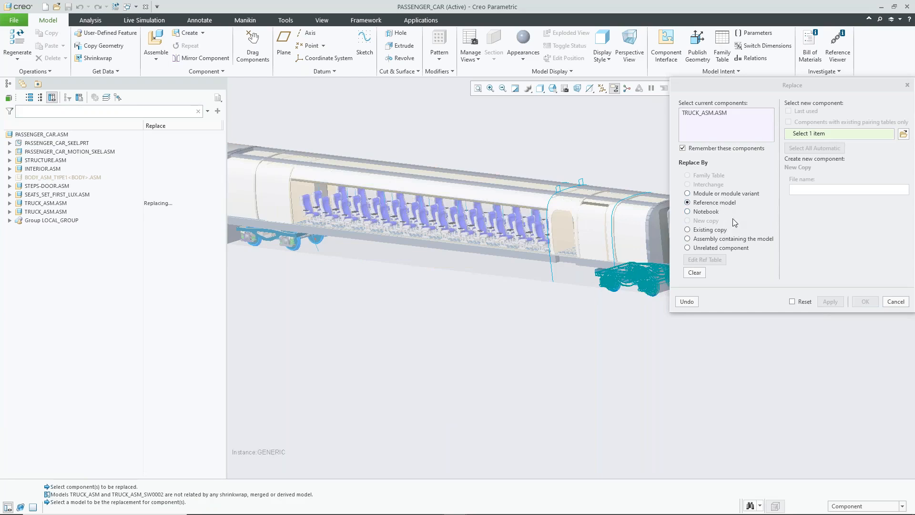
# Step: Change the replacement type to Unrelated component and discard the Replace operation
pyautogui.click(687, 248)
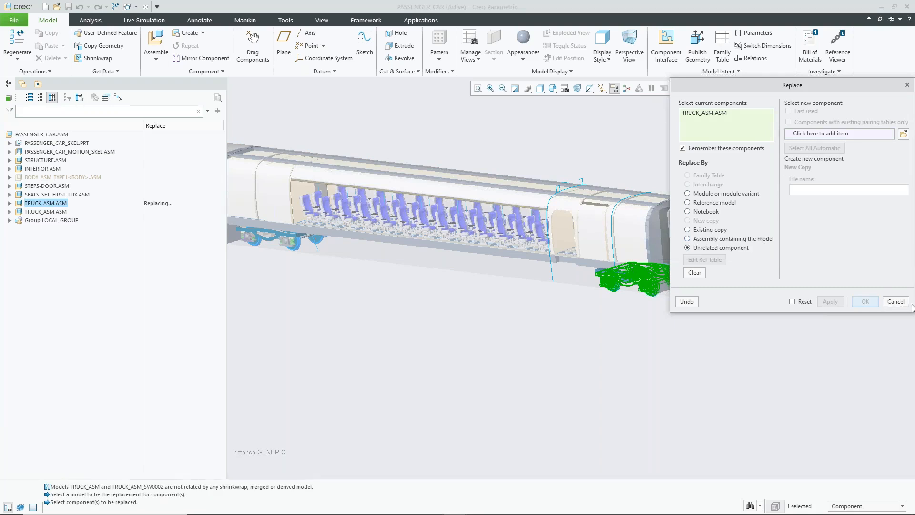
pyautogui.click(896, 301)
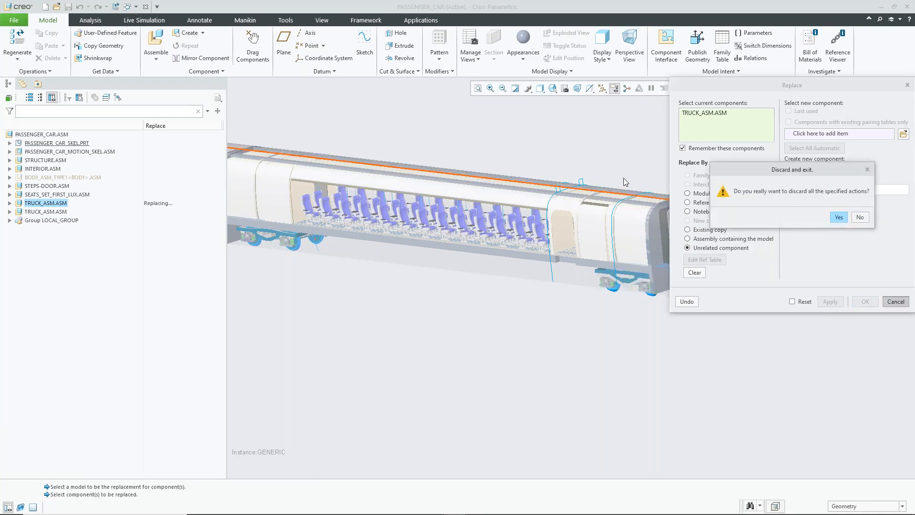
pyautogui.click(838, 217)
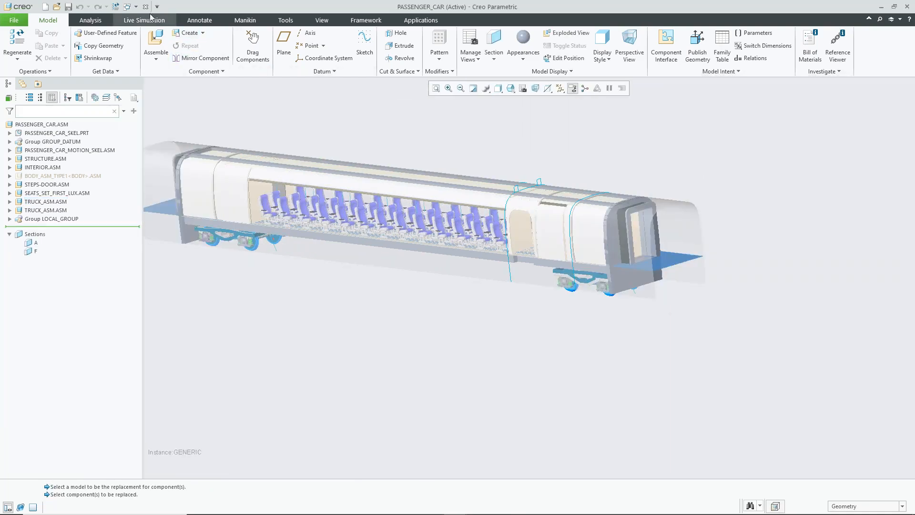
# Step: In the TRUCK_ASM.ASM window, create a solid part named TRUCK-SW from the existing template and place it with the Default constraint
pyautogui.click(136, 6)
pyautogui.click(210, 50)
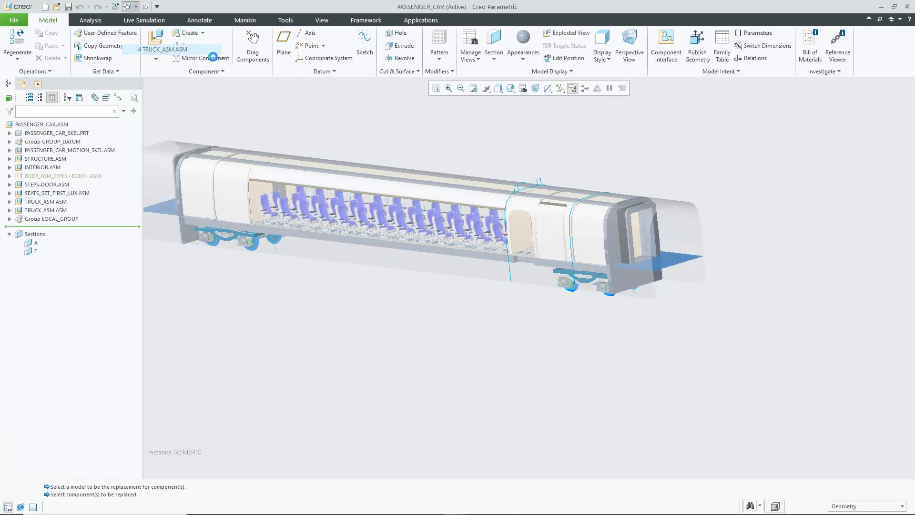
pyautogui.click(189, 34)
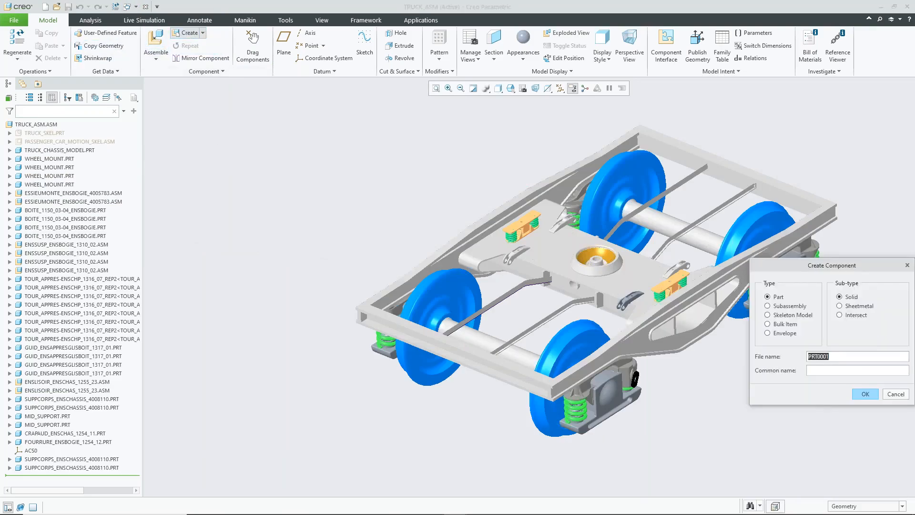
pyautogui.write('TR')
pyautogui.click(866, 395)
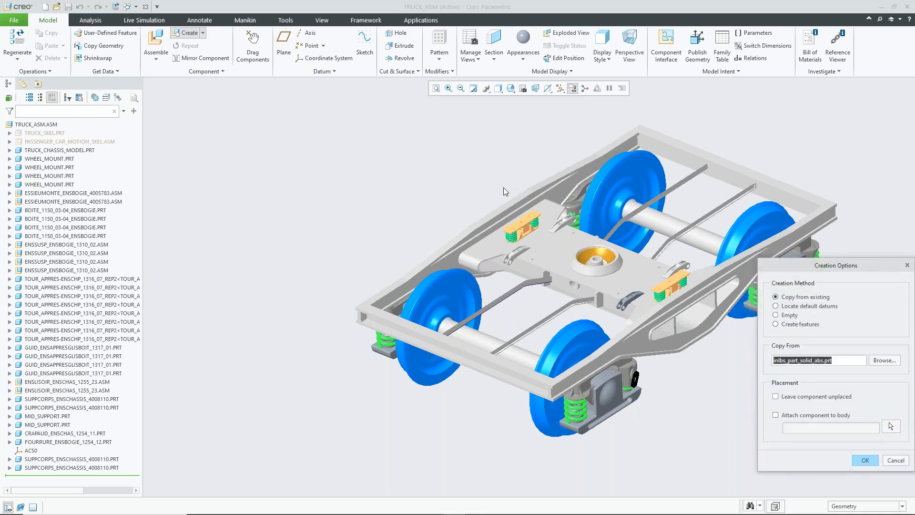
pyautogui.click(865, 458)
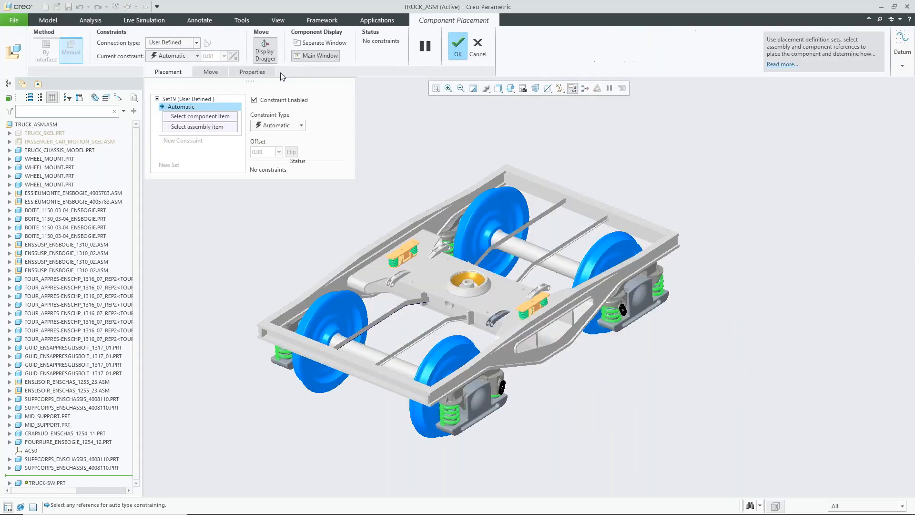
pyautogui.click(302, 125)
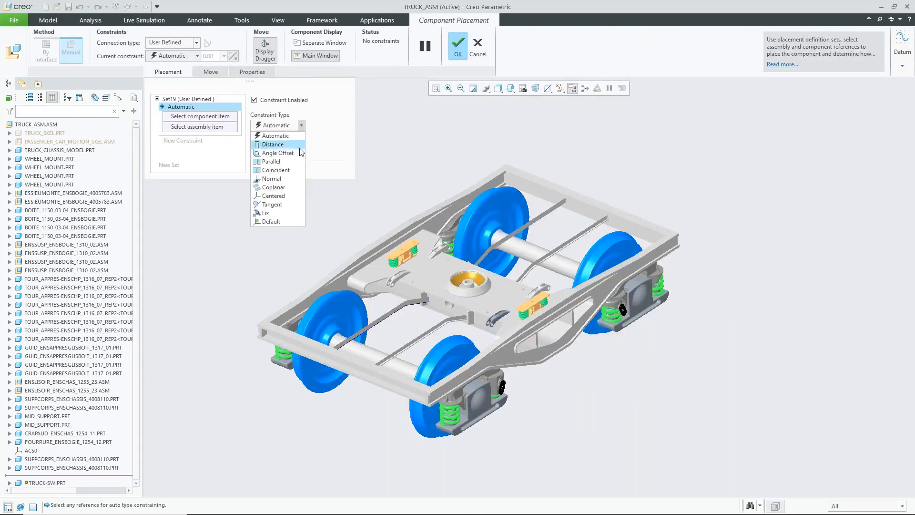
pyautogui.click(270, 222)
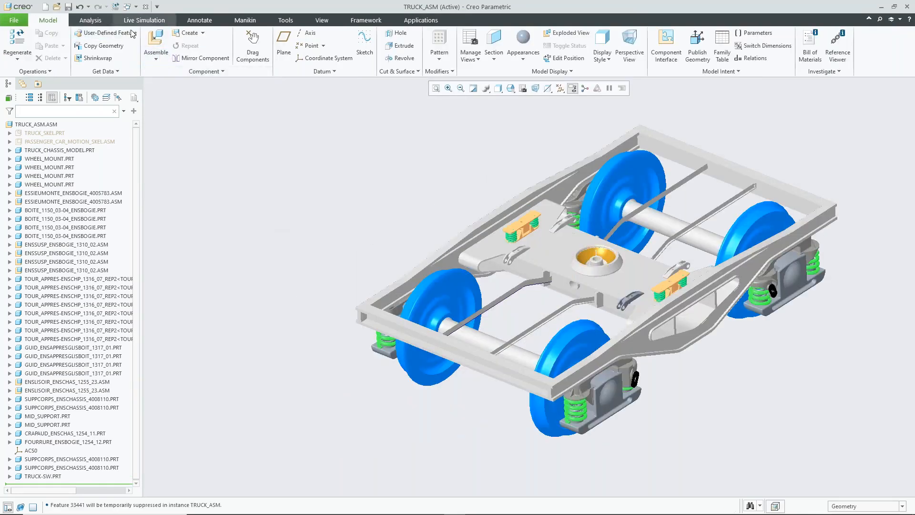
pyautogui.click(97, 58)
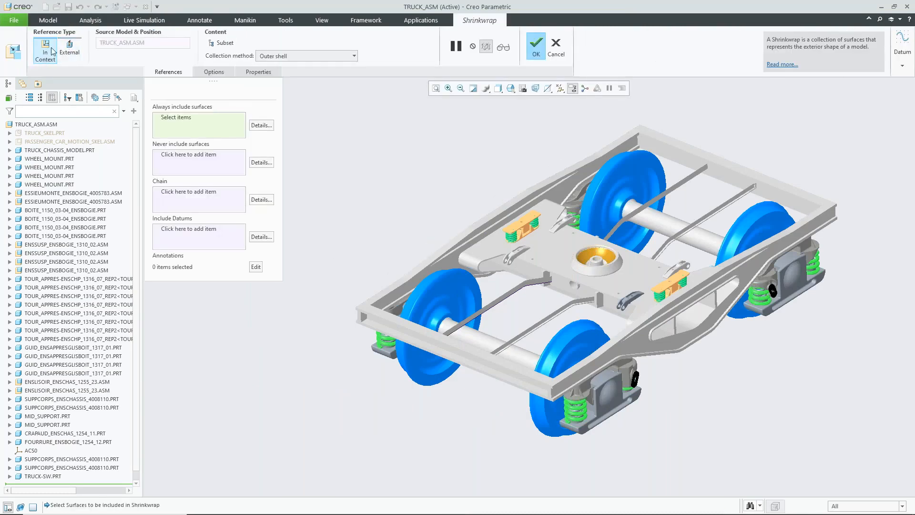
pyautogui.click(70, 48)
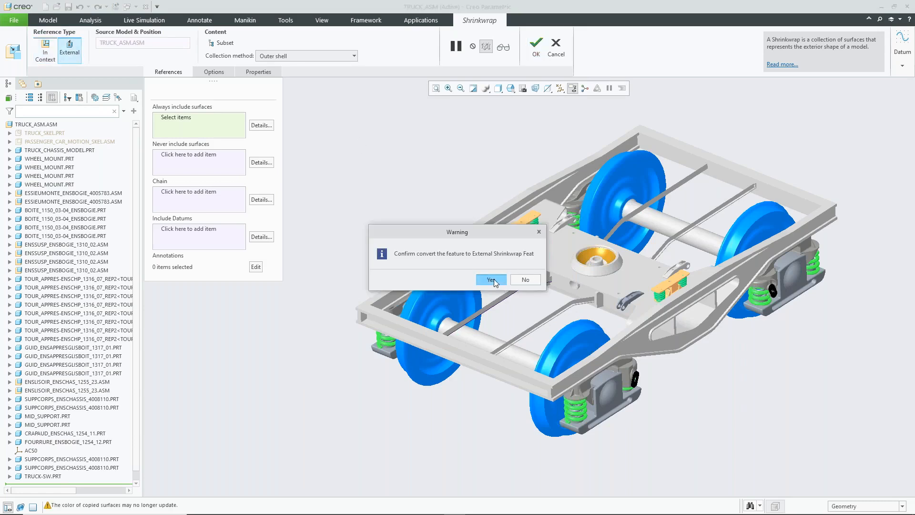
pyautogui.click(557, 42)
pyautogui.click(518, 281)
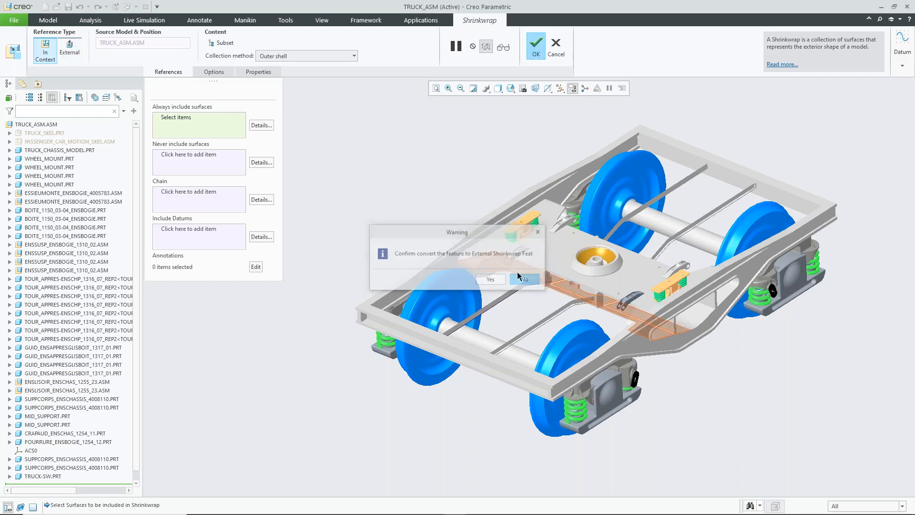
pyautogui.click(554, 46)
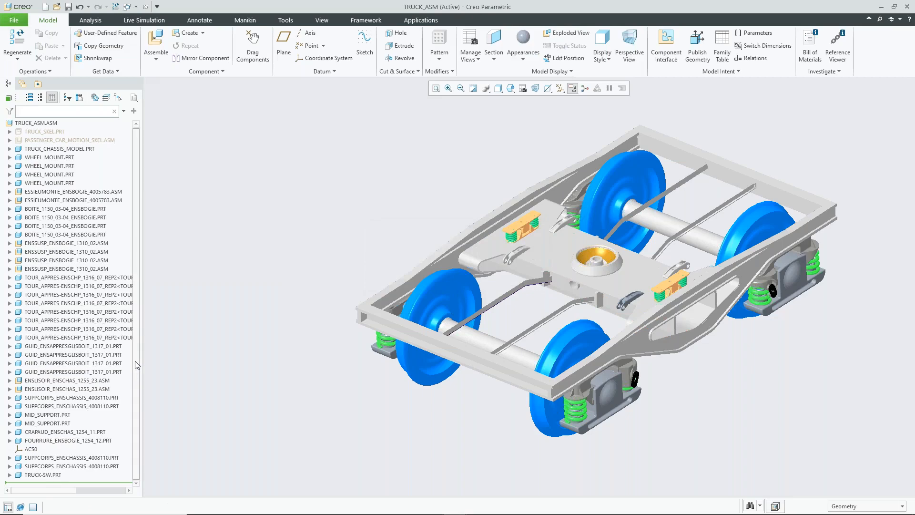
# Step: Activate TRUCK-SW.PRT and create an external Outer shell Shrinkwrap of TRUCK_ASM.ASM in it with Default placement
pyautogui.click(56, 432)
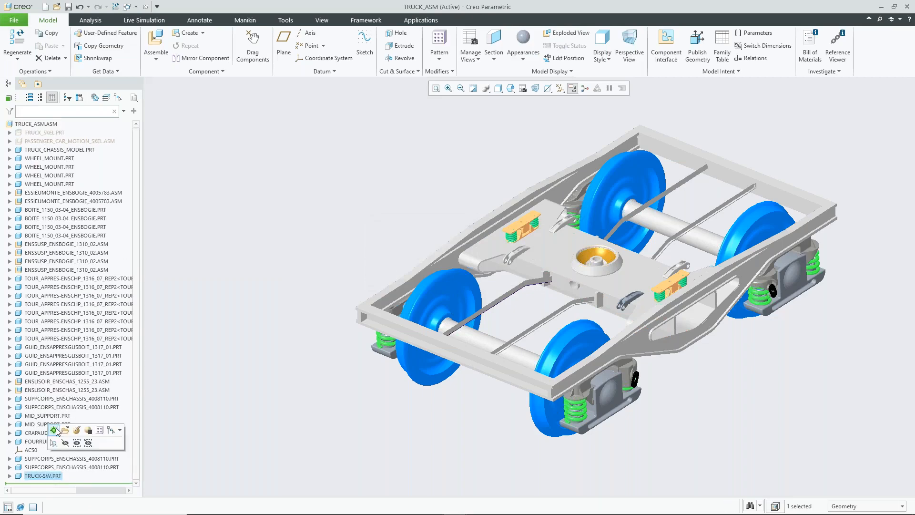
pyautogui.click(53, 430)
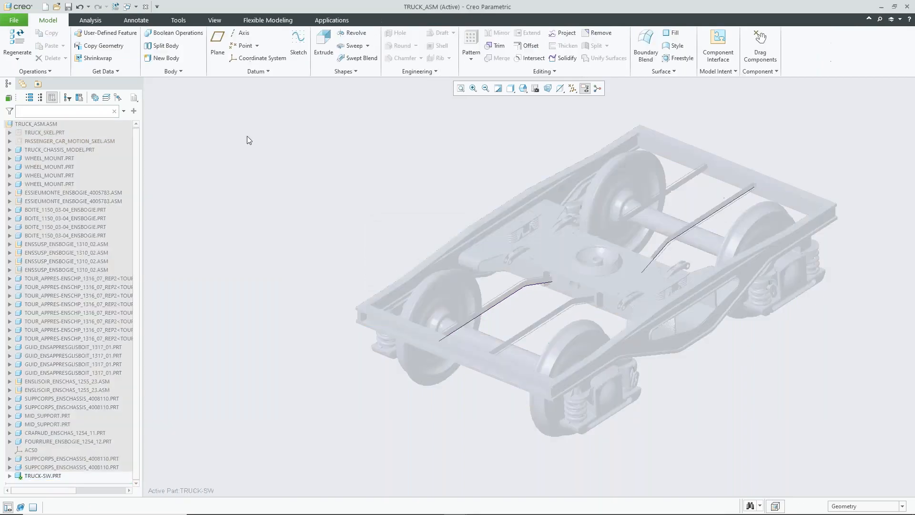
pyautogui.click(94, 58)
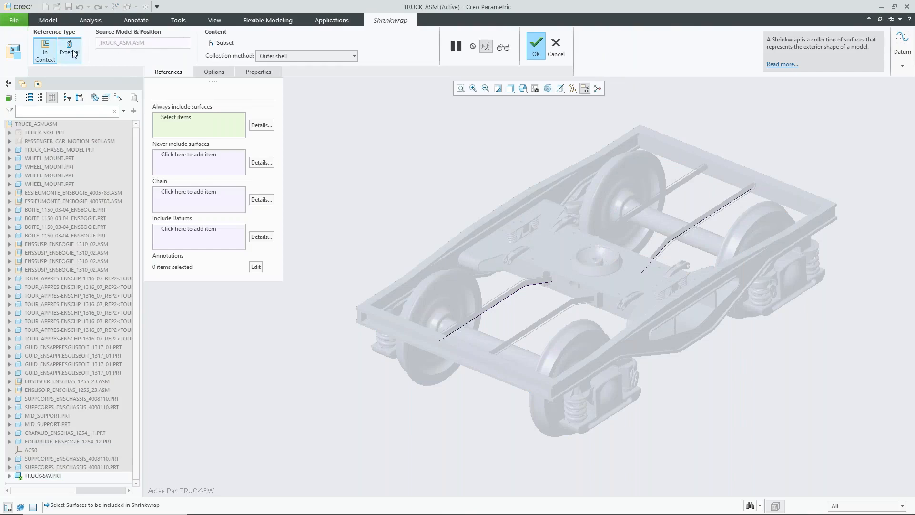
pyautogui.click(70, 50)
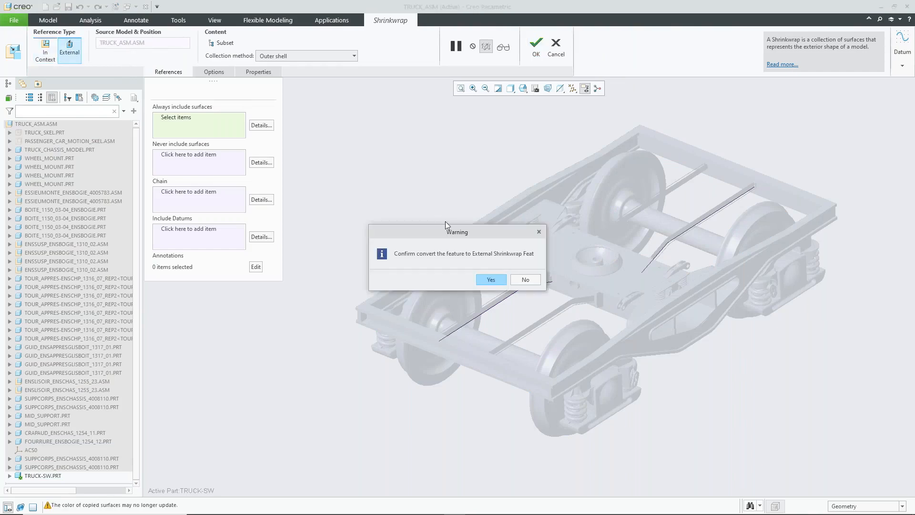
pyautogui.click(490, 280)
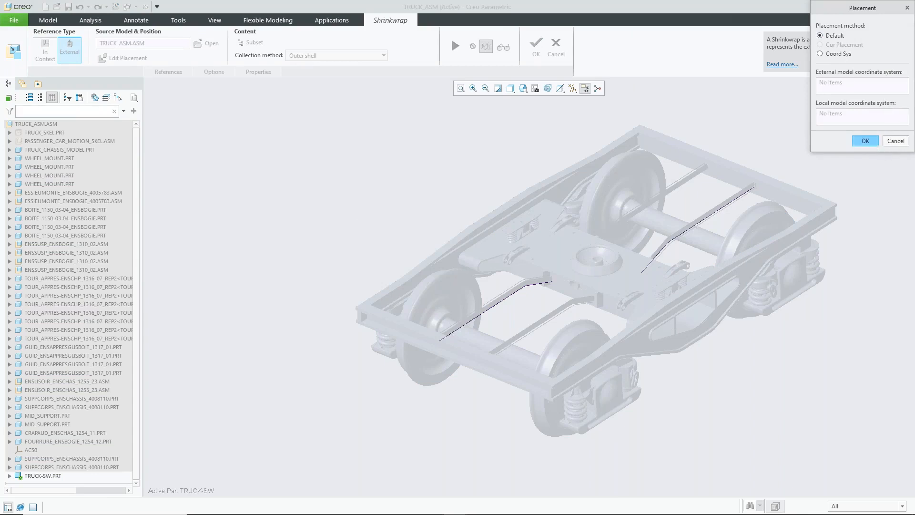
pyautogui.click(865, 141)
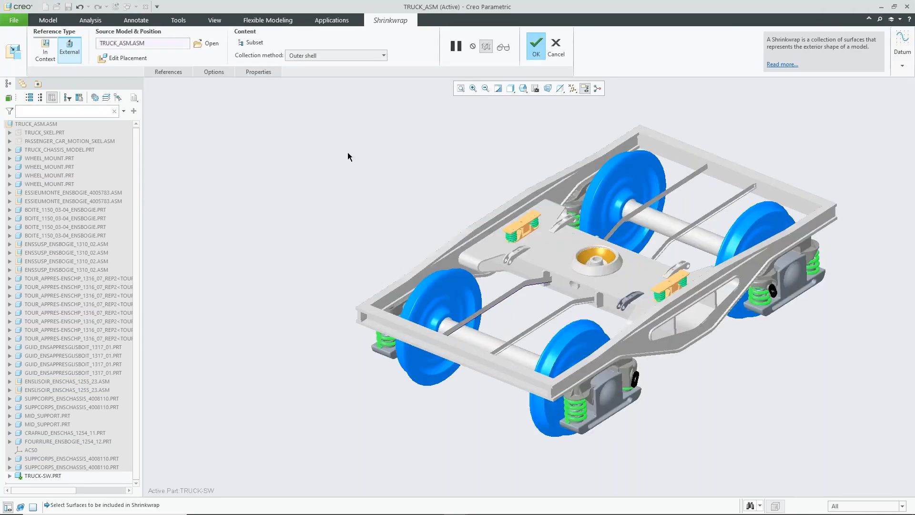
pyautogui.click(534, 47)
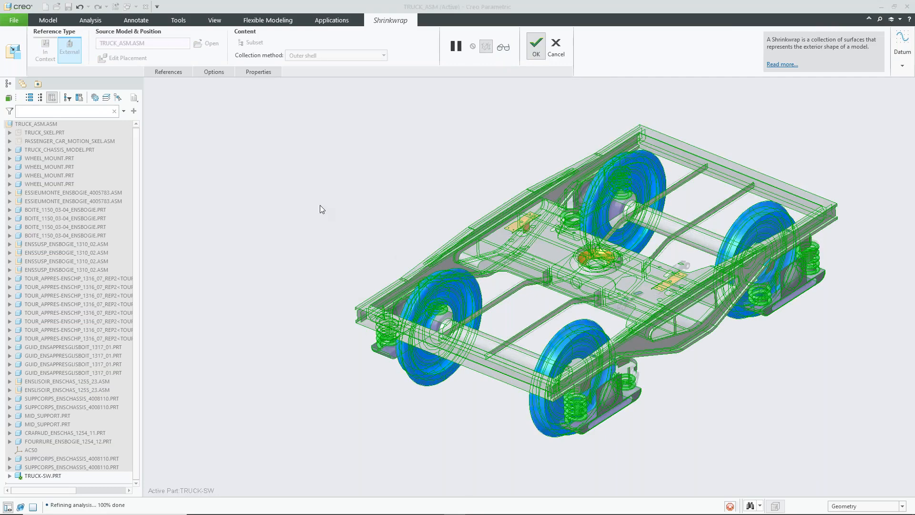
# Step: Open TRUCK-SW.PRT in its own window and inspect the shrinkwrap geometry from another angle
pyautogui.click(52, 476)
pyautogui.click(59, 433)
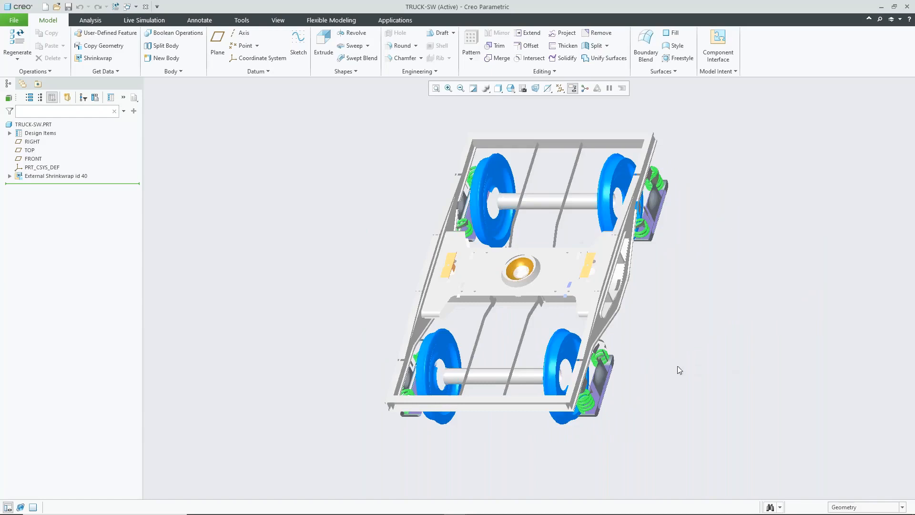
pyautogui.moveTo(680, 370); pyautogui.dragTo(647, 350, button='middle')
pyautogui.scroll(-2, 719, 156)
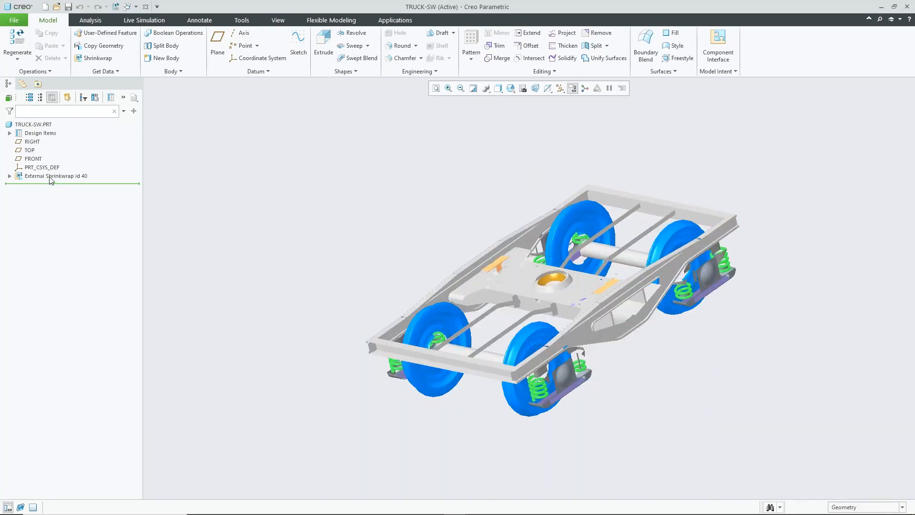
# Step: Switch to the PASSENGER_CAR.ASM window and start replacing the first TRUCK_ASM.ASM
pyautogui.click(136, 7)
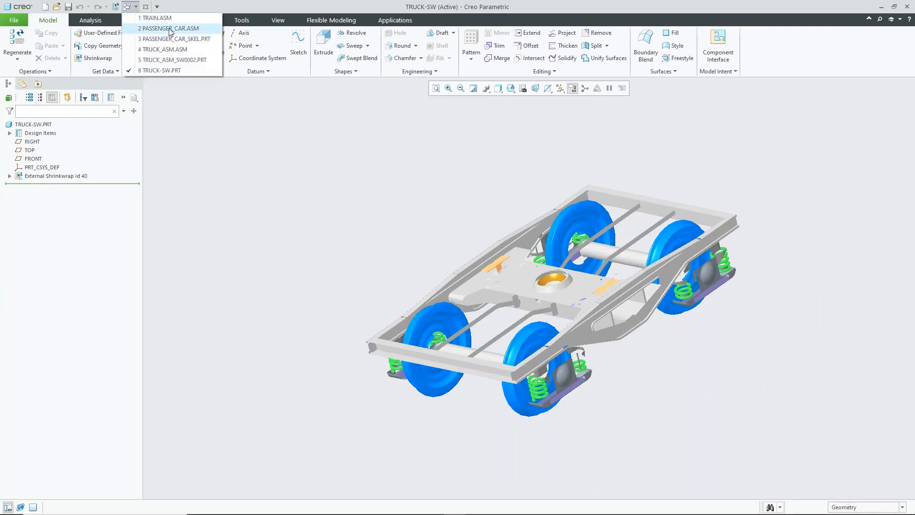
pyautogui.click(170, 28)
pyautogui.click(45, 202)
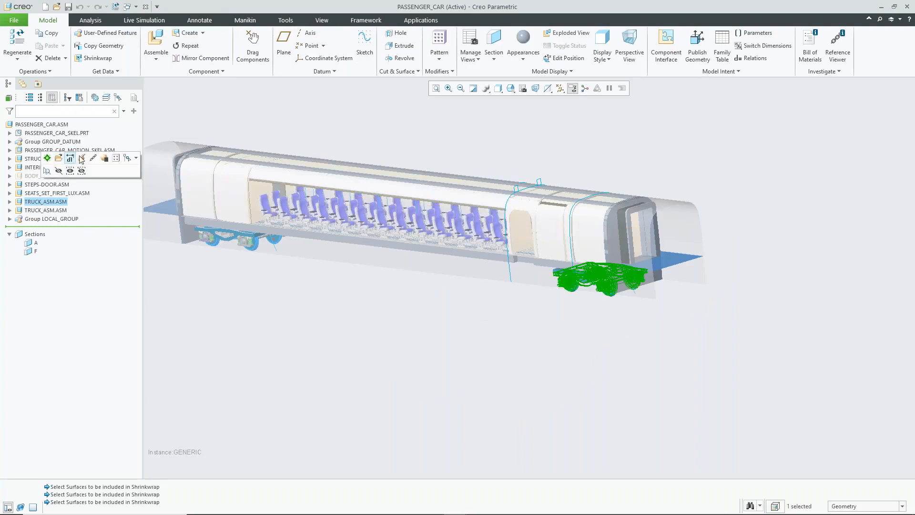
pyautogui.rightClick(54, 202)
pyautogui.click(88, 219)
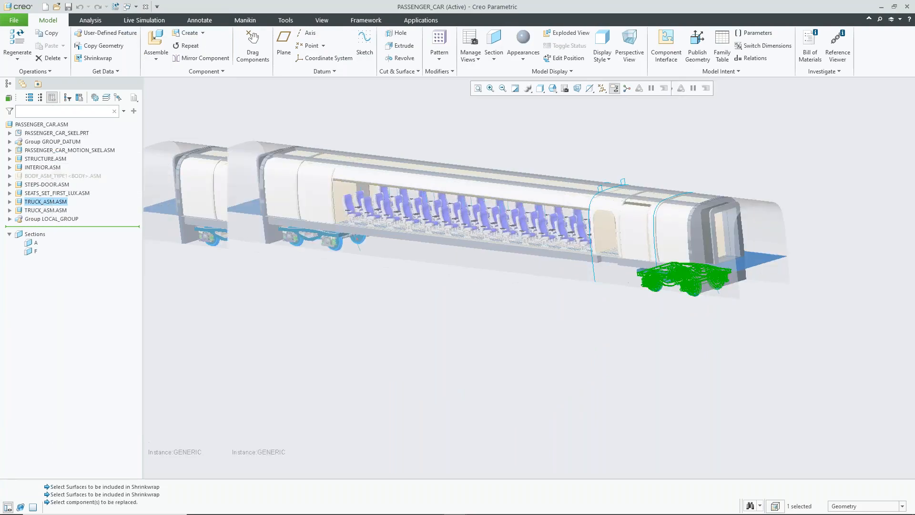
# Step: Choose the in-session truck-sw.prt as the reference-model replacement for the first TRUCK_ASM.ASM
pyautogui.click(904, 134)
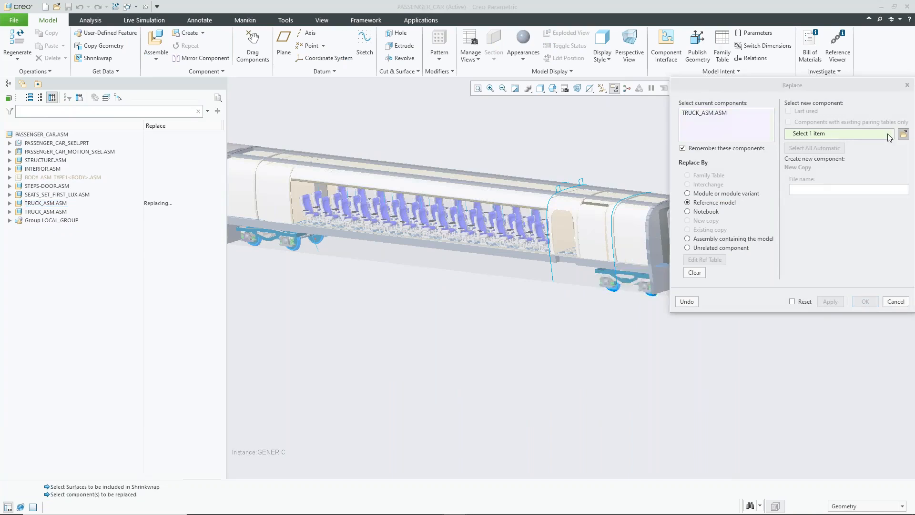
pyautogui.click(606, 174)
pyautogui.write('truck')
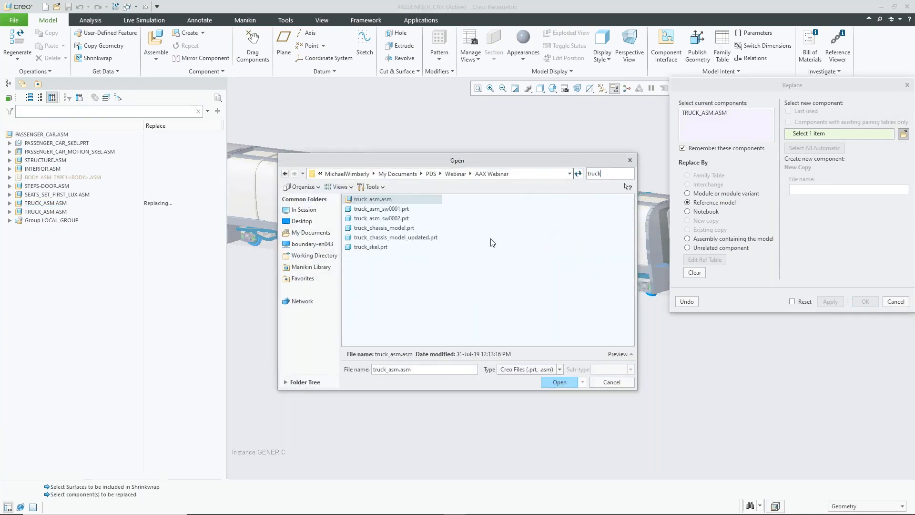
pyautogui.click(304, 210)
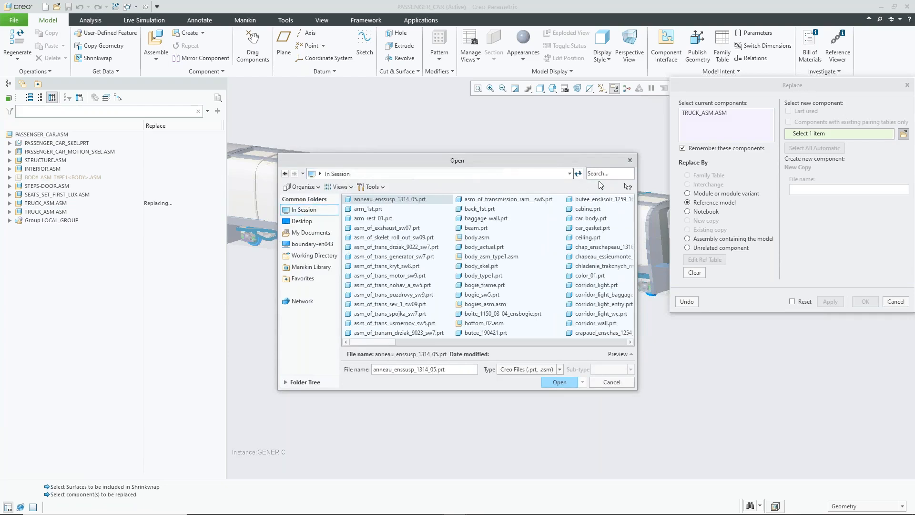
pyautogui.click(605, 176)
pyautogui.write('truckl')
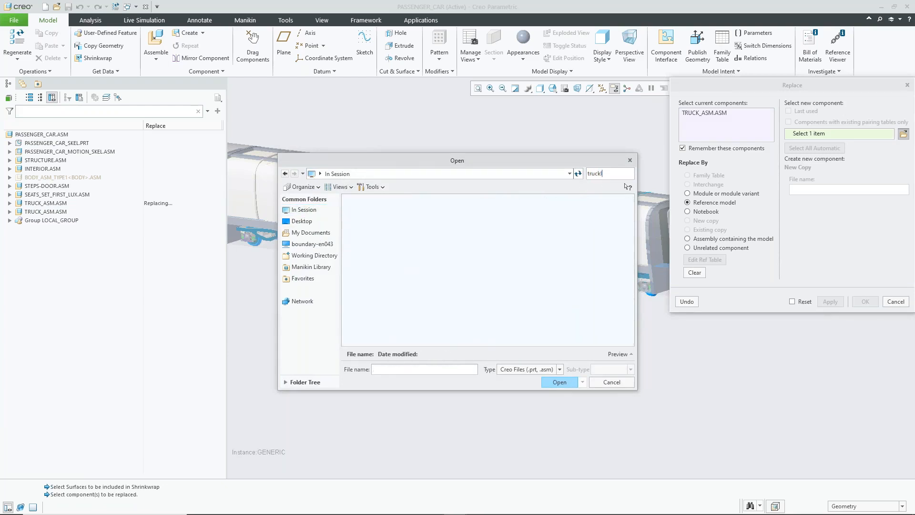
pyautogui.press('BackSpace')
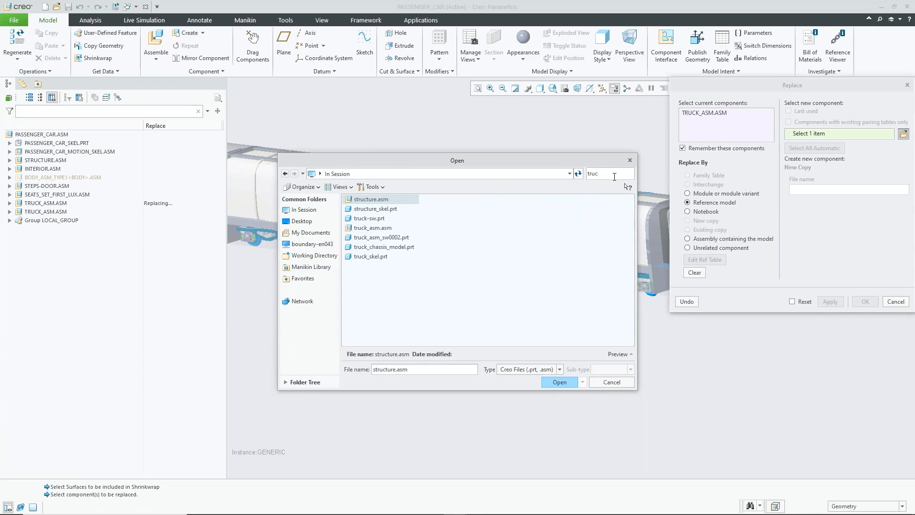
pyautogui.click(376, 220)
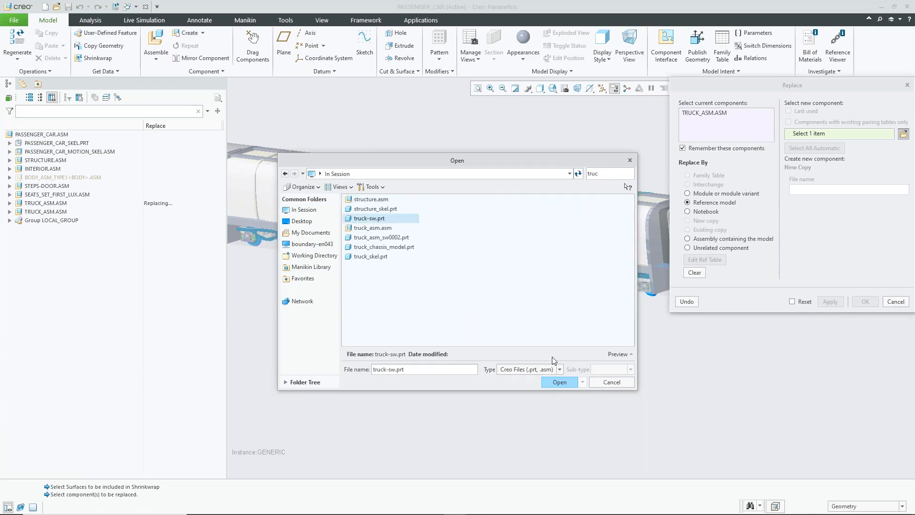
pyautogui.click(559, 383)
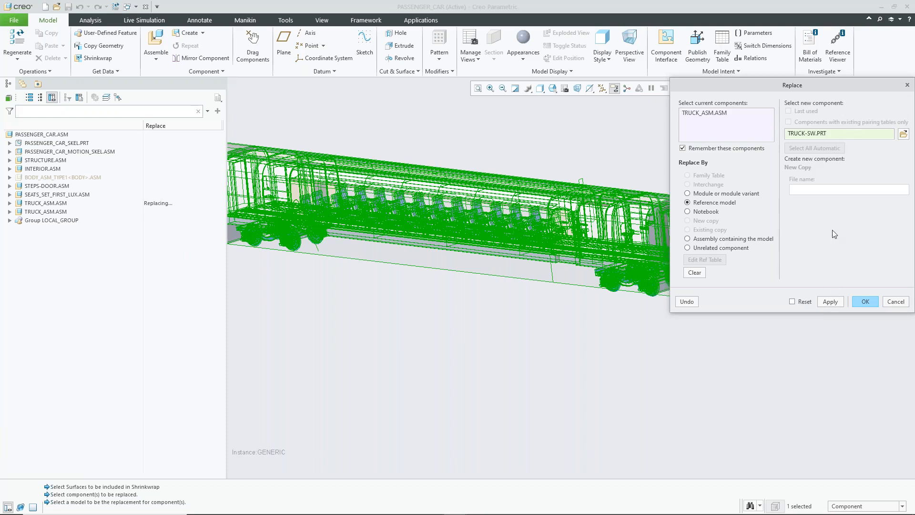
# Step: Try to apply the TRUCK-SW.PRT replacement, inspect its incomplete constraints, and back out of the component placement
pyautogui.click(830, 302)
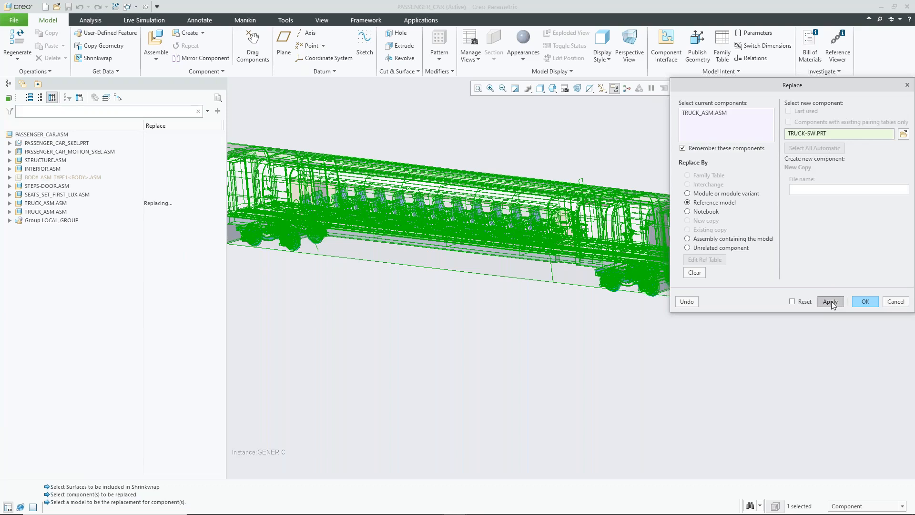
pyautogui.click(865, 301)
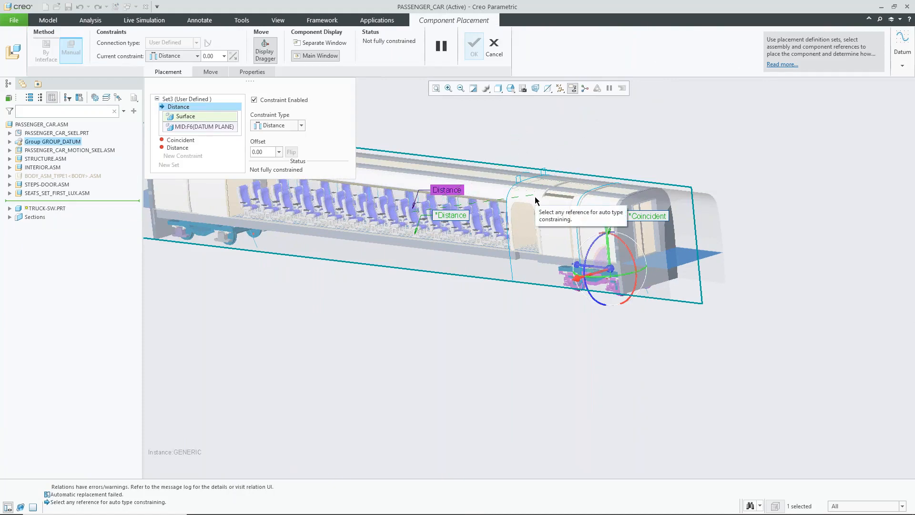
pyautogui.scroll(-3, 546, 320)
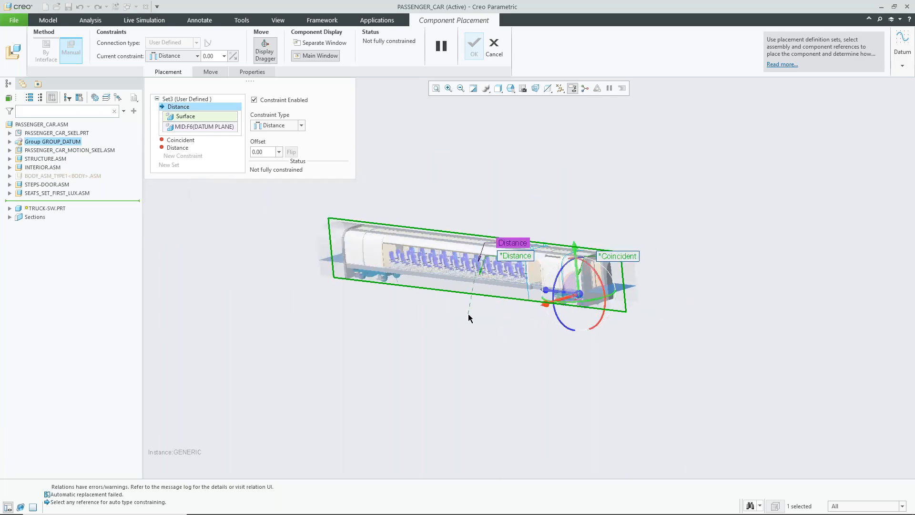
pyautogui.scroll(-2, 468, 313)
pyautogui.moveTo(508, 319); pyautogui.dragTo(553, 315, button='middle')
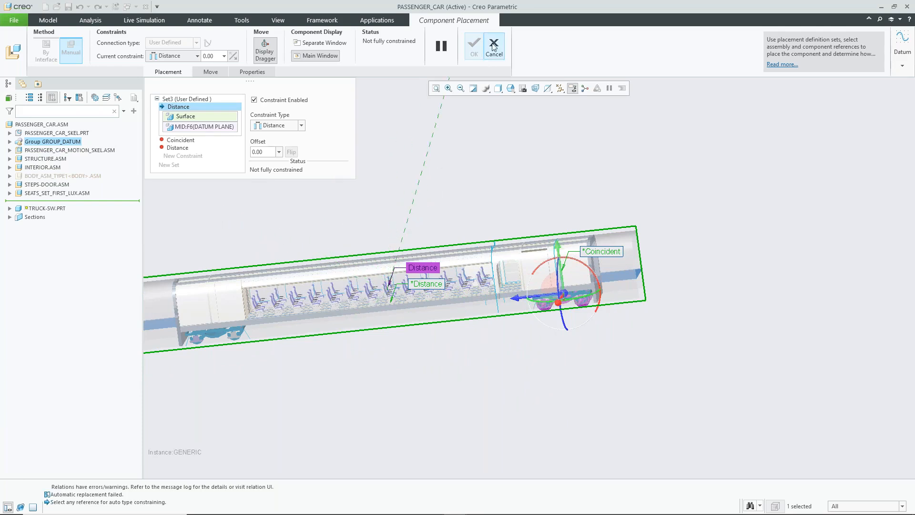
pyautogui.click(474, 47)
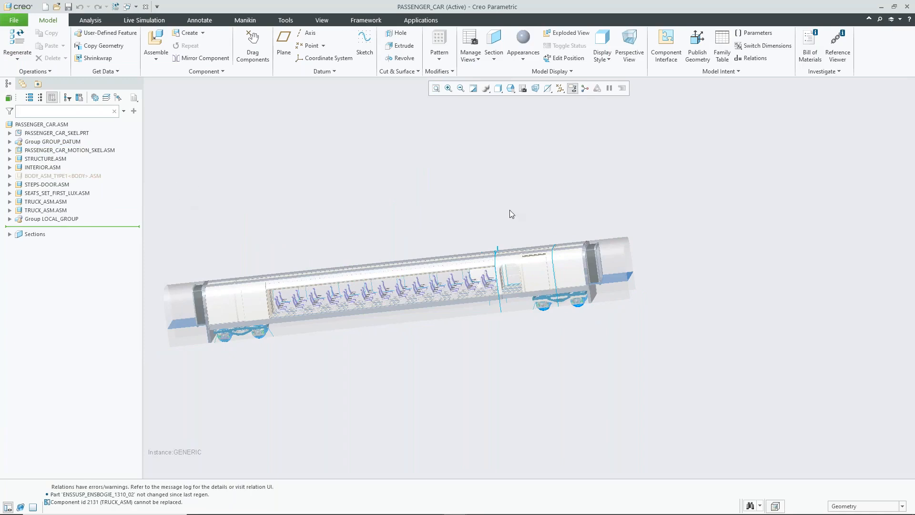
pyautogui.scroll(3, 510, 210)
pyautogui.scroll(-2, 229, 187)
pyautogui.scroll(2, 607, 188)
pyautogui.scroll(-2, 772, 193)
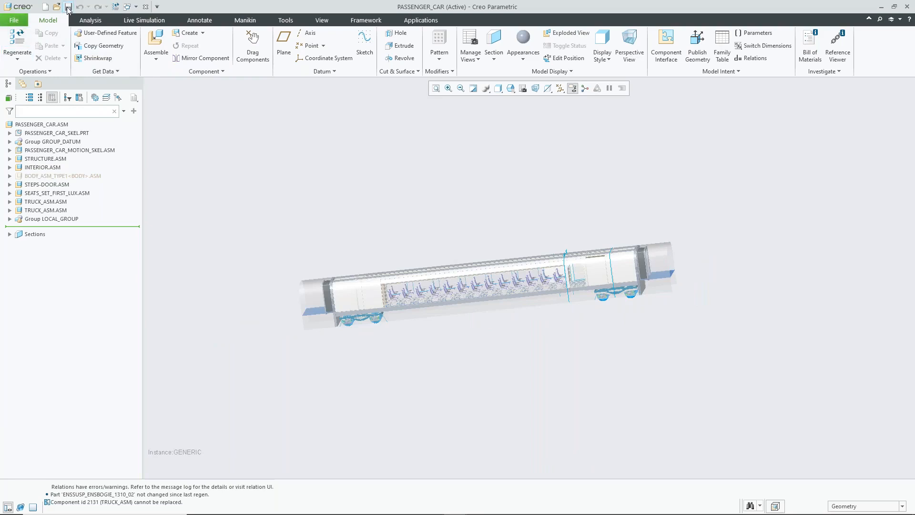
# Step: Create a new assembly of the Interchange sub-type named Truck-Interchange using the default template
pyautogui.click(46, 6)
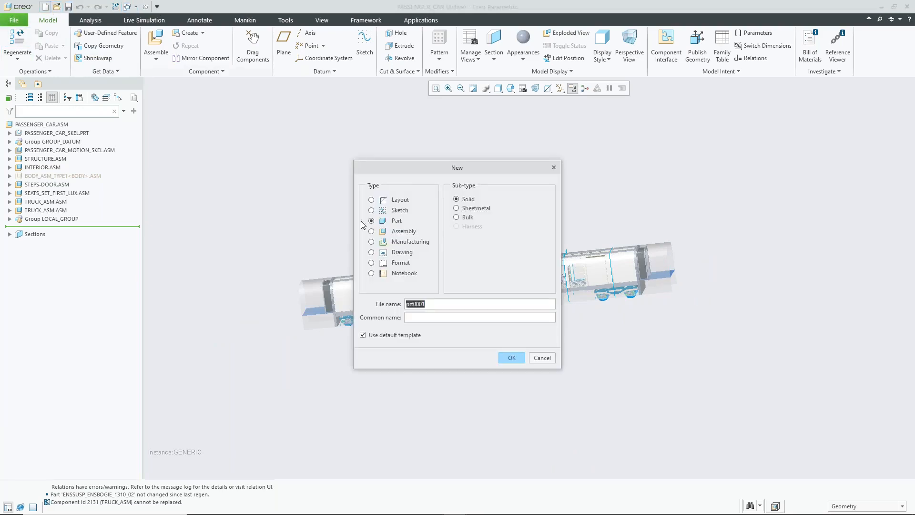
pyautogui.click(386, 232)
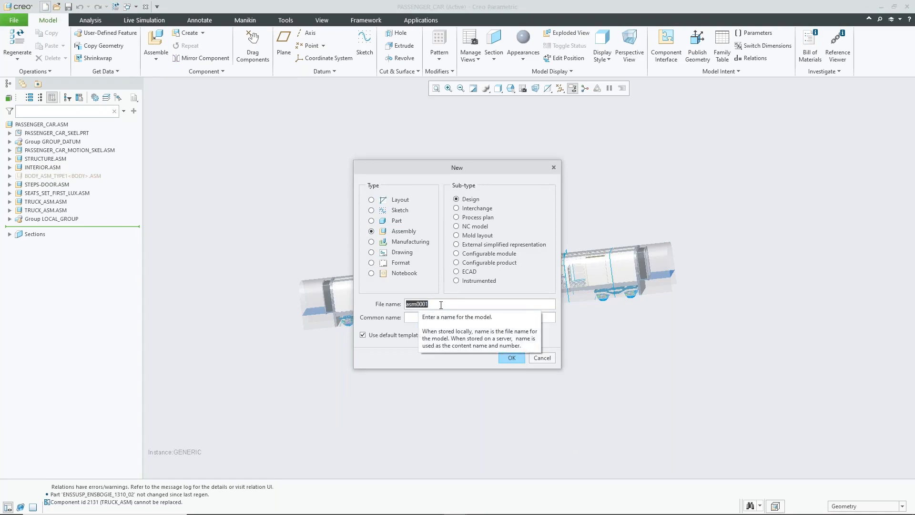
pyautogui.write('Truck')
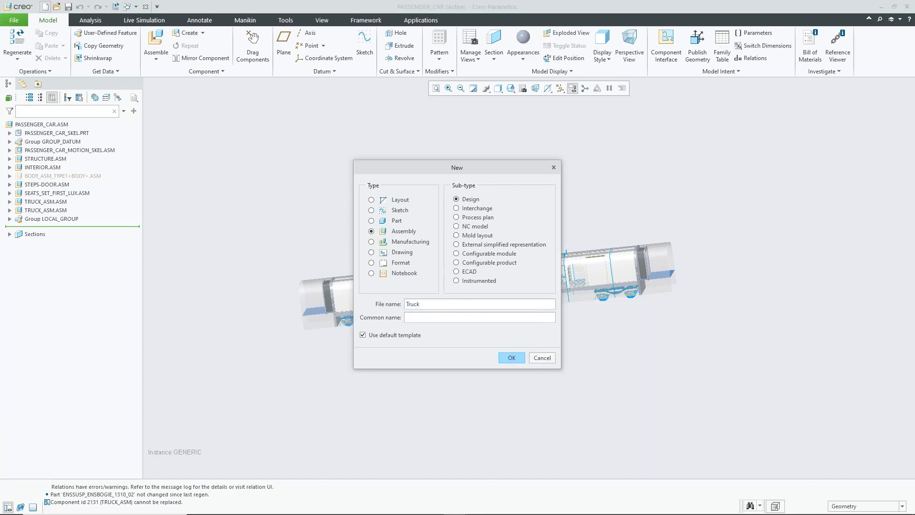
pyautogui.write('-Interchange')
pyautogui.click(457, 209)
pyautogui.click(513, 360)
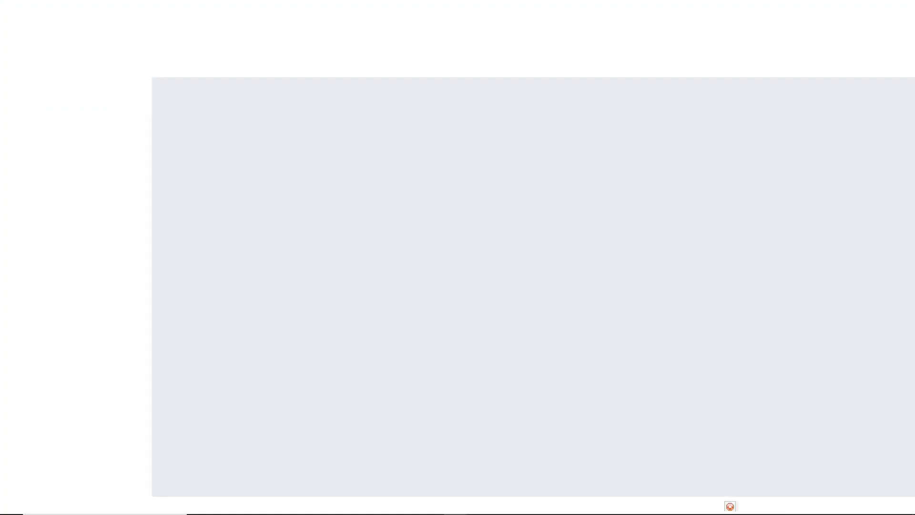
# Step: Add truck_asm.asm to the interchange assembly as its first functional component
pyautogui.click(191, 43)
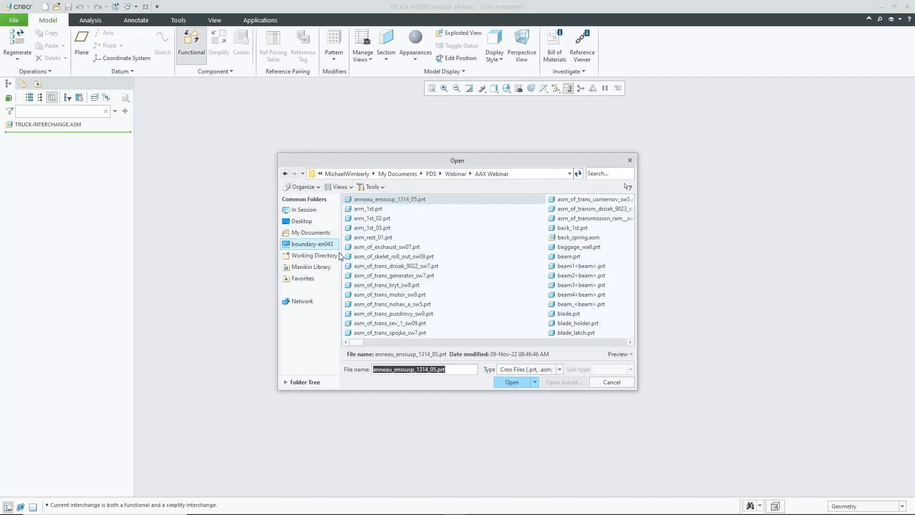
pyautogui.click(594, 172)
pyautogui.write('truck')
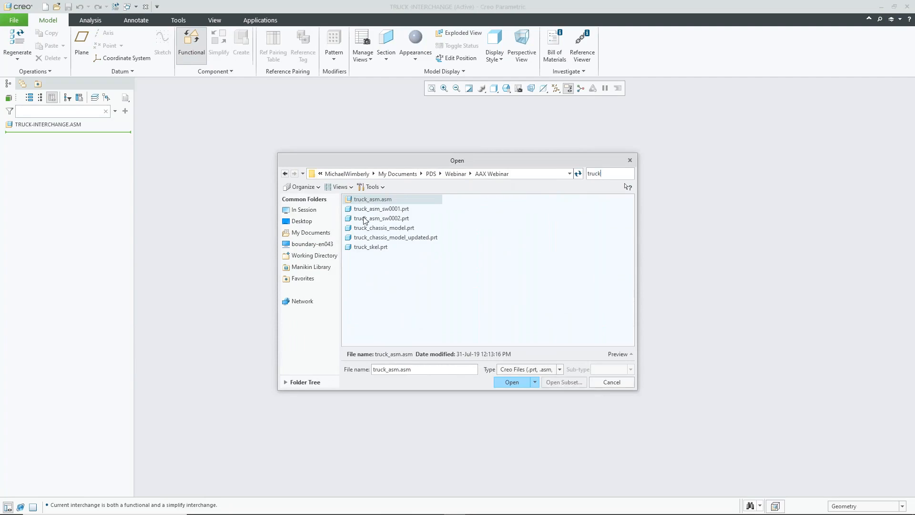
pyautogui.doubleClick(375, 200)
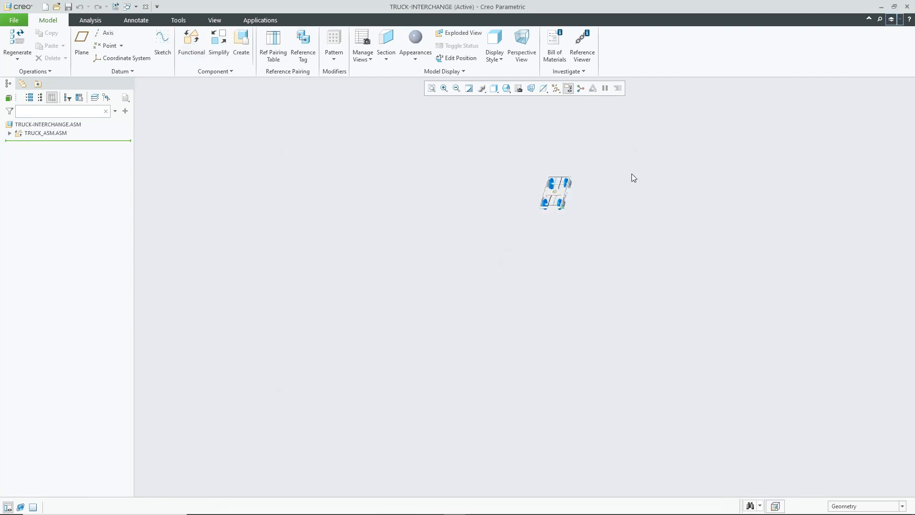
# Step: Bring truck_asm_sw0002.prt into the interchange assembly as a second functional component
pyautogui.scroll(-2, 598, 188)
pyautogui.scroll(-5, 623, 147)
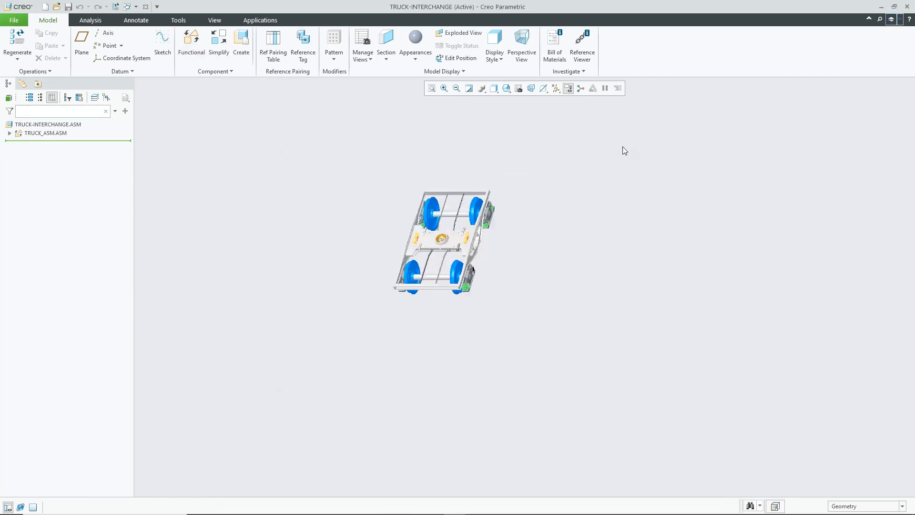
pyautogui.click(192, 42)
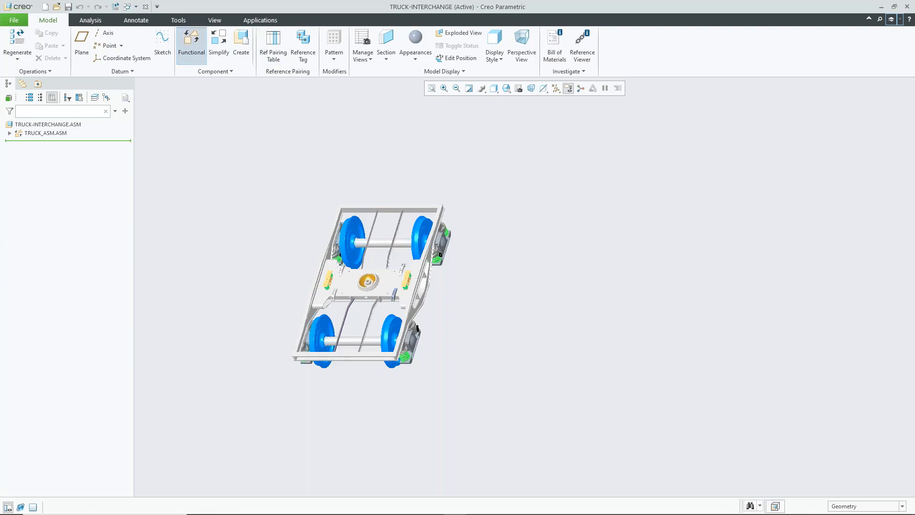
pyautogui.click(612, 175)
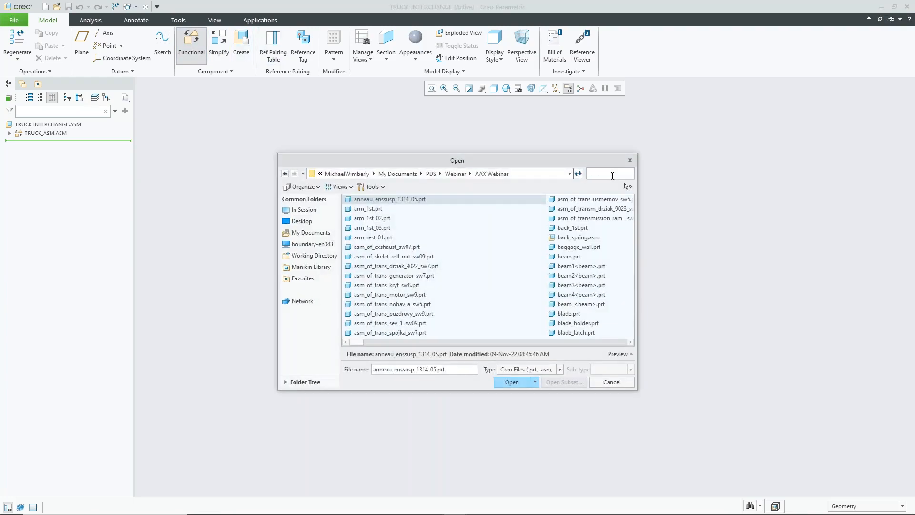
pyautogui.write('truck')
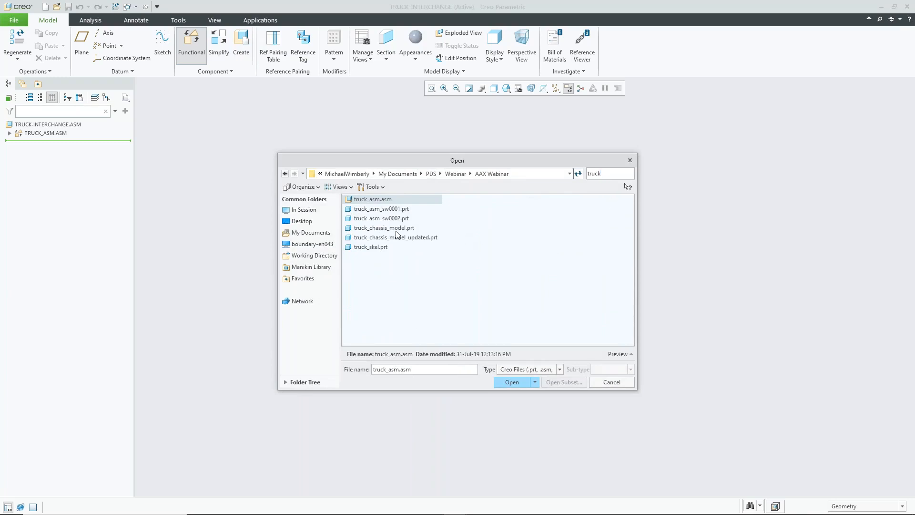
pyautogui.click(371, 218)
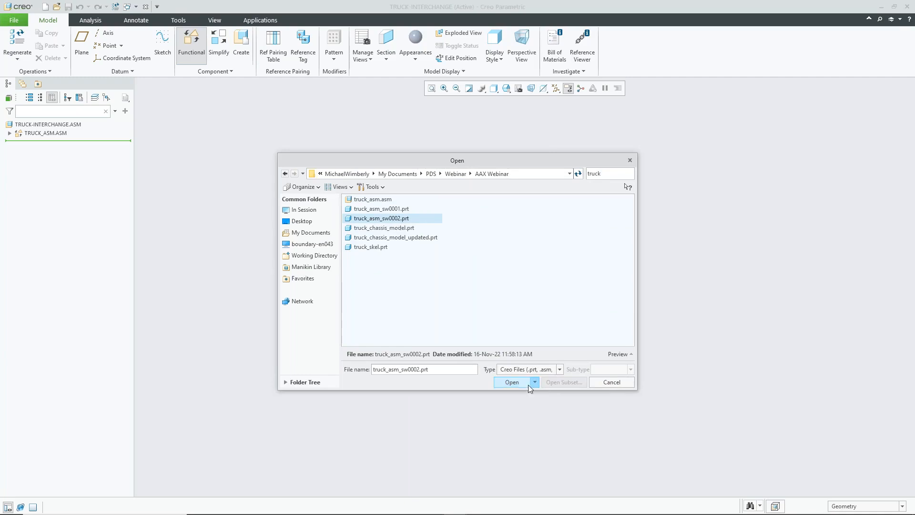
pyautogui.click(506, 384)
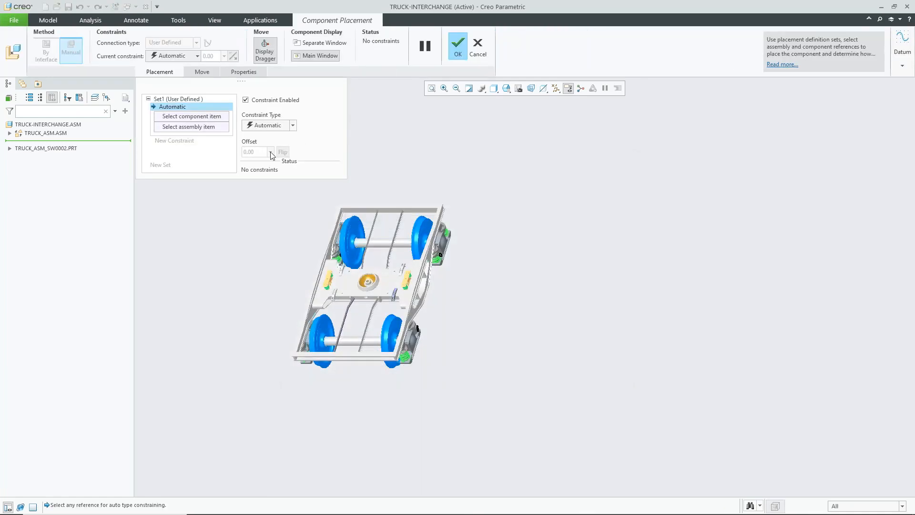
# Step: Move the shrinkwrap part next to the full truck and accept its placement without constraints
pyautogui.scroll(-8, 487, 207)
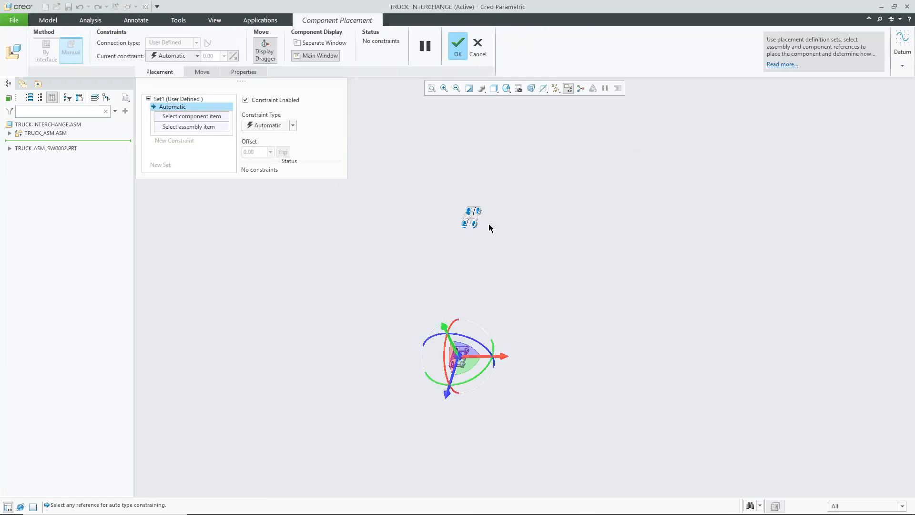
pyautogui.moveTo(453, 379); pyautogui.dragTo(515, 249)
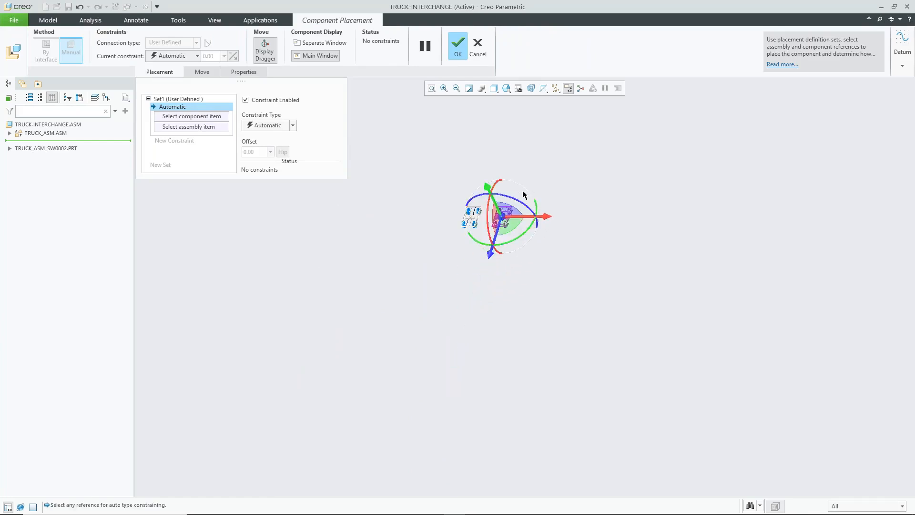
pyautogui.scroll(8, 523, 191)
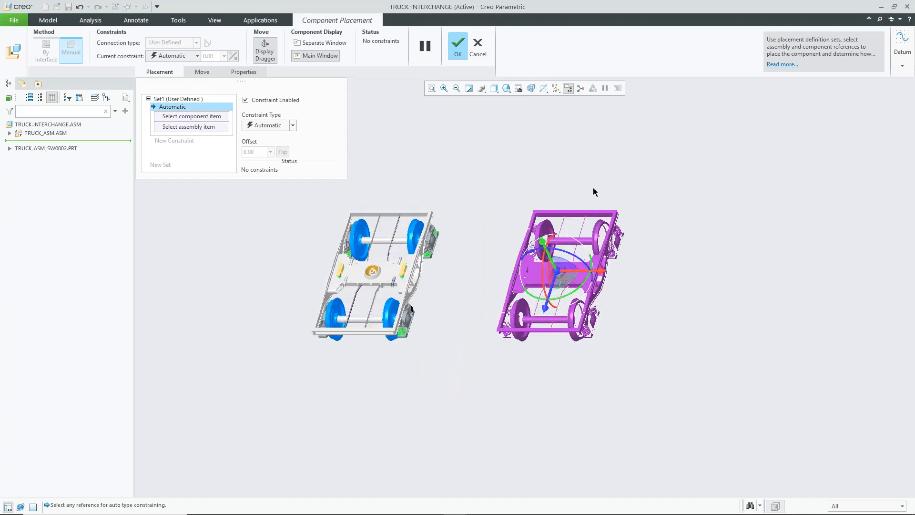
pyautogui.scroll(2, 537, 179)
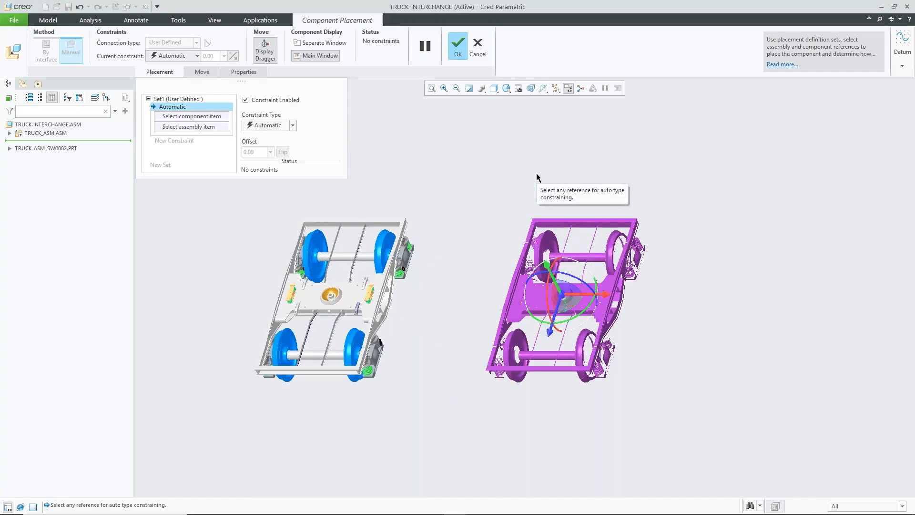
pyautogui.click(456, 63)
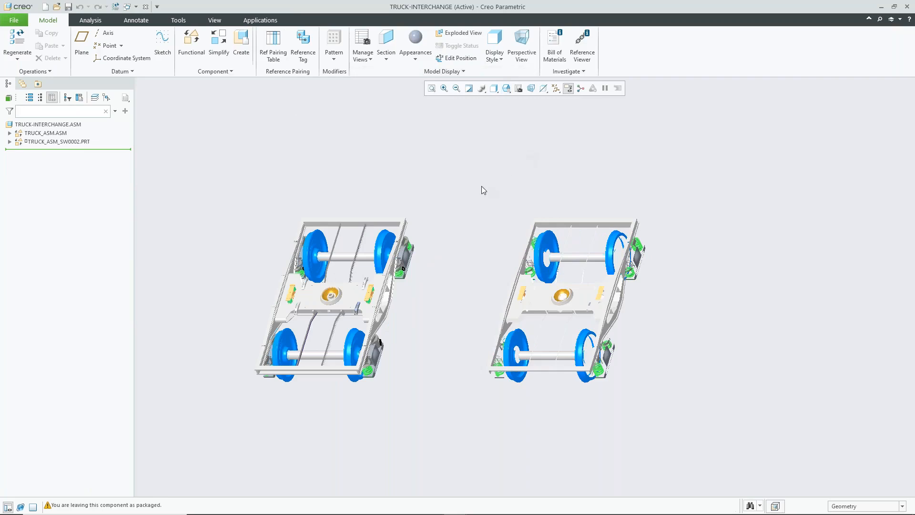
# Step: Show the datum planes of both trucks and view the models from an angled viewpoint
pyautogui.moveTo(482, 187)
pyautogui.mouseDown(button='middle')
pyautogui.moveTo(488, 151)
pyautogui.moveTo(465, 148)
pyautogui.moveTo(450, 162)
pyautogui.mouseUp(button='middle')
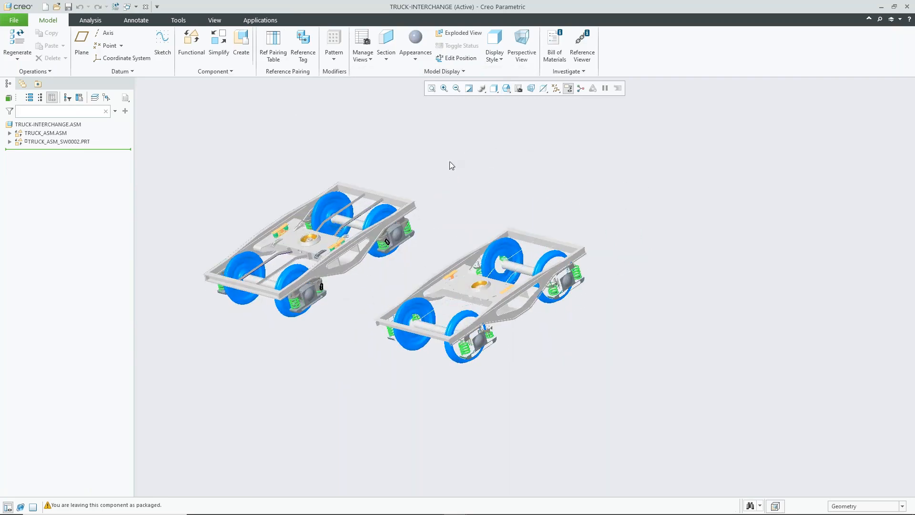
pyautogui.click(556, 88)
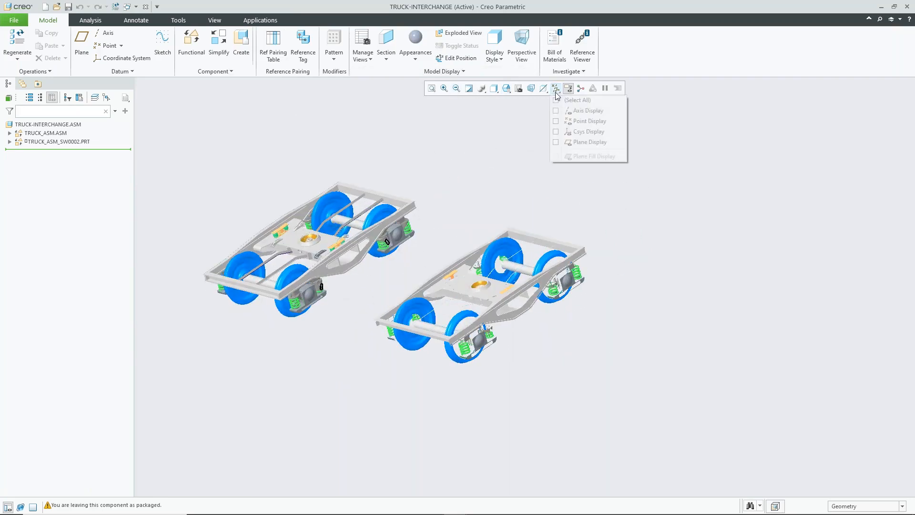
pyautogui.click(577, 143)
pyautogui.scroll(3, 451, 147)
pyautogui.scroll(-2, 380, 149)
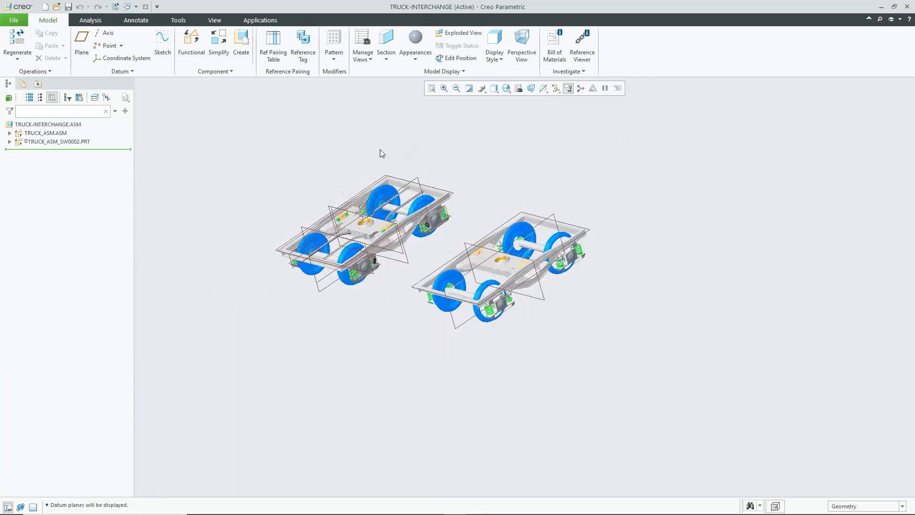
pyautogui.moveTo(380, 149); pyautogui.dragTo(387, 143, button='middle')
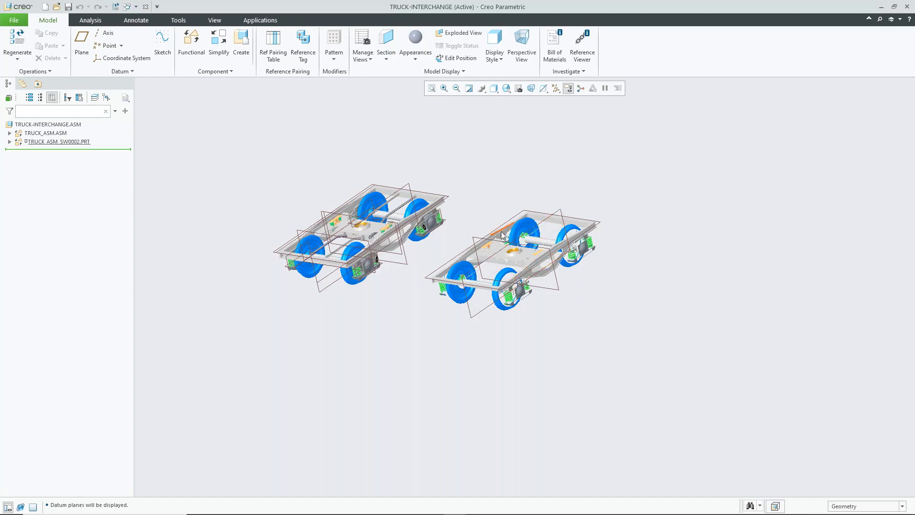
# Step: Start a reference pairing table with TRUCK_ASM.ASM as active component, basing its tags on the generic of passenger_car.asm
pyautogui.moveTo(423, 170); pyautogui.dragTo(402, 145, button='middle')
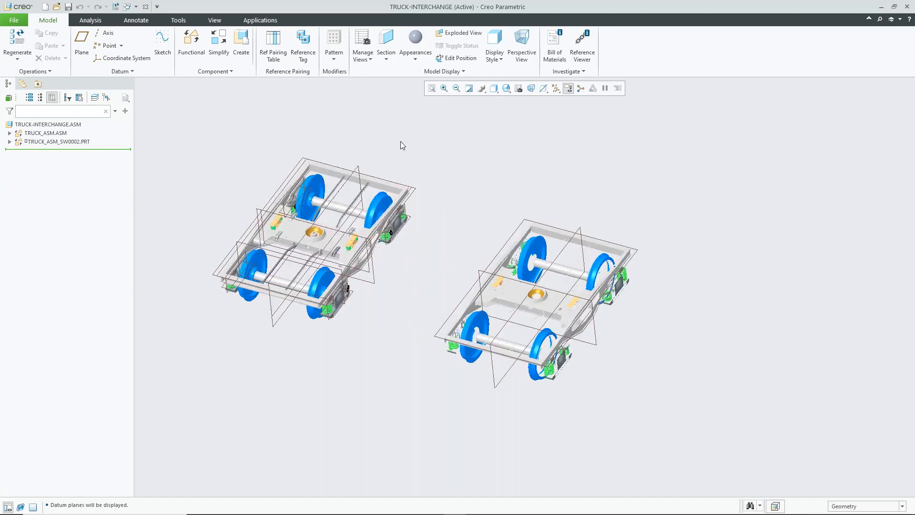
pyautogui.click(274, 43)
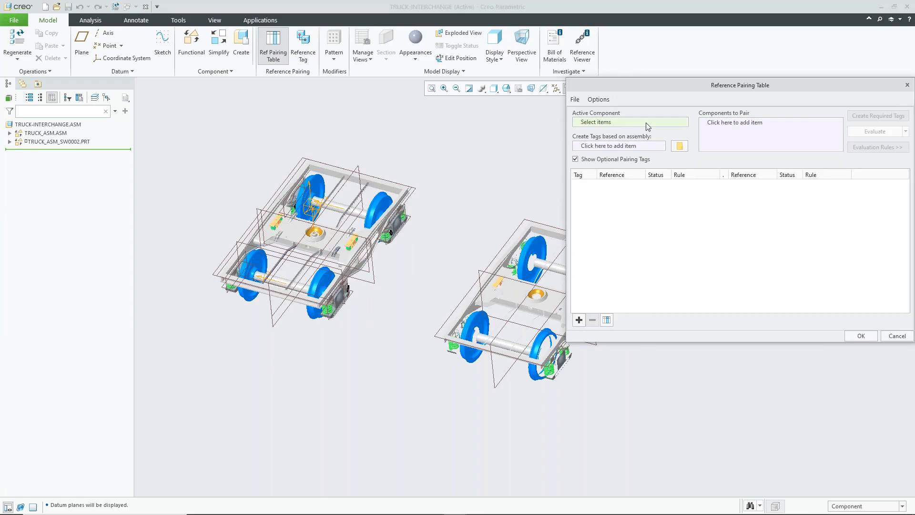
pyautogui.click(58, 134)
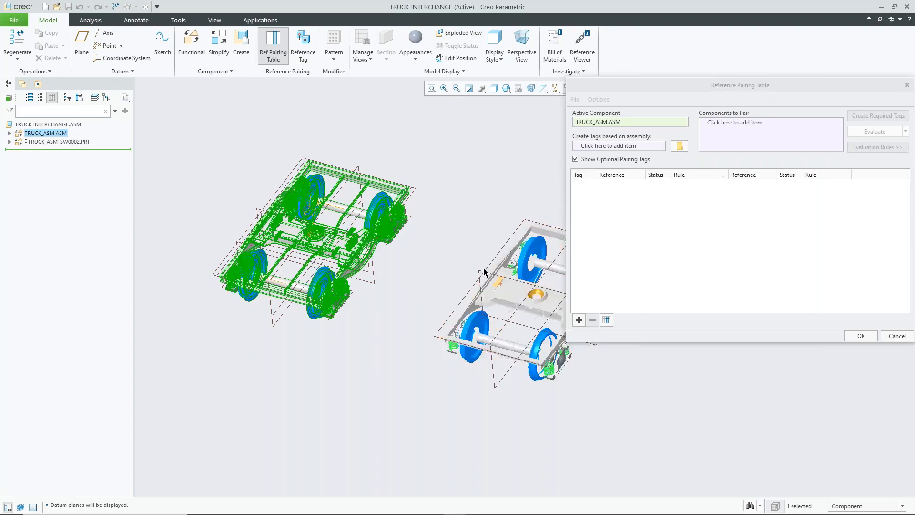
pyautogui.click(680, 146)
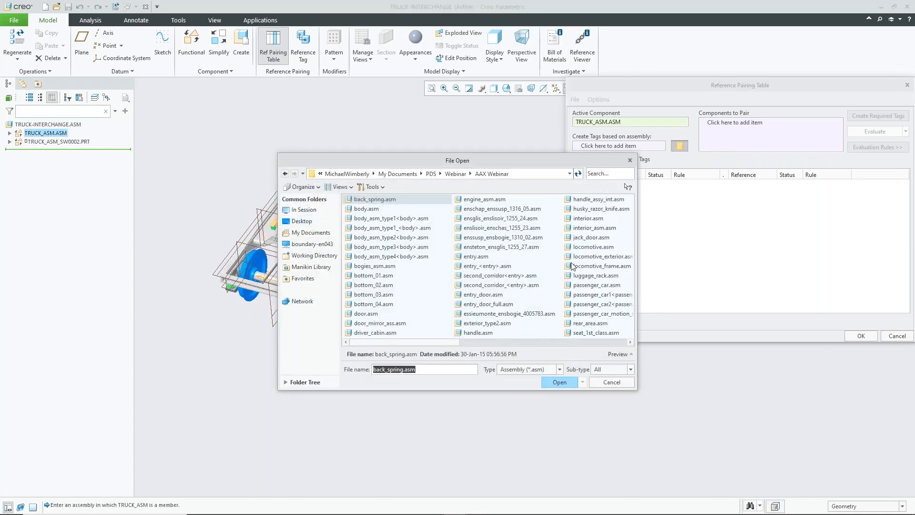
pyautogui.click(596, 285)
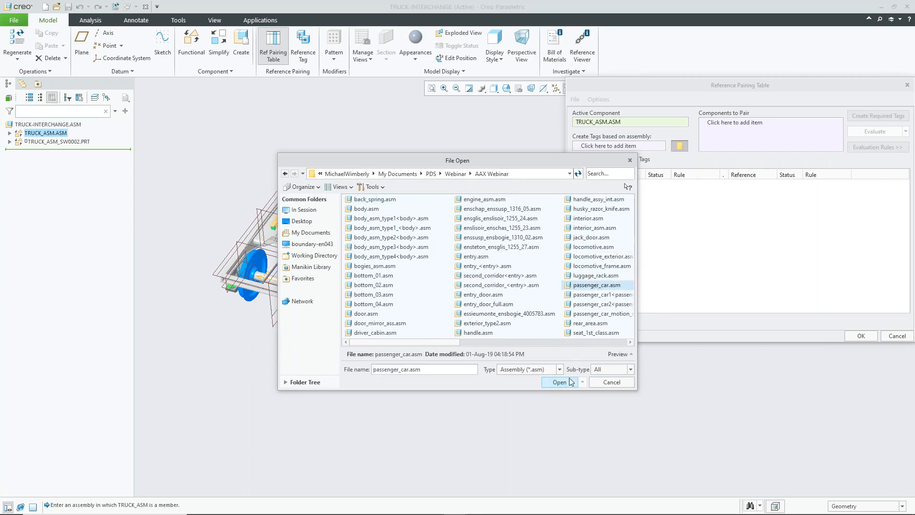
pyautogui.click(555, 382)
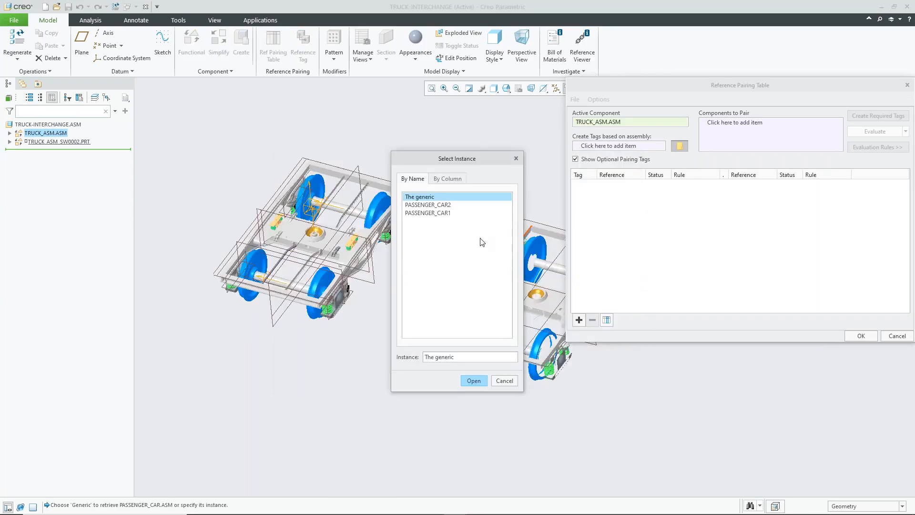
pyautogui.click(474, 380)
# Step: Set TRUCK_ASM_SW0002.PRT as the component to pair and create the required tags from the TRUCK_ASM(#15) occurrence in the passenger car
pyautogui.click(758, 127)
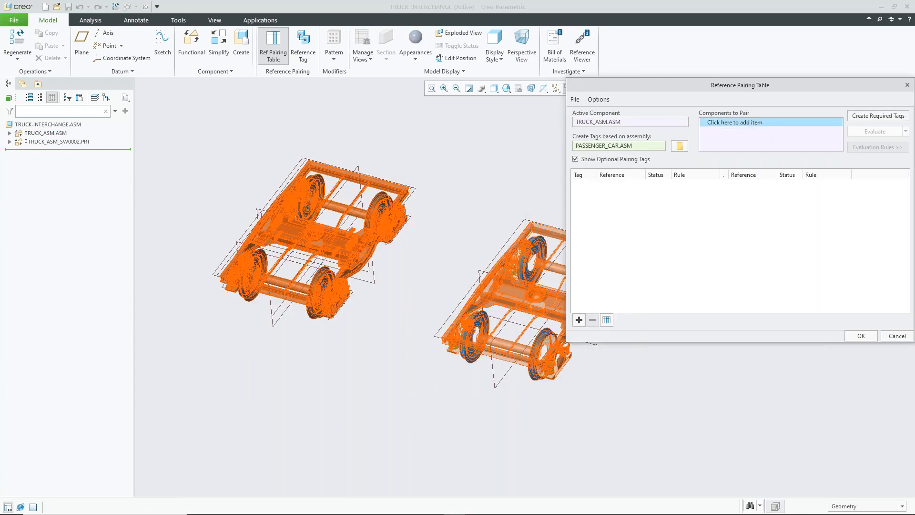
pyautogui.click(64, 141)
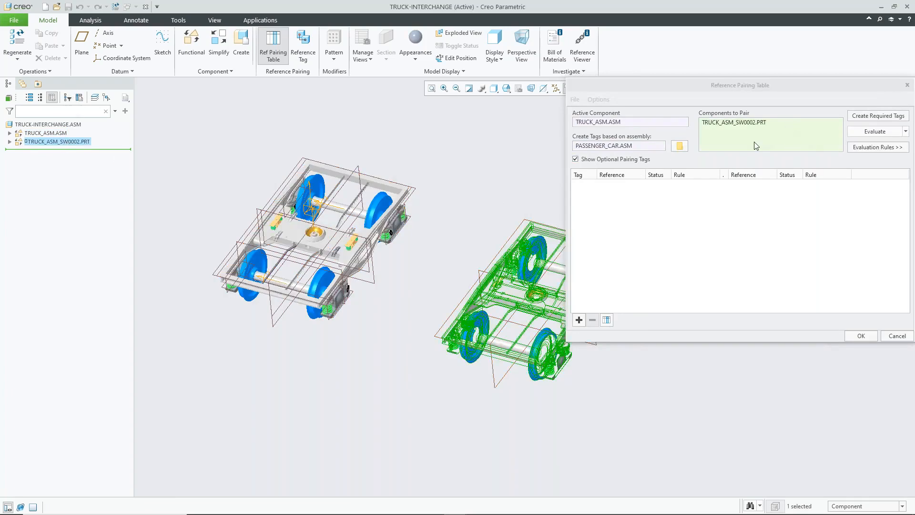
pyautogui.click(888, 117)
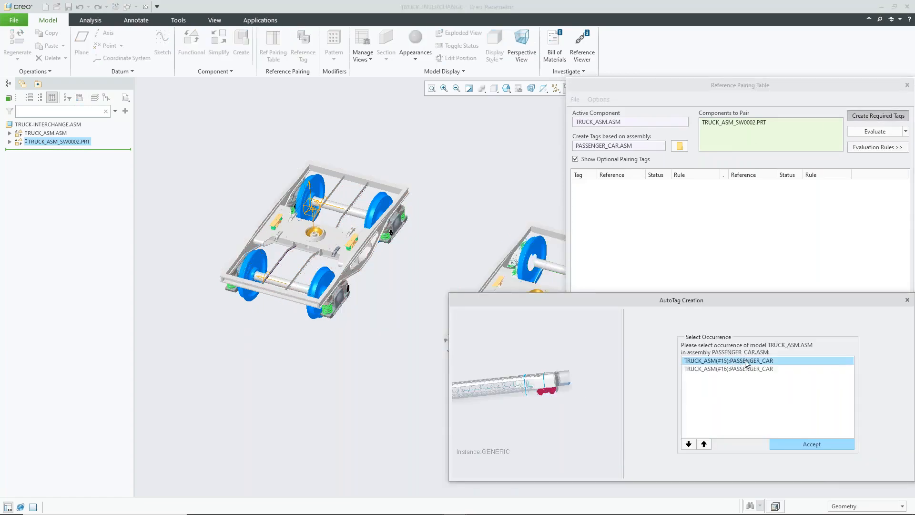
pyautogui.click(799, 443)
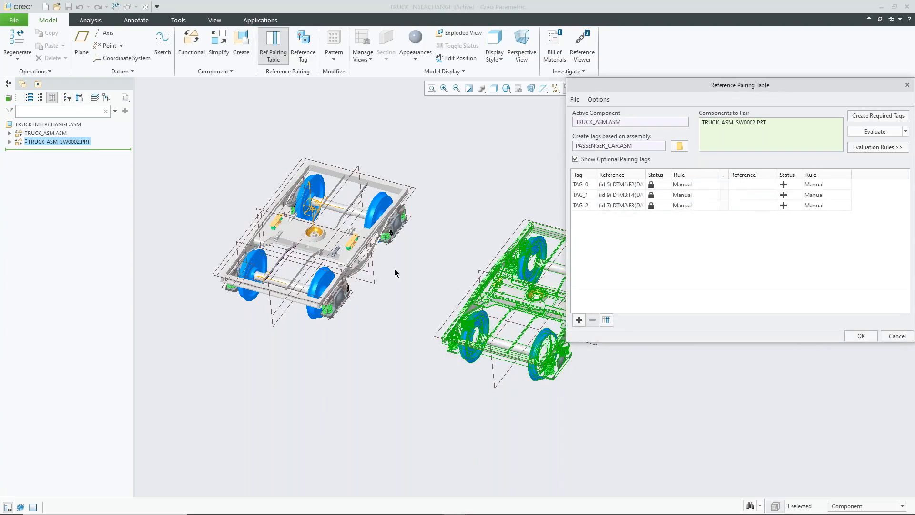
# Step: Pair TAG_0, the full truck's DTM1 plane, with the RIGHT datum plane of the shrinkwrap truck
pyautogui.scroll(3, 394, 268)
pyautogui.scroll(-2, 470, 225)
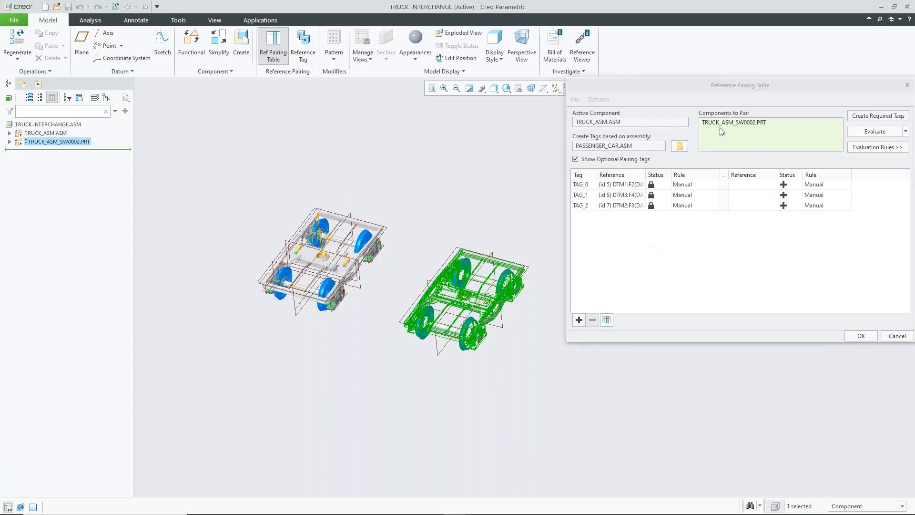
pyautogui.click(578, 185)
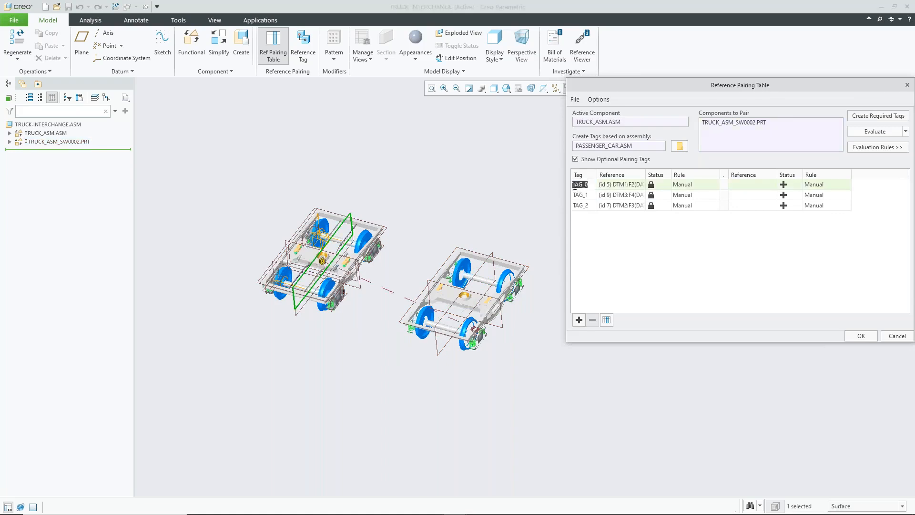
pyautogui.scroll(3, 471, 233)
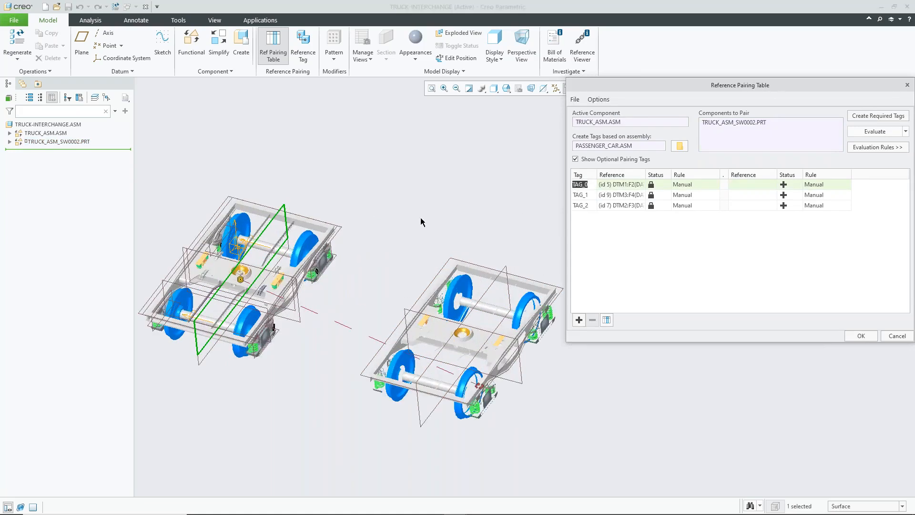
pyautogui.click(491, 289)
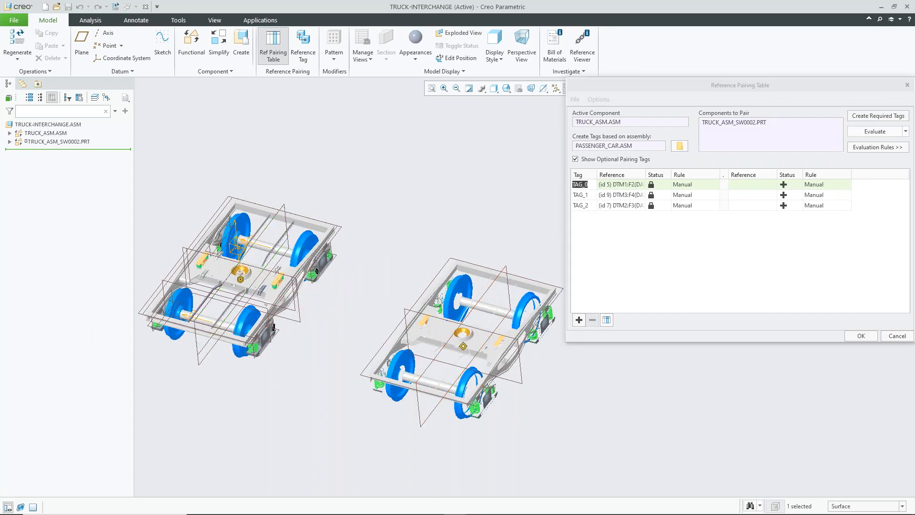
# Step: Pair TAG_1 with the shrinkwrap truck's FRONT plane and TAG_2 with its TOP plane, and accept the pairing table
pyautogui.click(581, 195)
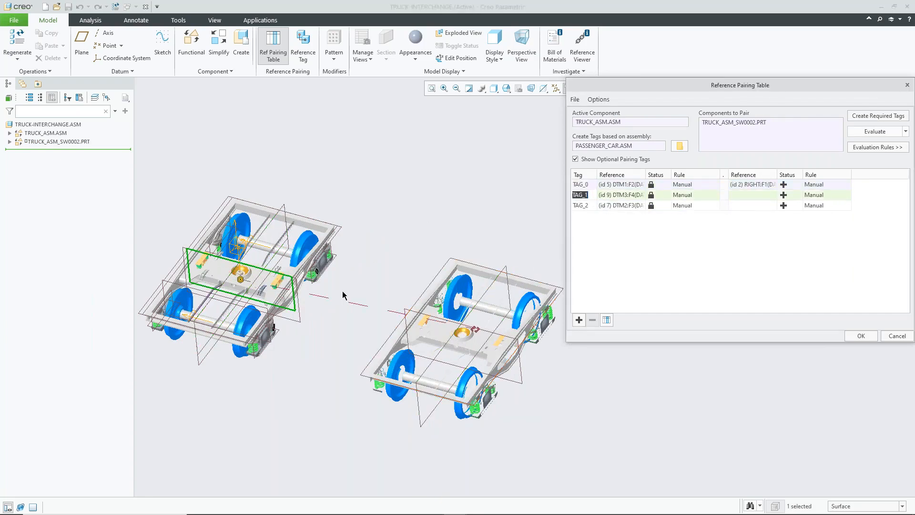
pyautogui.click(422, 317)
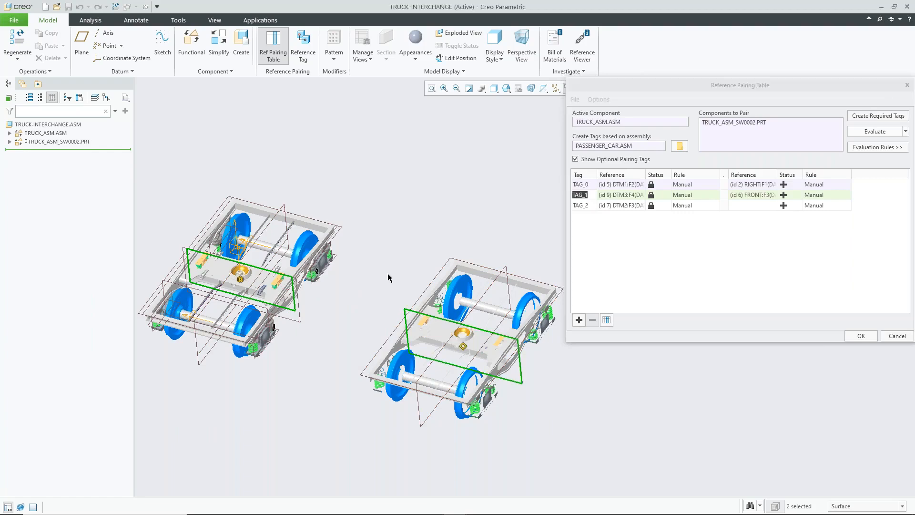
pyautogui.click(582, 206)
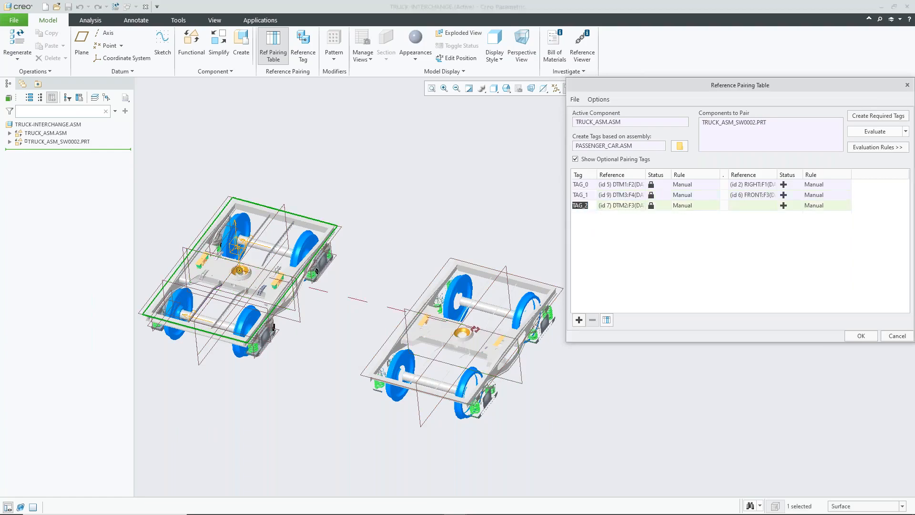
pyautogui.click(563, 292)
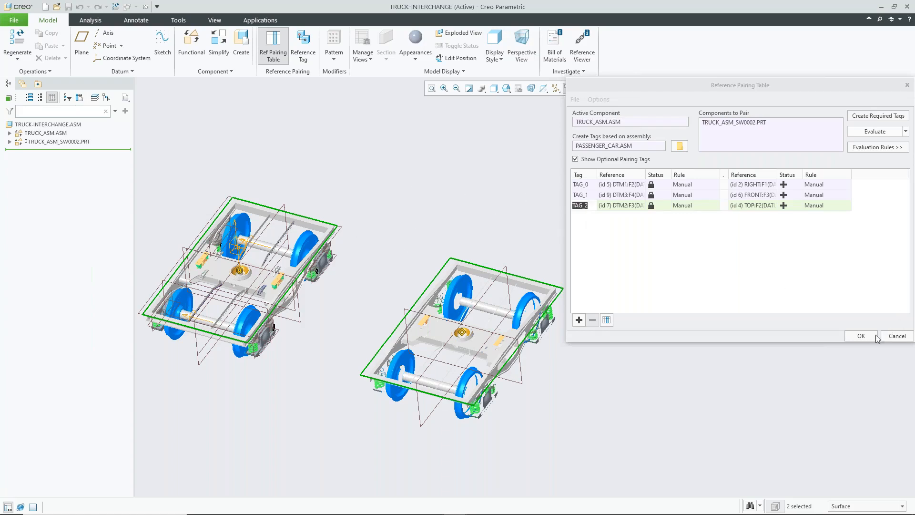
pyautogui.click(861, 336)
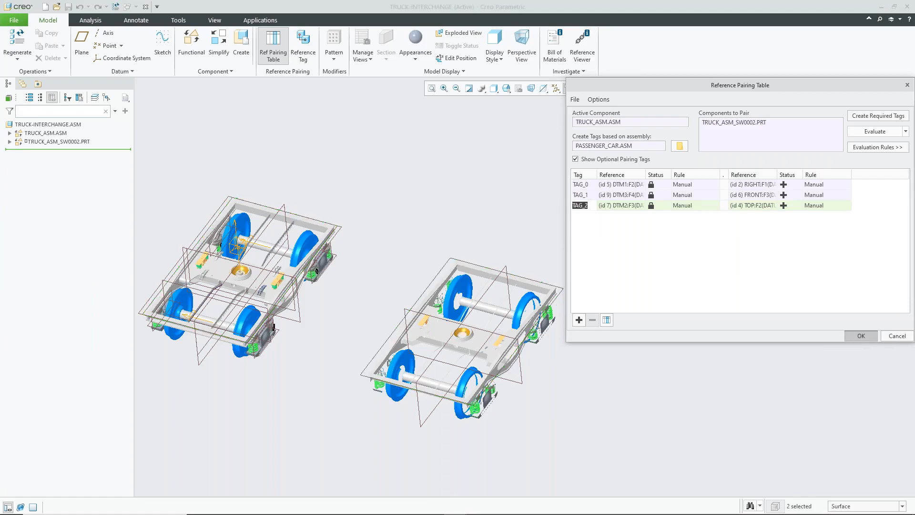
pyautogui.scroll(-3, 529, 214)
pyautogui.scroll(1, 479, 197)
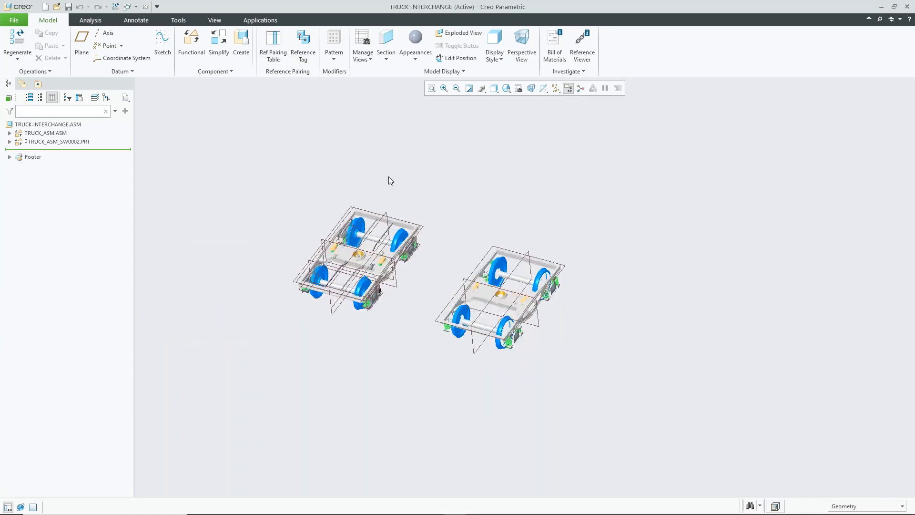
# Step: Switch to the PASSENGER_CAR.ASM window and hide its datum planes
pyautogui.click(137, 6)
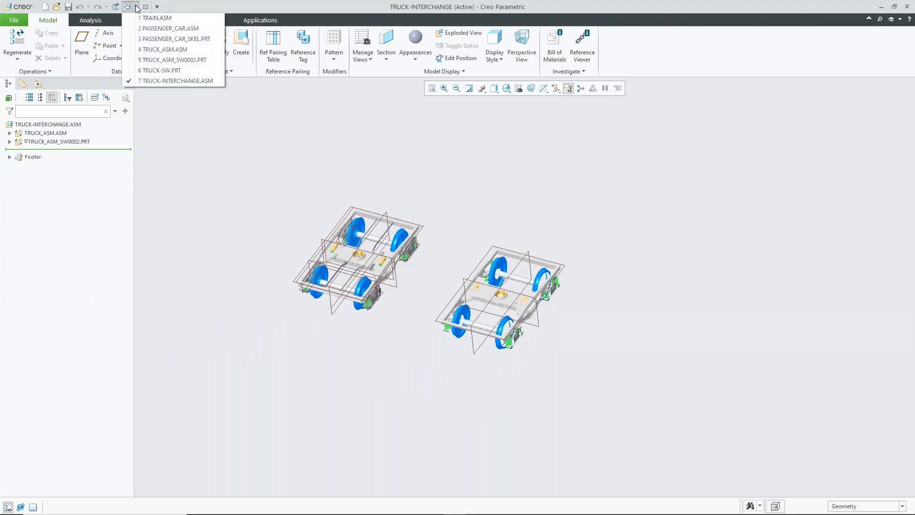
pyautogui.click(164, 29)
pyautogui.moveTo(370, 149); pyautogui.dragTo(586, 103, button='middle')
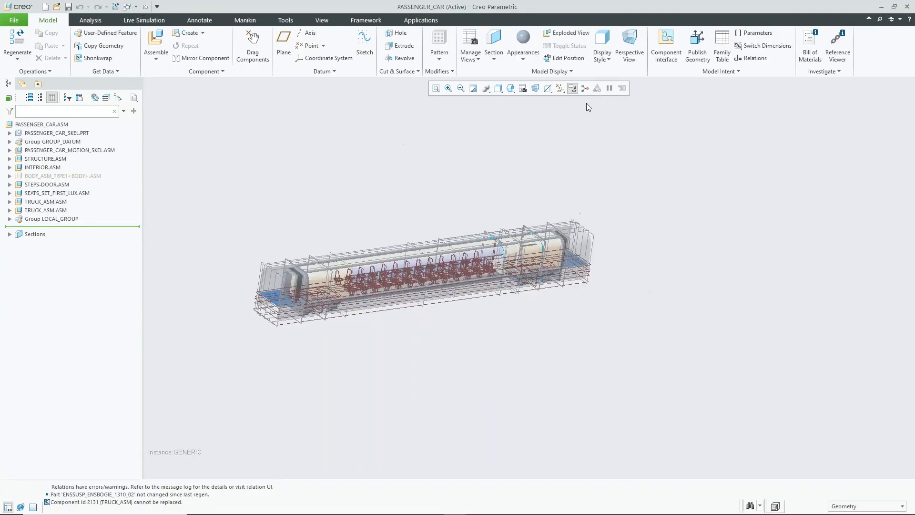
pyautogui.click(560, 88)
pyautogui.click(573, 144)
pyautogui.click(572, 143)
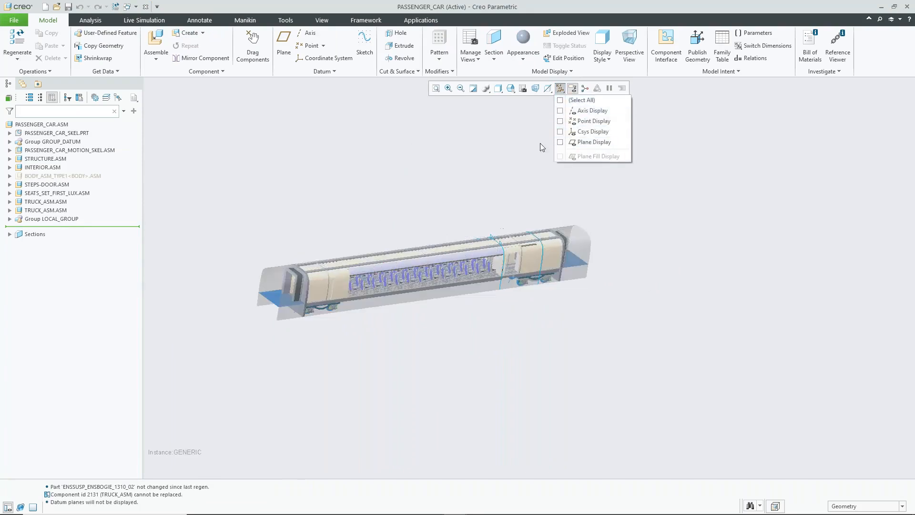
# Step: Set the first TRUCK_ASM.ASM in the passenger car to be replaced by interchange with TRUCK_ASM_SW0002.PRT and apply it
pyautogui.click(64, 201)
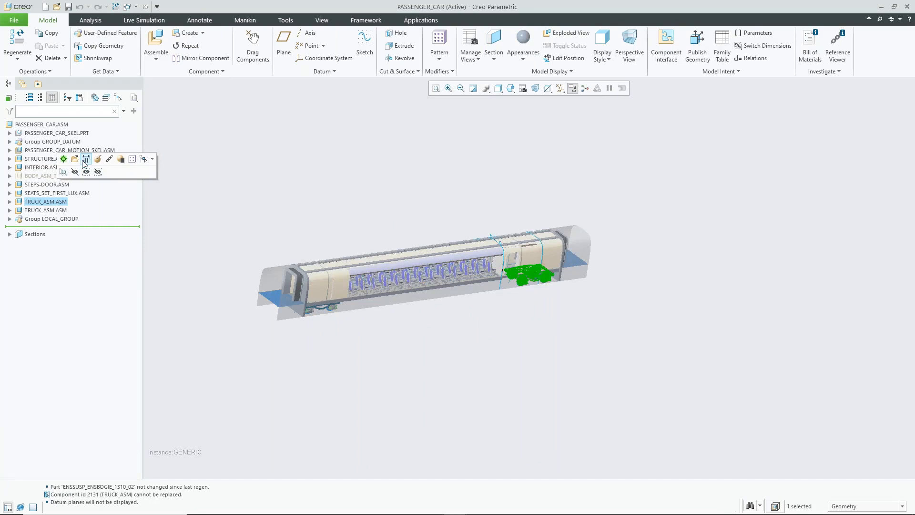
pyautogui.rightClick(62, 203)
pyautogui.click(98, 225)
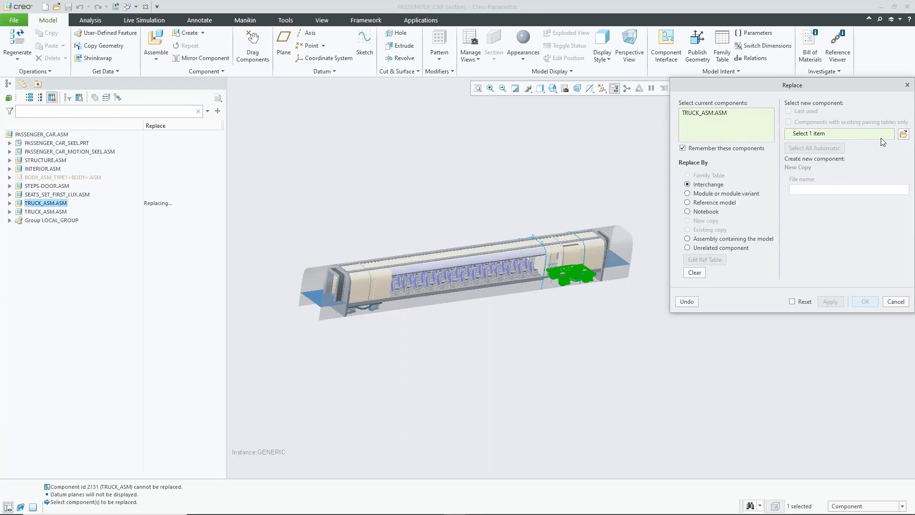
pyautogui.click(903, 134)
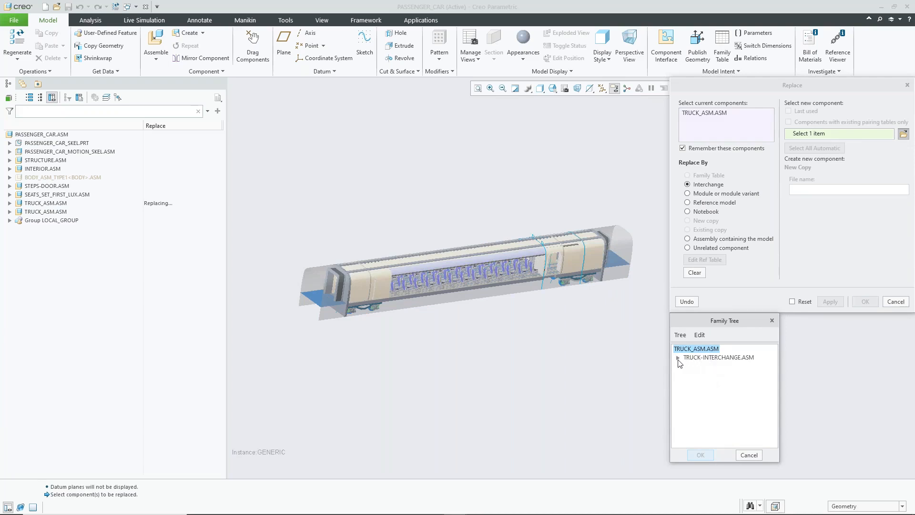
pyautogui.click(678, 358)
pyautogui.click(711, 366)
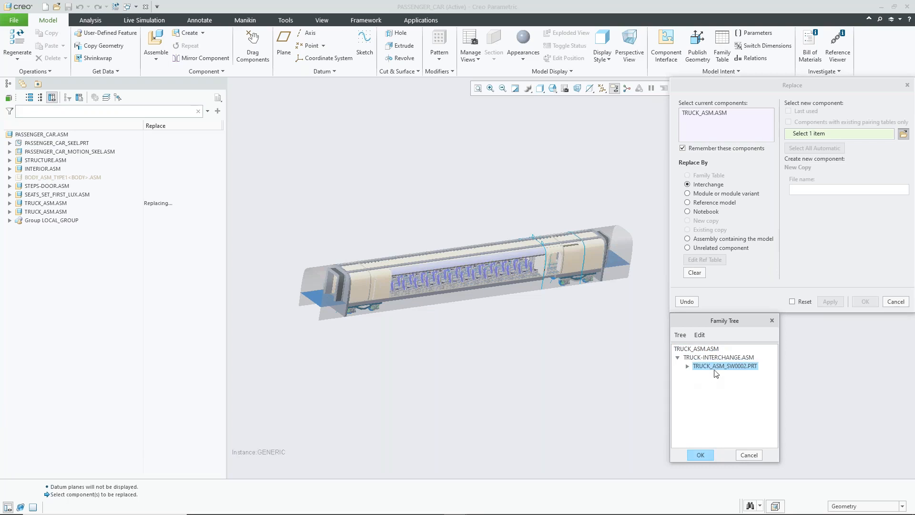
pyautogui.click(700, 455)
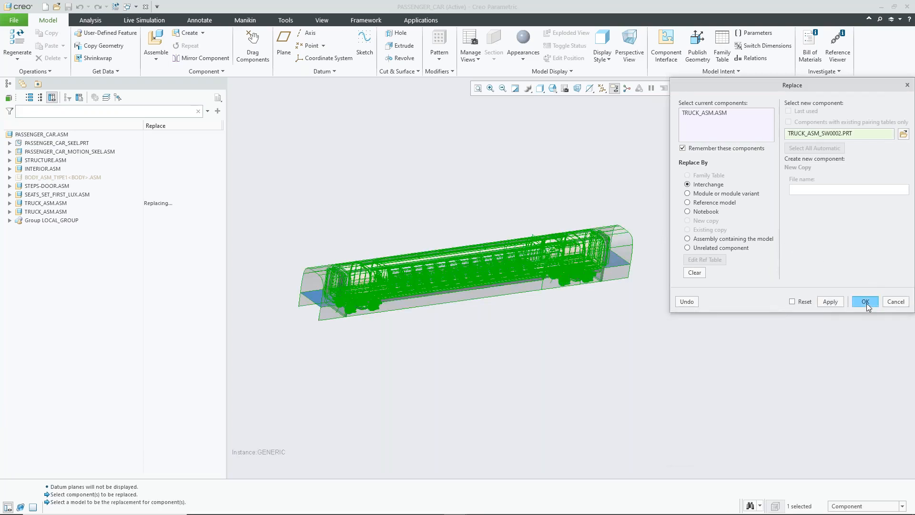
pyautogui.click(829, 302)
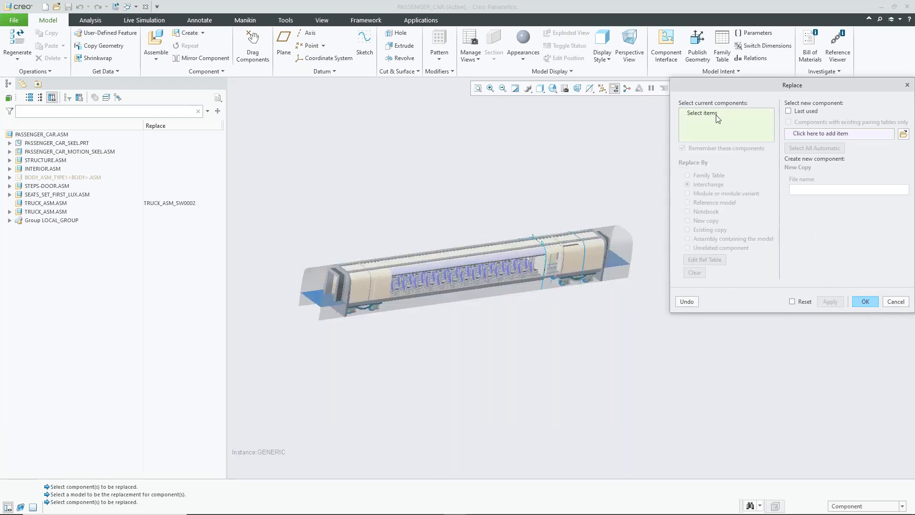
# Step: Replace the second TRUCK_ASM.ASM by interchange with TRUCK_ASM_SW0002.PRT and confirm both replacements
pyautogui.click(50, 213)
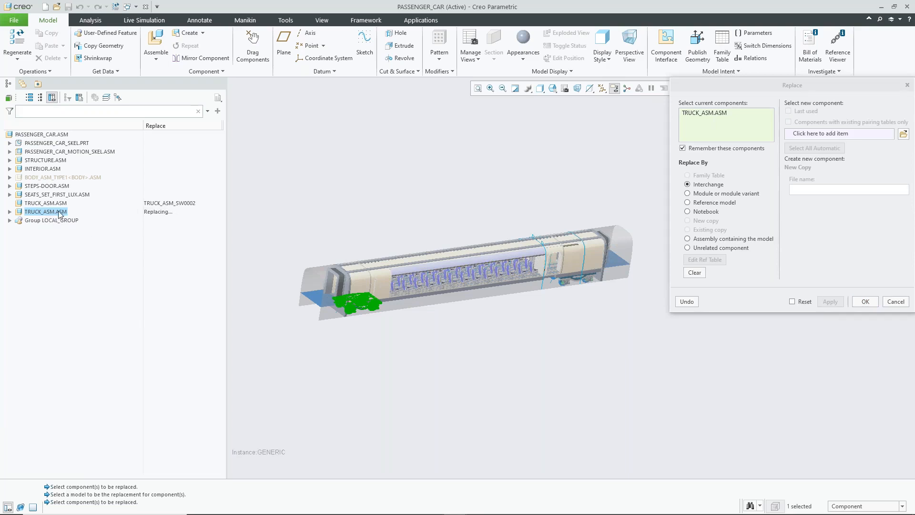
pyautogui.click(903, 134)
pyautogui.click(716, 358)
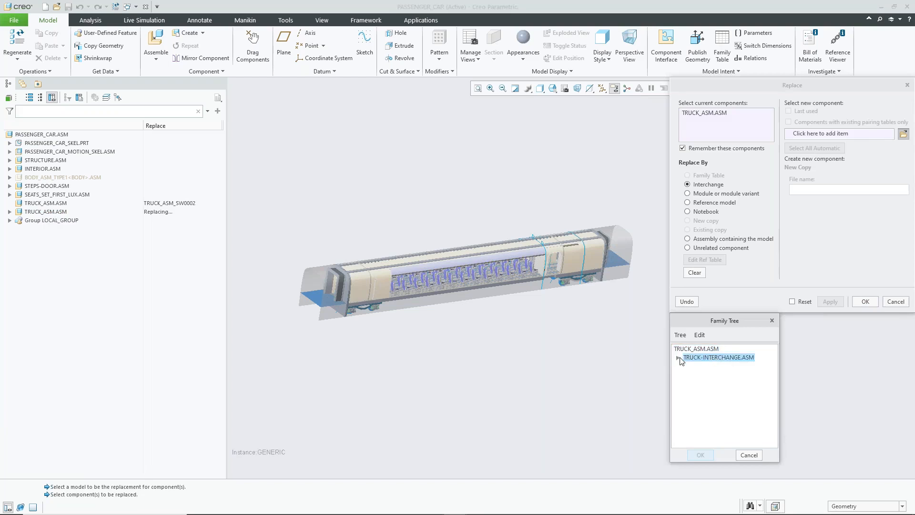
pyautogui.click(678, 358)
pyautogui.click(701, 366)
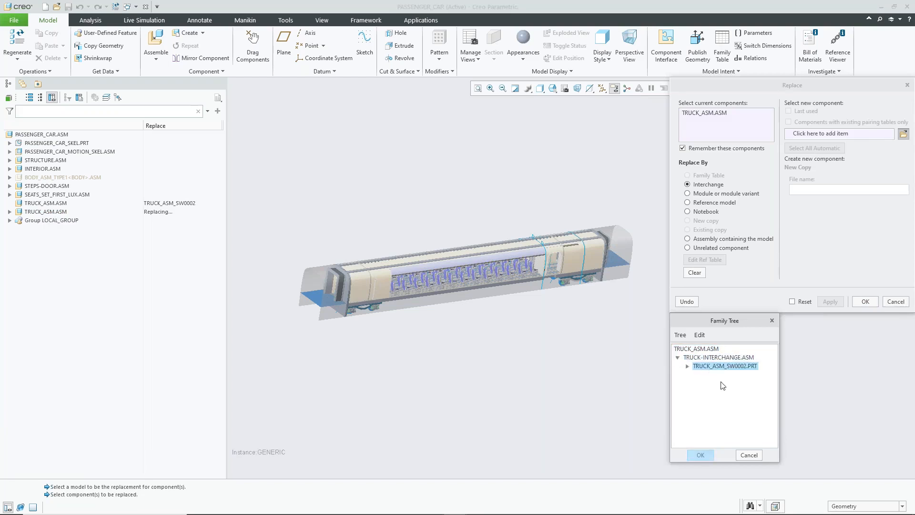
pyautogui.click(701, 455)
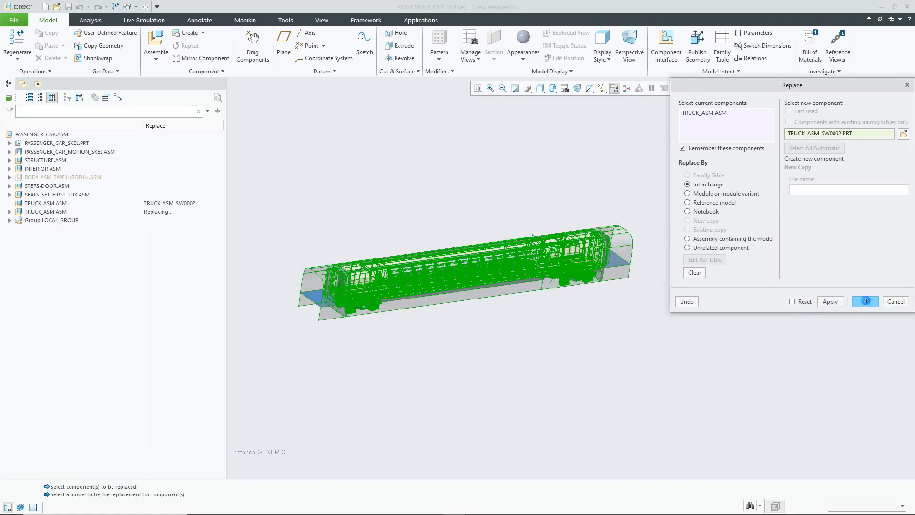
pyautogui.click(866, 302)
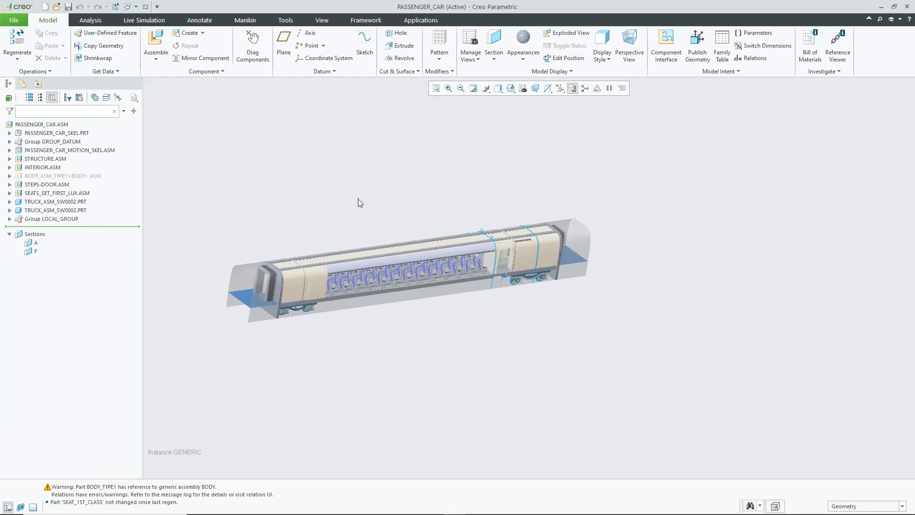
pyautogui.scroll(2, 449, 196)
pyautogui.scroll(-2, 407, 196)
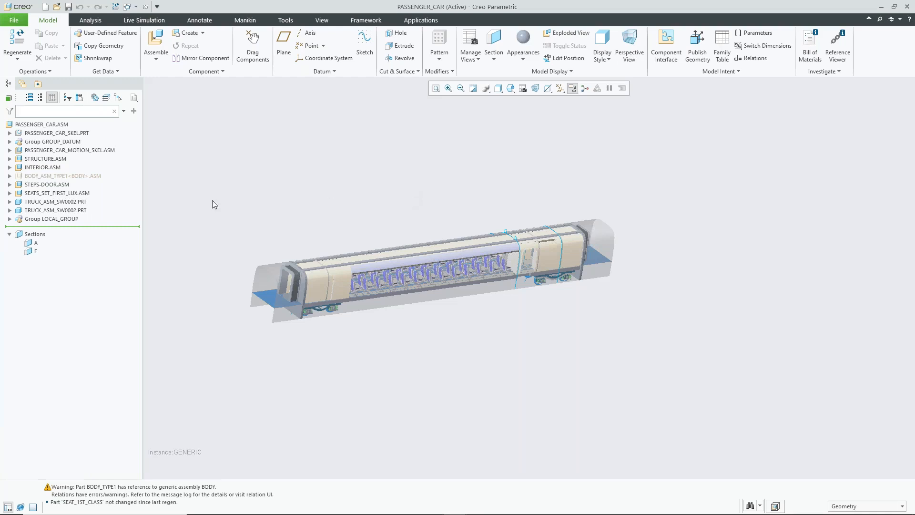
# Step: Highlight the first TRUCK_ASM_SW0002.PRT in the passenger car and inspect the replaced trucks in the model
pyautogui.click(59, 202)
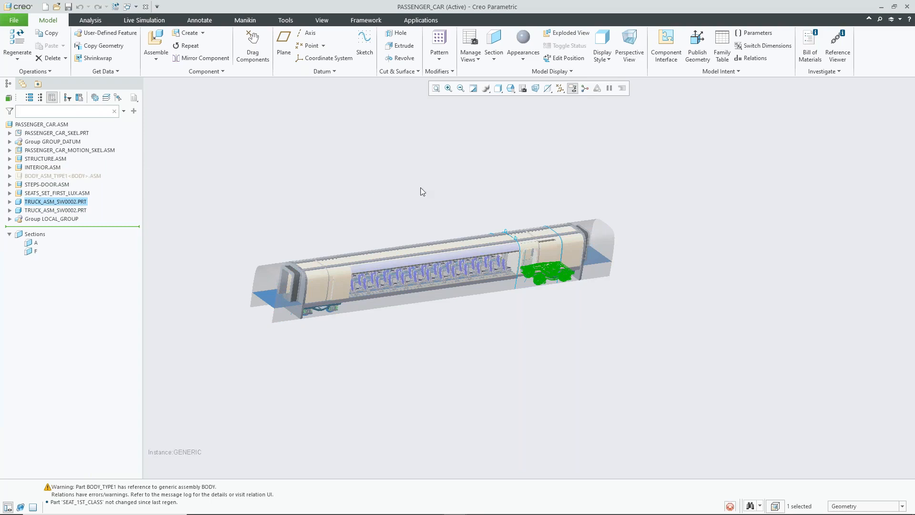
pyautogui.click(543, 210)
pyautogui.scroll(1, 542, 207)
pyautogui.scroll(-1, 394, 199)
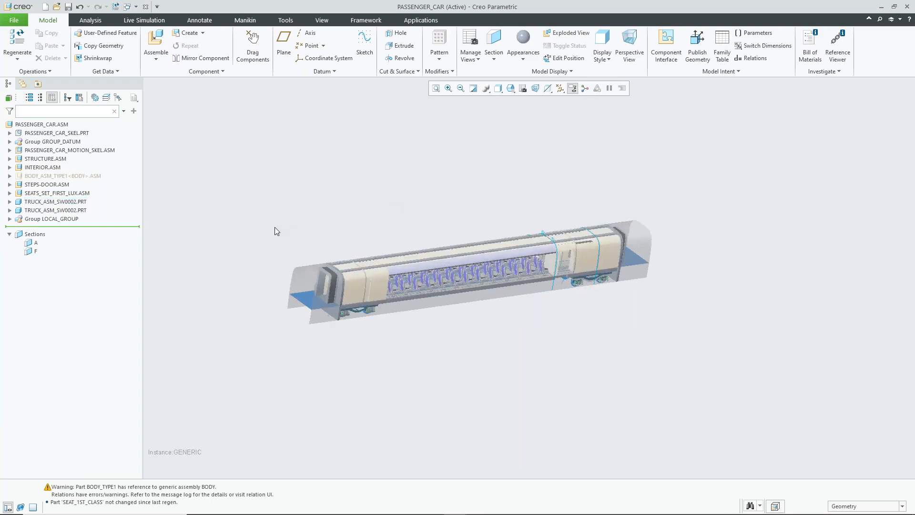
pyautogui.scroll(-1, 274, 227)
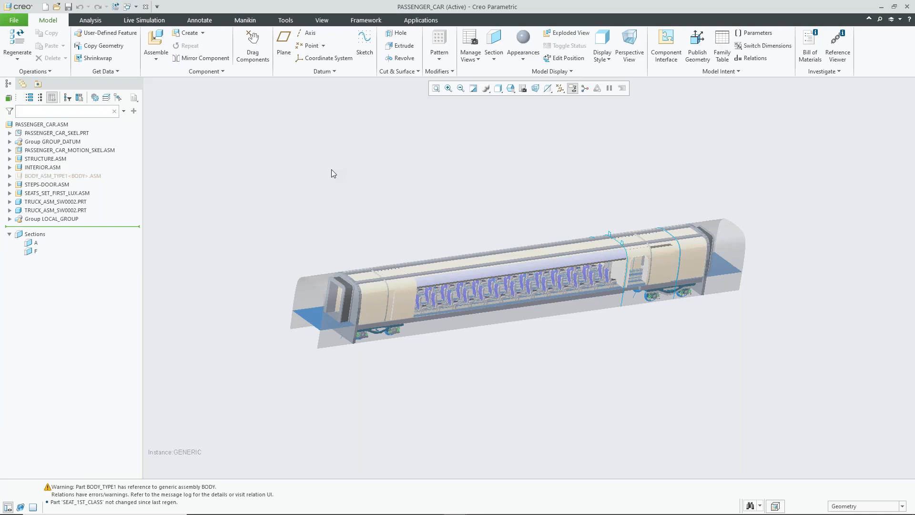
pyautogui.click(51, 202)
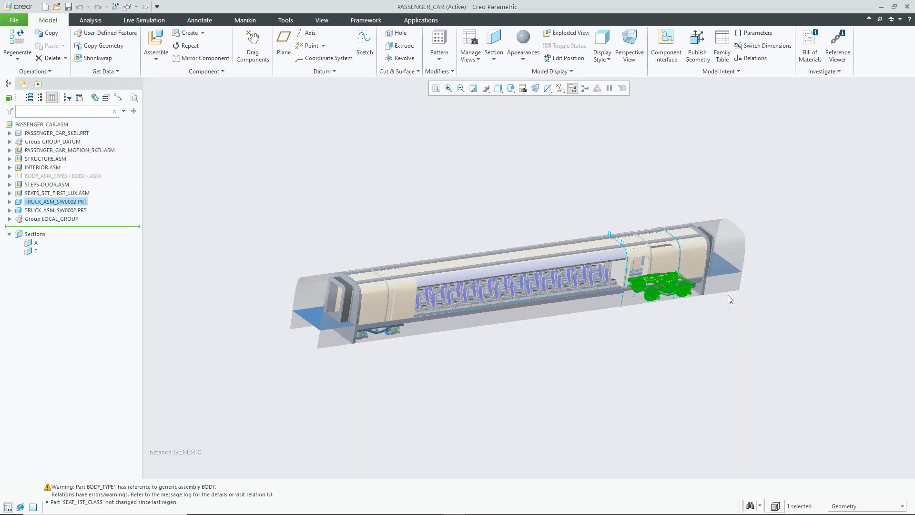
pyautogui.rightClick(674, 293)
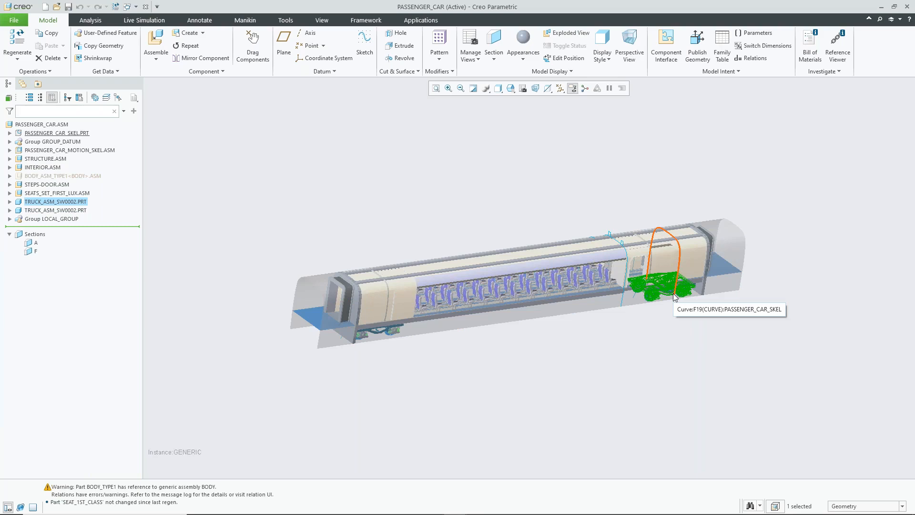
pyautogui.rightClick(82, 202)
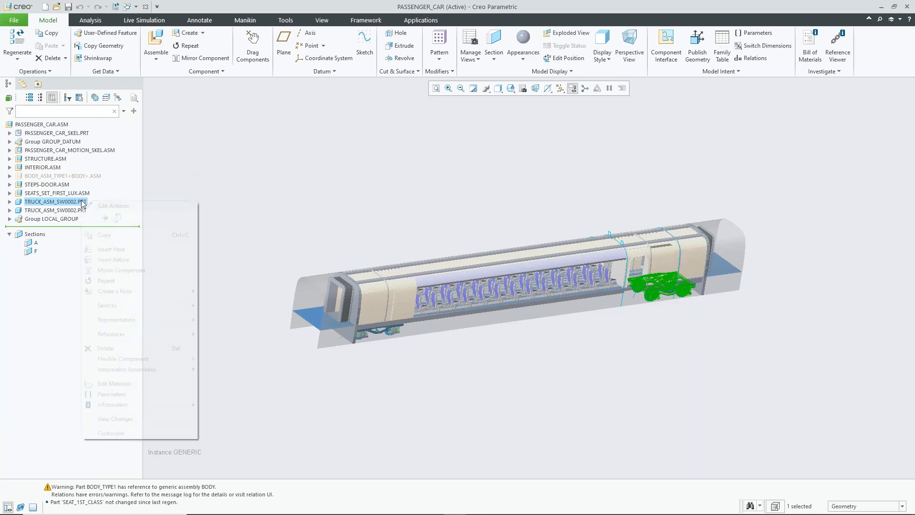
pyautogui.click(117, 218)
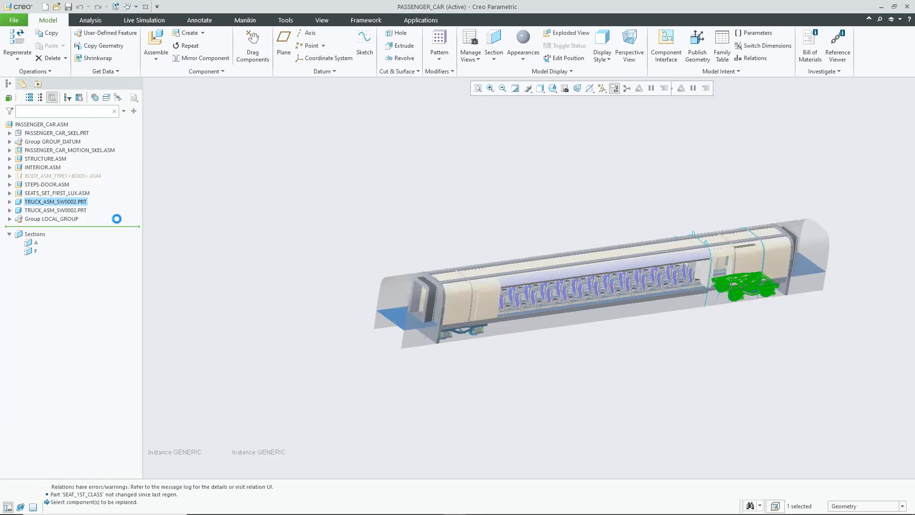
pyautogui.click(715, 248)
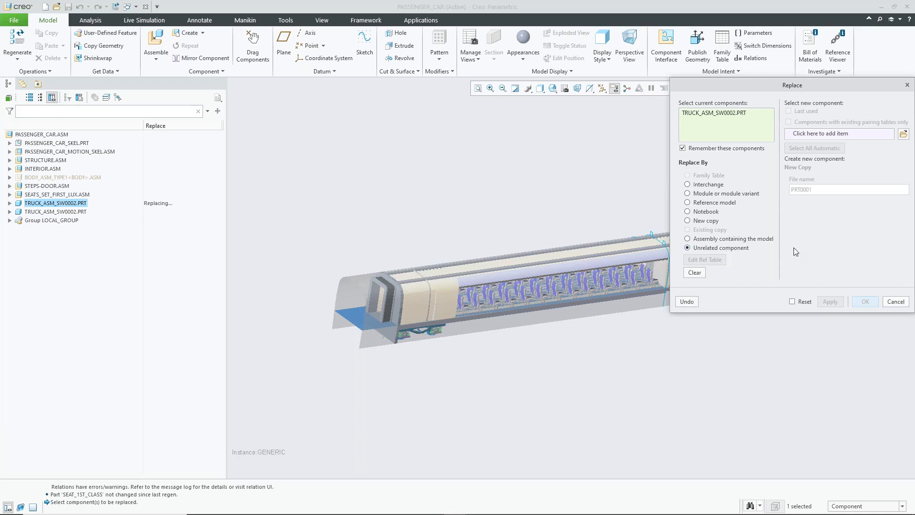
pyautogui.click(485, 354)
pyautogui.scroll(-6, 472, 343)
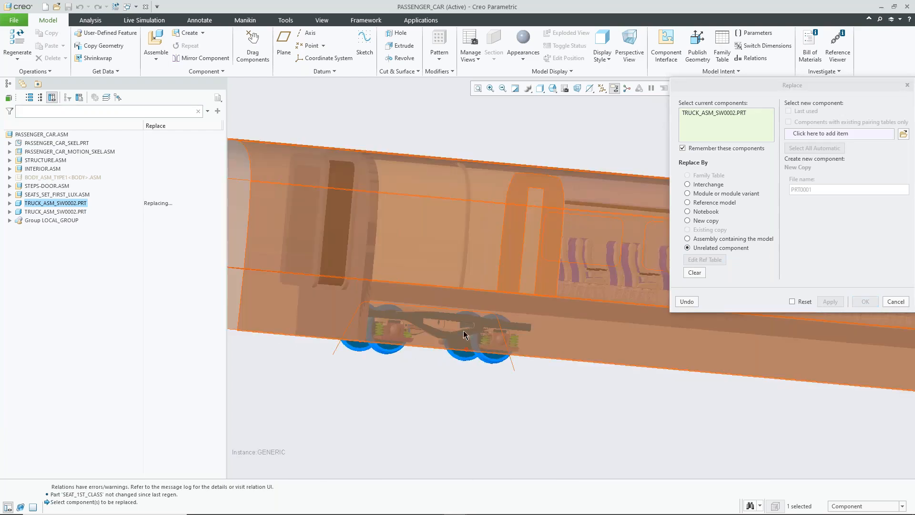
pyautogui.scroll(6, 453, 383)
pyautogui.moveTo(458, 379)
pyautogui.mouseDown(button='middle')
pyautogui.moveTo(478, 398)
pyautogui.moveTo(453, 320)
pyautogui.mouseUp(button='middle')
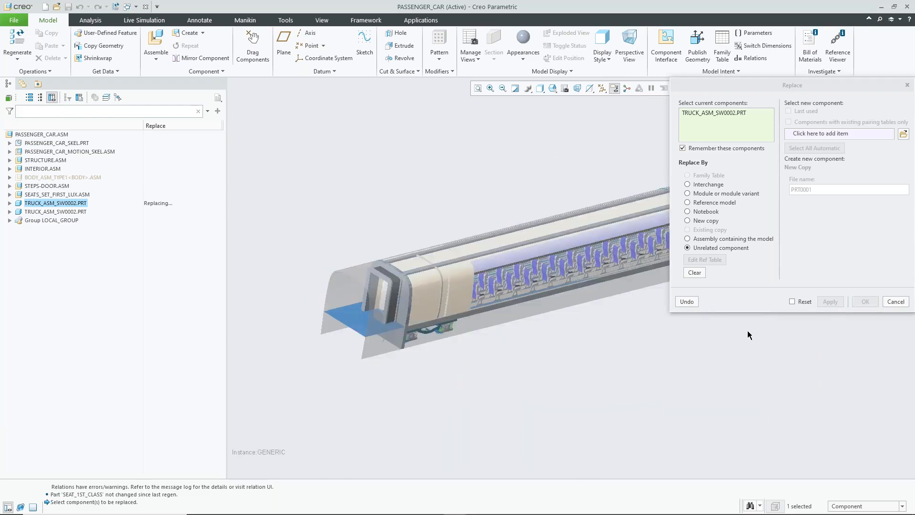
pyautogui.click(896, 302)
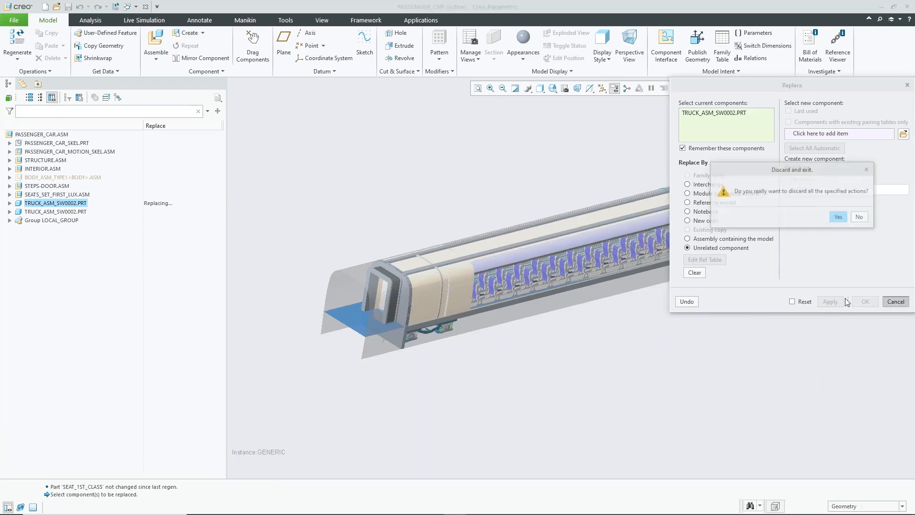
pyautogui.click(839, 217)
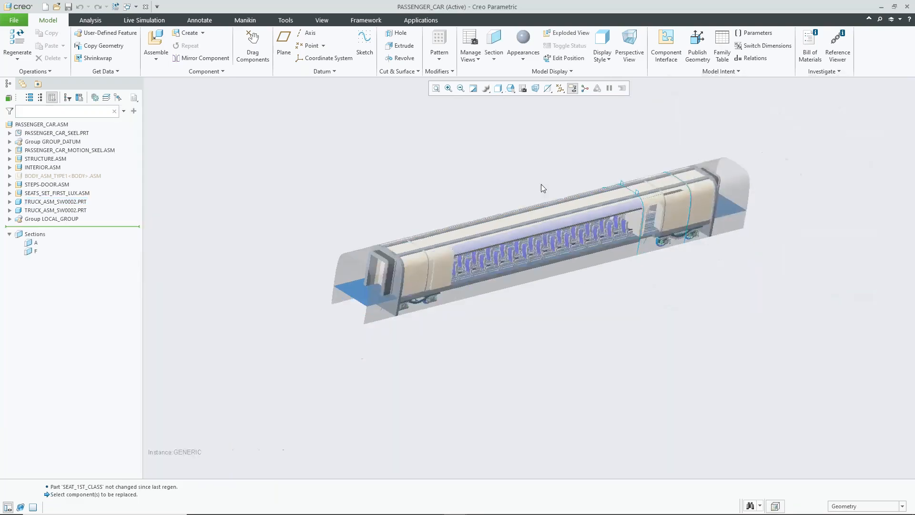
# Step: Close the passenger car assembly window and the TRUCK-INTERCHANGE assembly window
pyautogui.moveTo(543, 187)
pyautogui.mouseDown(button='middle')
pyautogui.moveTo(511, 178)
pyautogui.moveTo(549, 163)
pyautogui.moveTo(523, 171)
pyautogui.moveTo(520, 156)
pyautogui.moveTo(486, 188)
pyautogui.mouseUp(button='middle')
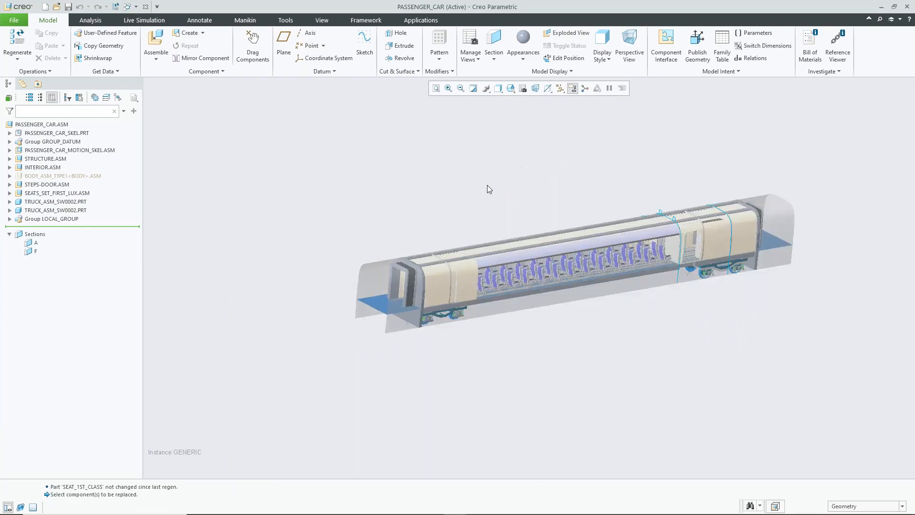
pyautogui.click(145, 6)
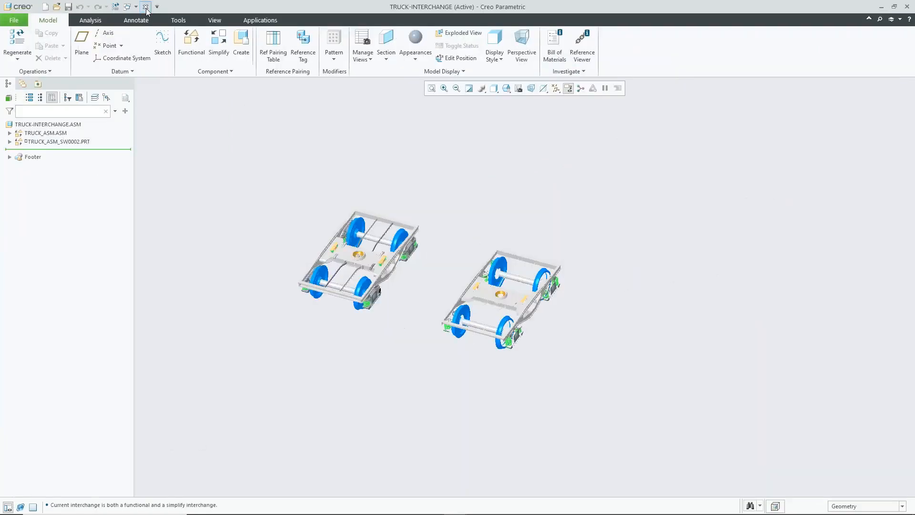
pyautogui.click(146, 7)
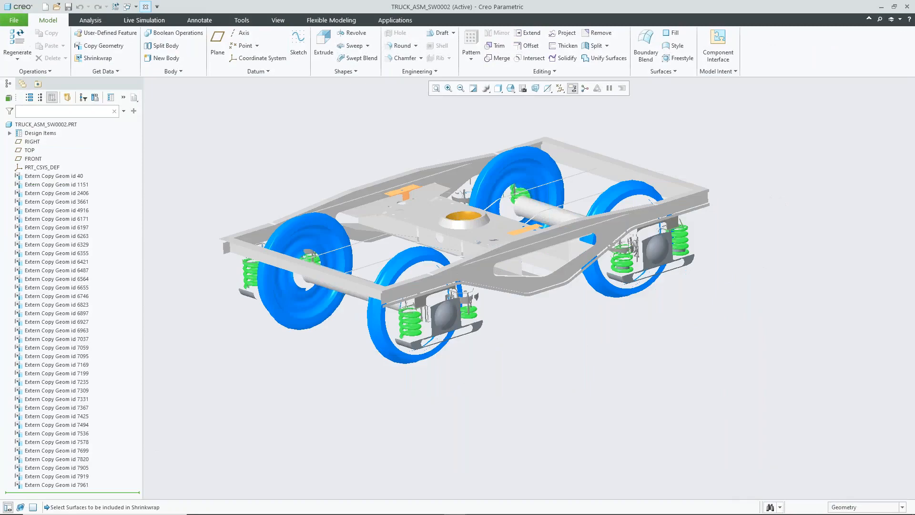
# Step: Close the open model windows and erase all objects that are not displayed from the session
pyautogui.click(146, 7)
pyautogui.click(145, 7)
pyautogui.click(145, 6)
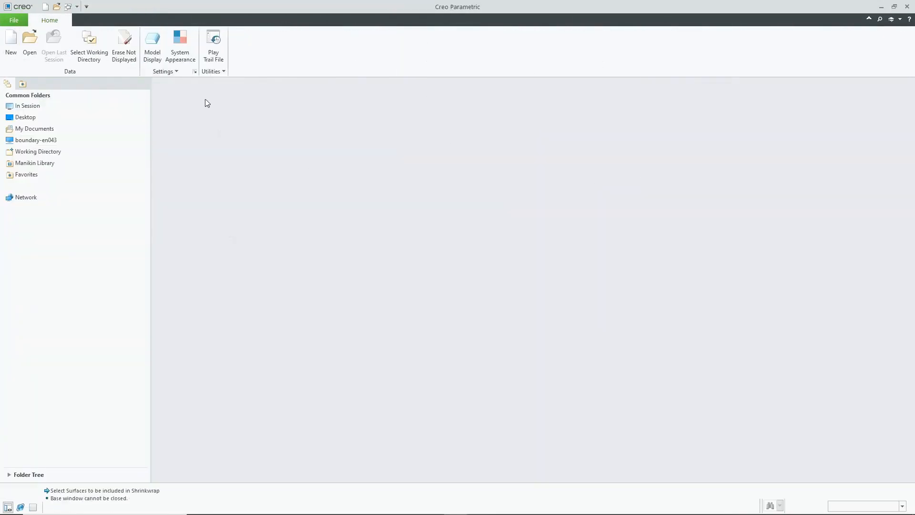
pyautogui.click(125, 47)
pyautogui.click(458, 343)
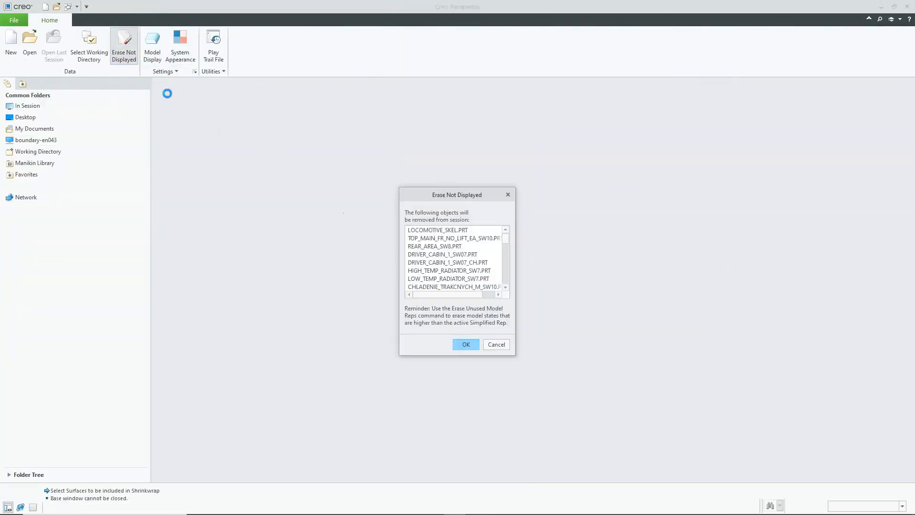
# Step: Search the AAX Webinar folder for "kn" and open the assembly husky_razor_knife.asm
pyautogui.click(35, 47)
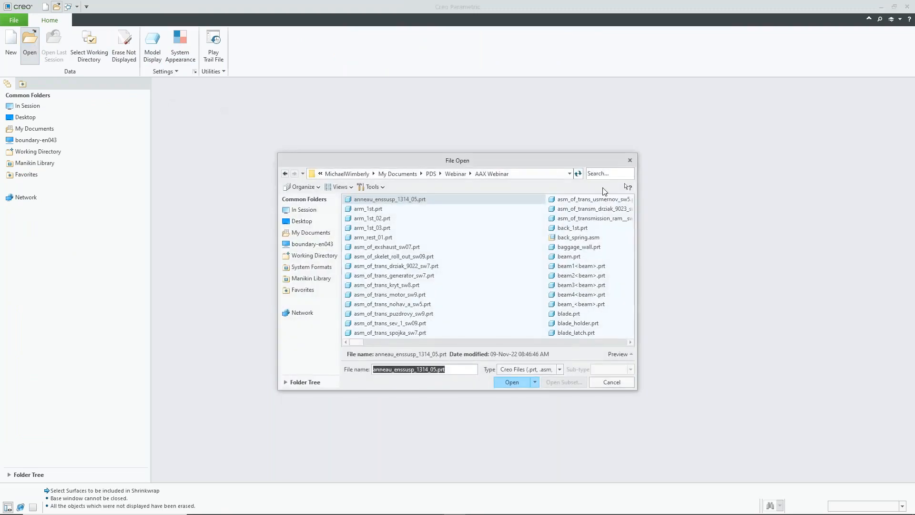
pyautogui.click(607, 174)
pyautogui.write('kn')
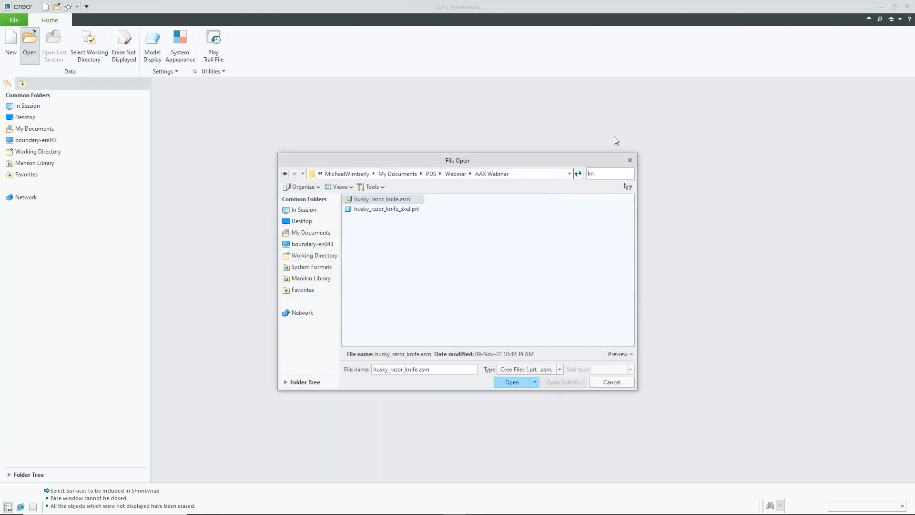
pyautogui.doubleClick(389, 200)
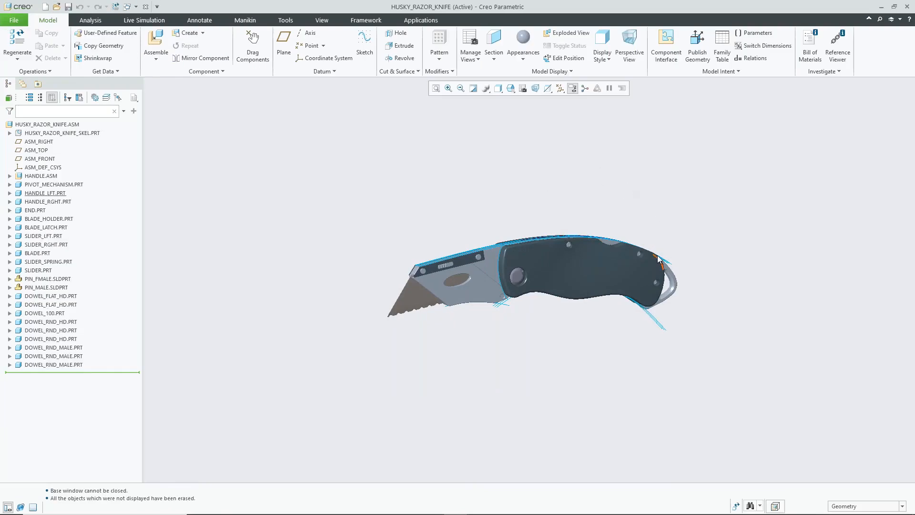
# Step: Open the skeleton part HUSKY_RAZOR_KNIFE_SKEL.PRT from the knife assembly in its own window
pyautogui.scroll(2, 603, 208)
pyautogui.moveTo(603, 208)
pyautogui.mouseDown(button='middle')
pyautogui.moveTo(658, 205)
pyautogui.moveTo(615, 179)
pyautogui.moveTo(604, 200)
pyautogui.mouseUp(button='middle')
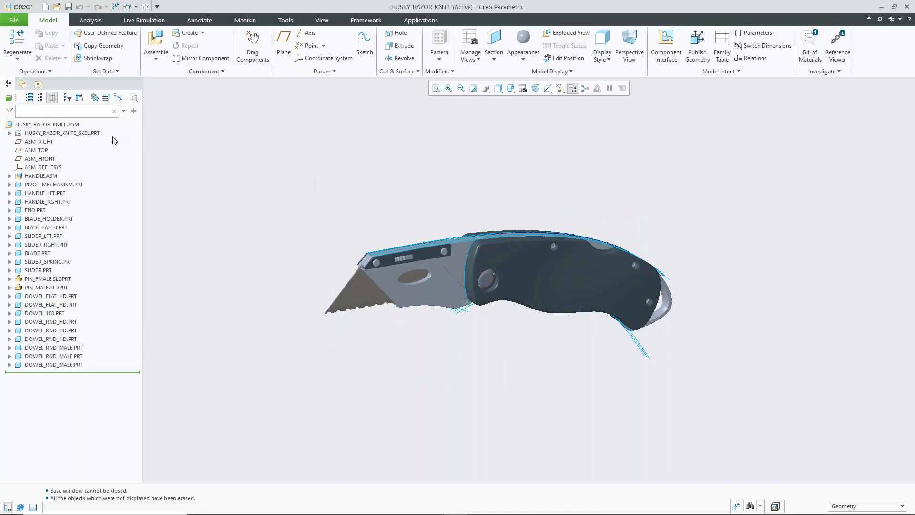
pyautogui.moveTo(454, 199)
pyautogui.mouseDown(button='middle')
pyautogui.moveTo(434, 199)
pyautogui.moveTo(456, 212)
pyautogui.mouseUp(button='middle')
pyautogui.moveTo(606, 259); pyautogui.dragTo(562, 253, button='middle')
pyautogui.click(73, 134)
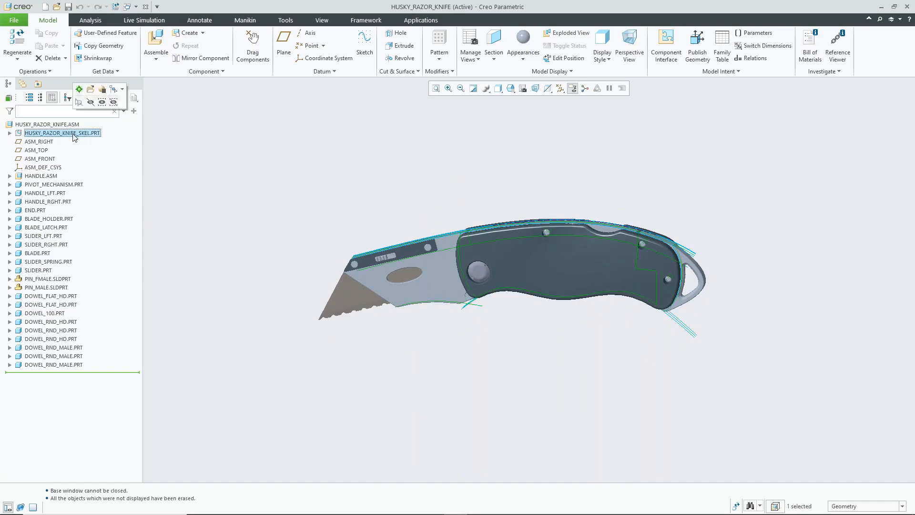
pyautogui.rightClick(74, 137)
pyautogui.click(90, 103)
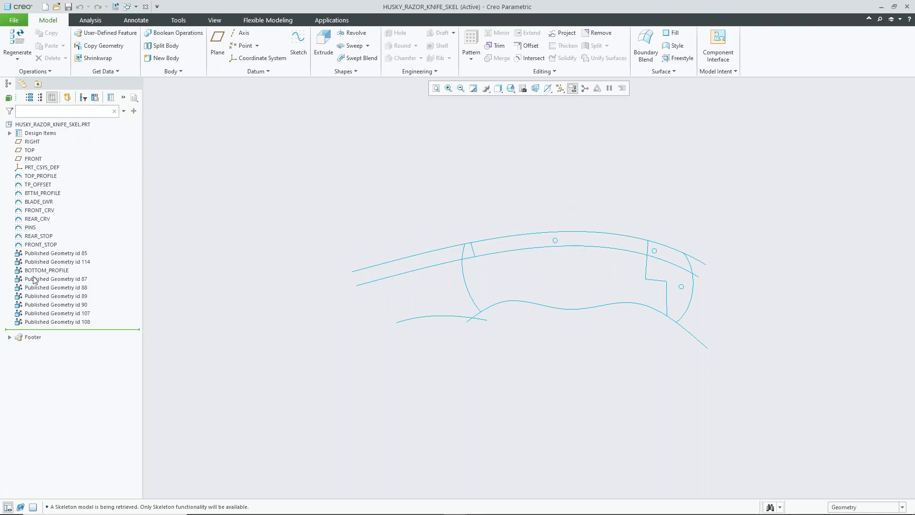
# Step: Examine which skeleton curves each Published Geometry feature contains by highlighting them one after another, from id 85 to id 108
pyautogui.click(78, 261)
pyautogui.click(71, 254)
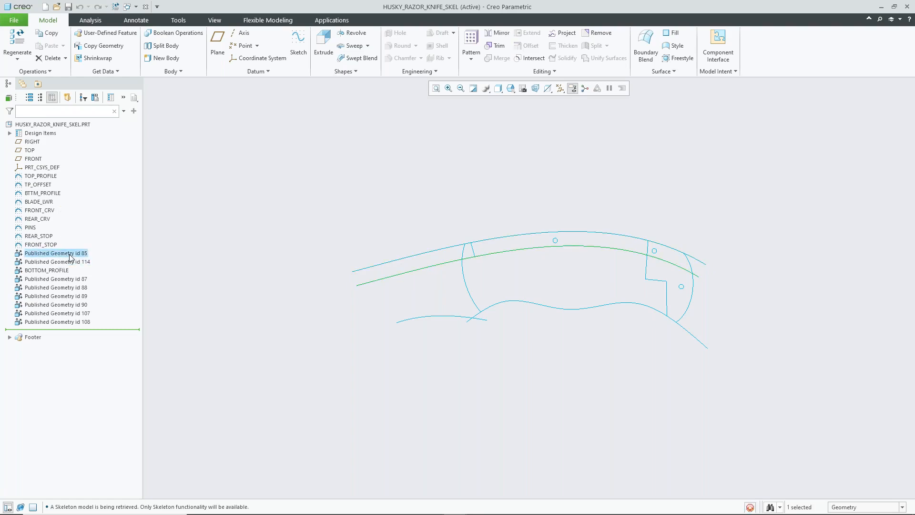
pyautogui.click(75, 262)
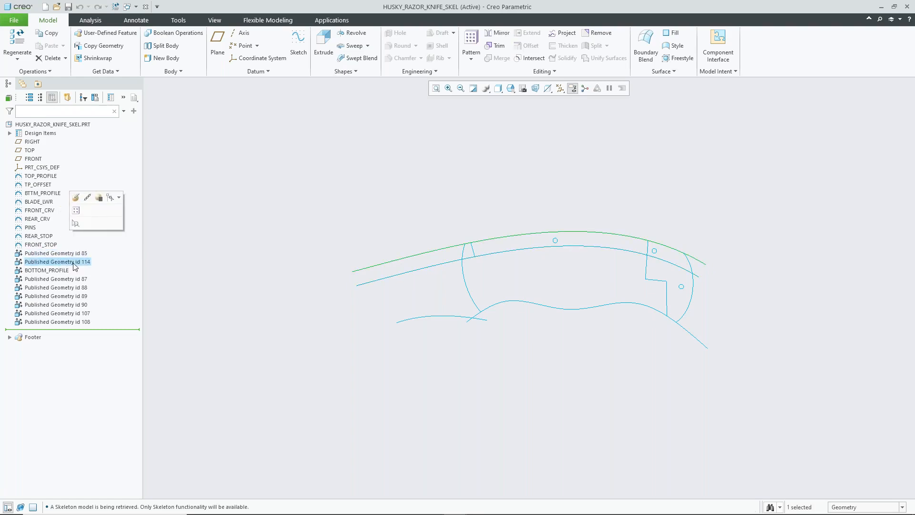
pyautogui.click(61, 279)
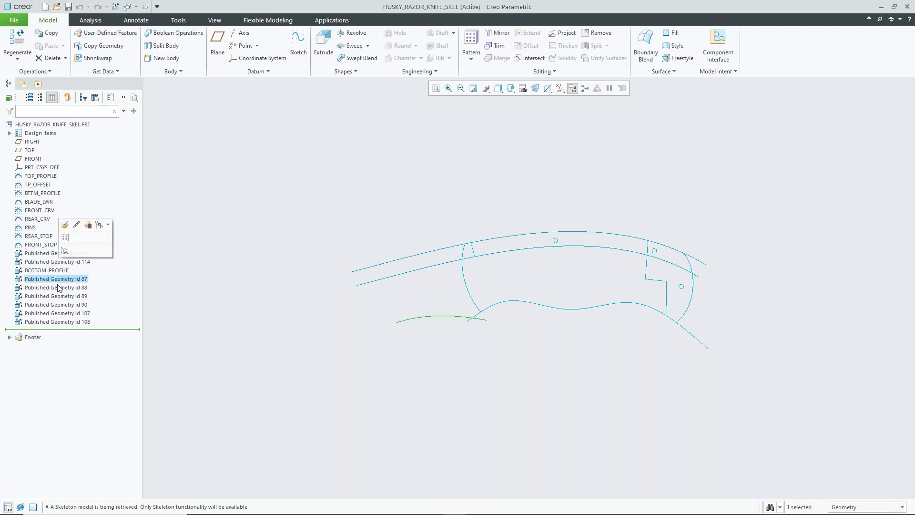
pyautogui.click(61, 288)
pyautogui.click(61, 296)
pyautogui.click(61, 305)
pyautogui.click(61, 313)
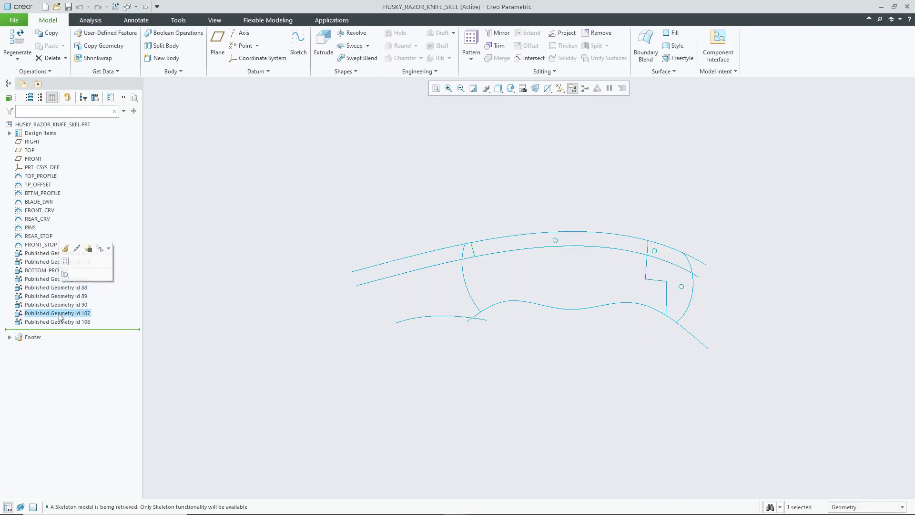
pyautogui.click(61, 322)
pyautogui.click(167, 184)
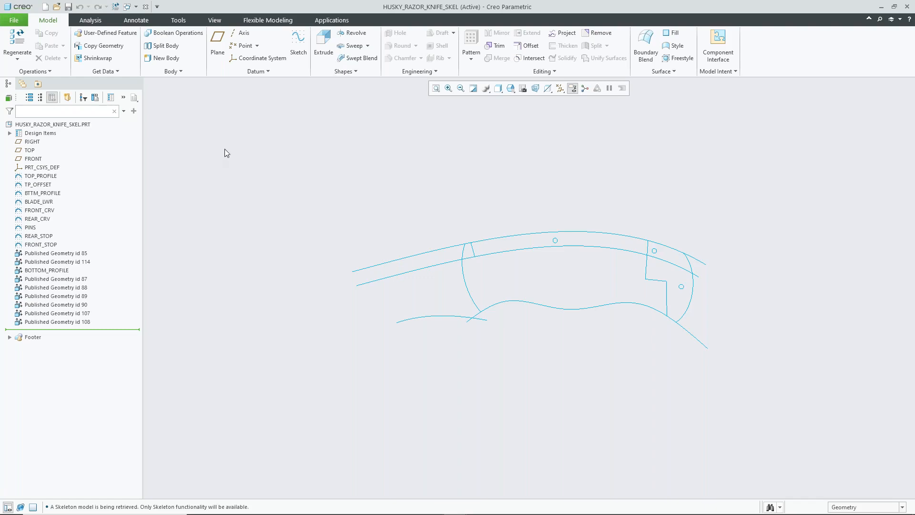
# Step: Return to the HUSKY_RAZOR_KNIFE.ASM window and view the knife assembly from different angles
pyautogui.click(136, 7)
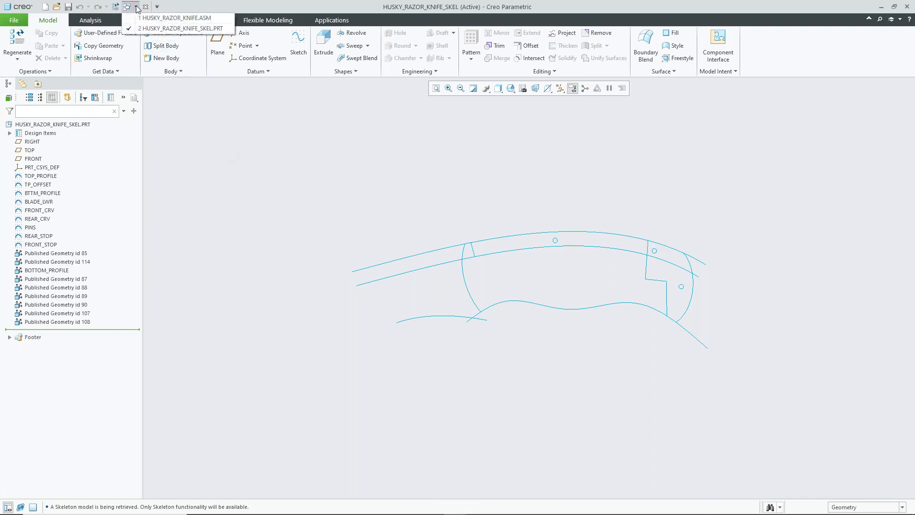
pyautogui.click(161, 18)
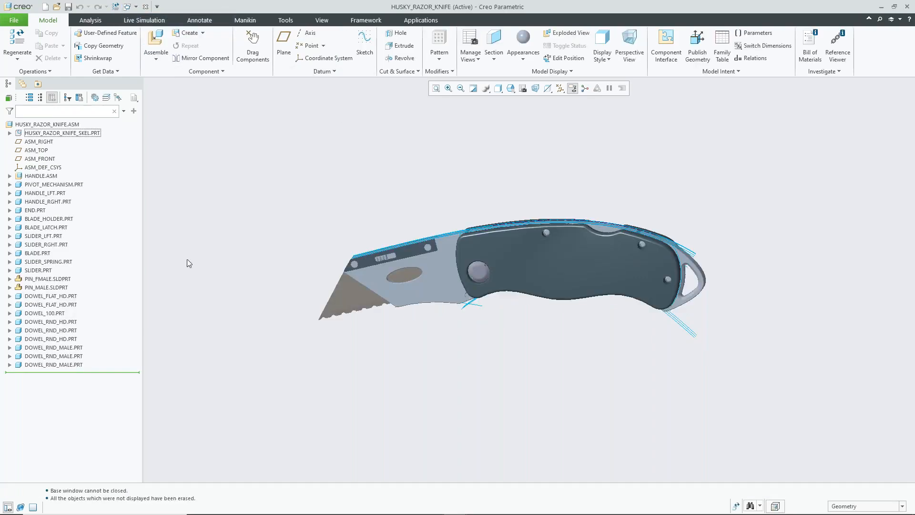
pyautogui.moveTo(538, 175)
pyautogui.mouseDown(button='middle')
pyautogui.moveTo(486, 184)
pyautogui.moveTo(555, 185)
pyautogui.mouseUp(button='middle')
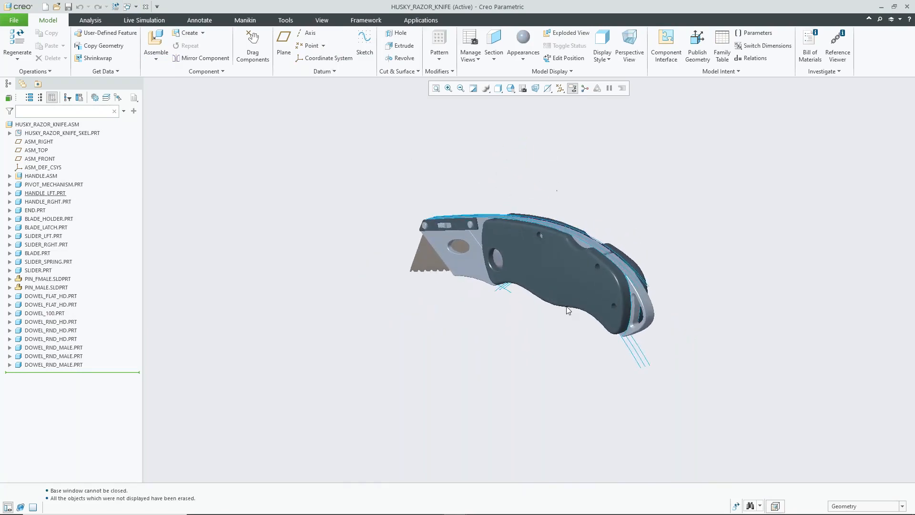
pyautogui.moveTo(591, 298); pyautogui.dragTo(660, 276, button='middle')
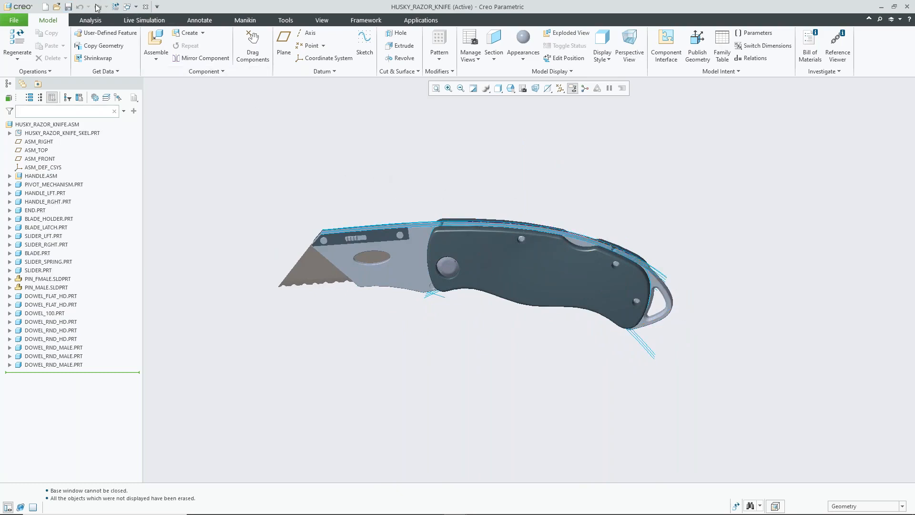
# Step: Create a solid part component named Handle-Improved in the assembly, copied from the existing template inlbs_part_solid_abs.prt
pyautogui.click(189, 33)
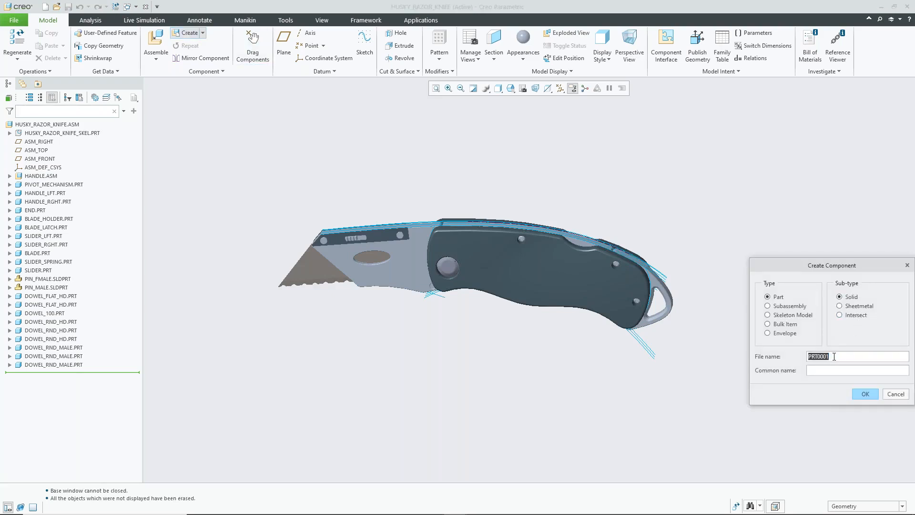
pyautogui.write('Handle-Improved')
pyautogui.click(864, 395)
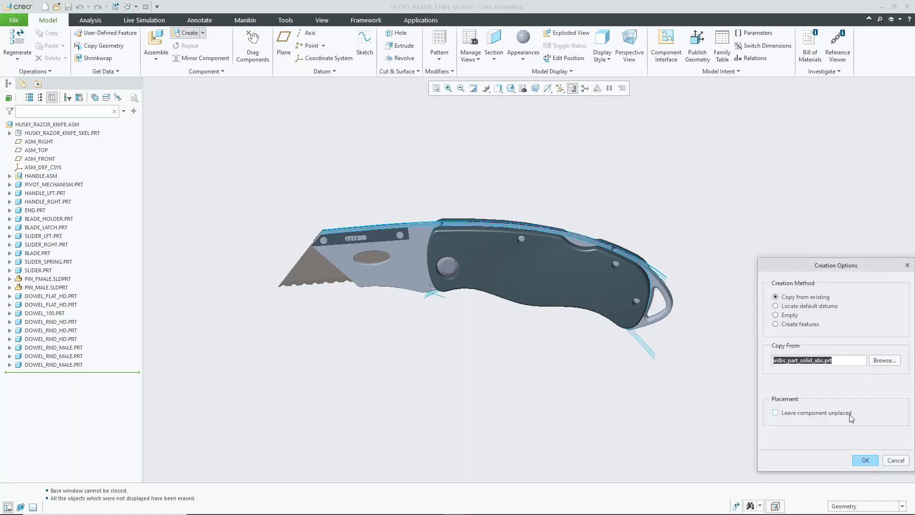
pyautogui.click(864, 456)
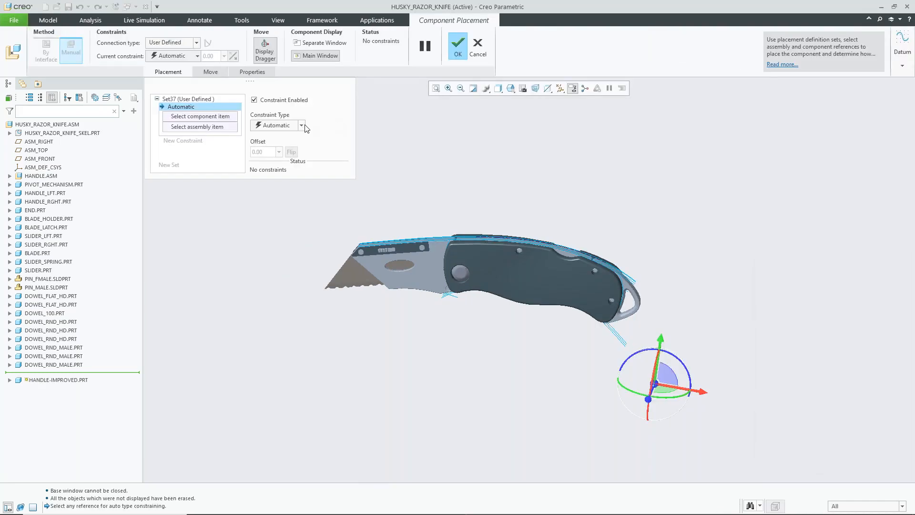
# Step: Place the new handle part with the Default constraint and activate it for editing within the assembly
pyautogui.click(301, 125)
pyautogui.click(271, 222)
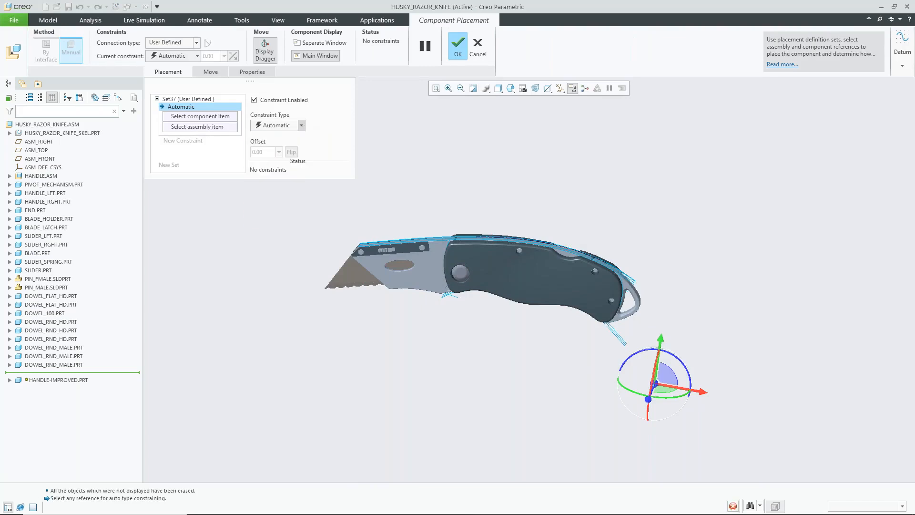
pyautogui.middleClick(490, 82)
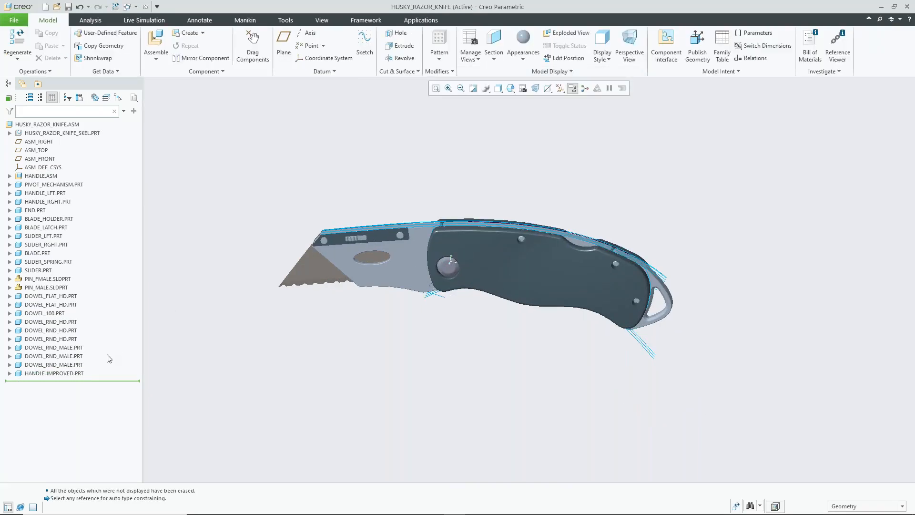
pyautogui.click(65, 374)
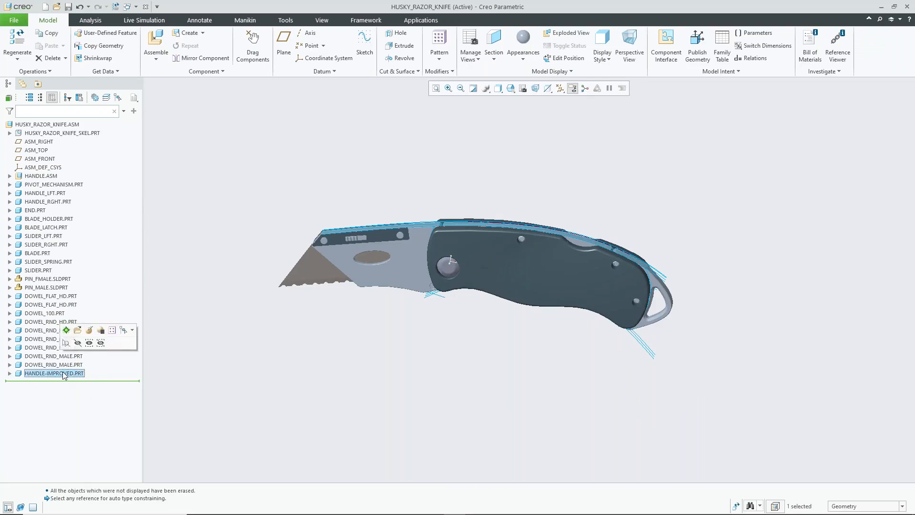
pyautogui.click(67, 331)
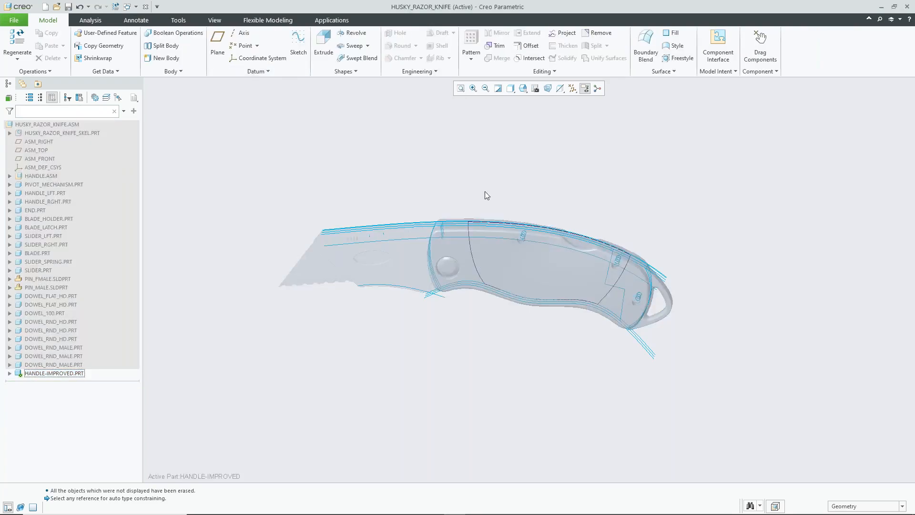
pyautogui.click(105, 47)
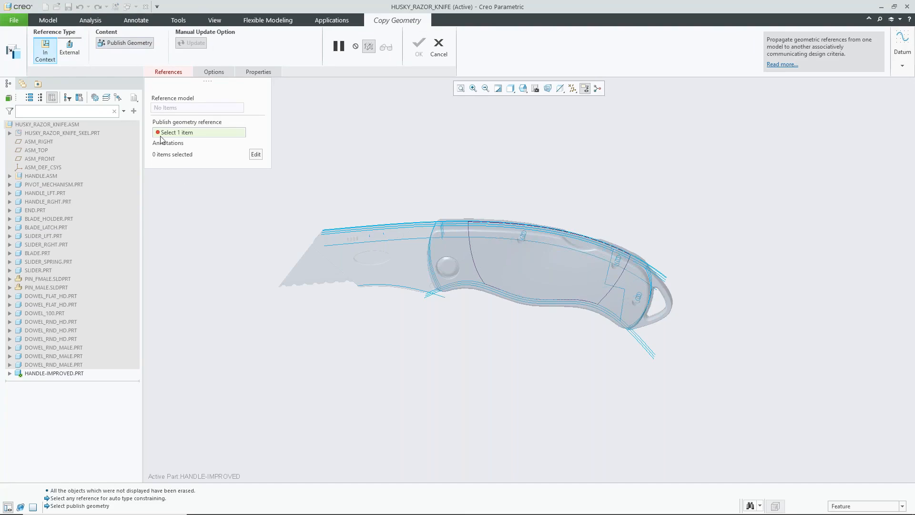
pyautogui.moveTo(528, 175)
pyautogui.mouseDown(button='middle')
pyautogui.moveTo(497, 179)
pyautogui.moveTo(615, 199)
pyautogui.mouseUp(button='middle')
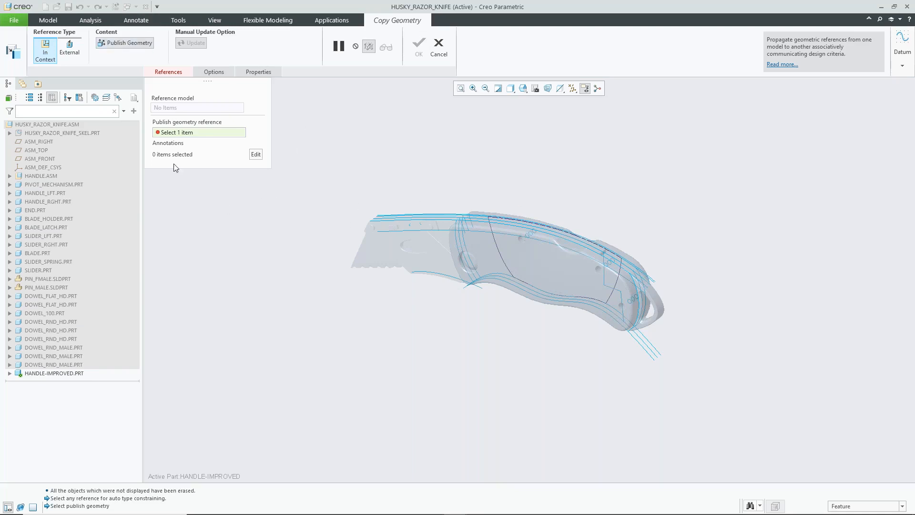
pyautogui.click(9, 133)
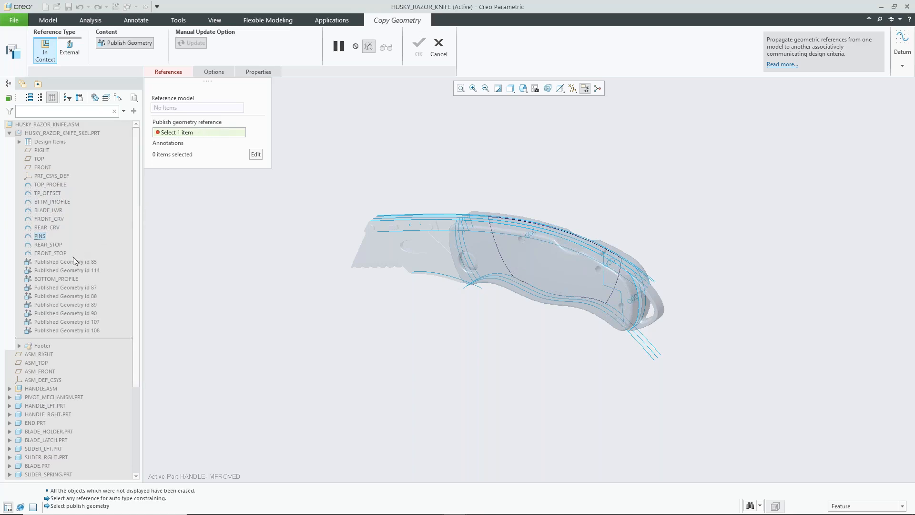
pyautogui.click(61, 262)
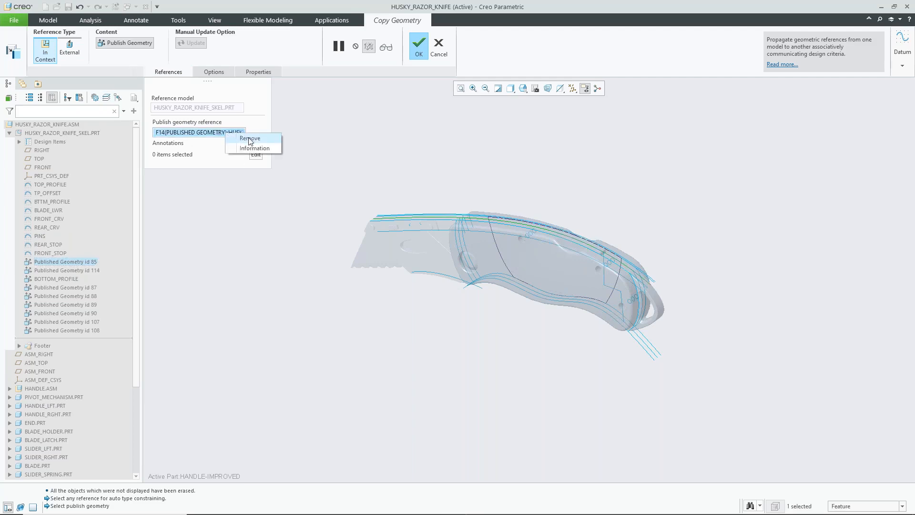
pyautogui.click(251, 137)
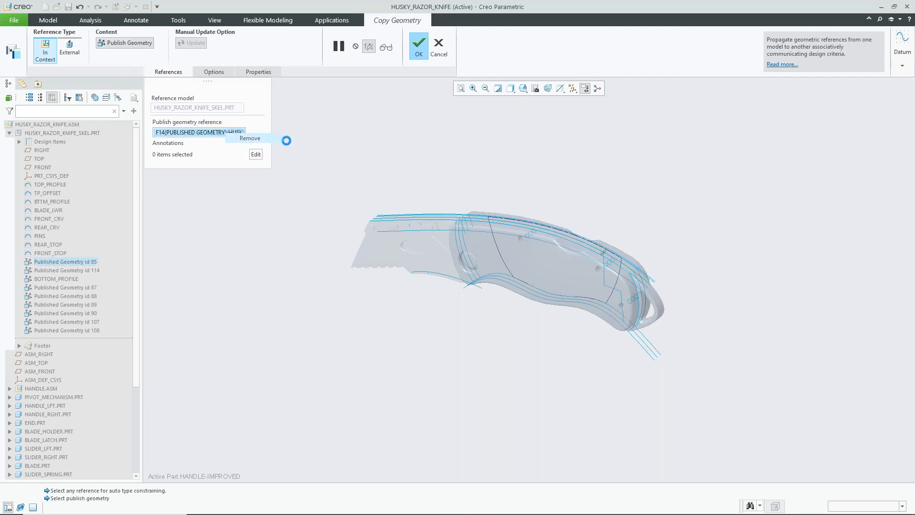
pyautogui.click(127, 44)
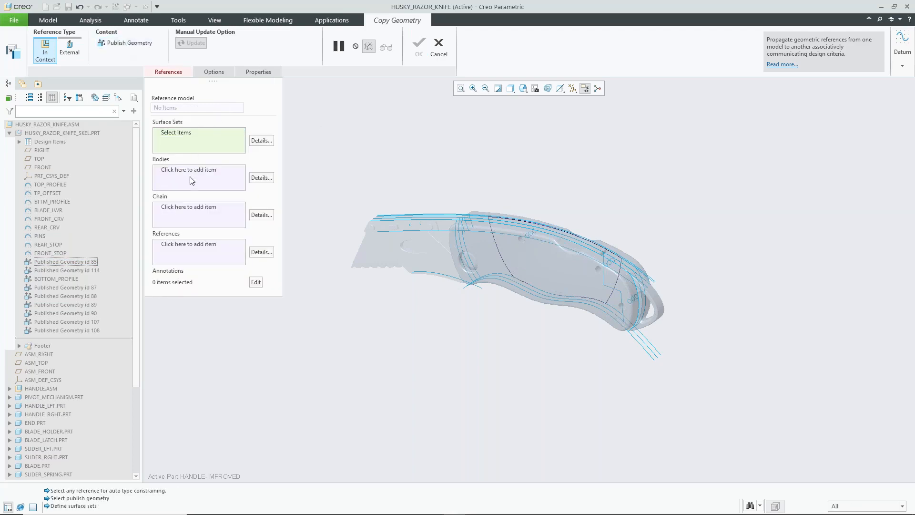
pyautogui.click(198, 206)
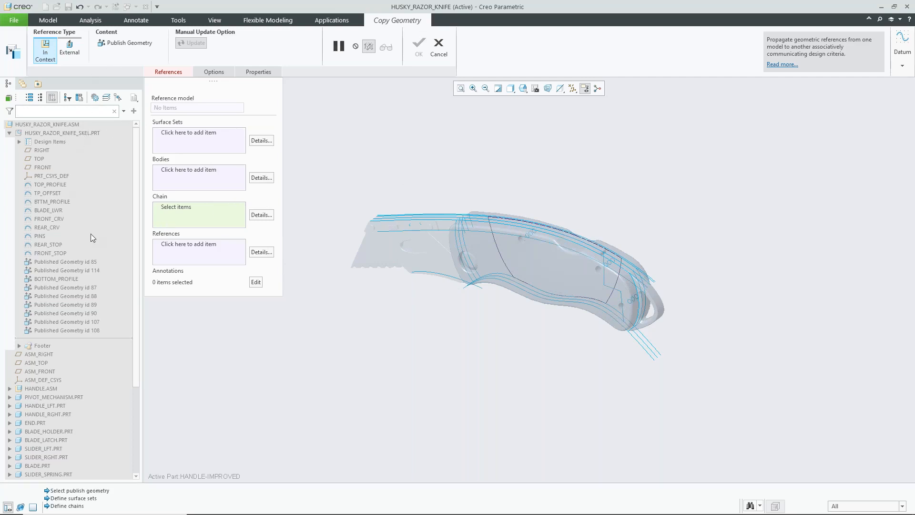
pyautogui.click(437, 46)
pyautogui.click(448, 281)
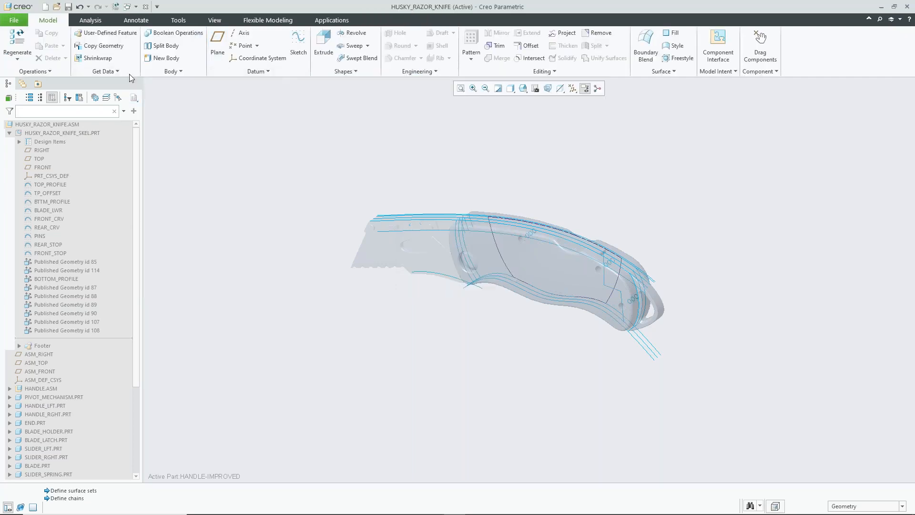
# Step: Switch to the HUSKY_RAZOR_KNIFE_SKEL.PRT window and examine which curves the Published Geometry features from id 114 to id 108 contain
pyautogui.click(136, 6)
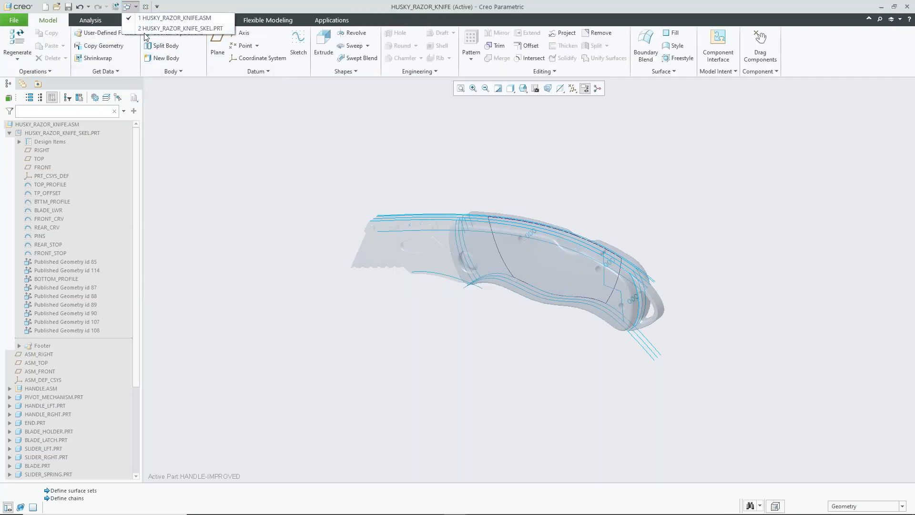
pyautogui.click(180, 28)
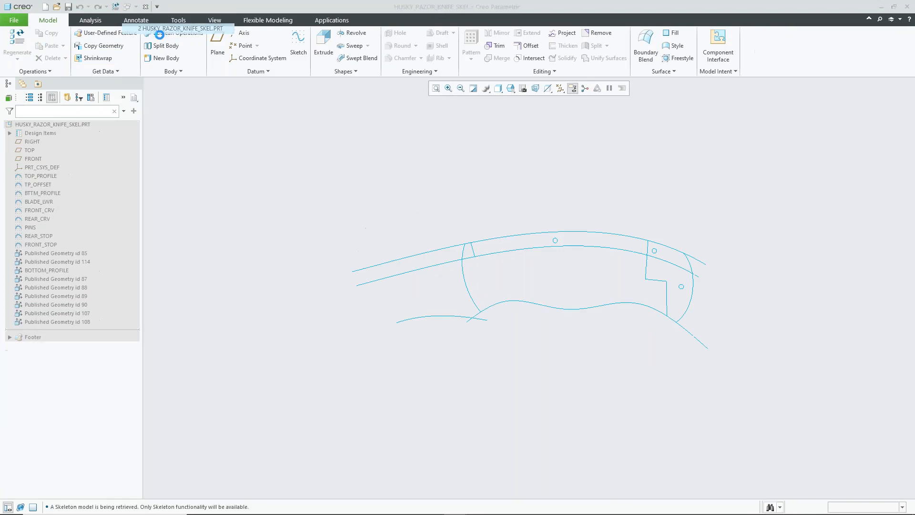
pyautogui.click(71, 262)
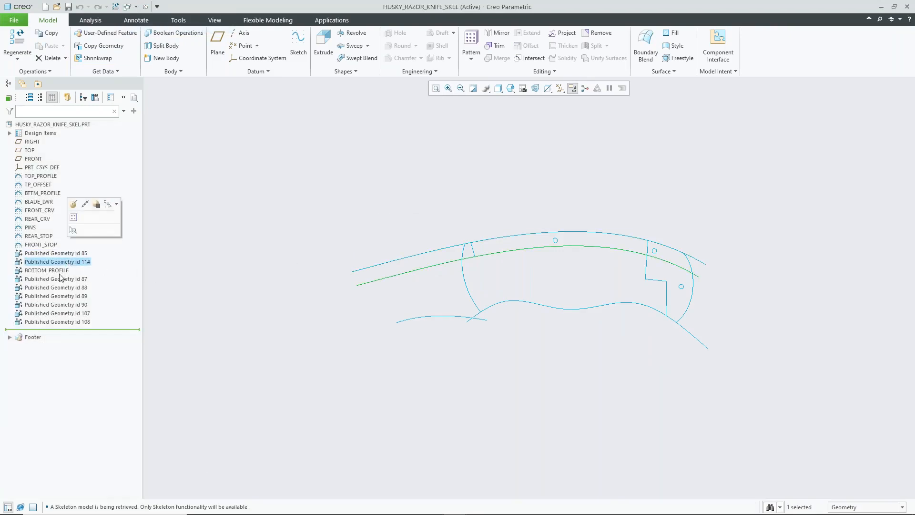
pyautogui.click(60, 287)
pyautogui.click(58, 270)
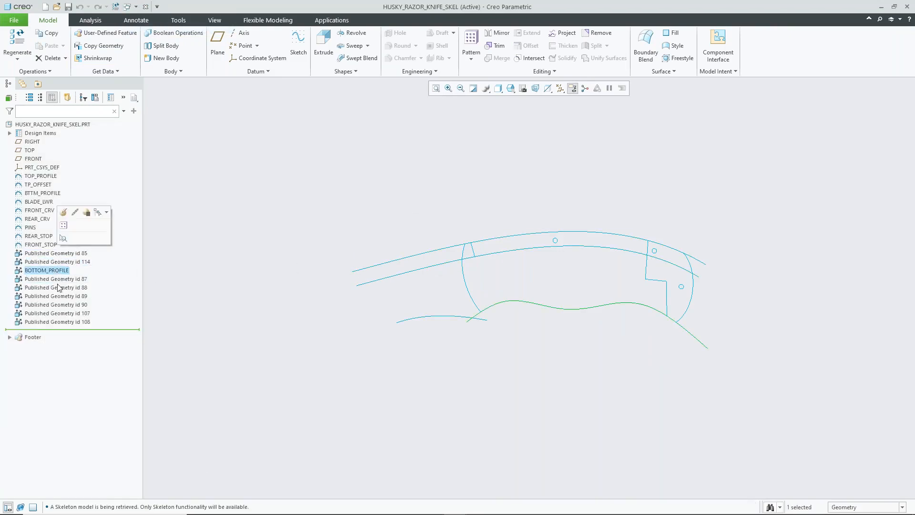
pyautogui.click(59, 288)
pyautogui.click(59, 296)
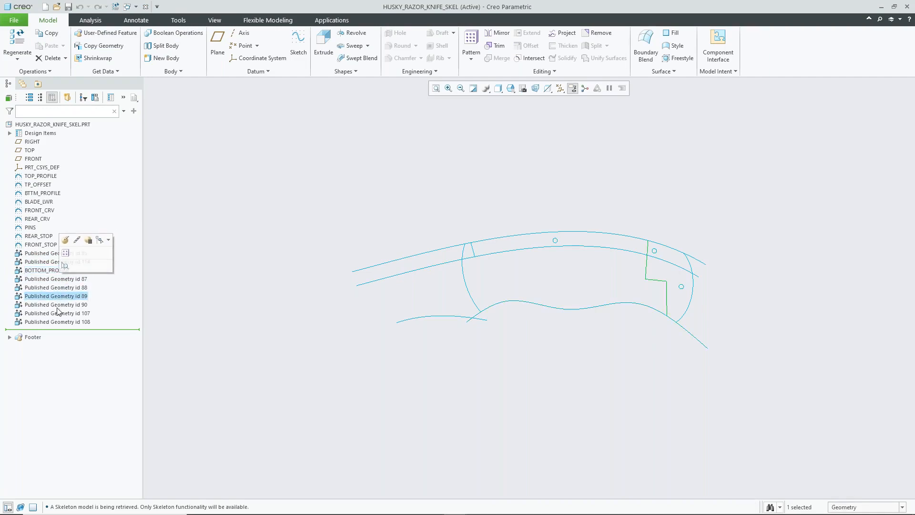
pyautogui.click(58, 305)
pyautogui.click(57, 312)
pyautogui.click(58, 322)
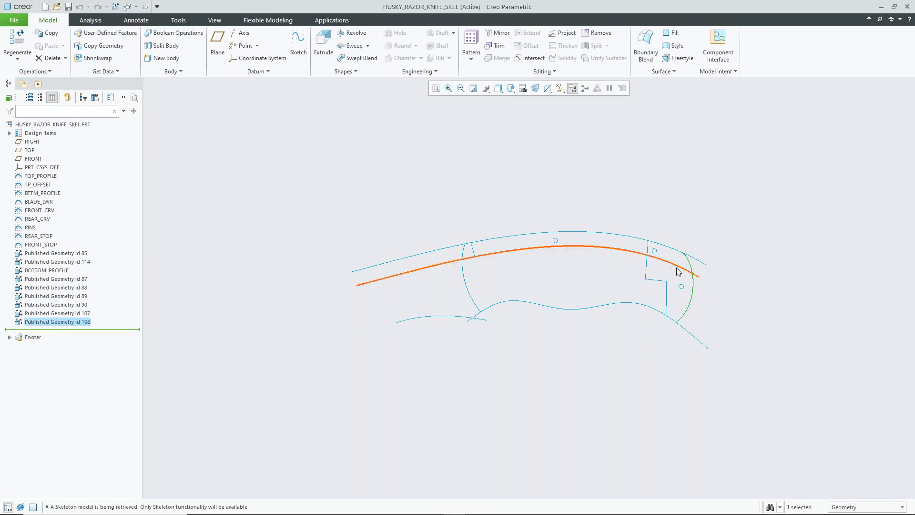
pyautogui.click(493, 155)
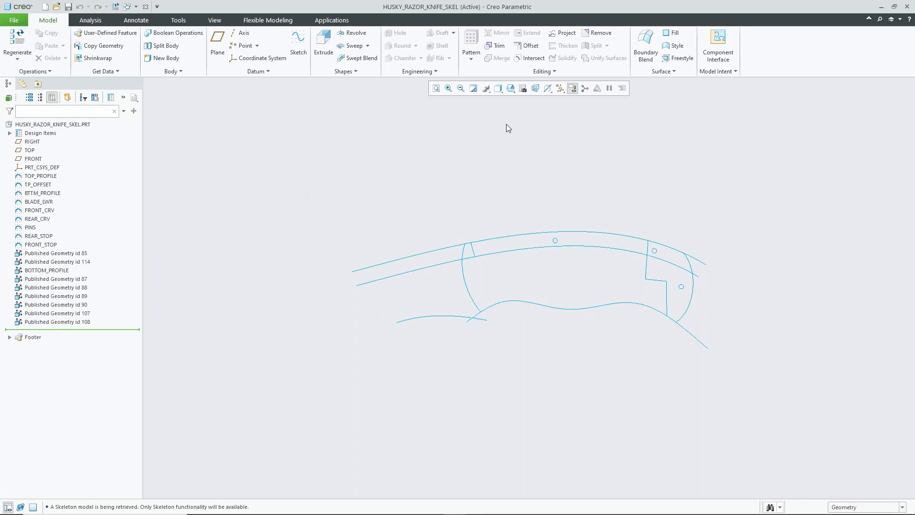
# Step: Create a Publish Geometry feature in the skeleton with three chains: the upper top profile curve, the rear curve and the bottom profile curve
pyautogui.click(176, 21)
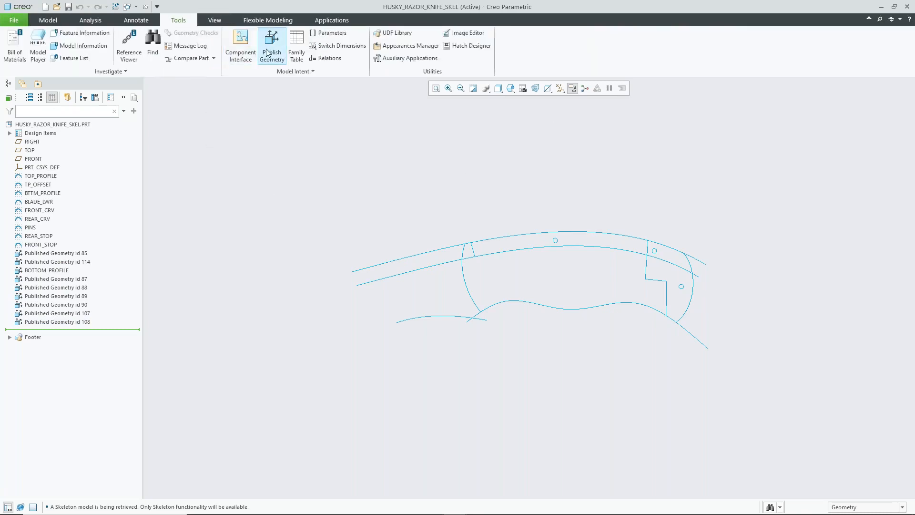
pyautogui.click(49, 21)
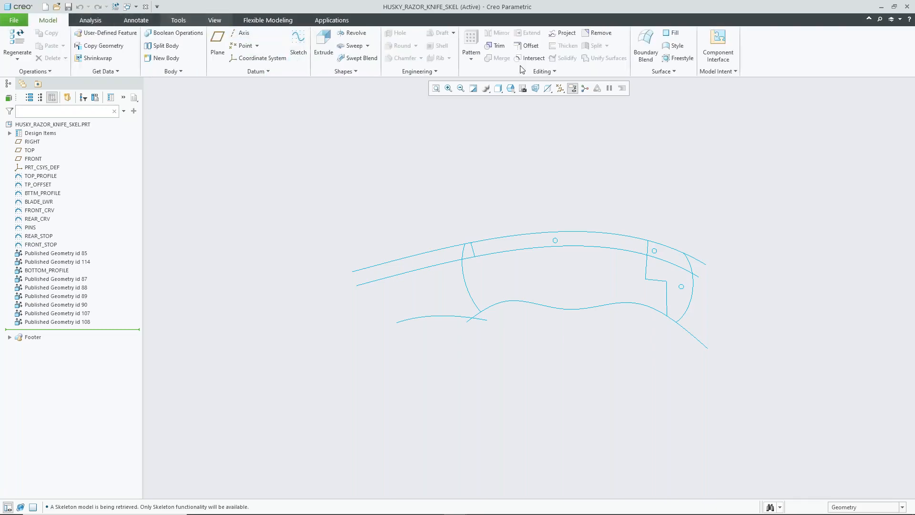
pyautogui.click(720, 71)
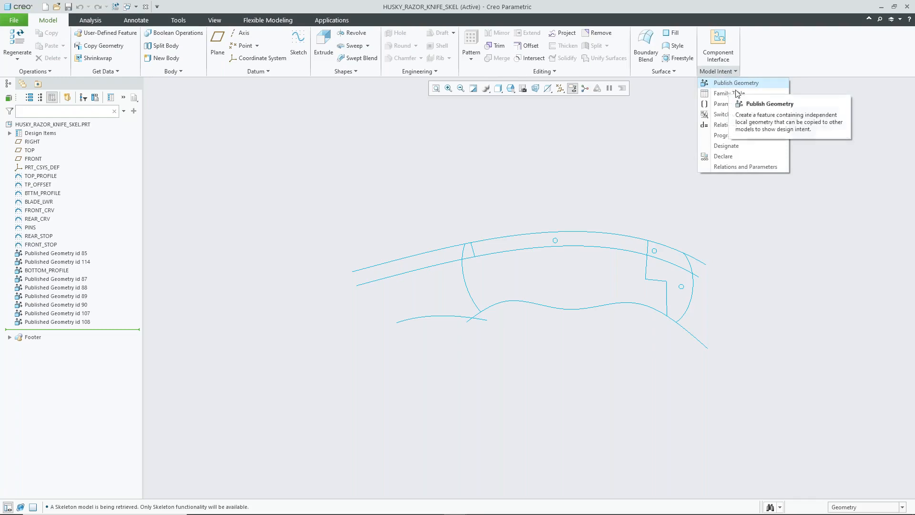
pyautogui.click(729, 85)
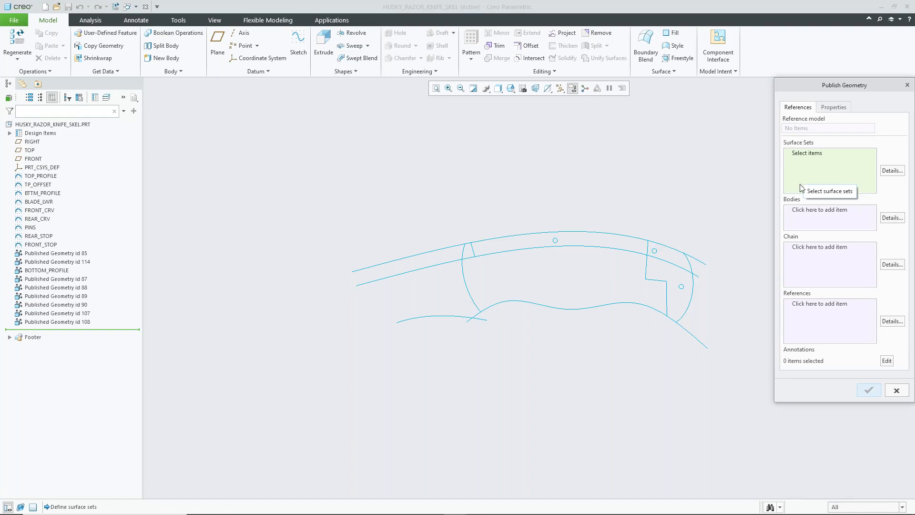
pyautogui.click(824, 249)
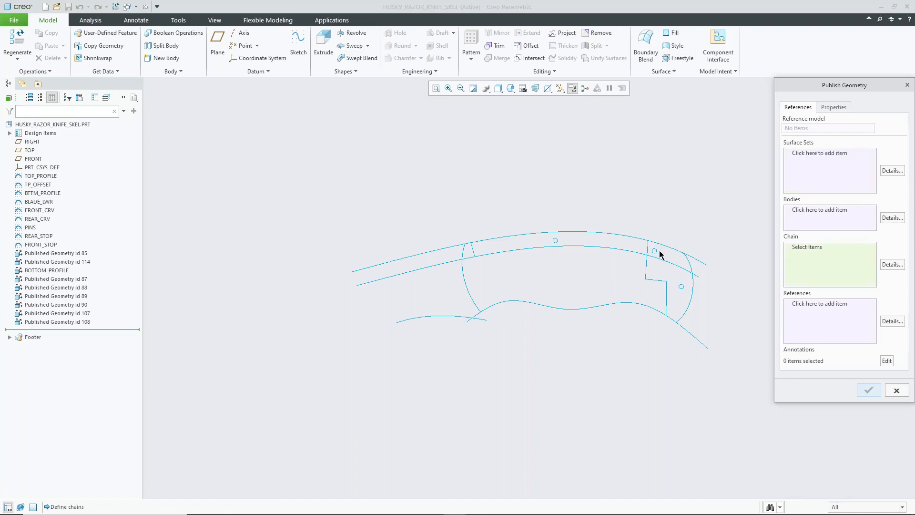
pyautogui.click(607, 234)
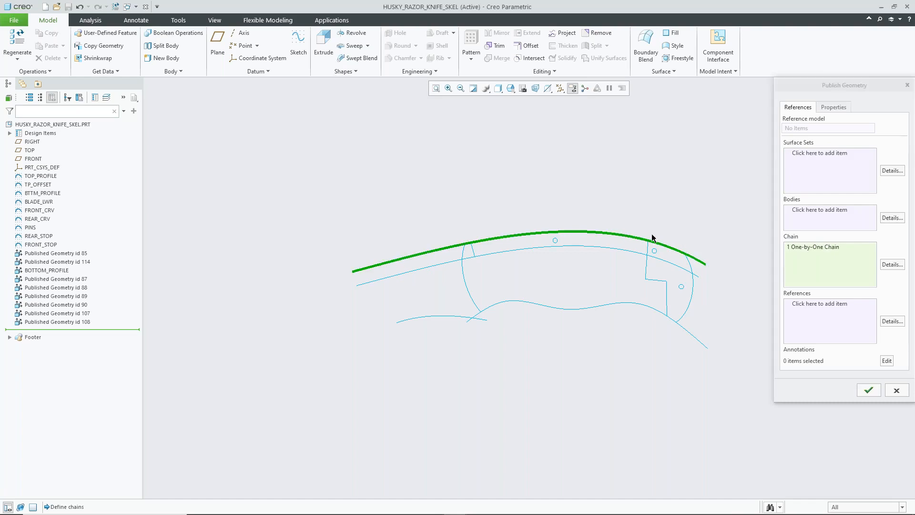
pyautogui.click(692, 298)
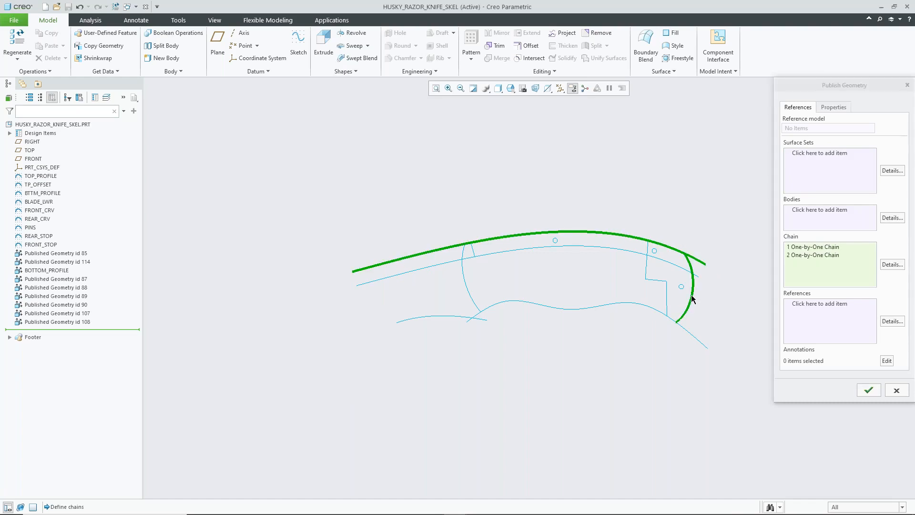
pyautogui.click(634, 304)
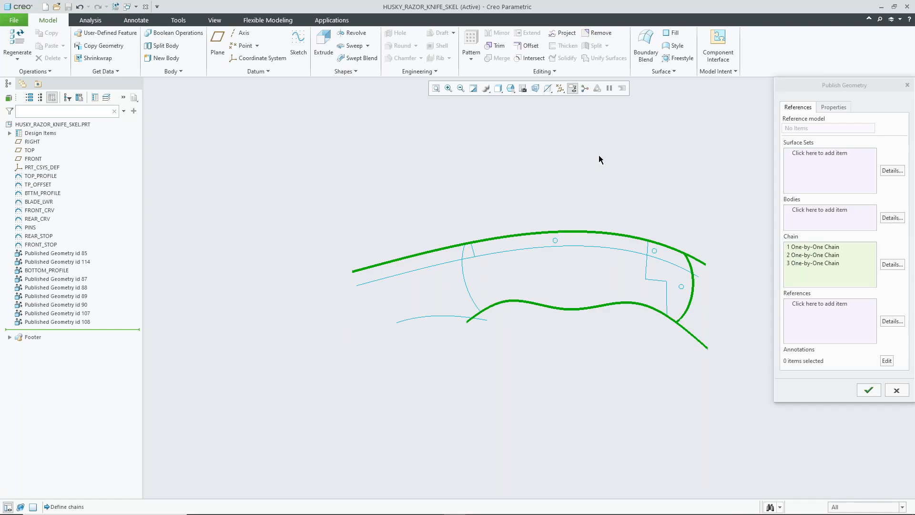
pyautogui.click(869, 390)
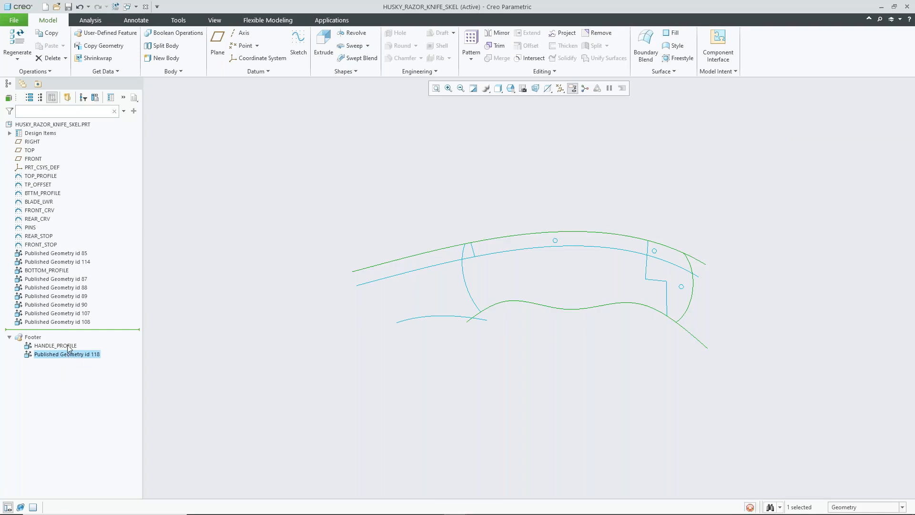
# Step: Delete the existing HANDLE_PROFILE published geometry from the skeleton's footer
pyautogui.rightClick(69, 346)
pyautogui.click(96, 397)
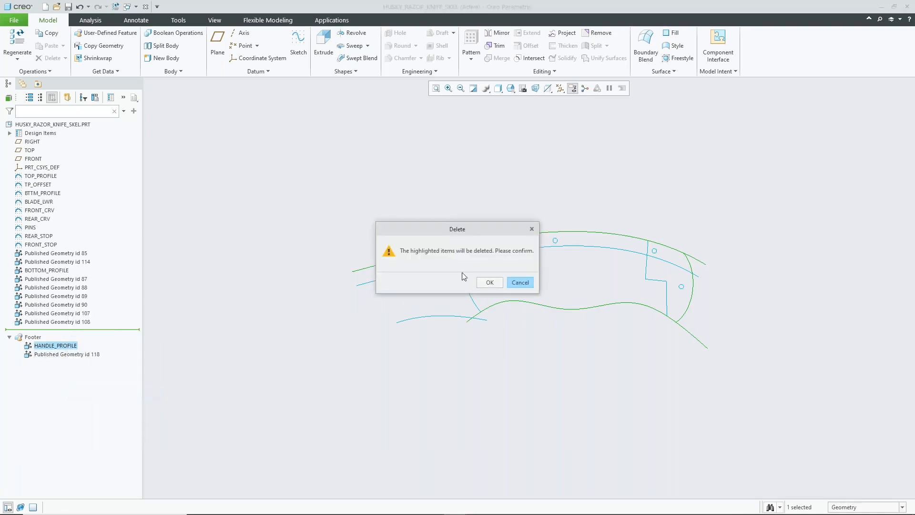
pyautogui.click(491, 280)
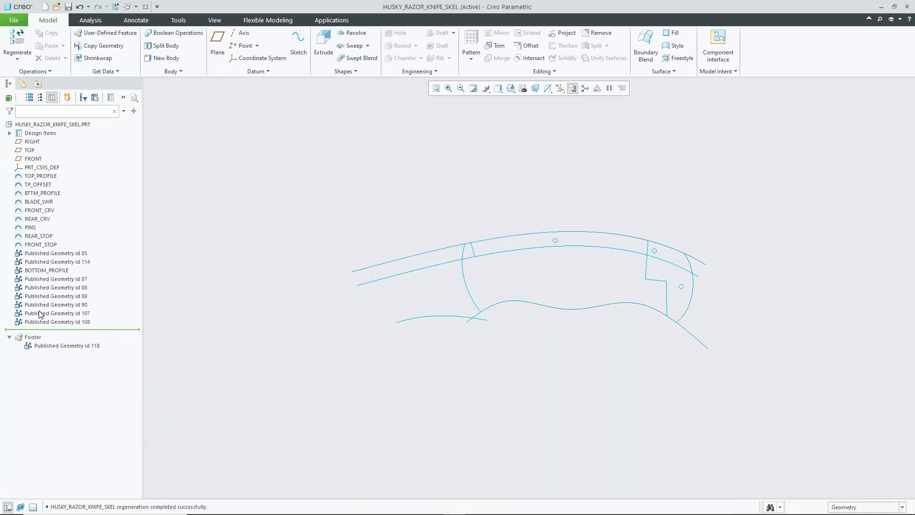
# Step: Redefine the new published geometry feature in the footer to name it Handle_Profile
pyautogui.click(60, 348)
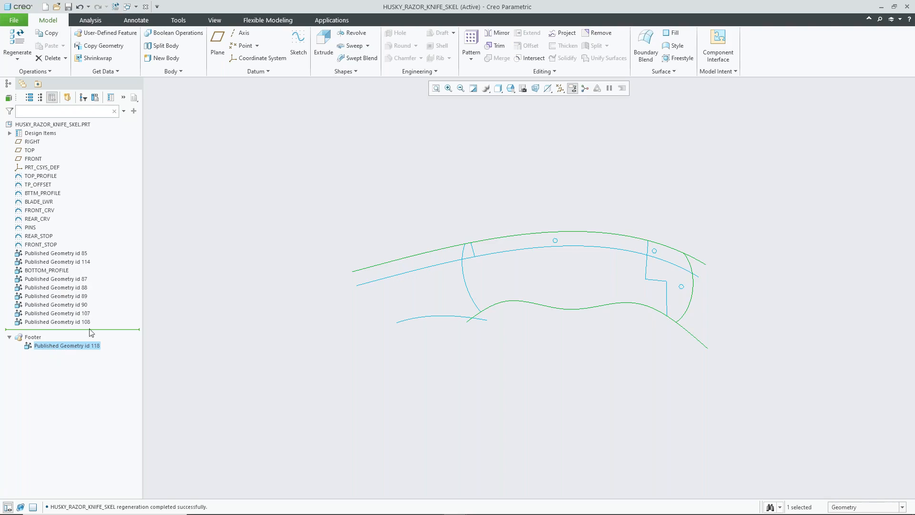
pyautogui.rightClick(70, 349)
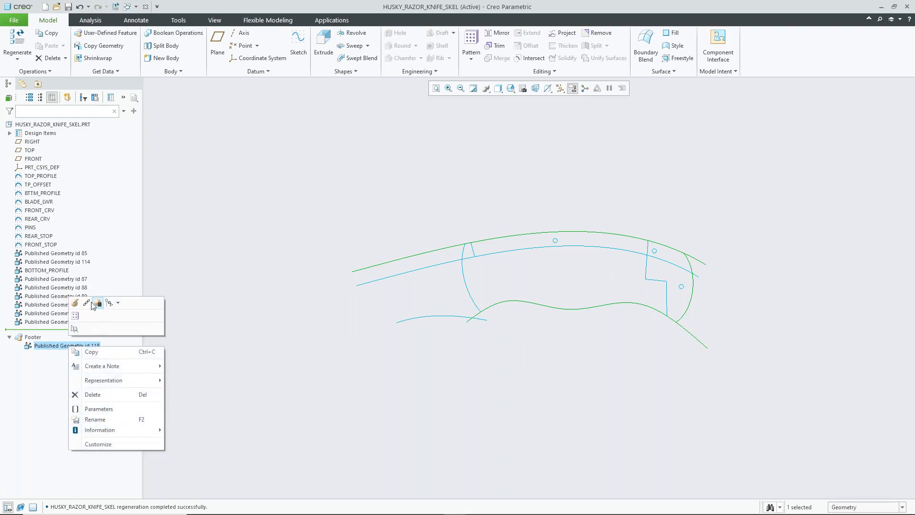
pyautogui.click(95, 304)
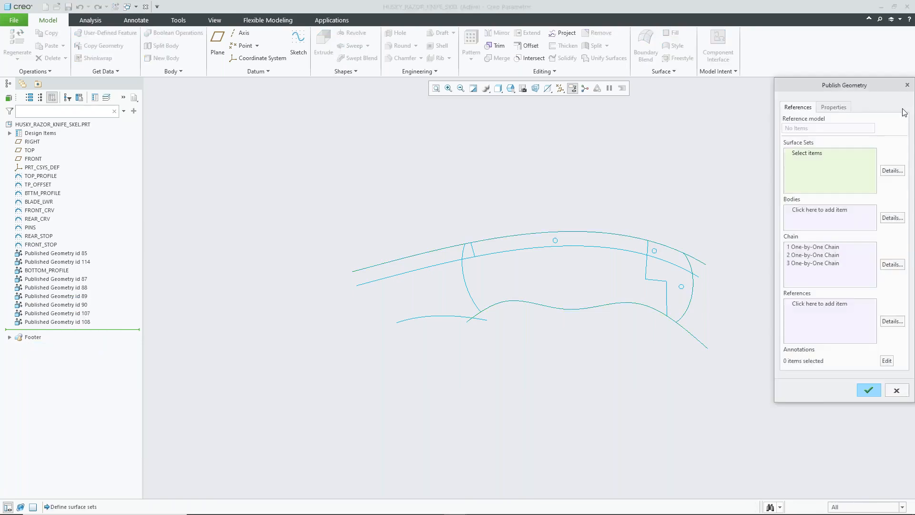
pyautogui.click(839, 108)
pyautogui.doubleClick(847, 125)
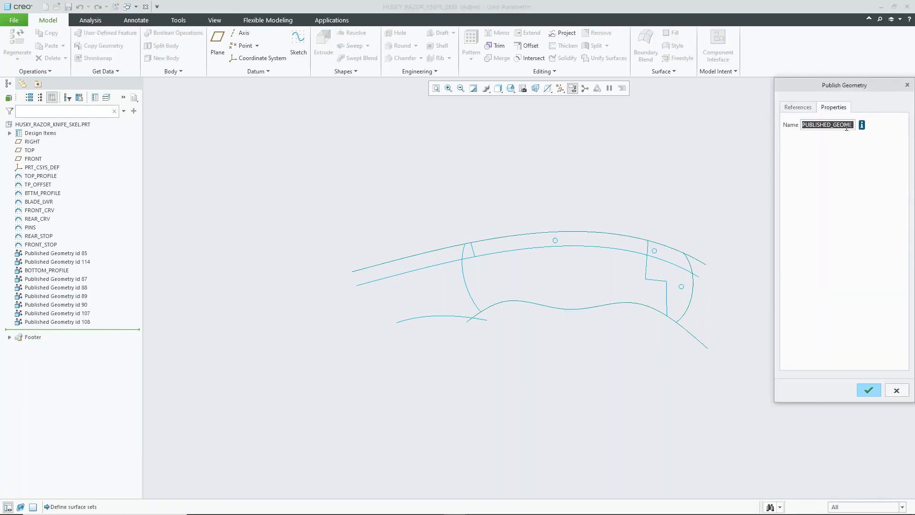
pyautogui.write('Handle_Pro')
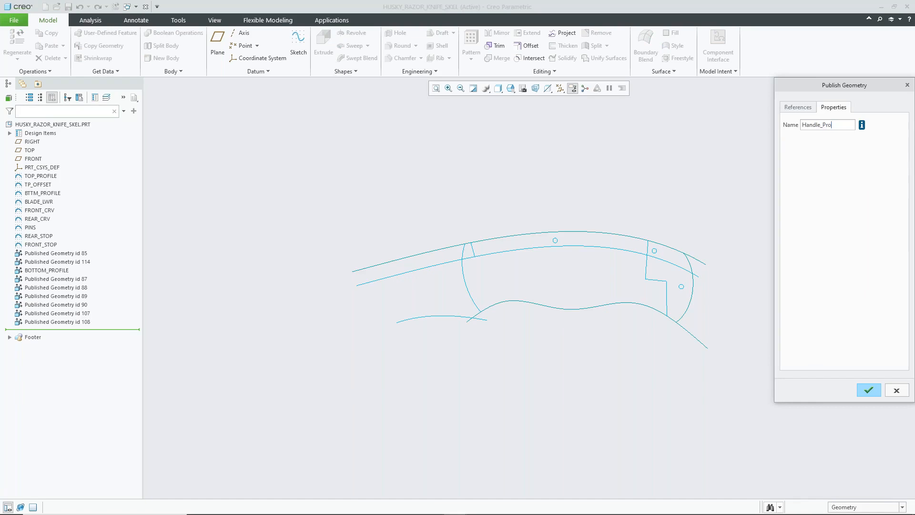
pyautogui.write('file')
pyautogui.click(869, 390)
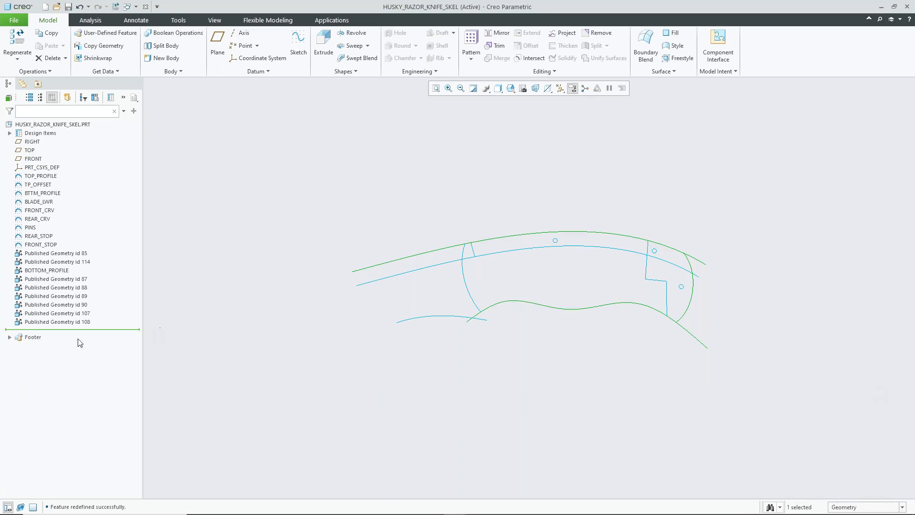
pyautogui.click(10, 337)
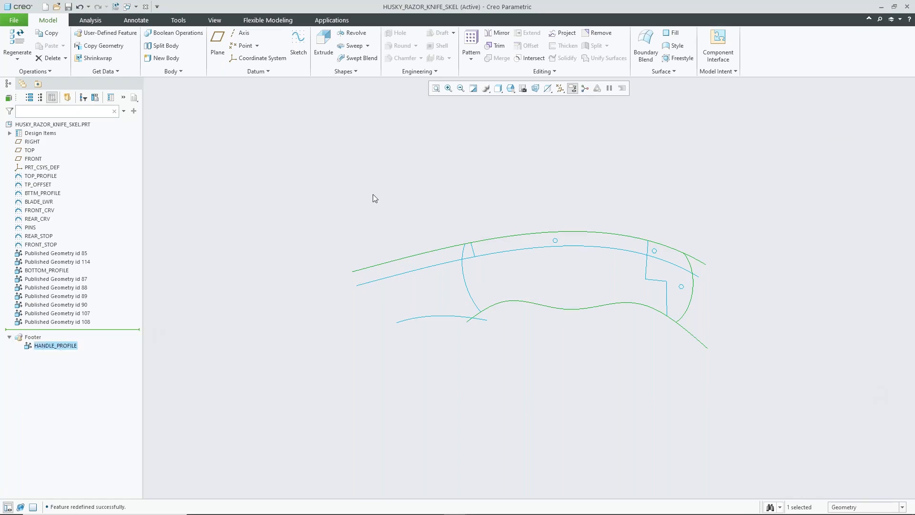
pyautogui.click(438, 168)
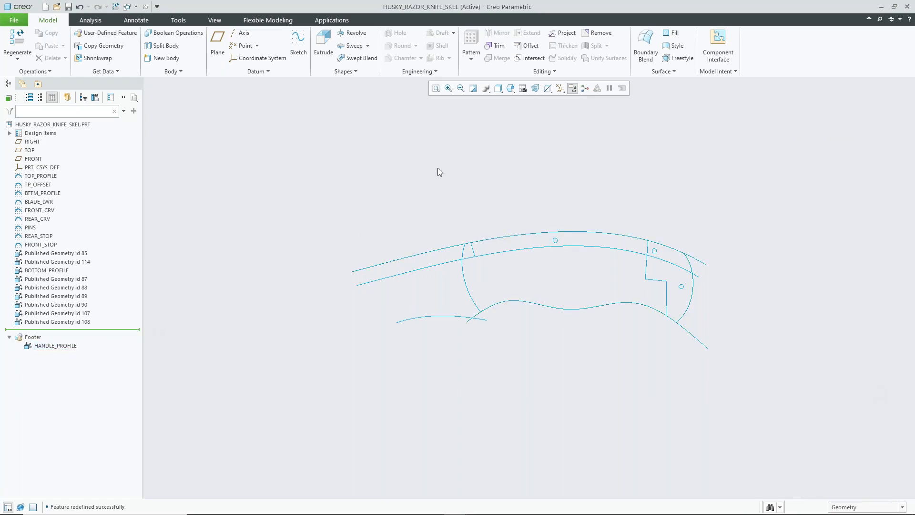
# Step: Return to the HUSKY_RAZOR_KNIFE.ASM window and activate HANDLE-IMPROVED.PRT for editing within the assembly
pyautogui.click(127, 7)
pyautogui.click(168, 18)
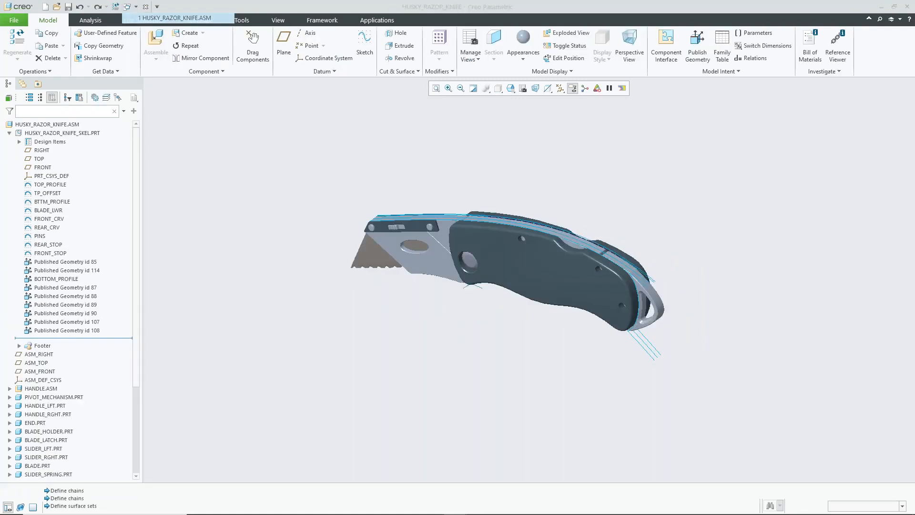
pyautogui.scroll(-5, 129, 334)
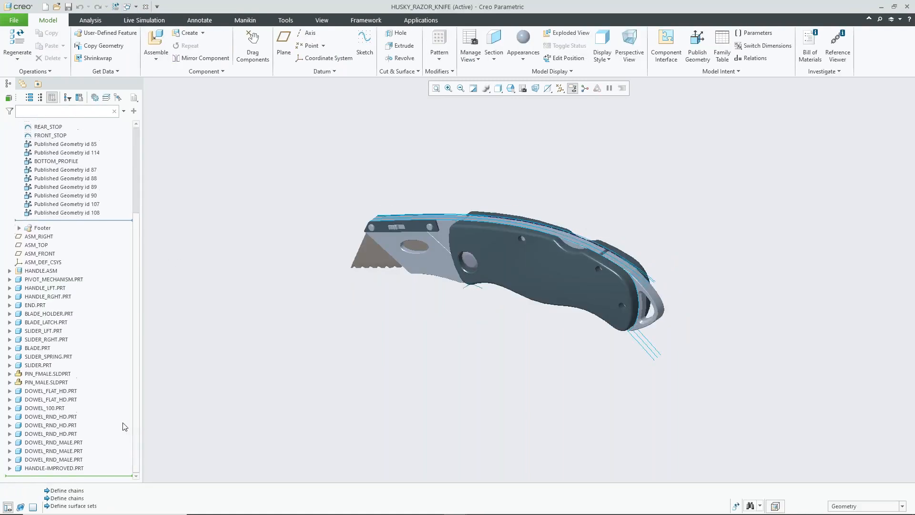
pyautogui.click(54, 468)
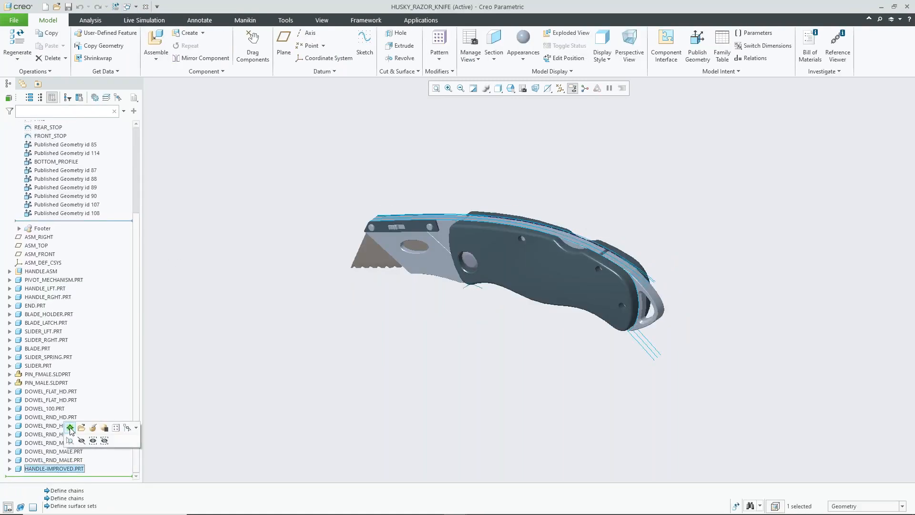
pyautogui.click(70, 427)
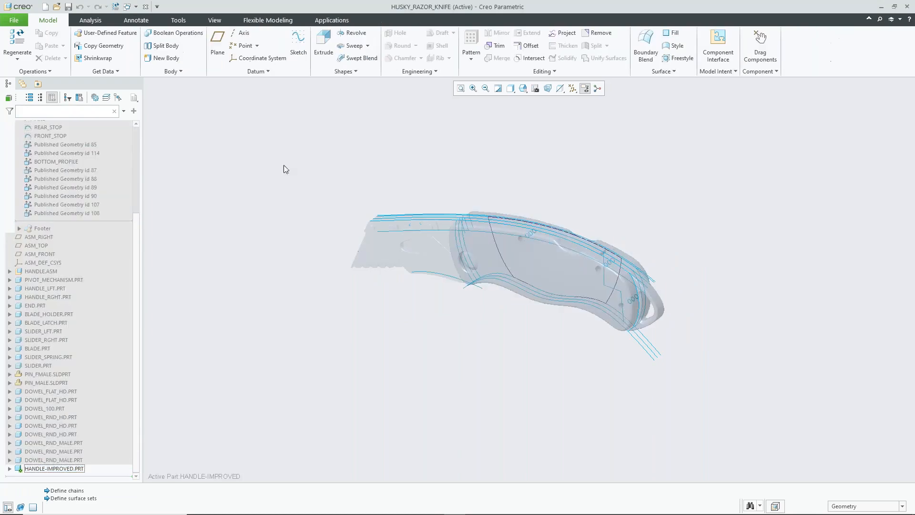
# Step: Create a Copy Geometry feature in HANDLE-IMPROVED.PRT that references the HANDLE_PROFILE published geometry in the skeleton's footer
pyautogui.click(114, 46)
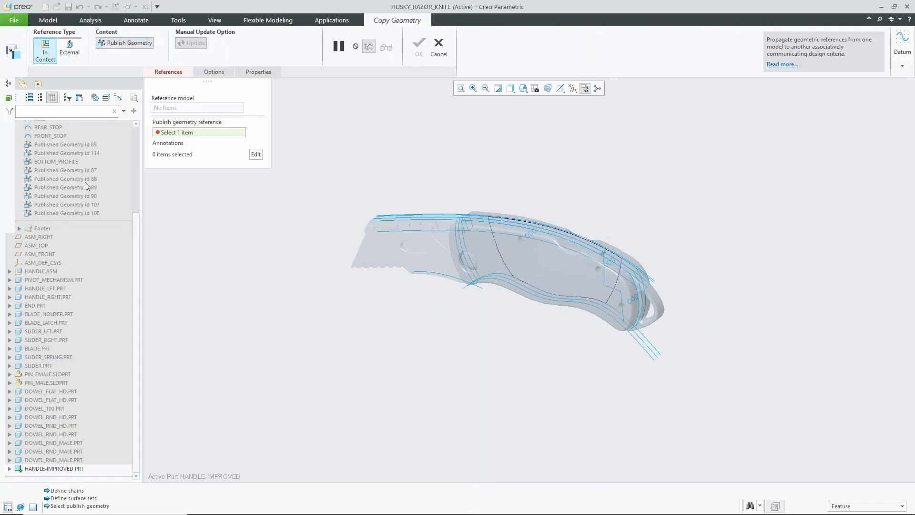
pyautogui.scroll(5, 85, 182)
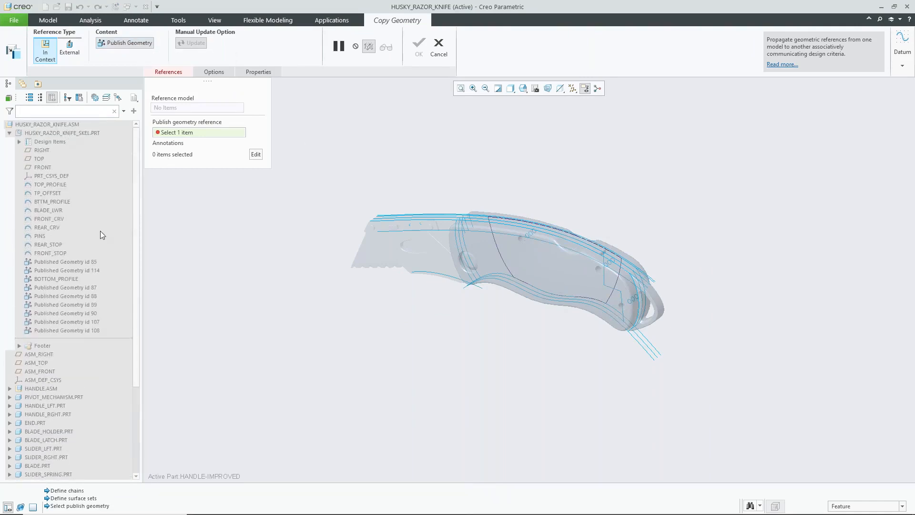
pyautogui.scroll(-2, 36, 297)
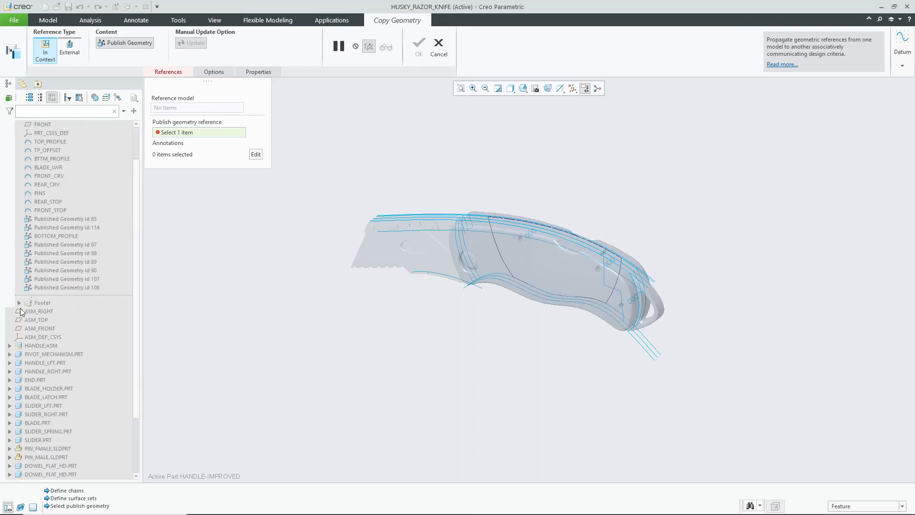
pyautogui.click(19, 303)
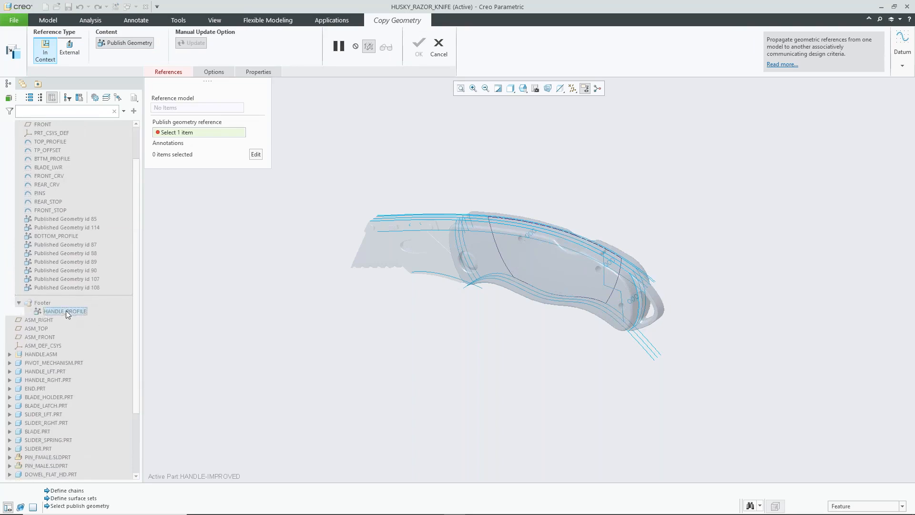
pyautogui.click(66, 310)
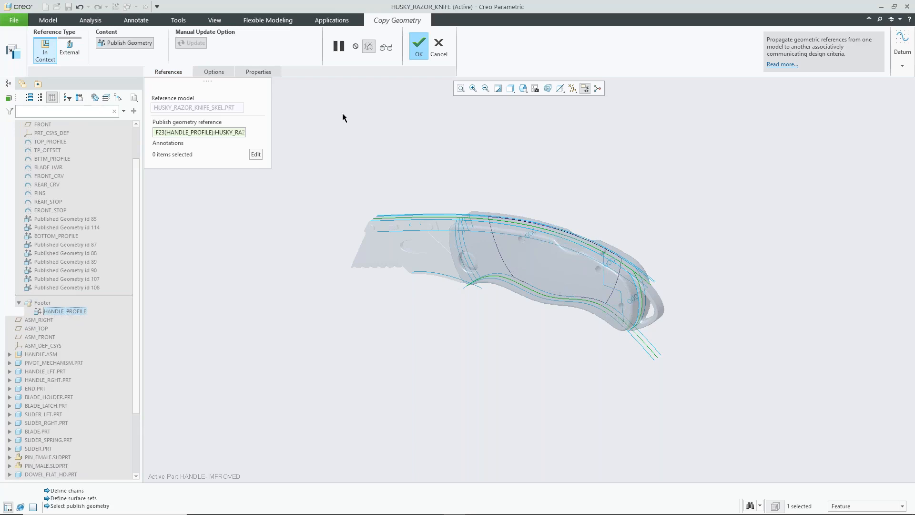
pyautogui.click(419, 46)
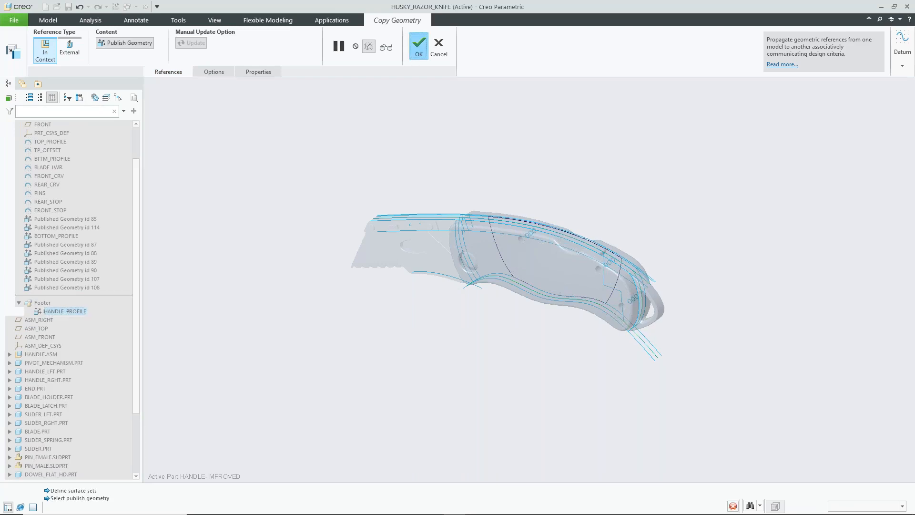
pyautogui.click(457, 147)
# Step: Open HANDLE-IMPROVED.PRT from the assembly in its own window
pyautogui.scroll(-4, 164, 296)
pyautogui.scroll(-3, 137, 315)
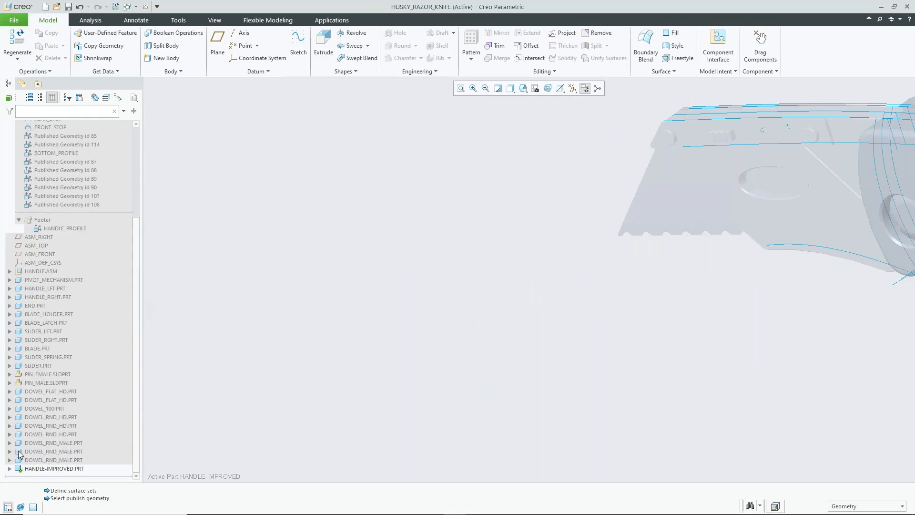
pyautogui.rightClick(69, 470)
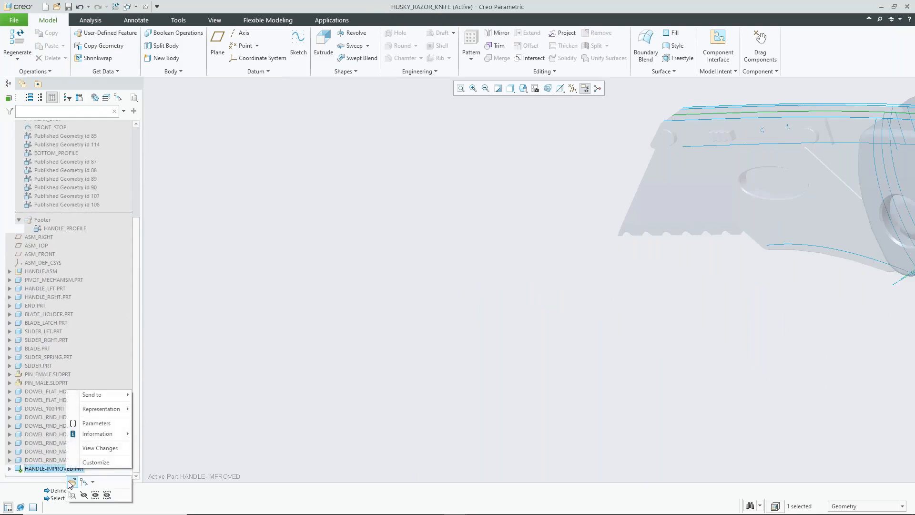
pyautogui.click(72, 482)
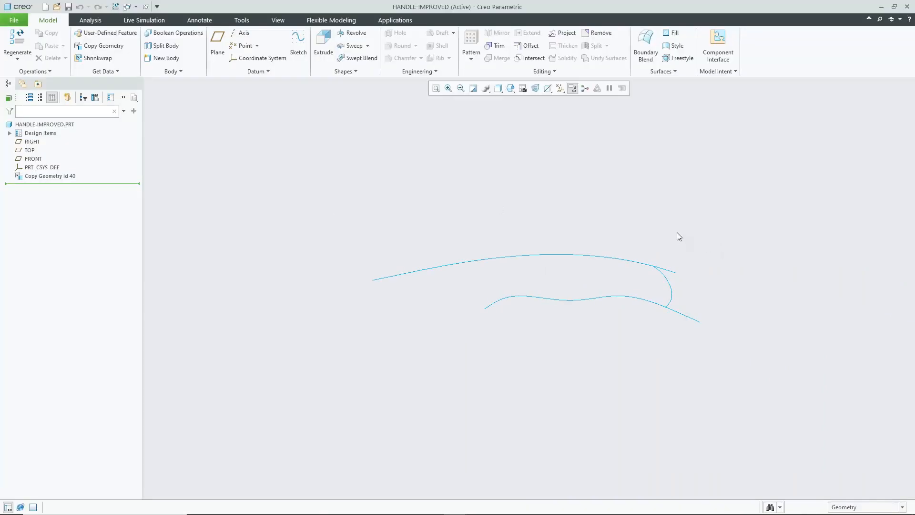
# Step: Start an Extrude sketch on the FRONT plane and project the copied top, rear and bottom profile curves into it
pyautogui.moveTo(679, 237); pyautogui.dragTo(627, 215, button='middle')
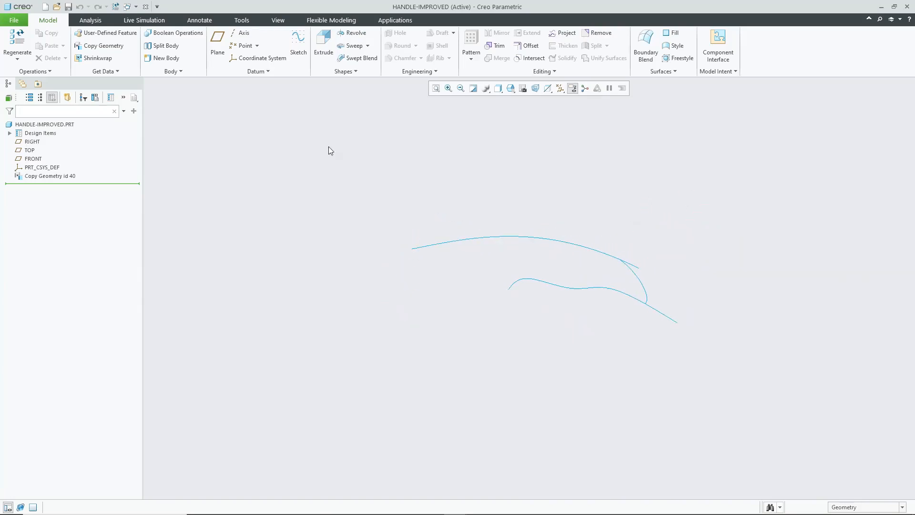
pyautogui.click(33, 159)
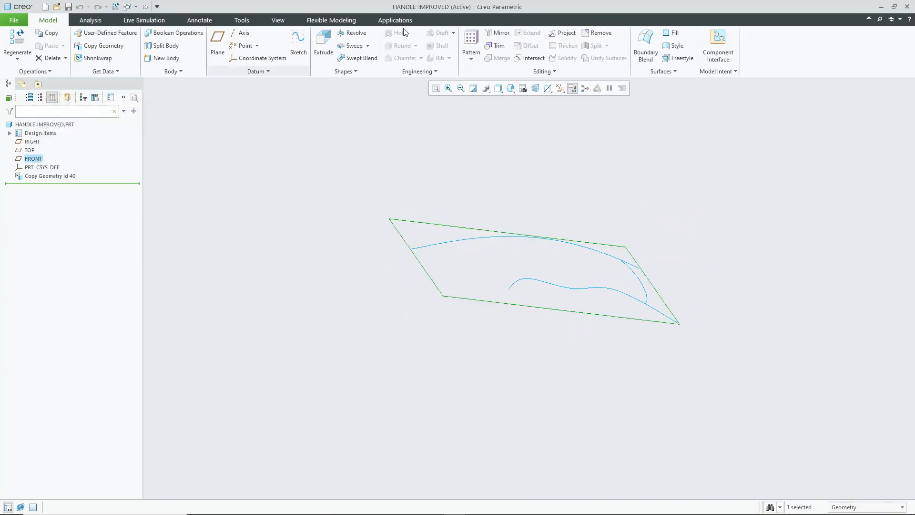
pyautogui.click(333, 46)
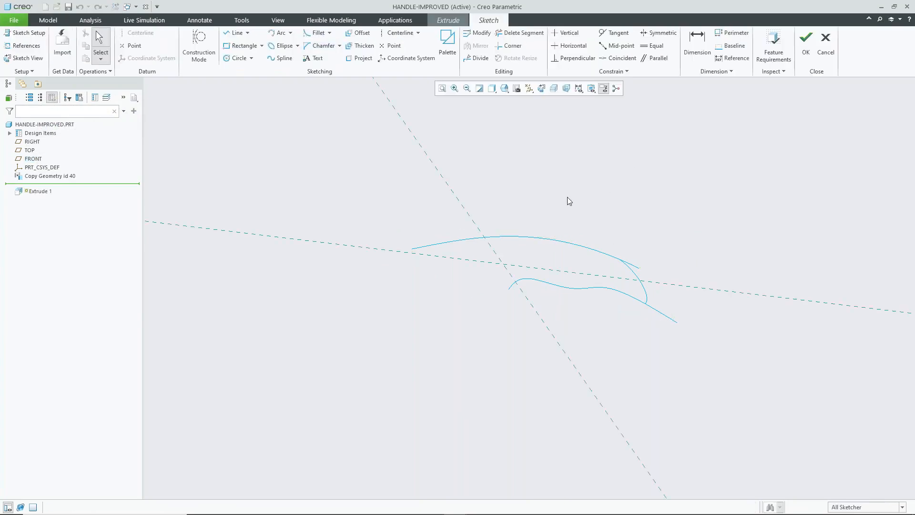
pyautogui.click(553, 90)
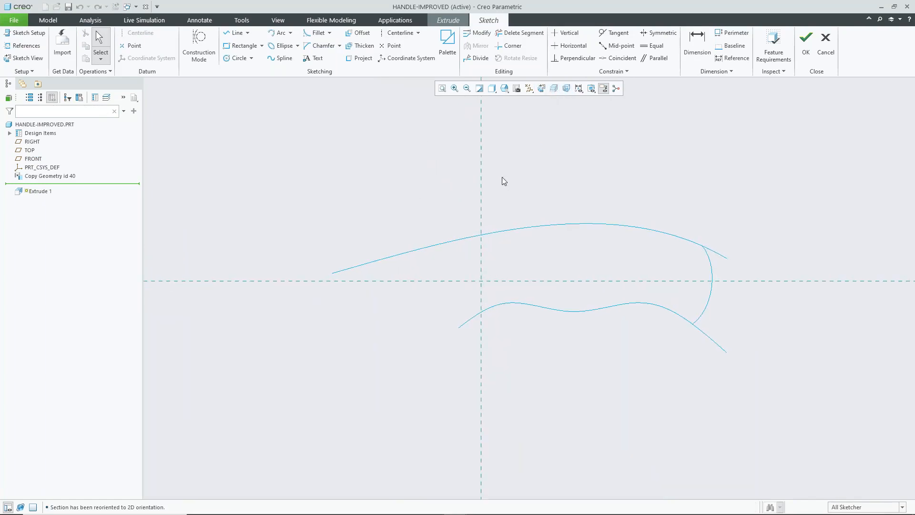
pyautogui.click(358, 58)
pyautogui.click(534, 229)
pyautogui.click(713, 279)
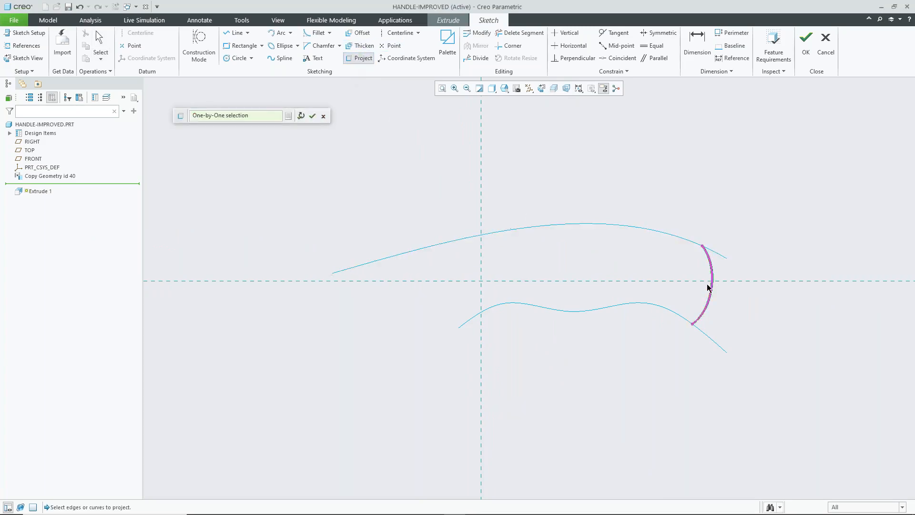
pyautogui.click(642, 233)
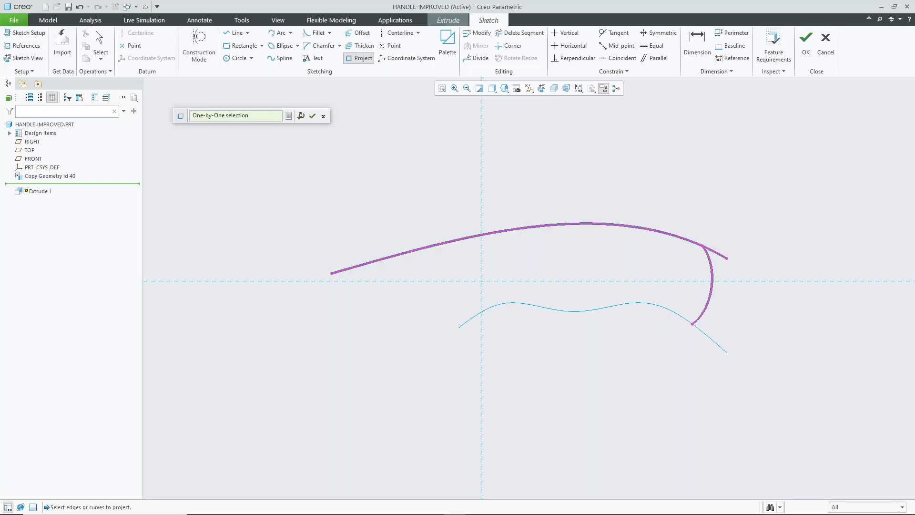
pyautogui.click(624, 306)
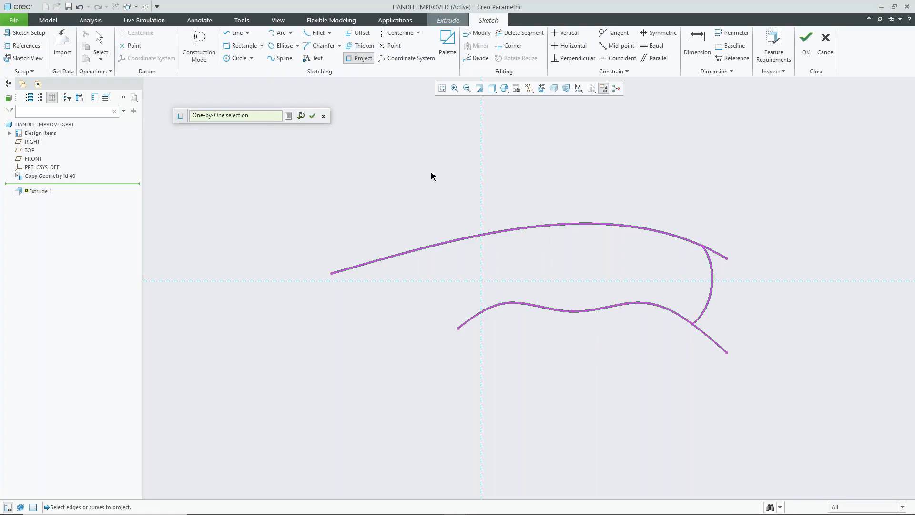
pyautogui.middleClick(437, 158)
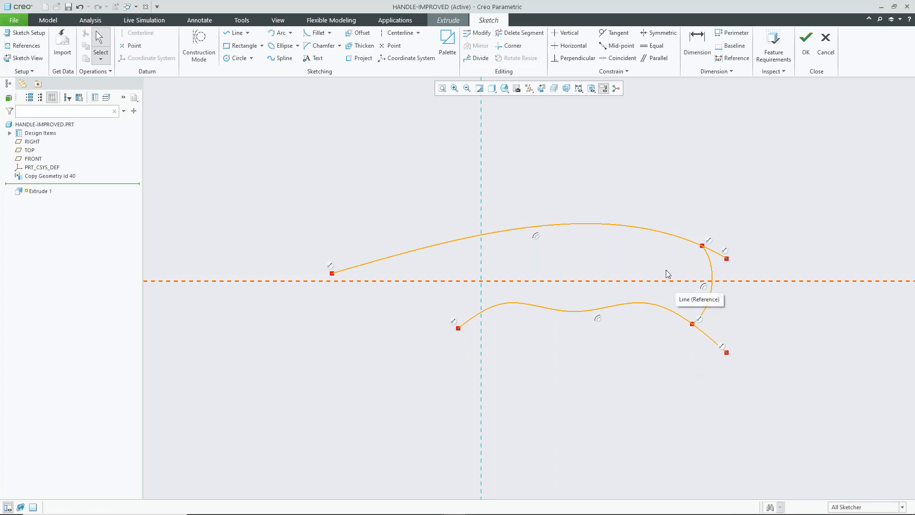
# Step: Trim the projected top and bottom curves to corners with the rear curve, removing their overhanging ends
pyautogui.click(509, 45)
pyautogui.click(669, 234)
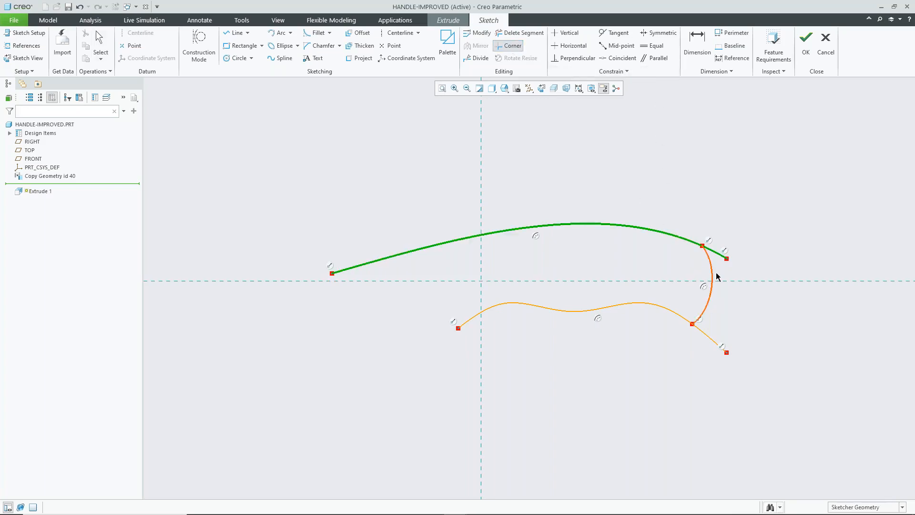
pyautogui.click(714, 273)
pyautogui.click(683, 318)
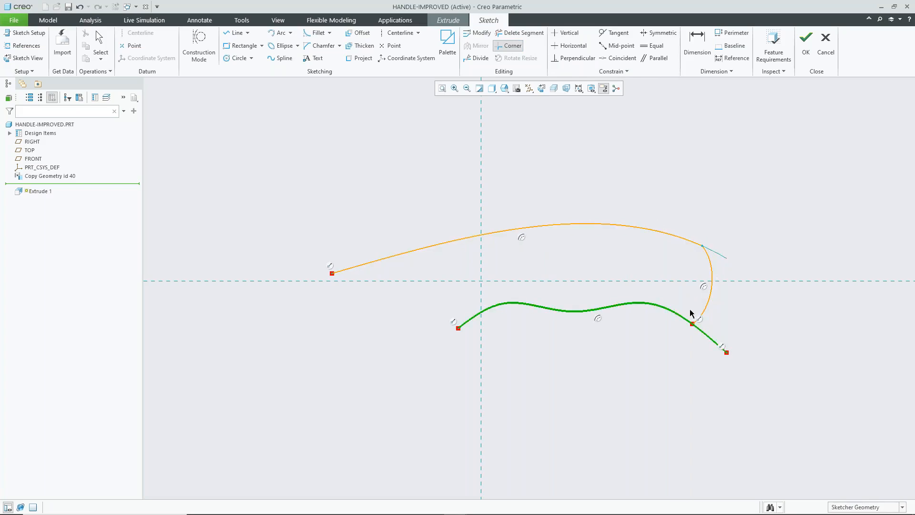
pyautogui.click(711, 303)
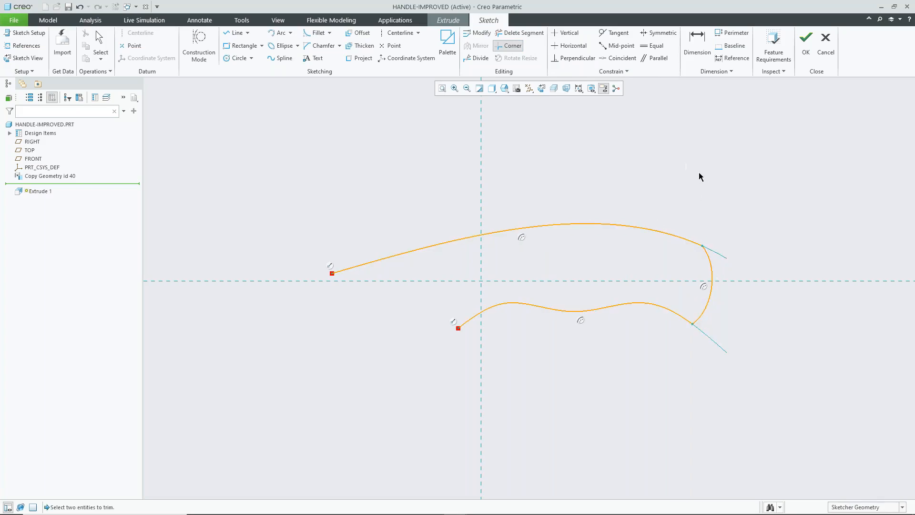
pyautogui.click(806, 44)
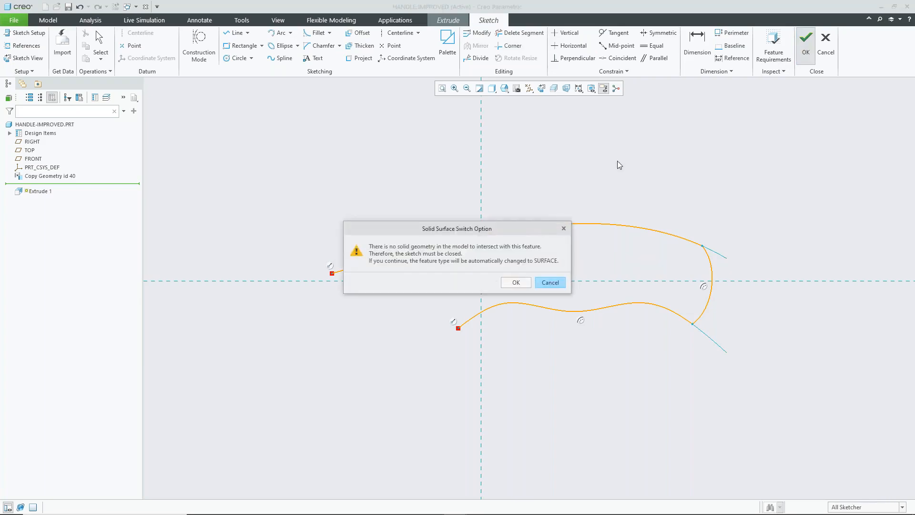
pyautogui.click(551, 283)
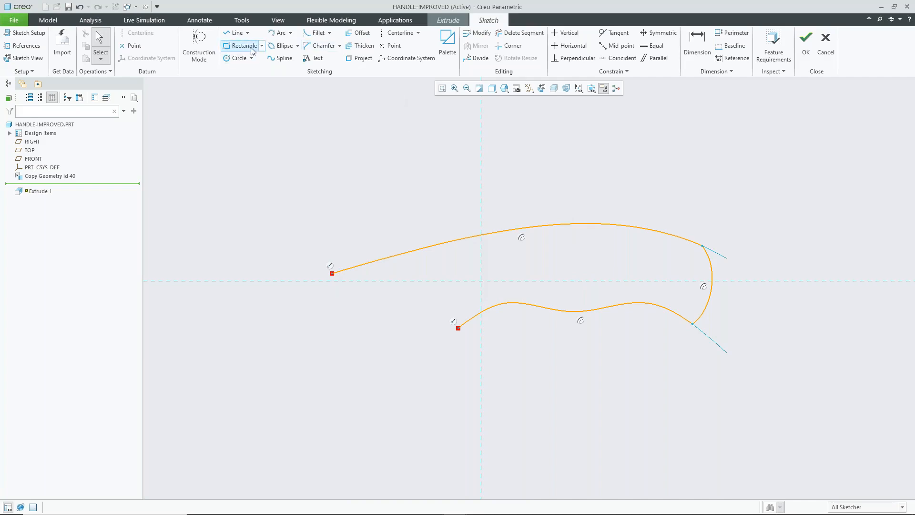
# Step: Close the profile with an arc joining the open front ends of the top and bottom curves, and finish the sketch
pyautogui.click(278, 33)
pyautogui.click(332, 273)
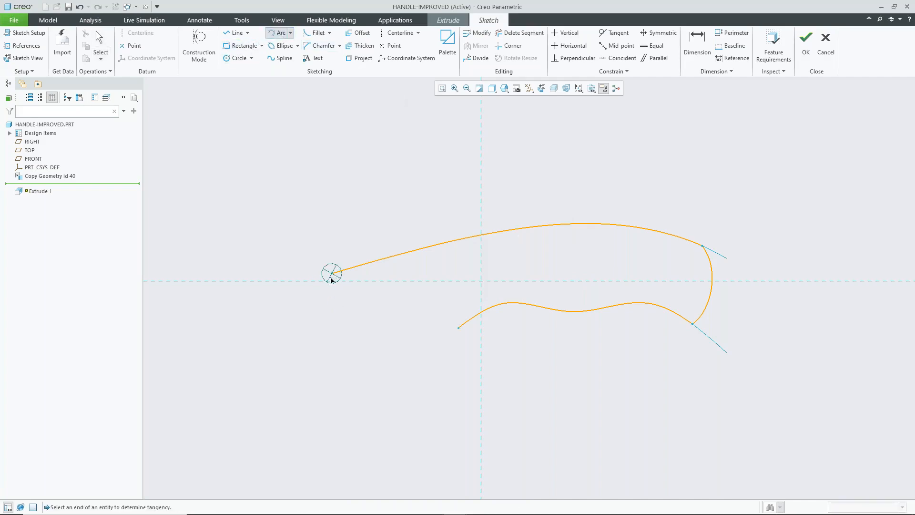
pyautogui.click(459, 329)
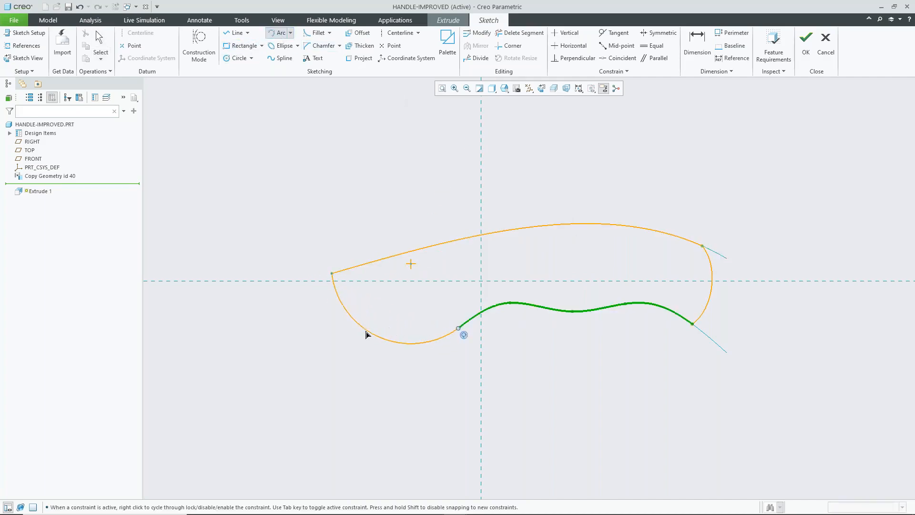
pyautogui.click(369, 335)
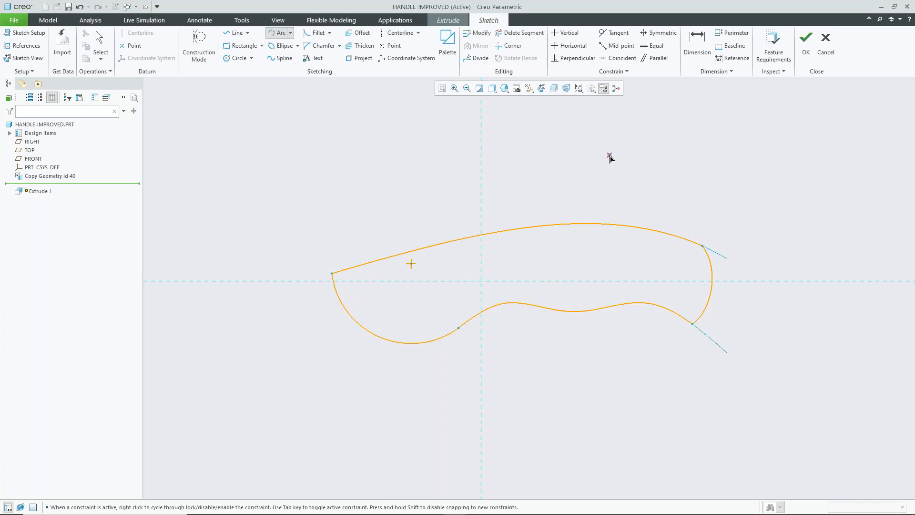
pyautogui.click(806, 45)
# Step: Extrude the handle profile as a solid with a symmetric depth of 1.00
pyautogui.moveTo(609, 218); pyautogui.dragTo(581, 258, button='middle')
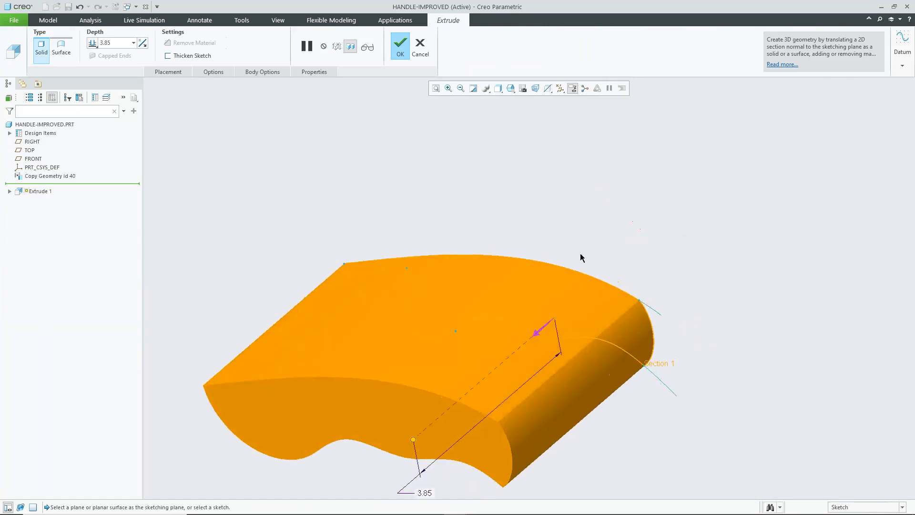
pyautogui.doubleClick(424, 493)
pyautogui.write('1')
pyautogui.press('Return')
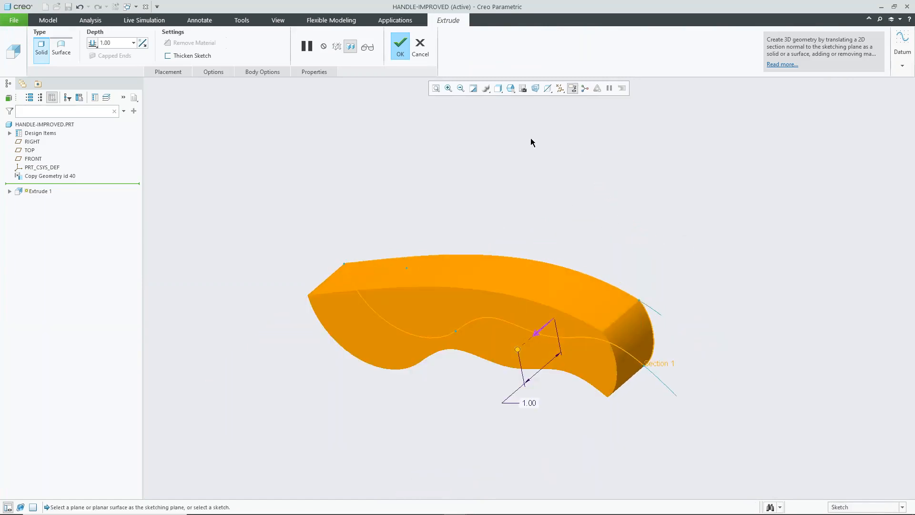
pyautogui.click(93, 44)
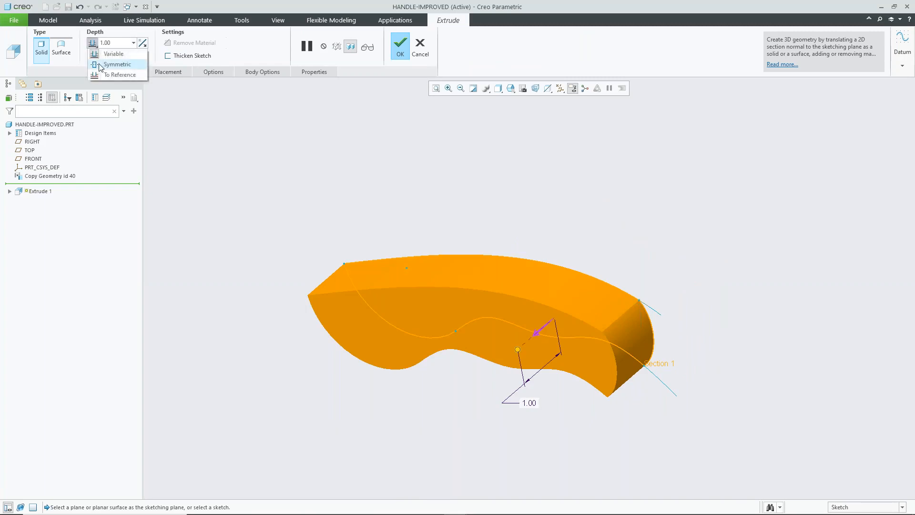
pyautogui.click(109, 62)
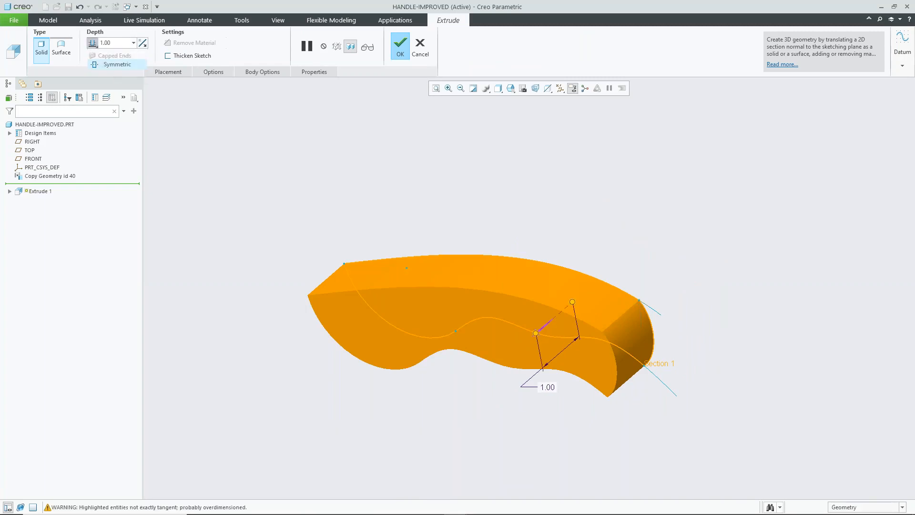
pyautogui.click(400, 46)
pyautogui.moveTo(575, 157)
pyautogui.mouseDown(button='middle')
pyautogui.moveTo(682, 184)
pyautogui.moveTo(654, 225)
pyautogui.mouseUp(button='middle')
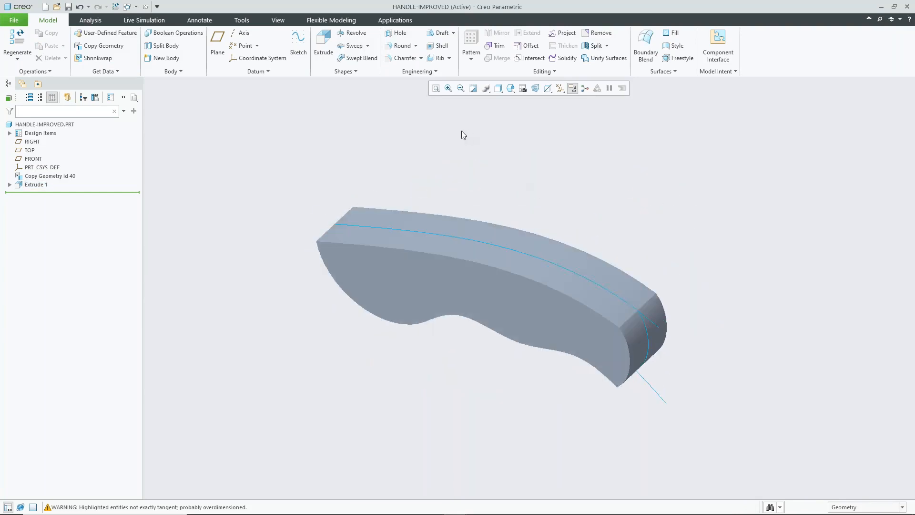
# Step: Return to the HUSKY_RAZOR_KNIFE.ASM window and examine the extruded handle from different angles in the assembly
pyautogui.click(136, 7)
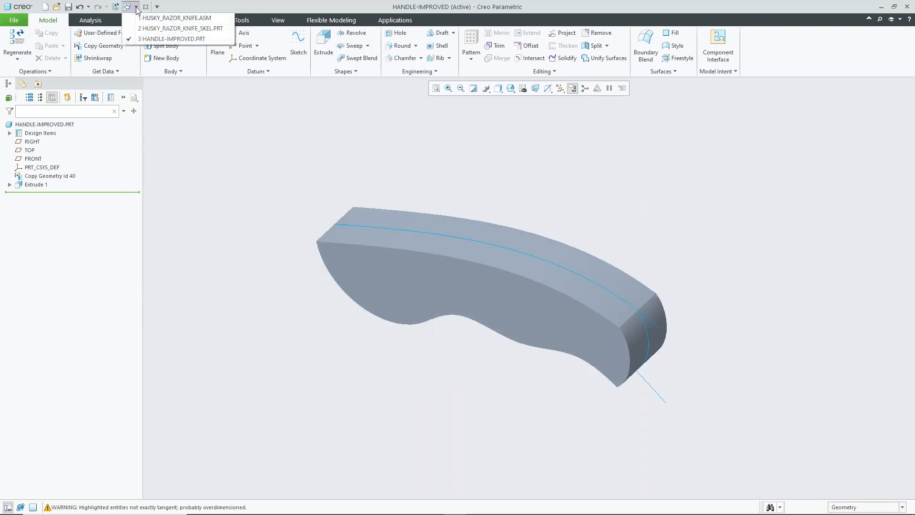
pyautogui.click(177, 18)
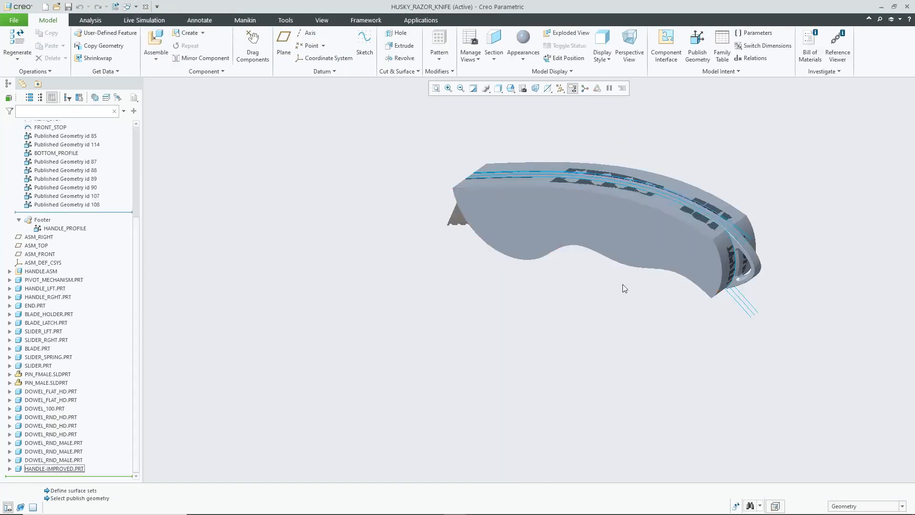
pyautogui.moveTo(625, 288)
pyautogui.mouseDown(button='middle')
pyautogui.moveTo(676, 232)
pyautogui.moveTo(602, 164)
pyautogui.moveTo(566, 176)
pyautogui.mouseUp(button='middle')
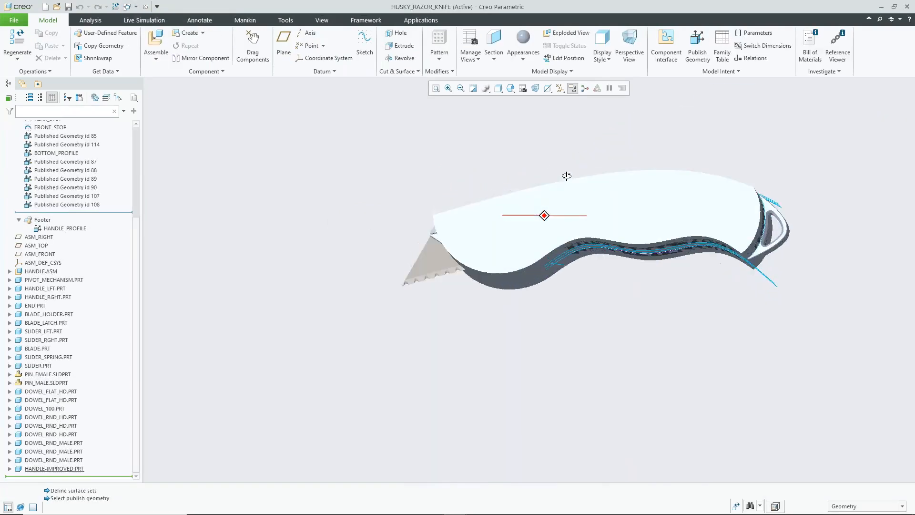
pyautogui.moveTo(528, 235); pyautogui.dragTo(532, 260, button='middle')
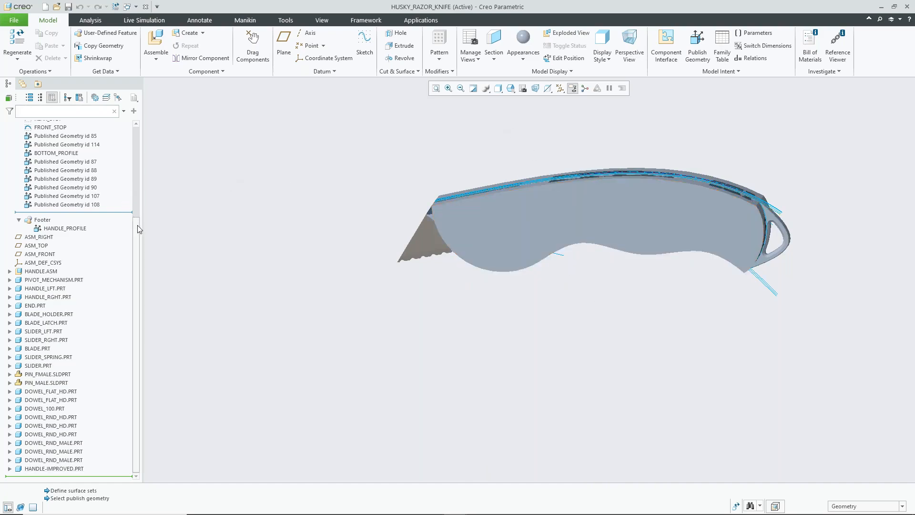
pyautogui.scroll(1, 136, 222)
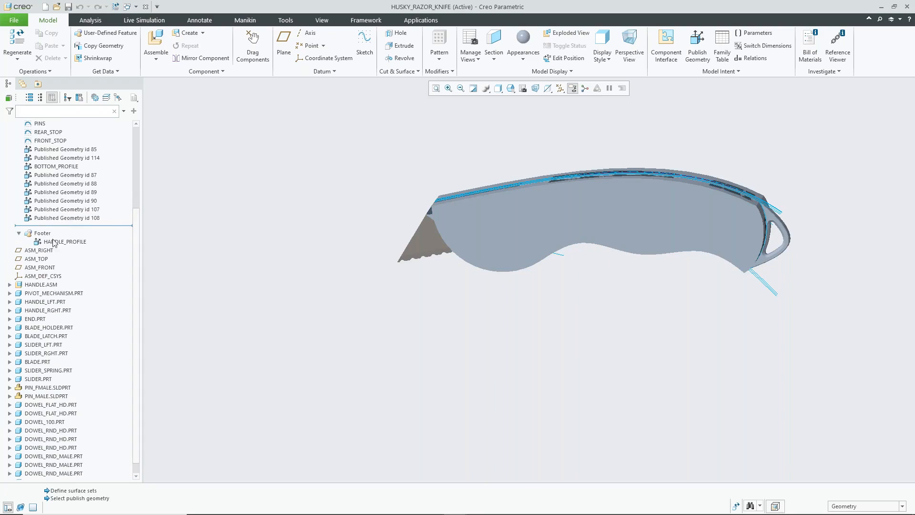
# Step: Redefine the HANDLE_PROFILE publish geometry in the skeleton, adding the curve at the front of the handle to its chains
pyautogui.click(55, 242)
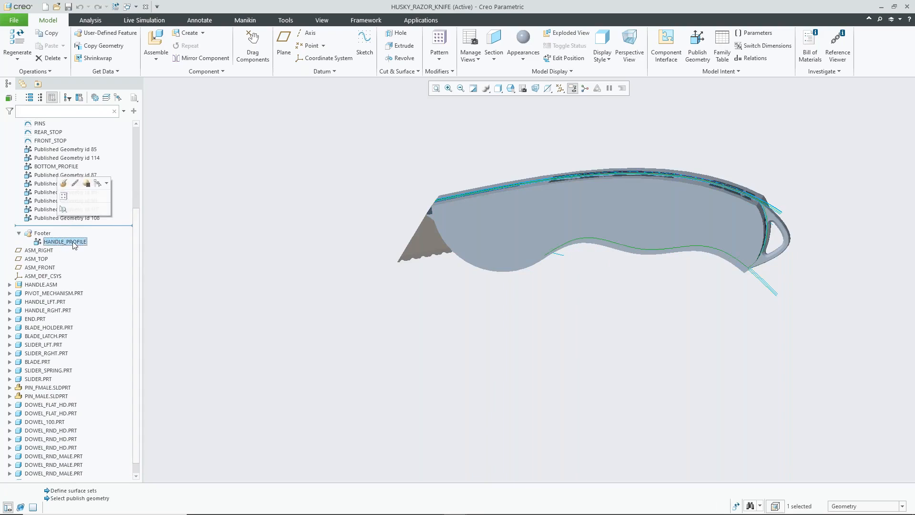
pyautogui.click(64, 183)
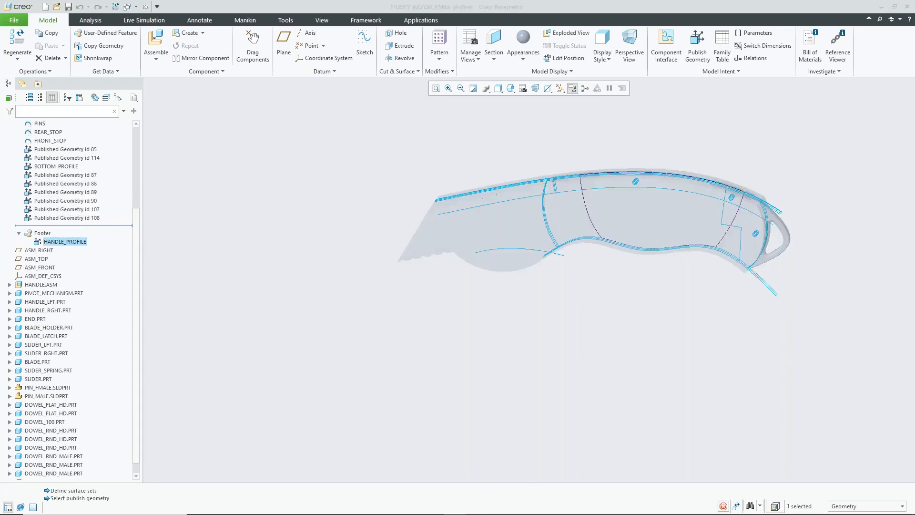
pyautogui.moveTo(659, 206)
pyautogui.mouseDown(button='middle')
pyautogui.moveTo(633, 241)
pyautogui.moveTo(599, 248)
pyautogui.moveTo(607, 220)
pyautogui.moveTo(583, 231)
pyautogui.moveTo(579, 219)
pyautogui.mouseUp(button='middle')
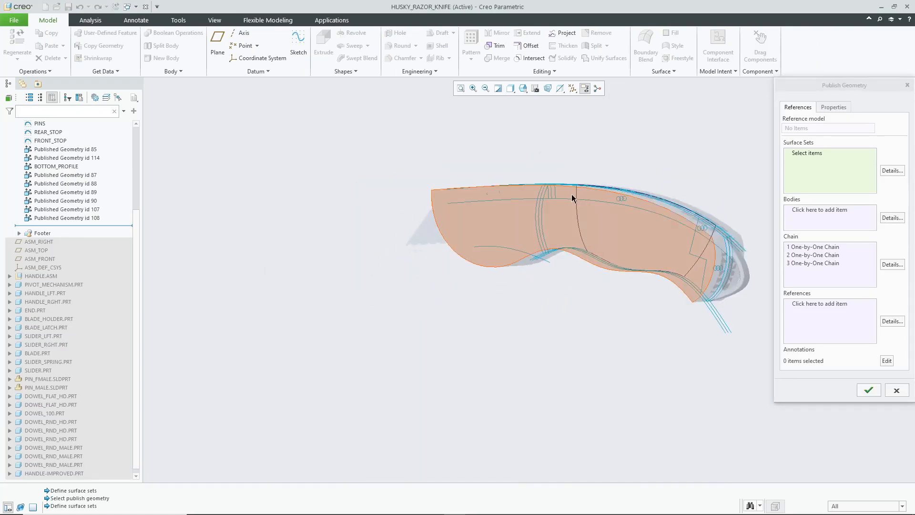
pyautogui.moveTo(580, 237)
pyautogui.mouseDown(button='middle')
pyautogui.moveTo(610, 242)
pyautogui.moveTo(615, 253)
pyautogui.moveTo(569, 208)
pyautogui.moveTo(558, 243)
pyautogui.moveTo(564, 225)
pyautogui.moveTo(550, 210)
pyautogui.mouseUp(button='middle')
pyautogui.scroll(5, 625, 206)
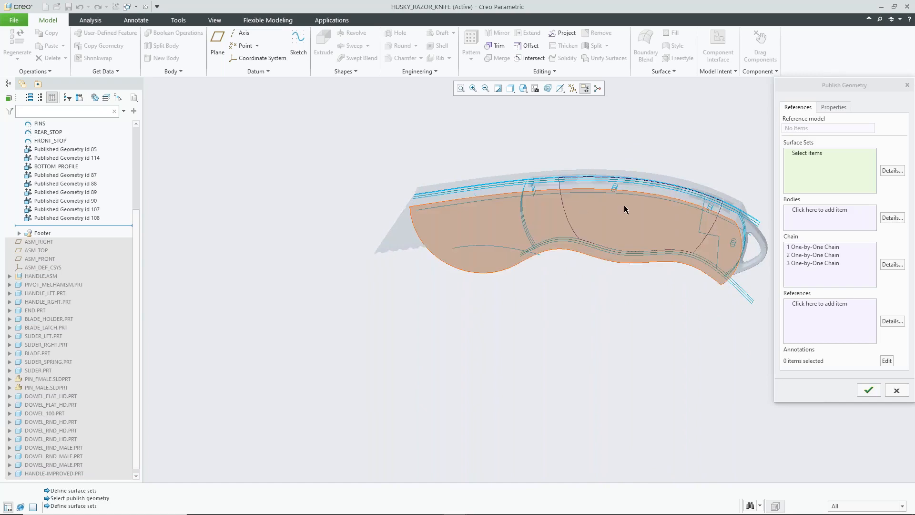
pyautogui.moveTo(554, 257); pyautogui.dragTo(578, 295, button='middle')
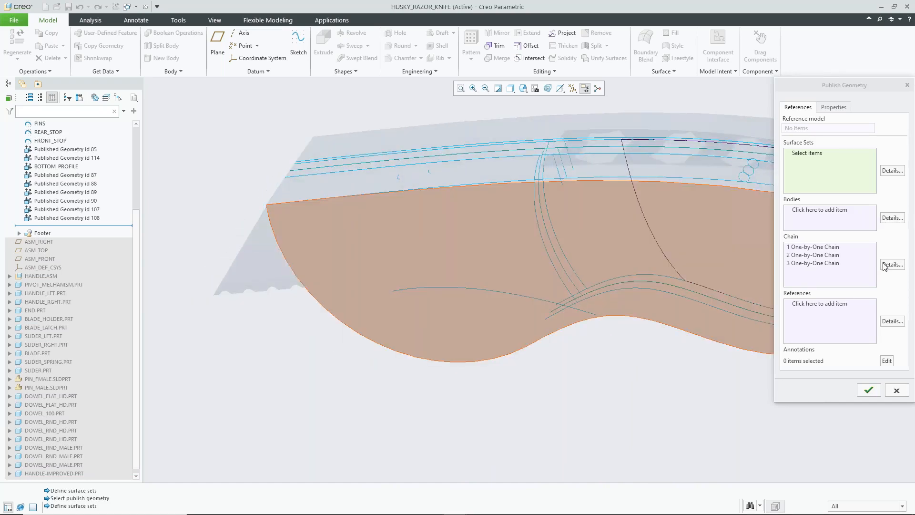
pyautogui.click(820, 263)
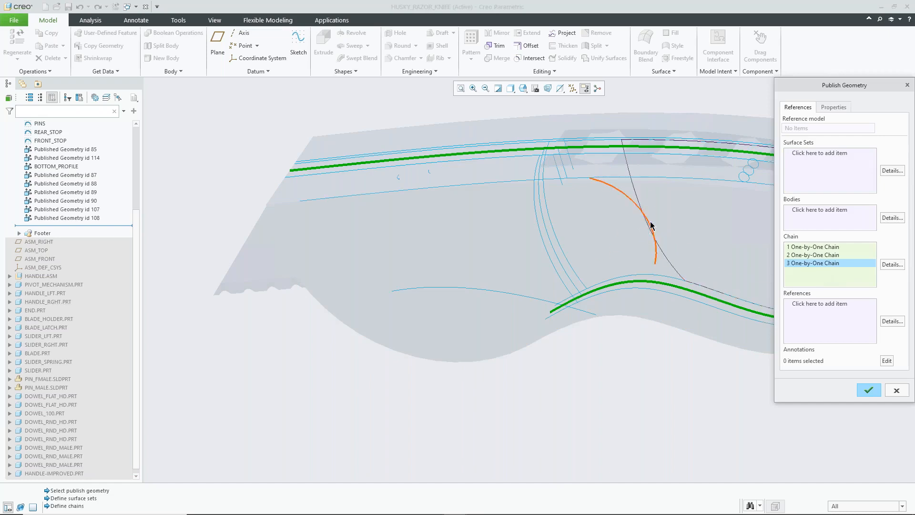
pyautogui.click(550, 244)
pyautogui.moveTo(549, 241)
pyautogui.mouseDown(button='middle')
pyautogui.moveTo(614, 231)
pyautogui.moveTo(636, 276)
pyautogui.moveTo(625, 217)
pyautogui.mouseUp(button='middle')
pyautogui.click(868, 390)
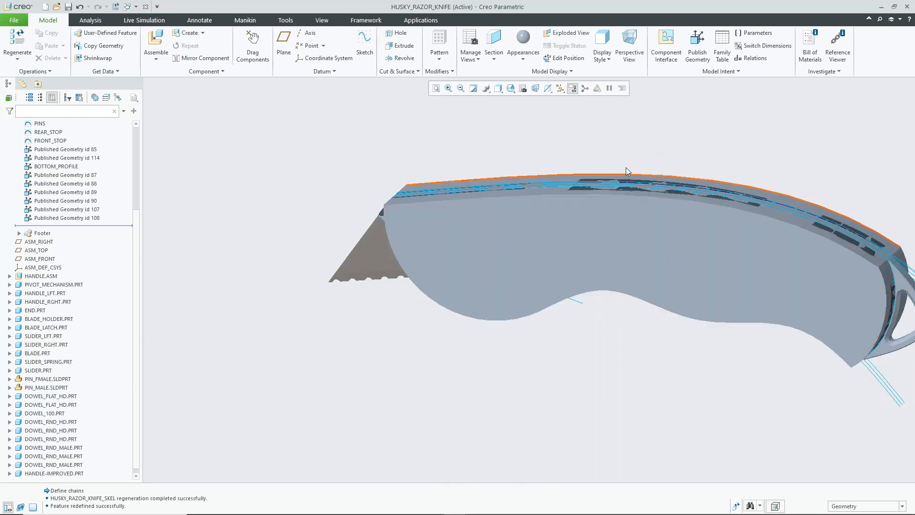
# Step: Highlight HANDLE_PROFILE under the skeleton's footer and inspect its published curves from another angle
pyautogui.click(288, 150)
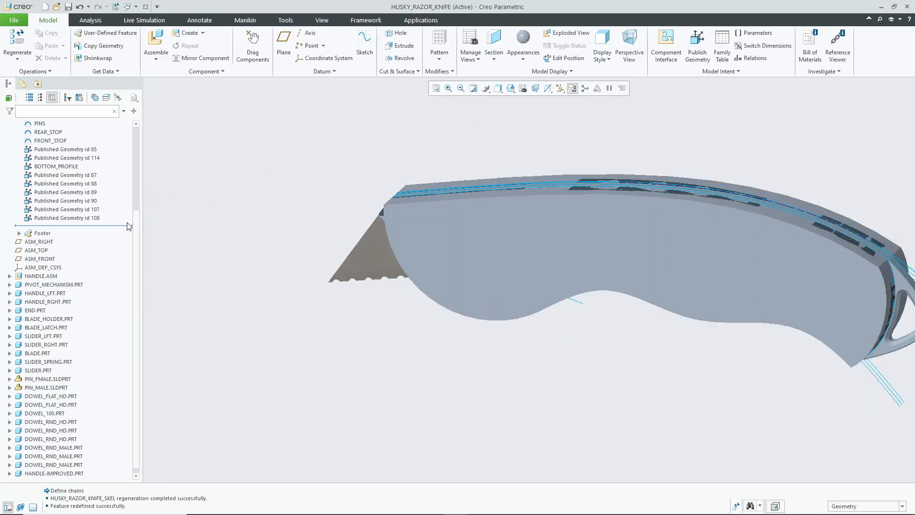
pyautogui.click(19, 233)
pyautogui.click(64, 242)
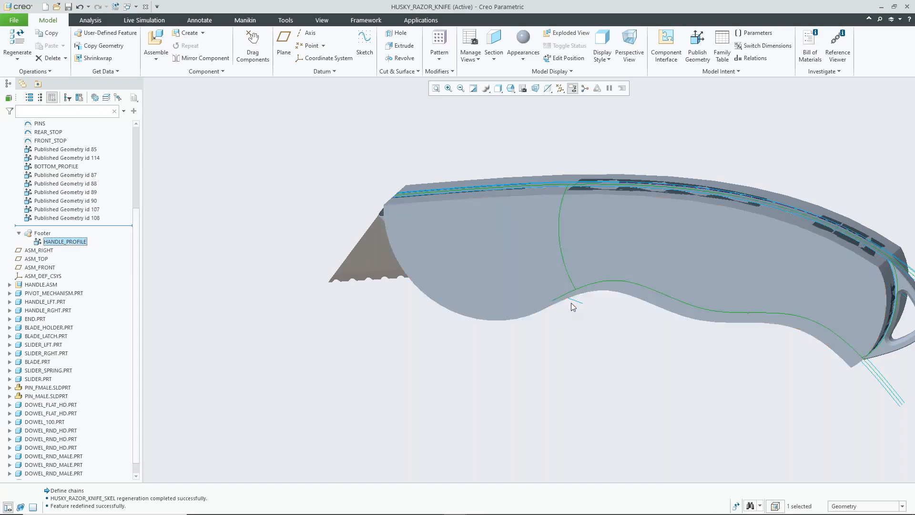
pyautogui.moveTo(571, 303); pyautogui.dragTo(580, 277, button='middle')
pyautogui.scroll(2, 579, 279)
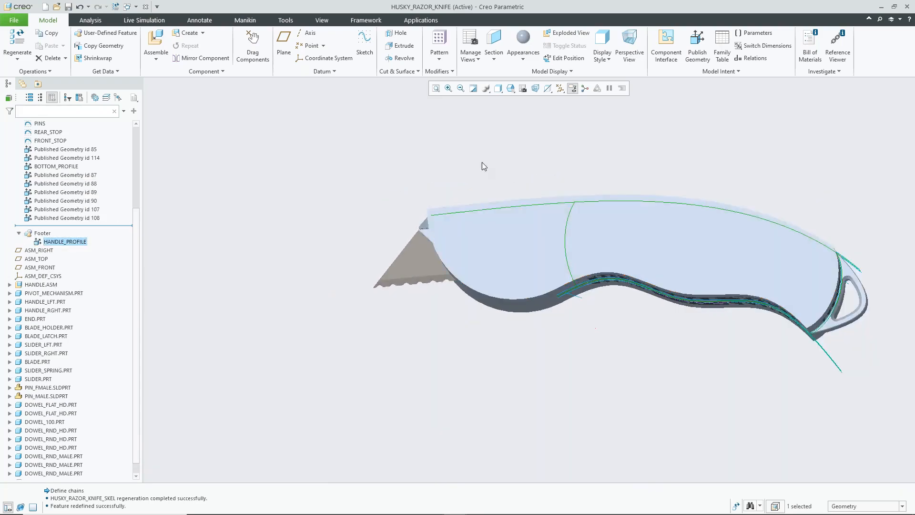
pyautogui.click(445, 157)
# Step: Switch to the HANDLE-IMPROVED.PRT window and regenerate the part to update its copied geometry, checking the copied curves
pyautogui.click(136, 6)
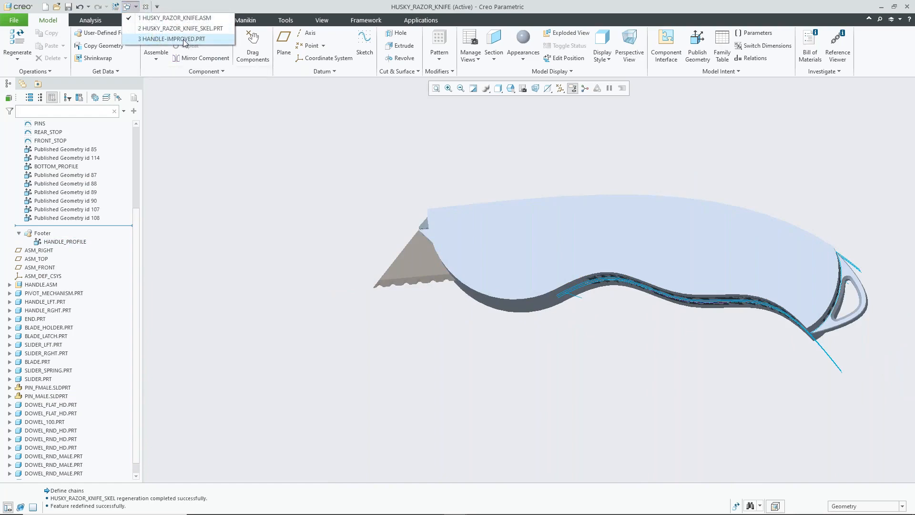
pyautogui.click(184, 39)
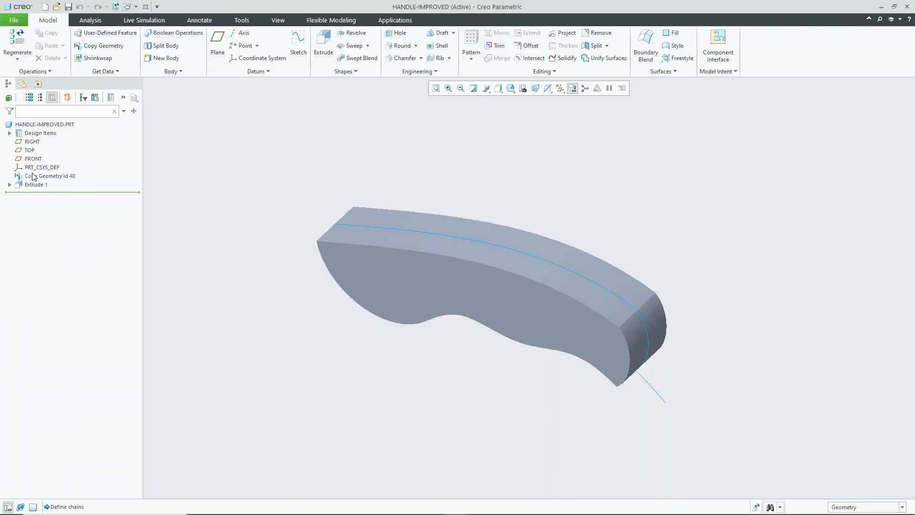
pyautogui.click(33, 176)
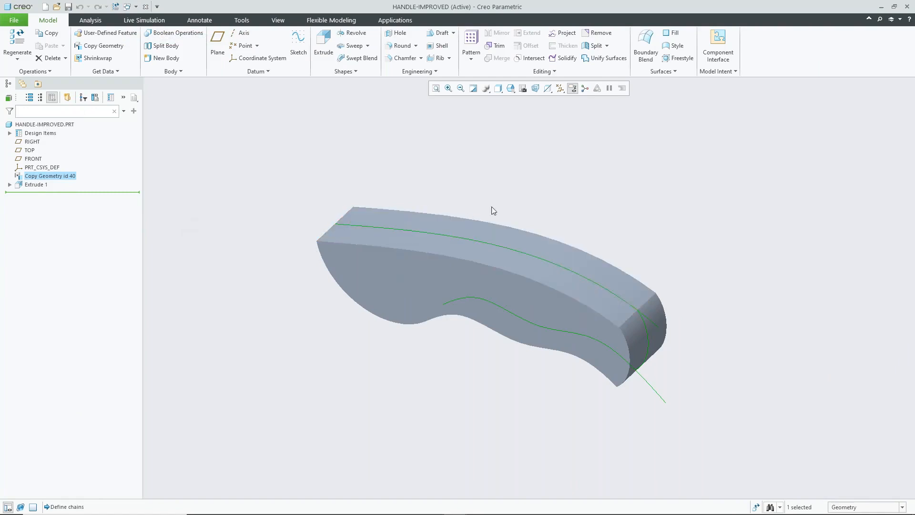
pyautogui.moveTo(599, 229)
pyautogui.mouseDown(button='middle')
pyautogui.moveTo(630, 204)
pyautogui.moveTo(622, 220)
pyautogui.mouseUp(button='middle')
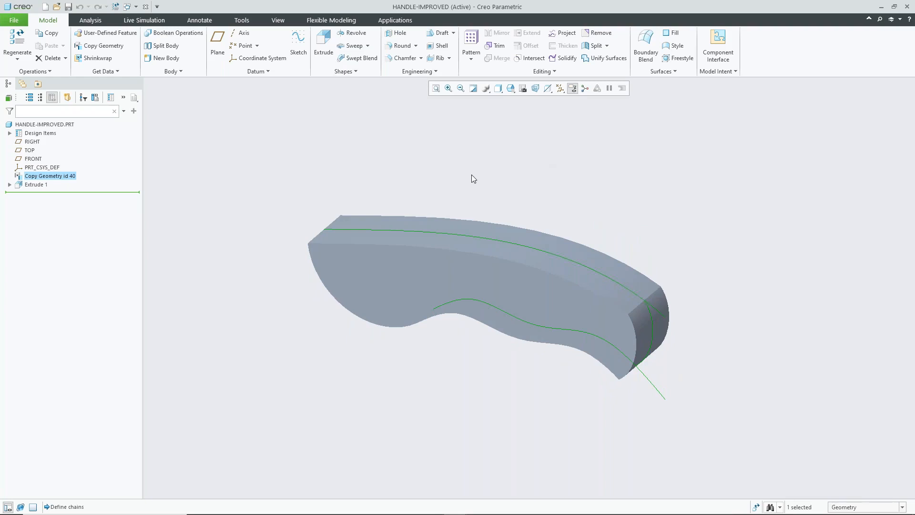
pyautogui.hotkey('ctrl', 'g')
pyautogui.click(37, 176)
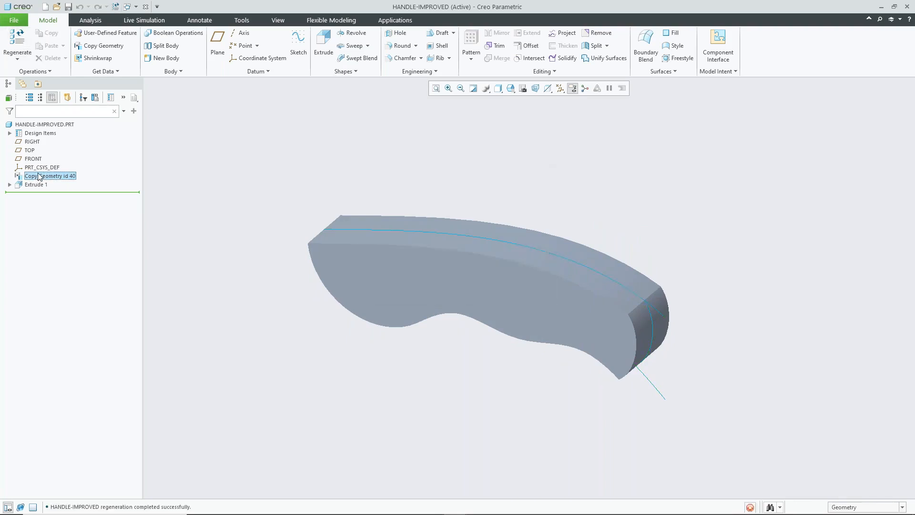
pyautogui.moveTo(615, 228)
pyautogui.mouseDown(button='middle')
pyautogui.moveTo(633, 194)
pyautogui.moveTo(621, 211)
pyautogui.mouseUp(button='middle')
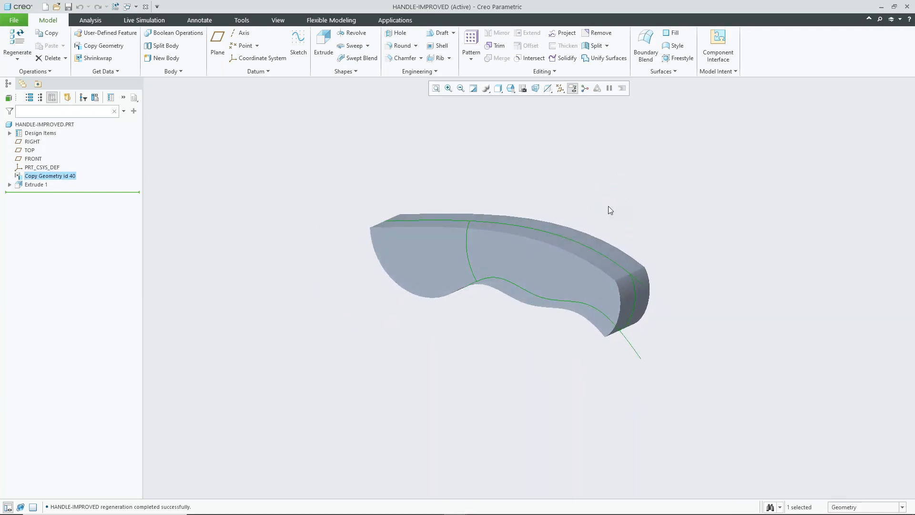
# Step: Edit the handle extrusion's sketch, replacing the front arc with a projection of the newly copied front curve
pyautogui.click(34, 186)
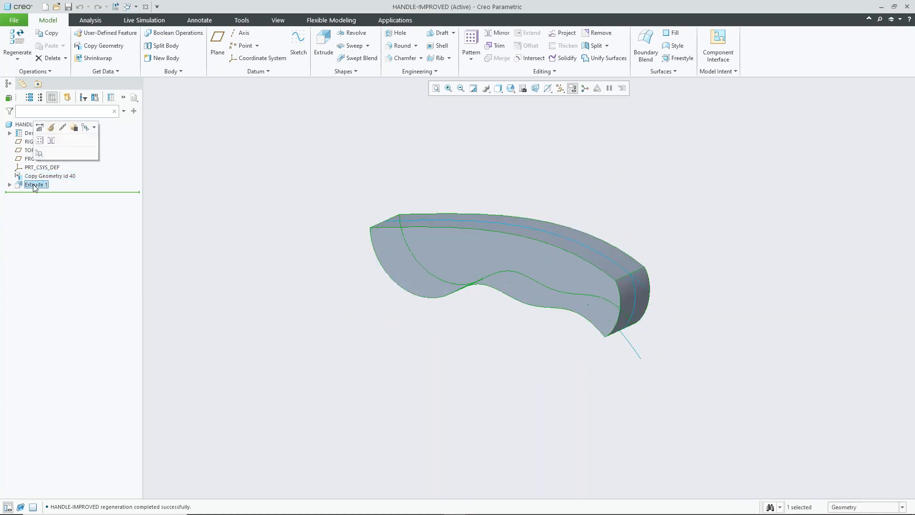
pyautogui.click(51, 128)
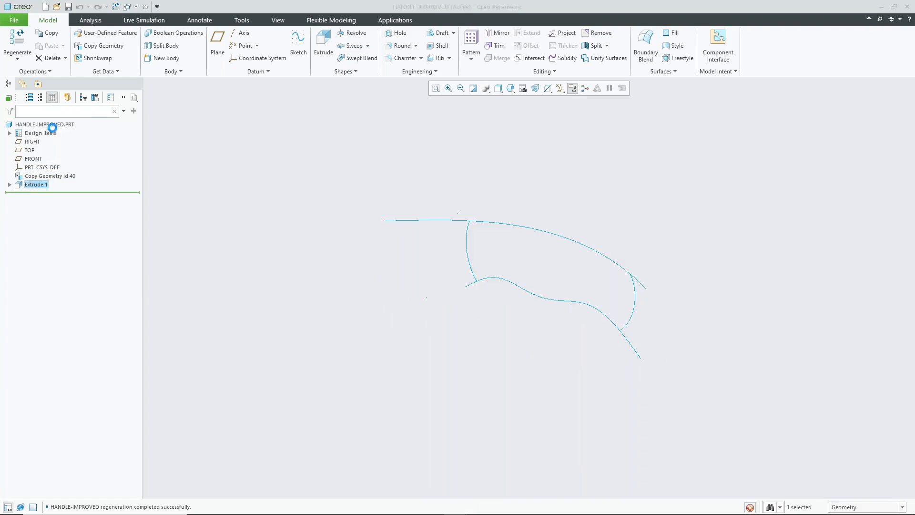
pyautogui.click(245, 109)
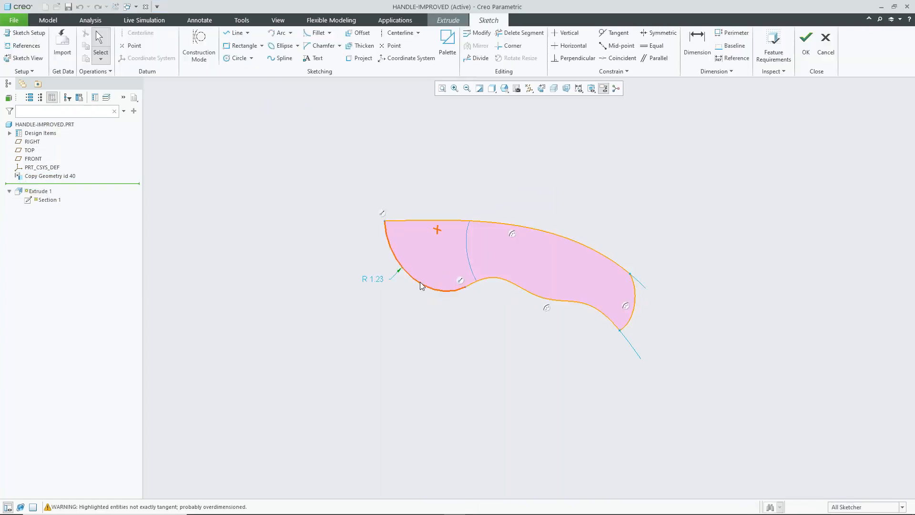
pyautogui.click(421, 286)
pyautogui.press('Delete')
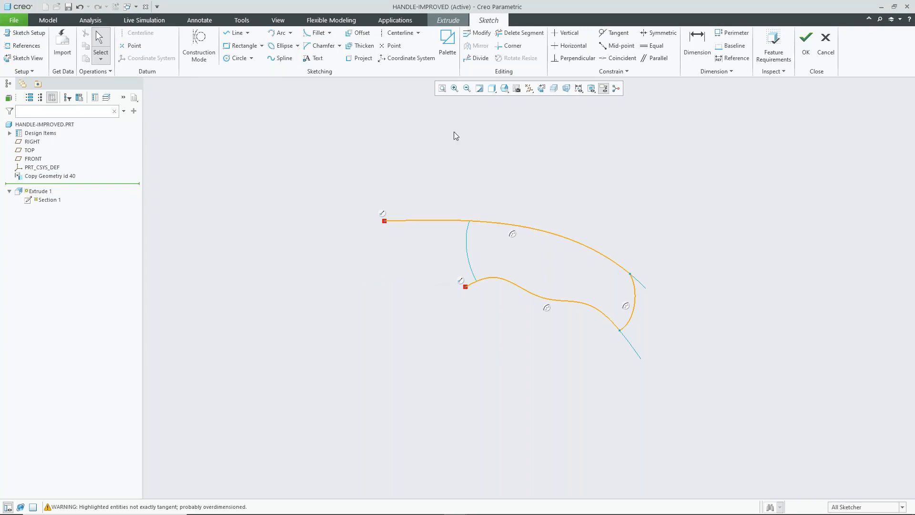
pyautogui.click(359, 59)
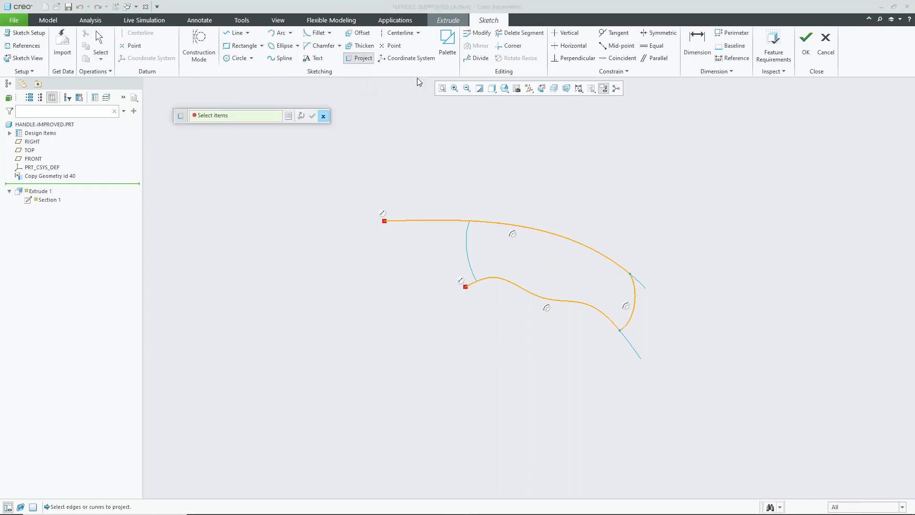
pyautogui.click(467, 258)
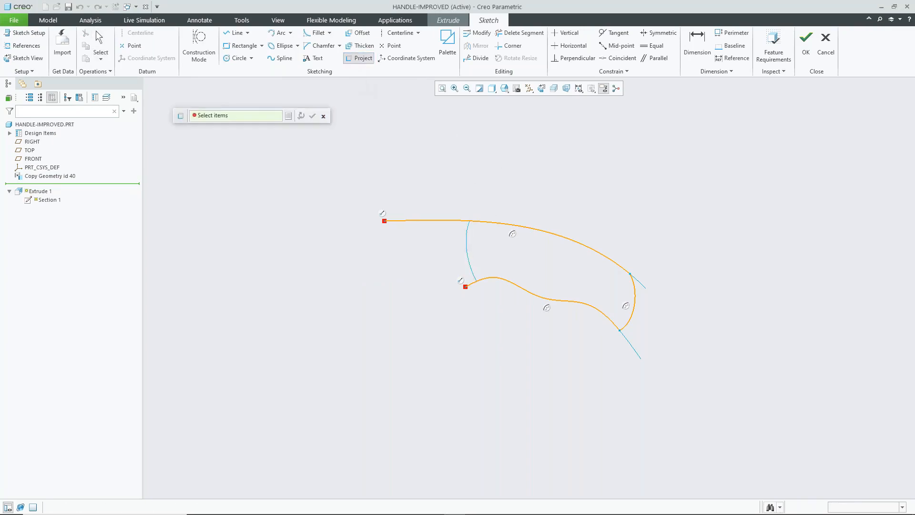
pyautogui.middleClick(530, 195)
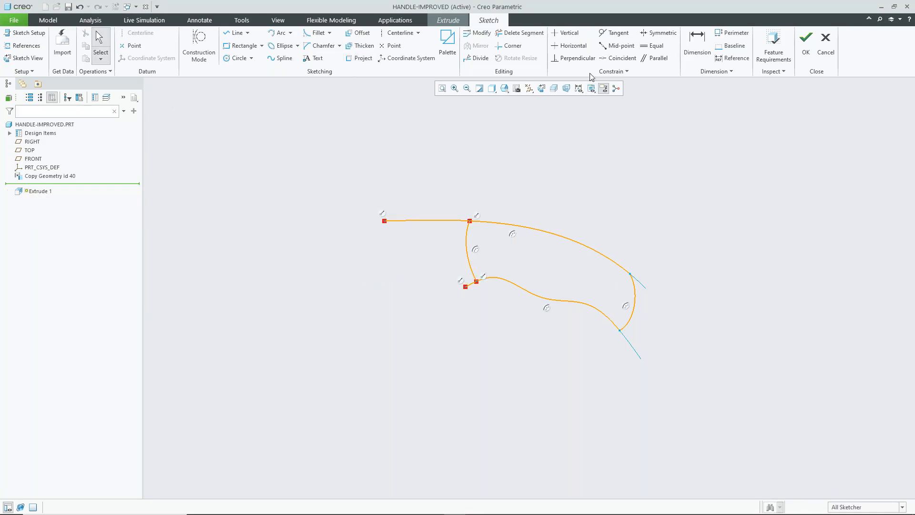
# Step: Trim the top and bottom curves to corners with the projected front curve, and finish the sketch
pyautogui.click(509, 45)
pyautogui.click(487, 222)
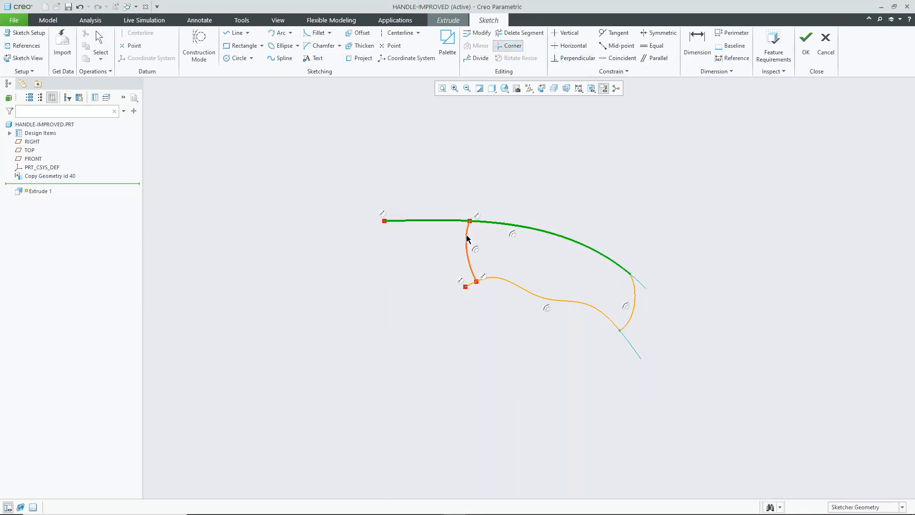
pyautogui.click(467, 238)
pyautogui.click(473, 268)
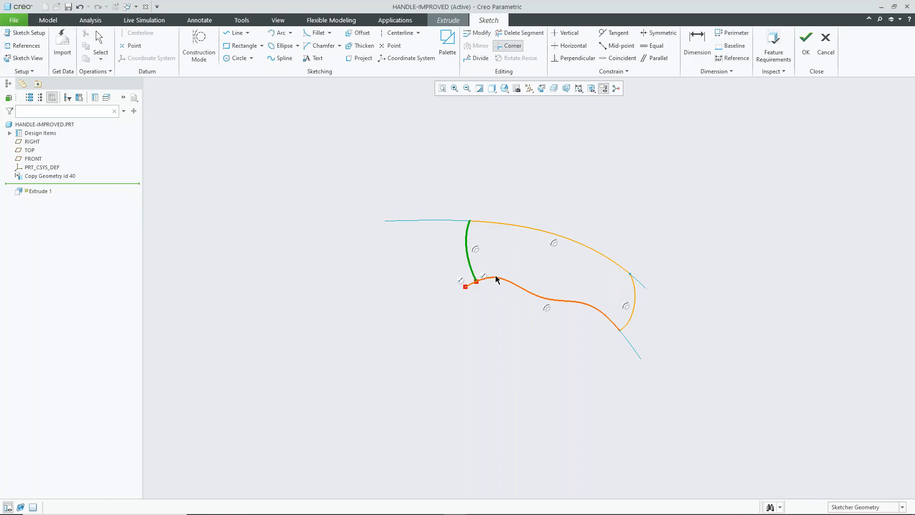
pyautogui.click(496, 280)
pyautogui.click(806, 41)
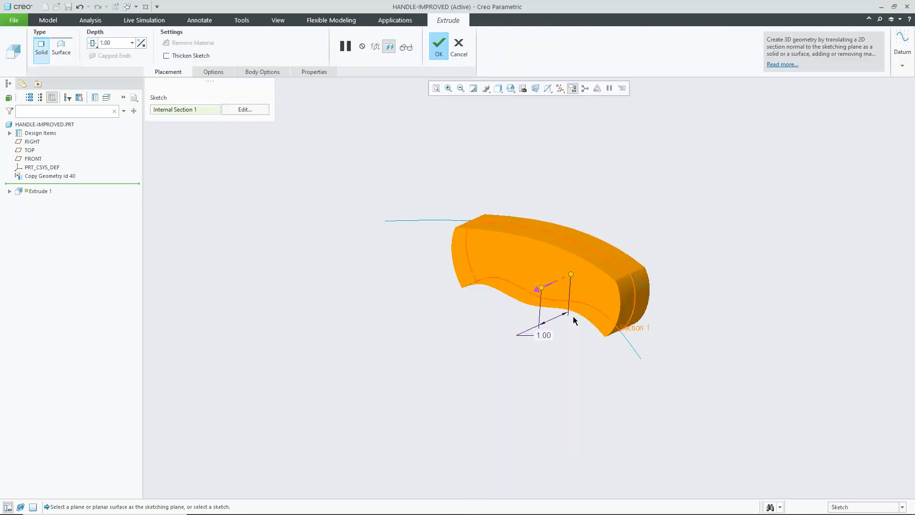
# Step: Set the handle extrusion's symmetric depth to 0.5 and complete the feature
pyautogui.doubleClick(544, 335)
pyautogui.write('.5')
pyautogui.press('Return')
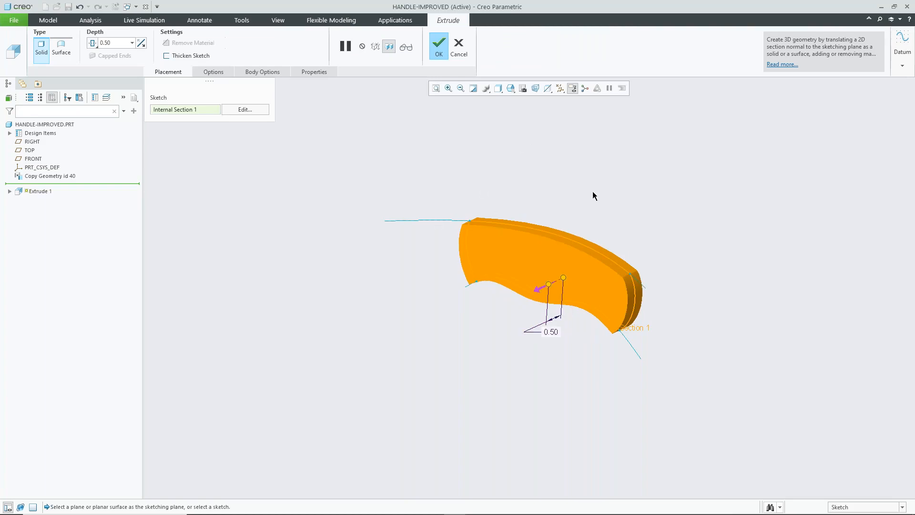
pyautogui.click(436, 48)
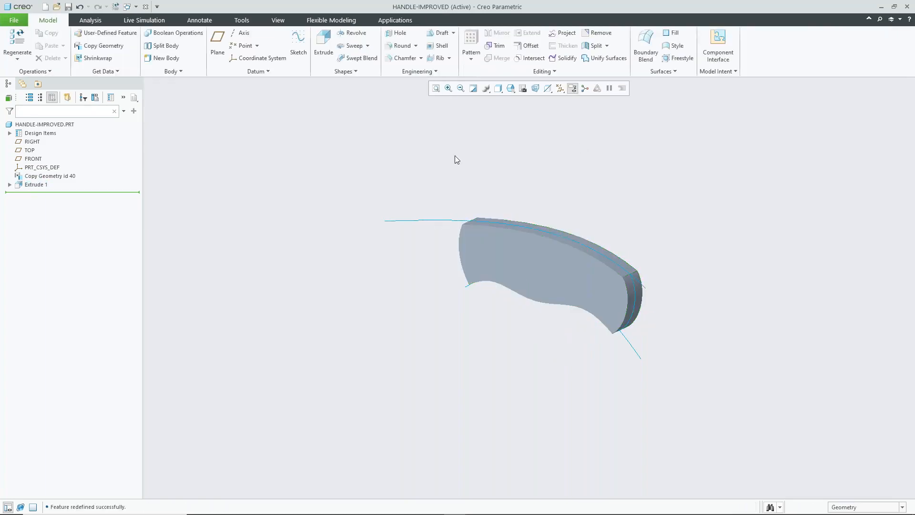
# Step: Return to the HUSKY_RAZOR_KNIFE.ASM window and examine the HANDLE-IMPROVED part within the knife from different angles
pyautogui.click(127, 7)
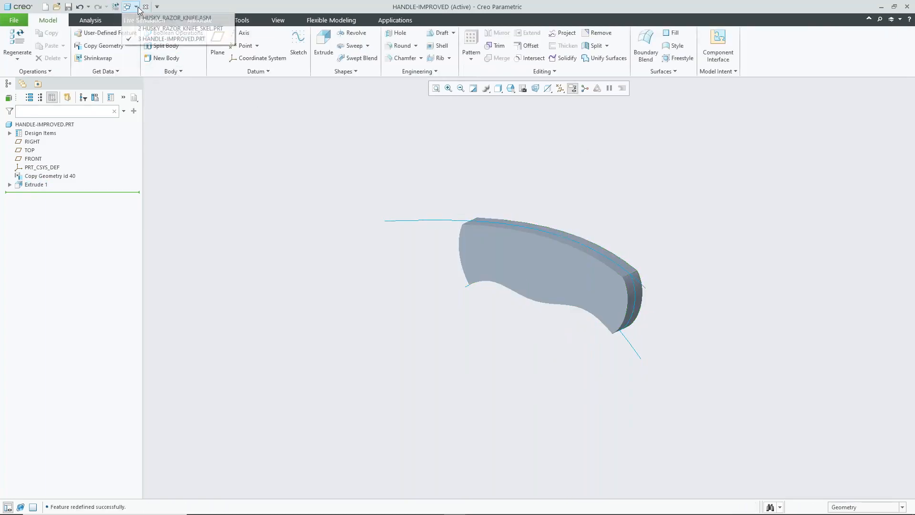
pyautogui.click(177, 19)
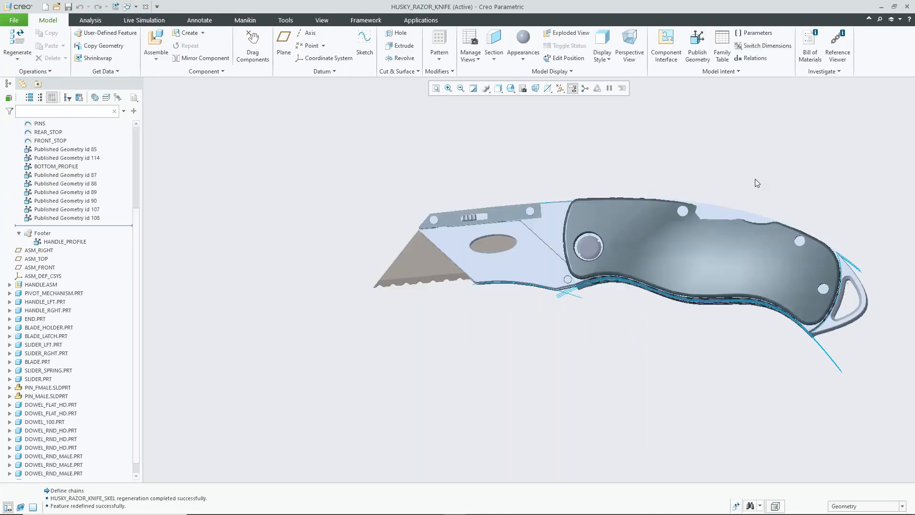
pyautogui.moveTo(755, 178); pyautogui.dragTo(744, 265, button='middle')
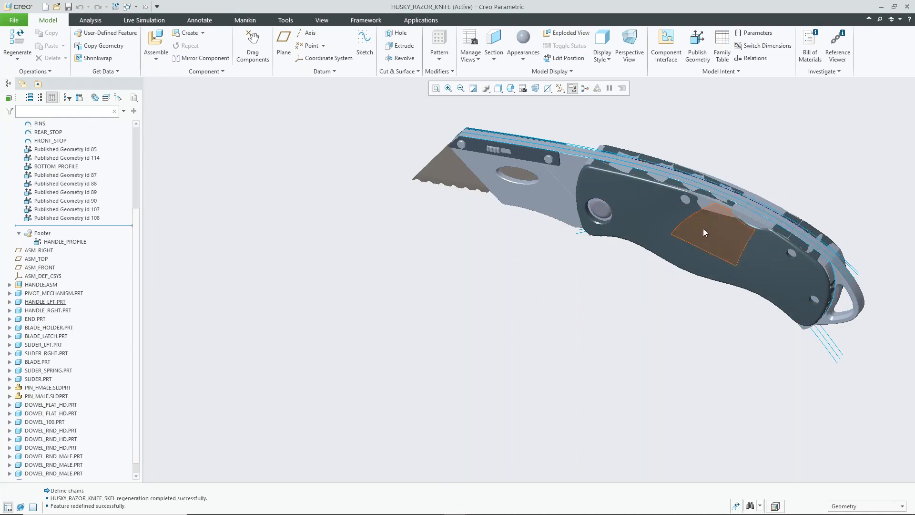
pyautogui.moveTo(704, 233); pyautogui.dragTo(684, 233, button='middle')
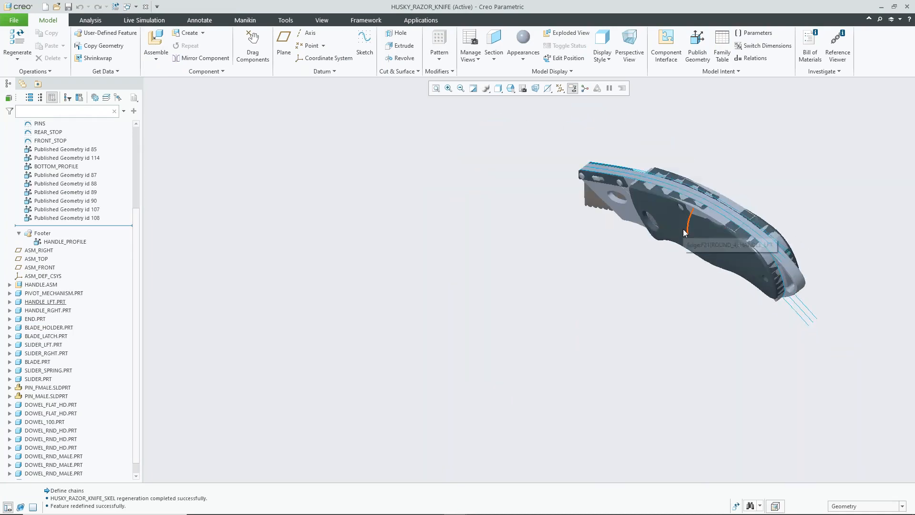
pyautogui.moveTo(730, 159); pyautogui.dragTo(680, 164, button='middle')
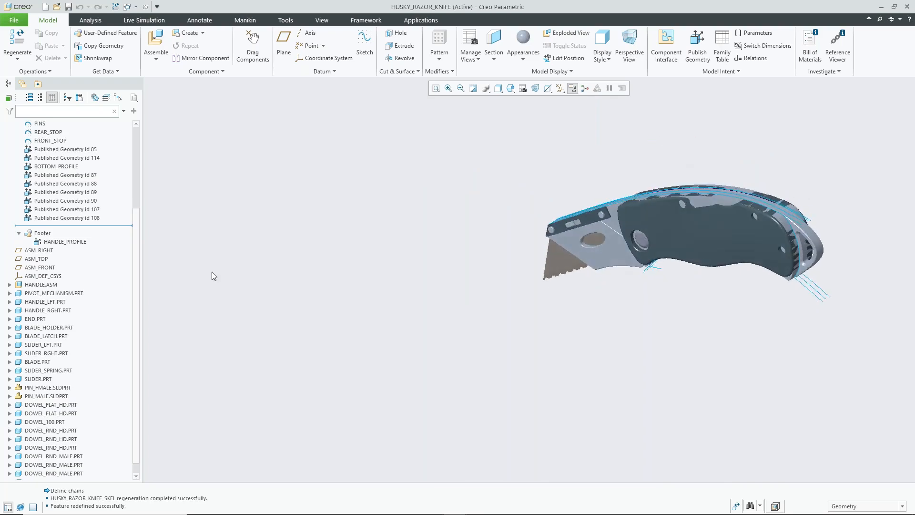
pyautogui.moveTo(136, 227); pyautogui.dragTo(137, 257)
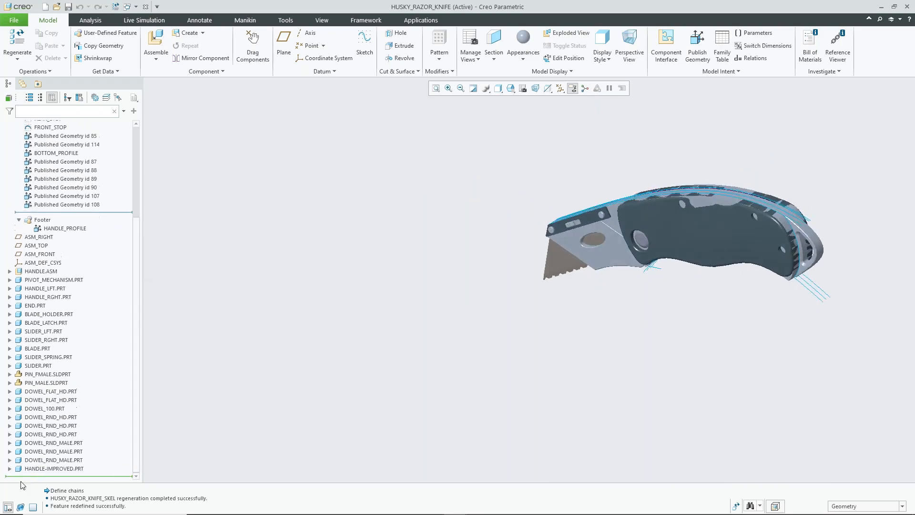
pyautogui.click(42, 470)
pyautogui.moveTo(597, 360); pyautogui.dragTo(616, 357, button='middle')
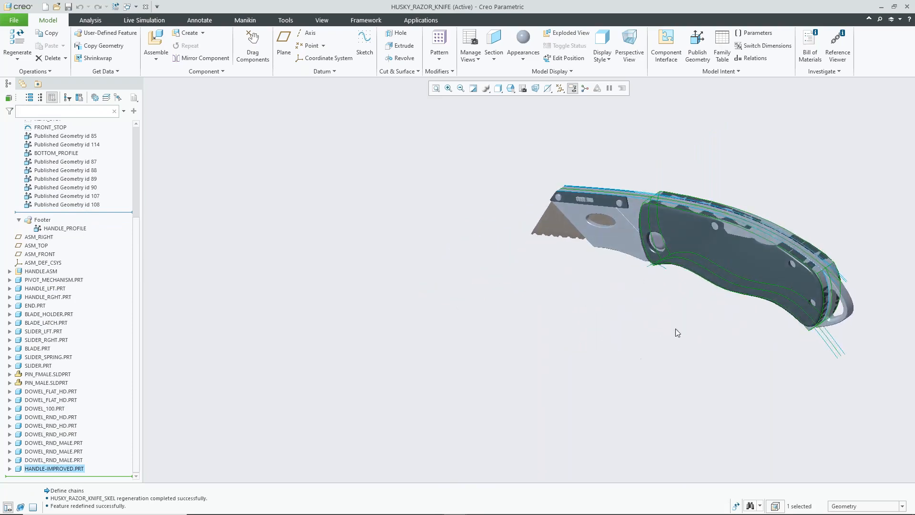
# Step: Find the skeleton's BOTTOM_PROFILE published geometry and examine where its curve runs along the knife handle's lower edge
pyautogui.click(774, 167)
pyautogui.scroll(-2, 822, 198)
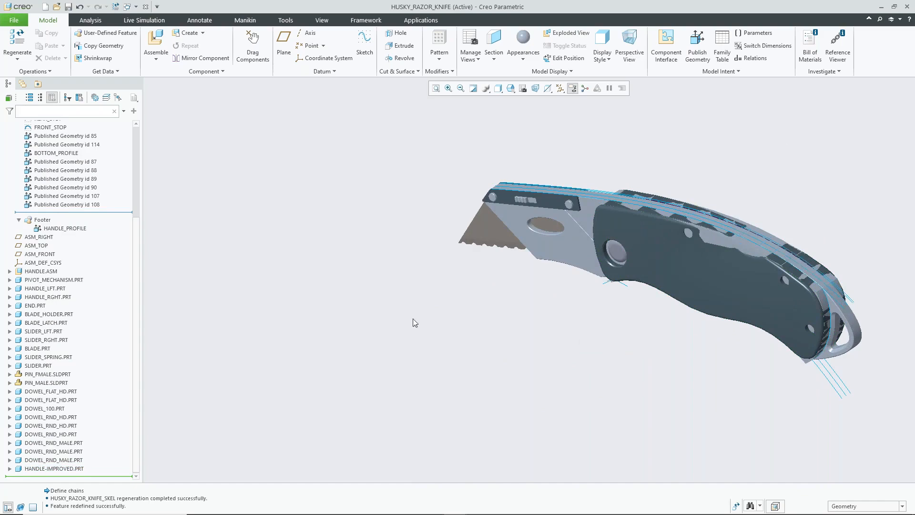
pyautogui.scroll(2, 137, 233)
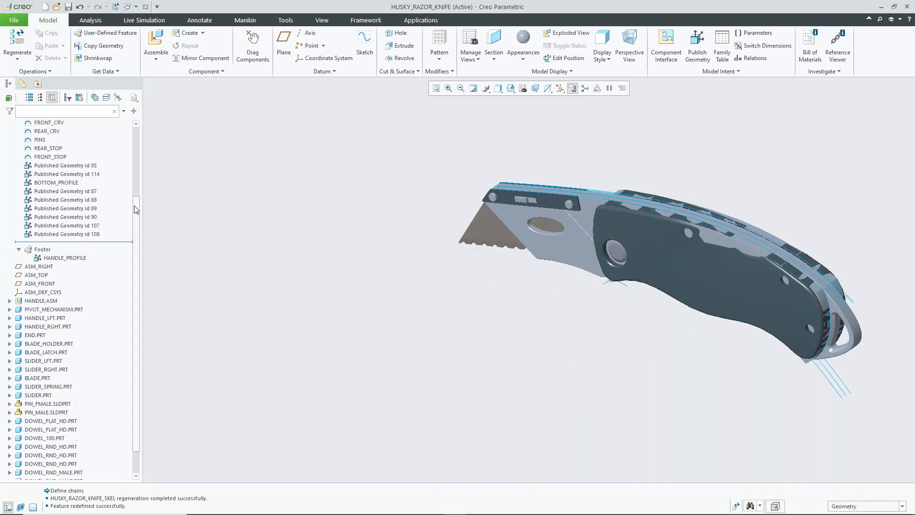
pyautogui.click(84, 215)
pyautogui.click(77, 208)
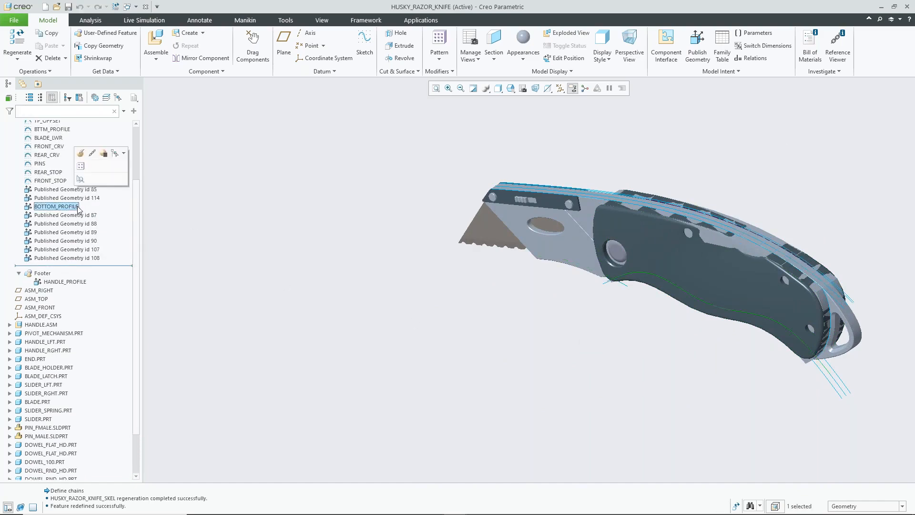
pyautogui.moveTo(524, 342); pyautogui.dragTo(468, 376, button='middle')
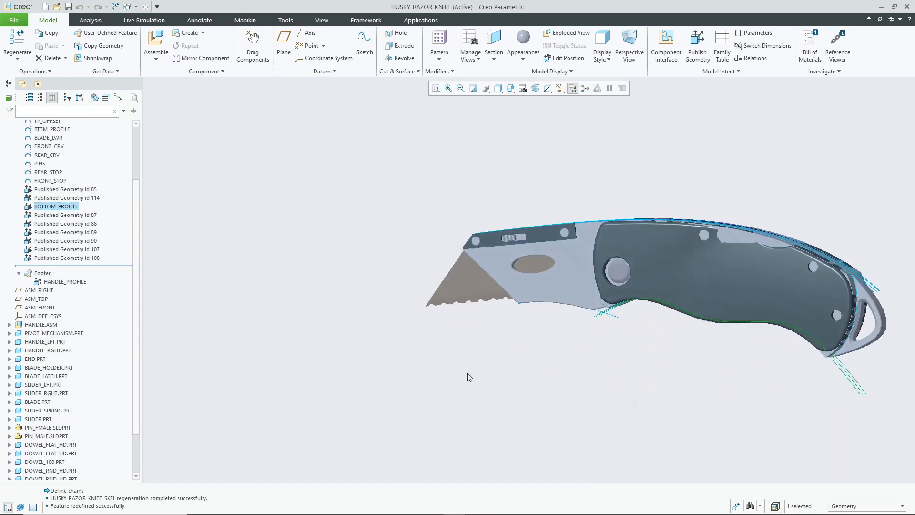
pyautogui.moveTo(732, 368); pyautogui.dragTo(714, 360, button='middle')
pyautogui.scroll(6, 714, 360)
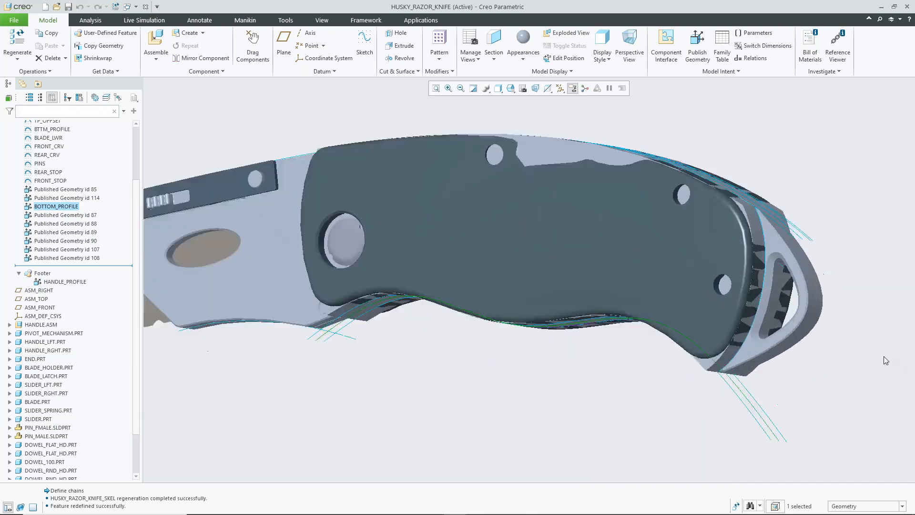
pyautogui.moveTo(518, 383); pyautogui.dragTo(404, 331, button='middle')
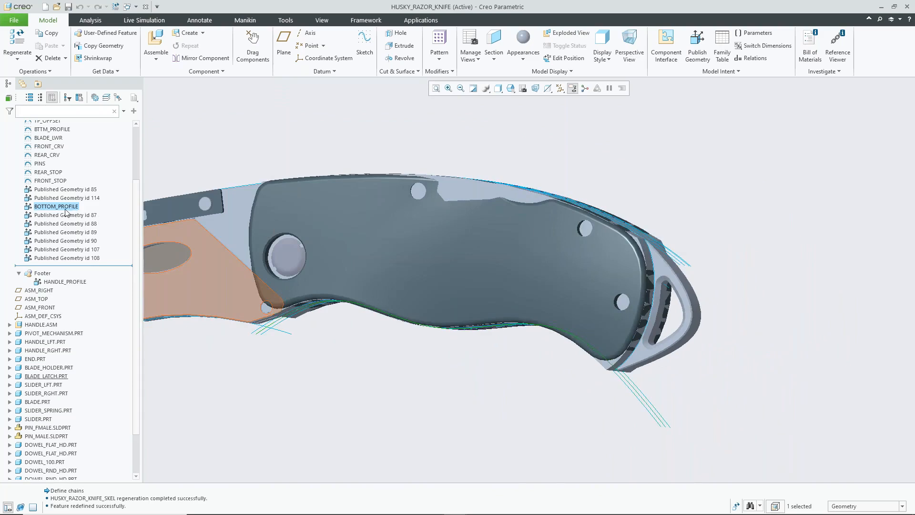
pyautogui.scroll(3, 66, 208)
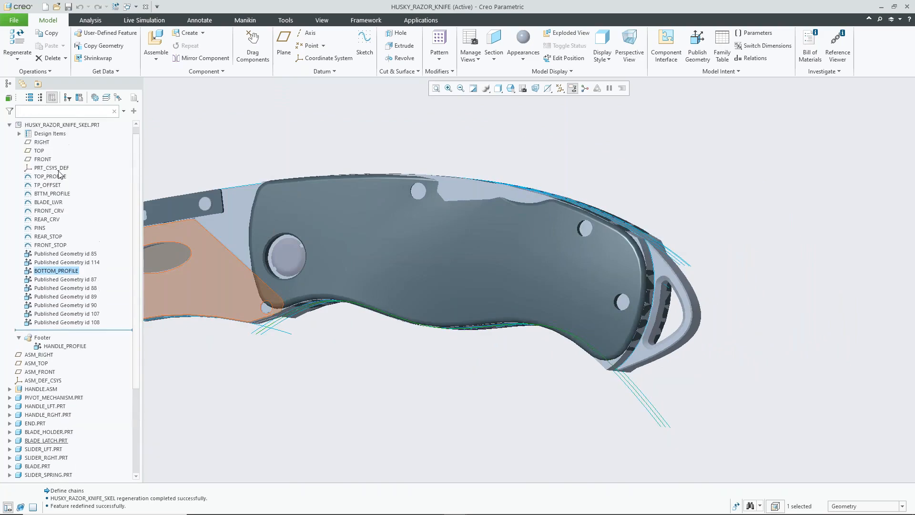
# Step: Open the skeleton's BTTM_PROFILE sketch for editing from within the razor knife assembly
pyautogui.click(55, 203)
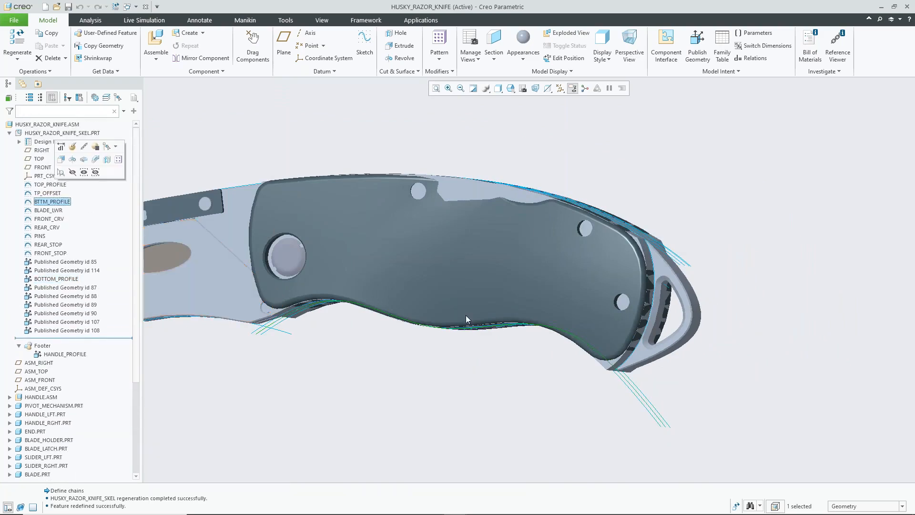
pyautogui.scroll(3, 466, 319)
pyautogui.moveTo(466, 320)
pyautogui.mouseDown(button='middle')
pyautogui.moveTo(578, 381)
pyautogui.moveTo(576, 351)
pyautogui.moveTo(576, 370)
pyautogui.moveTo(459, 337)
pyautogui.mouseUp(button='middle')
pyautogui.rightClick(59, 204)
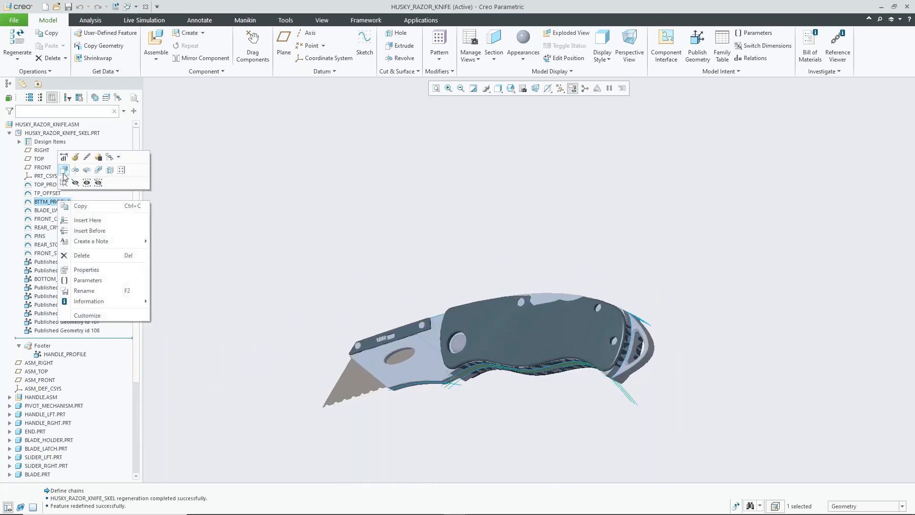
pyautogui.click(76, 158)
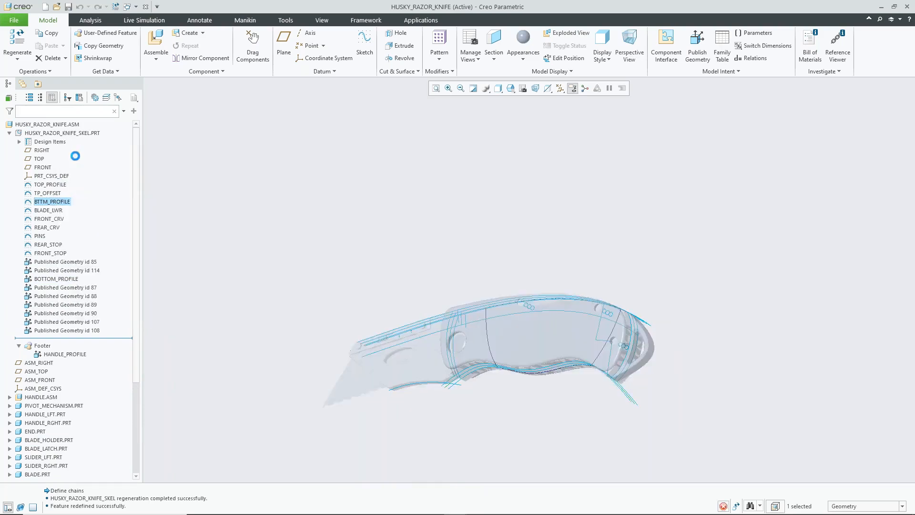
pyautogui.moveTo(559, 398); pyautogui.dragTo(567, 408, button='middle')
pyautogui.scroll(-3, 451, 345)
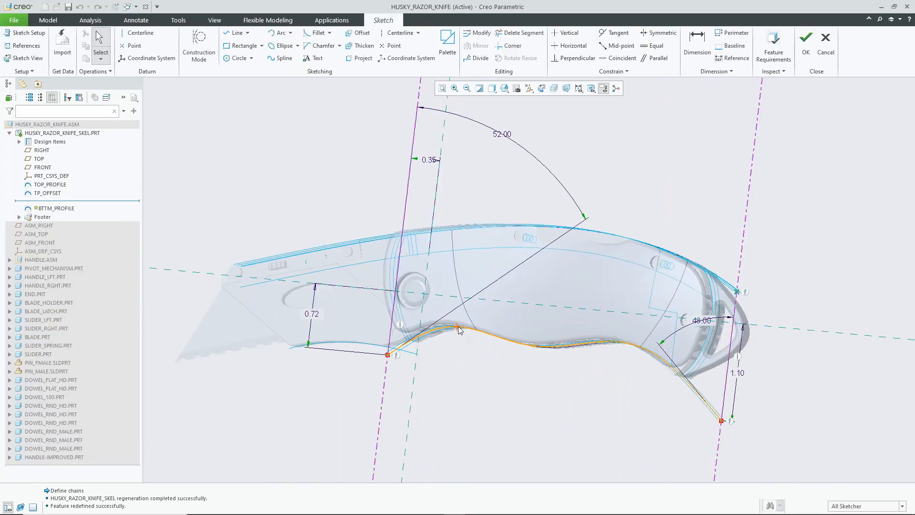
# Step: Reshape the bottom profile spline by lowering its middle point and raising the rear point into deeper finger curves, and finish the sketch
pyautogui.moveTo(459, 329); pyautogui.dragTo(535, 362)
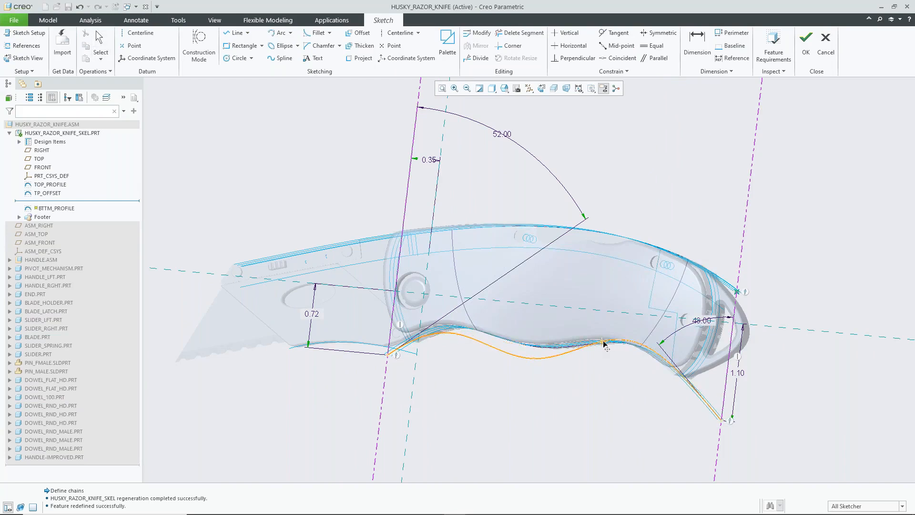
pyautogui.moveTo(603, 344); pyautogui.dragTo(617, 337)
pyautogui.moveTo(599, 384); pyautogui.dragTo(619, 395, button='middle')
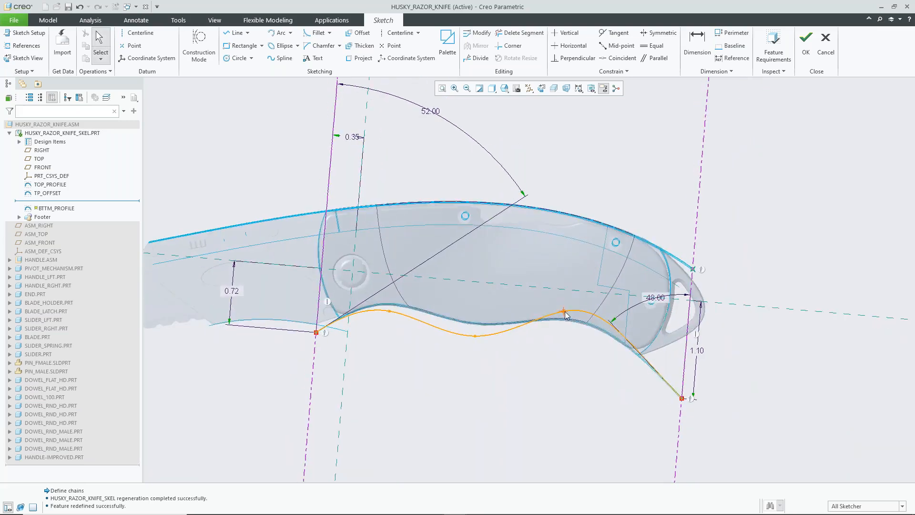
pyautogui.moveTo(566, 315); pyautogui.dragTo(577, 313)
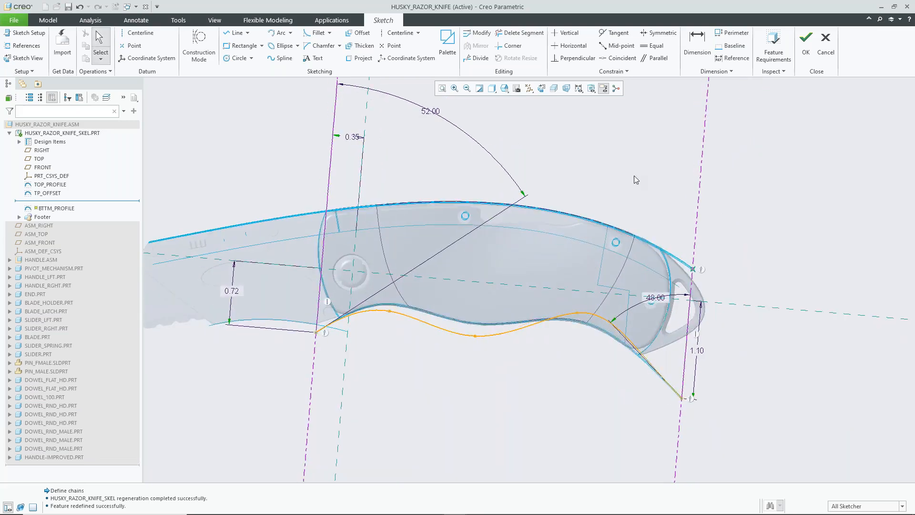
pyautogui.click(806, 46)
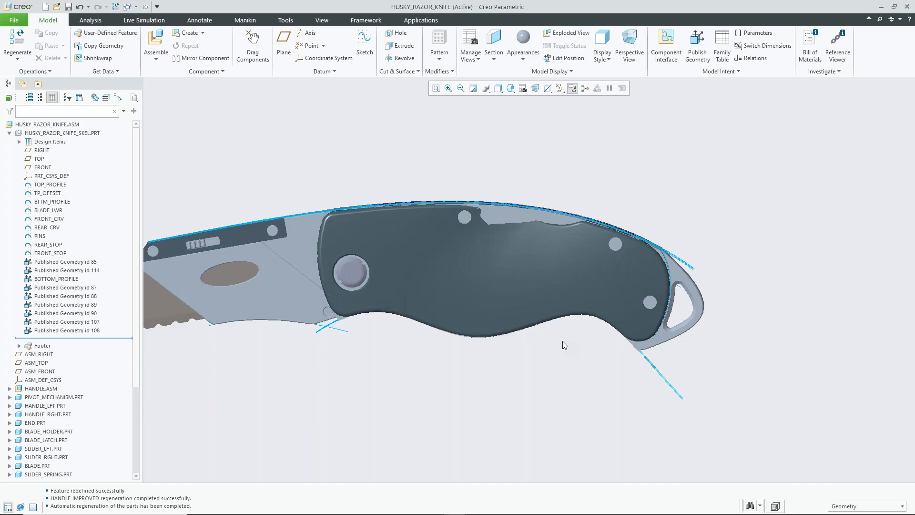
# Step: Examine the reshaped handle from several angles and highlight the skeleton part's curves within the knife
pyautogui.scroll(2, 677, 345)
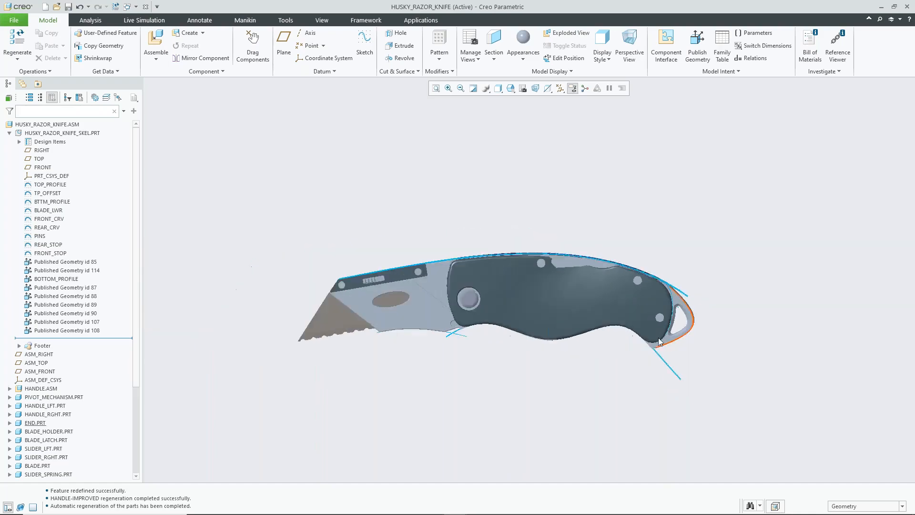
pyautogui.moveTo(605, 310); pyautogui.dragTo(581, 316, button='middle')
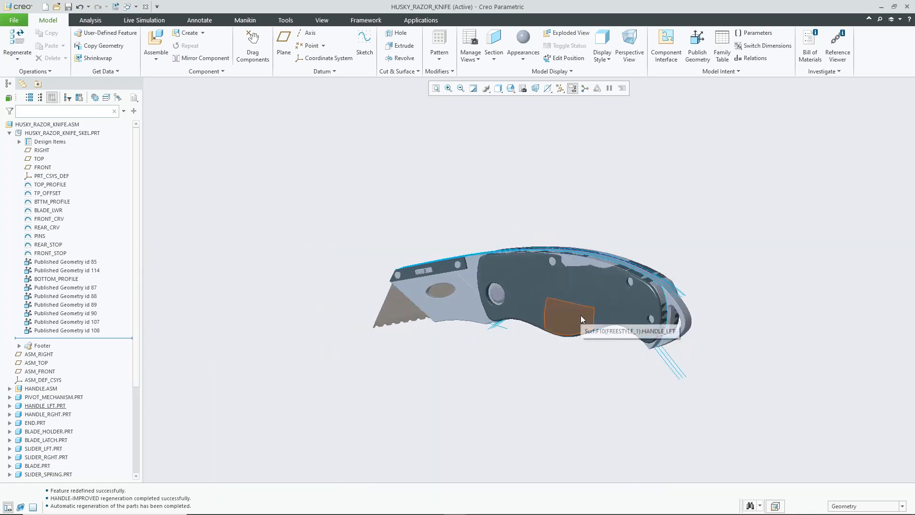
pyautogui.click(76, 135)
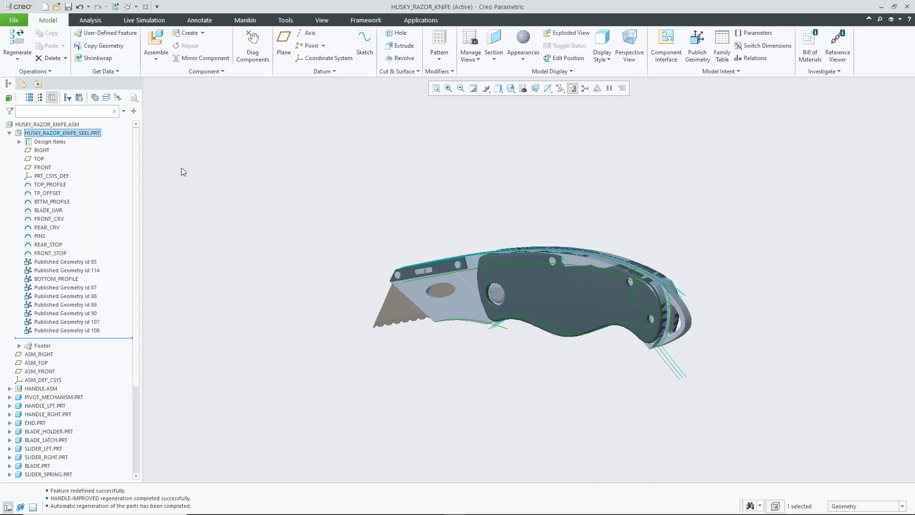
pyautogui.click(61, 134)
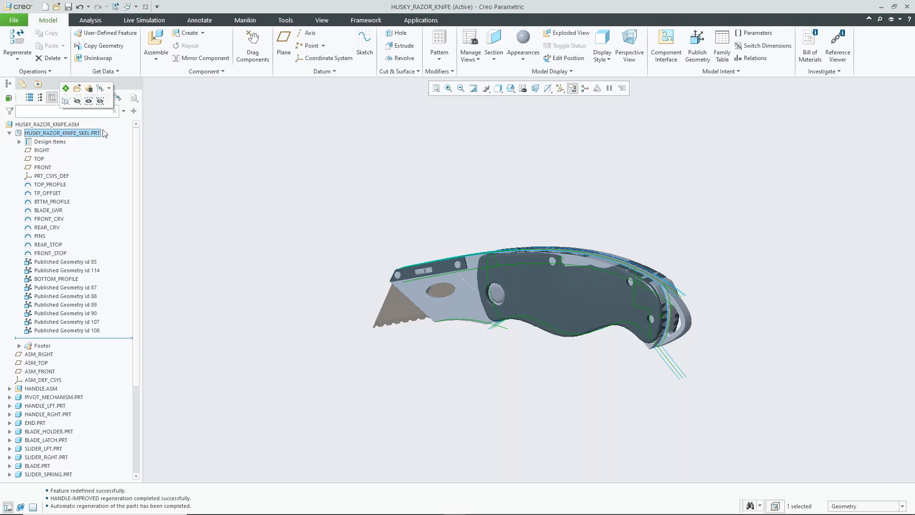
pyautogui.click(679, 230)
pyautogui.moveTo(678, 228)
pyautogui.mouseDown(button='middle')
pyautogui.moveTo(676, 251)
pyautogui.moveTo(627, 205)
pyautogui.mouseUp(button='middle')
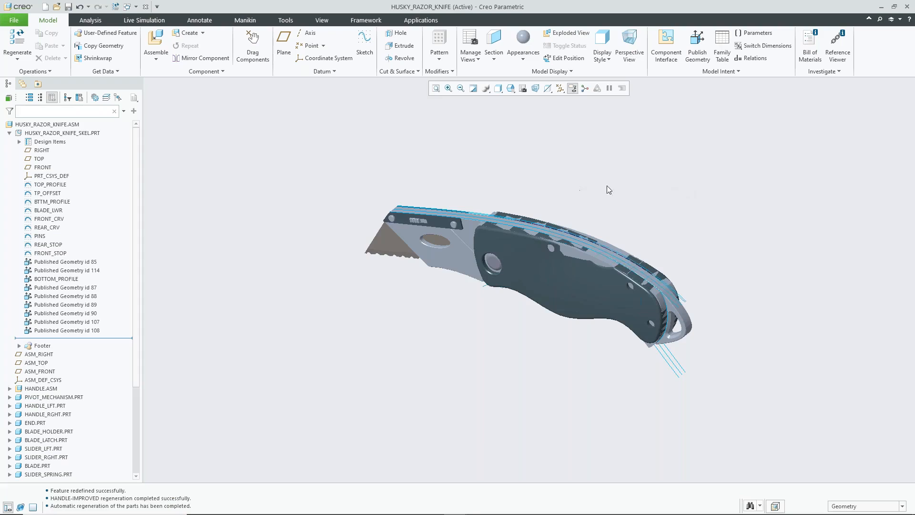
pyautogui.moveTo(616, 189)
pyautogui.mouseDown(button='middle')
pyautogui.moveTo(634, 202)
pyautogui.moveTo(628, 192)
pyautogui.moveTo(674, 184)
pyautogui.moveTo(522, 155)
pyautogui.moveTo(442, 233)
pyautogui.moveTo(460, 217)
pyautogui.moveTo(439, 201)
pyautogui.moveTo(459, 220)
pyautogui.mouseUp(button='middle')
pyautogui.moveTo(461, 257); pyautogui.dragTo(463, 271, button='middle')
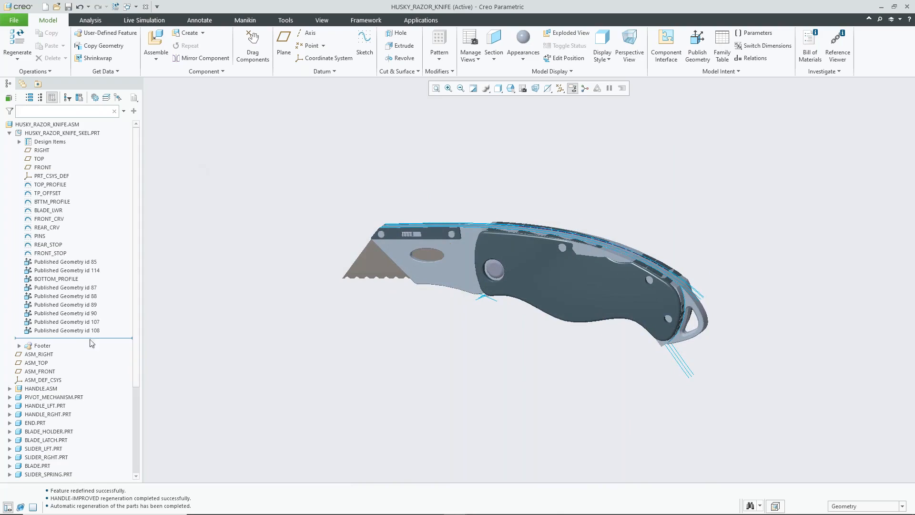
# Step: Open the placement definition of BLADE_HOLDER.PRT and review its Coincident and Angle Offset constraints
pyautogui.moveTo(138, 317); pyautogui.dragTo(145, 406)
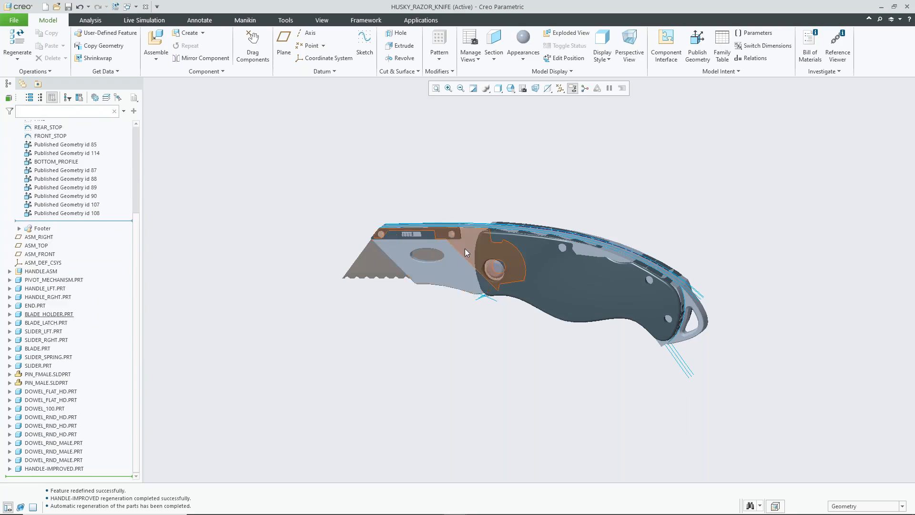
pyautogui.click(456, 276)
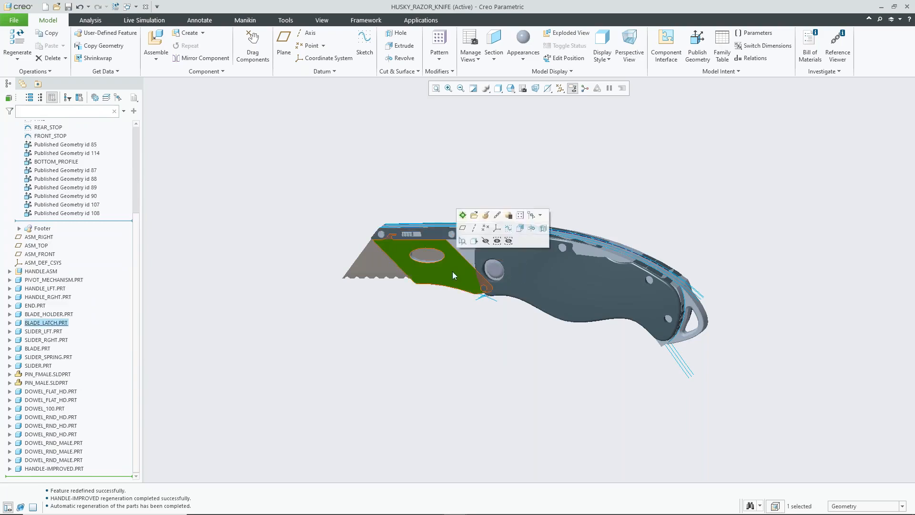
pyautogui.click(52, 314)
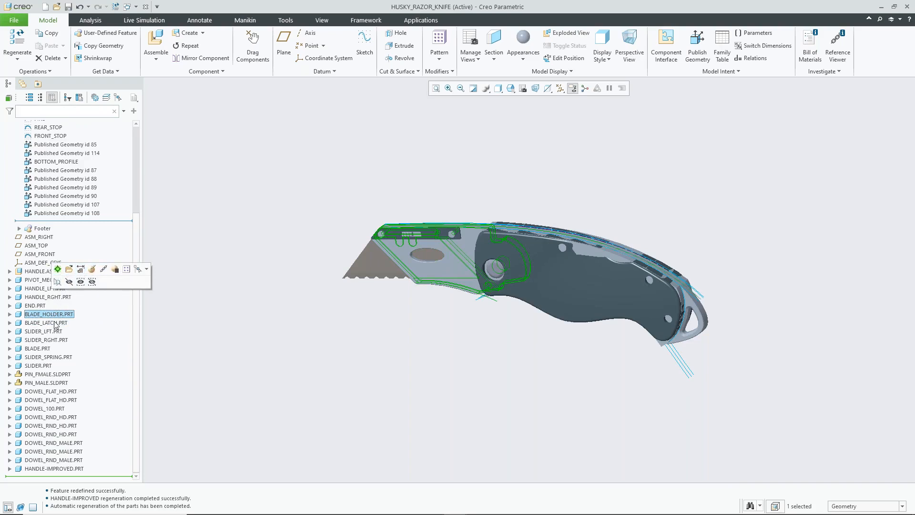
pyautogui.click(92, 270)
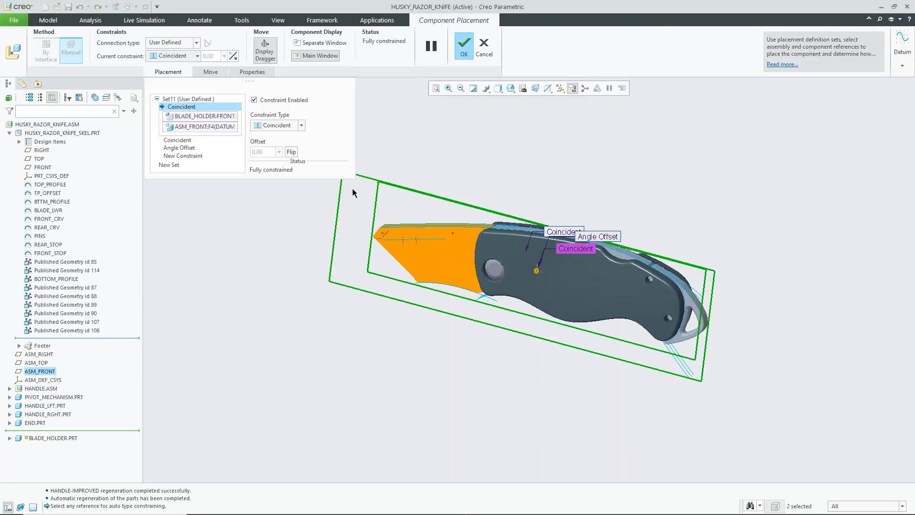
pyautogui.moveTo(583, 195)
pyautogui.mouseDown(button='middle')
pyautogui.moveTo(606, 181)
pyautogui.moveTo(592, 200)
pyautogui.moveTo(551, 215)
pyautogui.mouseUp(button='middle')
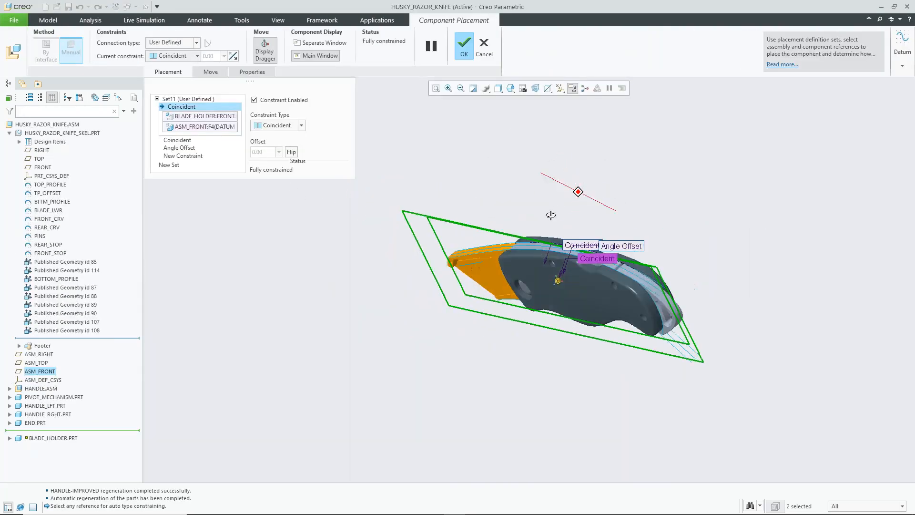
pyautogui.click(561, 274)
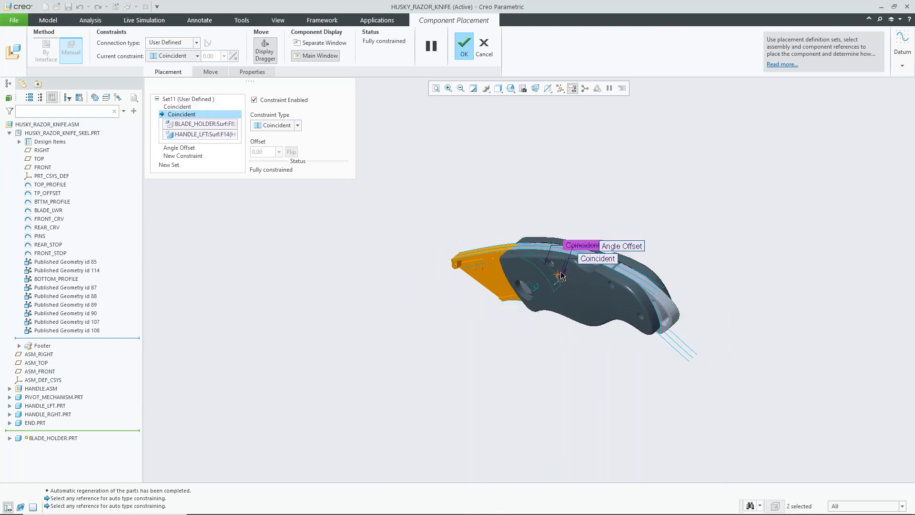
pyautogui.moveTo(561, 275); pyautogui.dragTo(584, 252, button='middle')
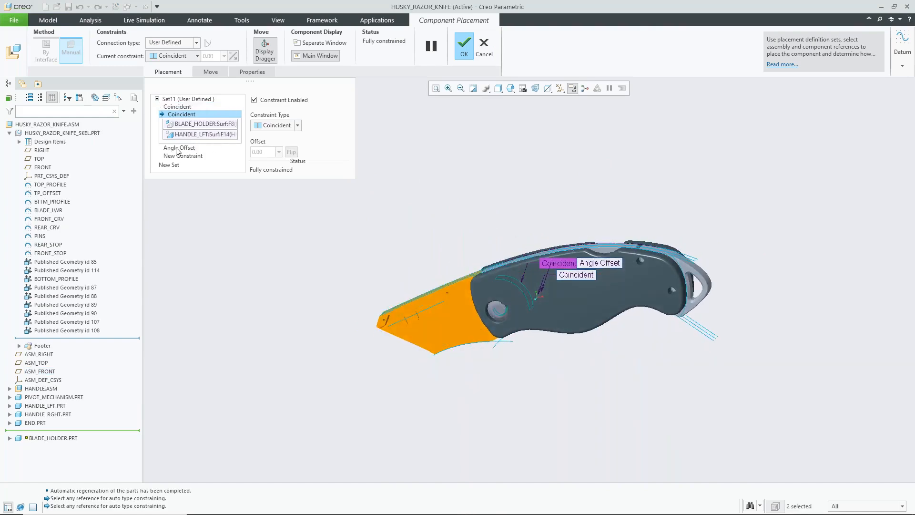
pyautogui.click(178, 148)
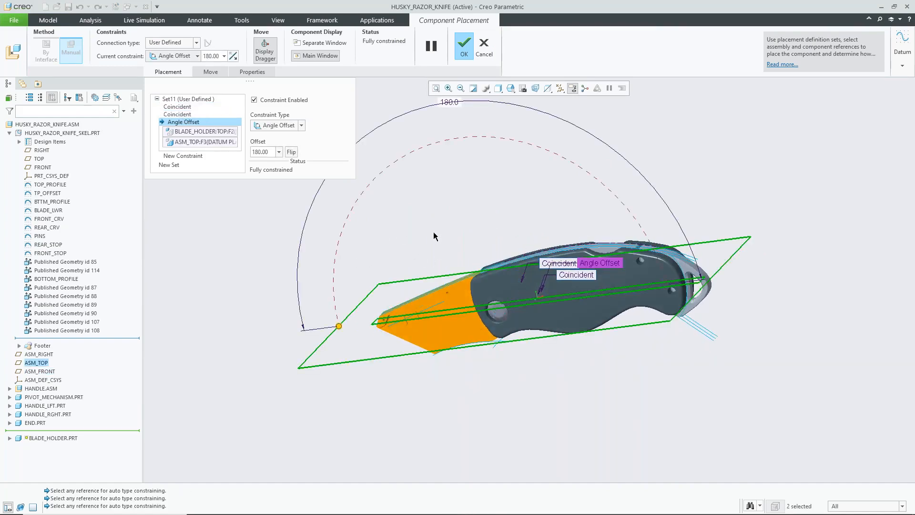
pyautogui.moveTo(433, 233); pyautogui.dragTo(435, 206, button='middle')
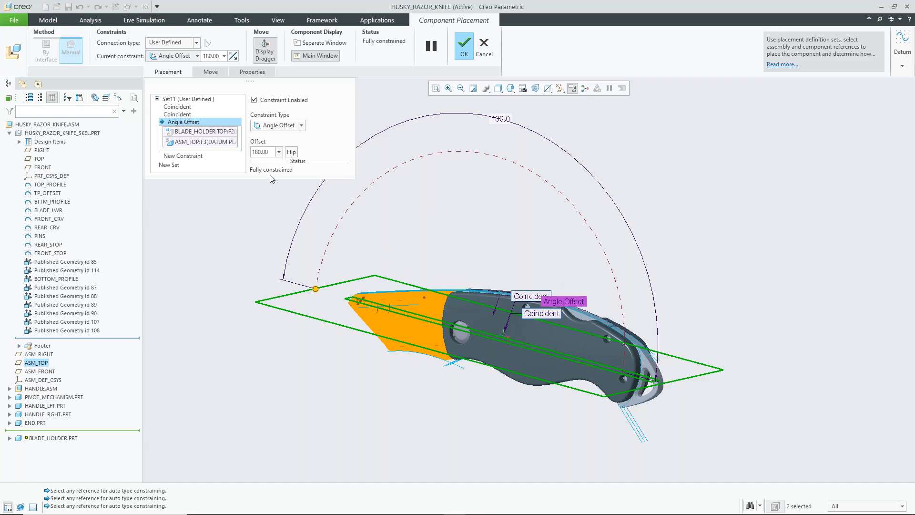
# Step: Delete the blade holder's Angle Offset constraint and disable Allow Assumptions for its placement
pyautogui.rightClick(197, 122)
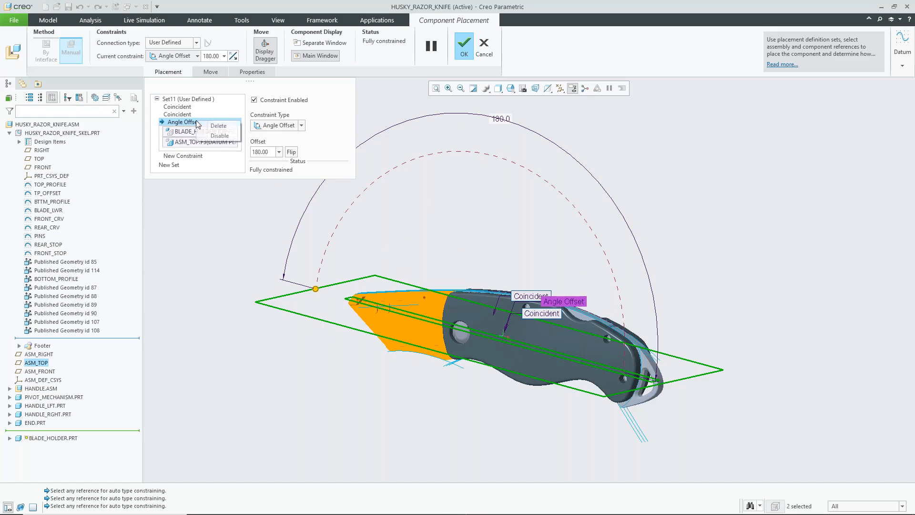
pyautogui.click(225, 128)
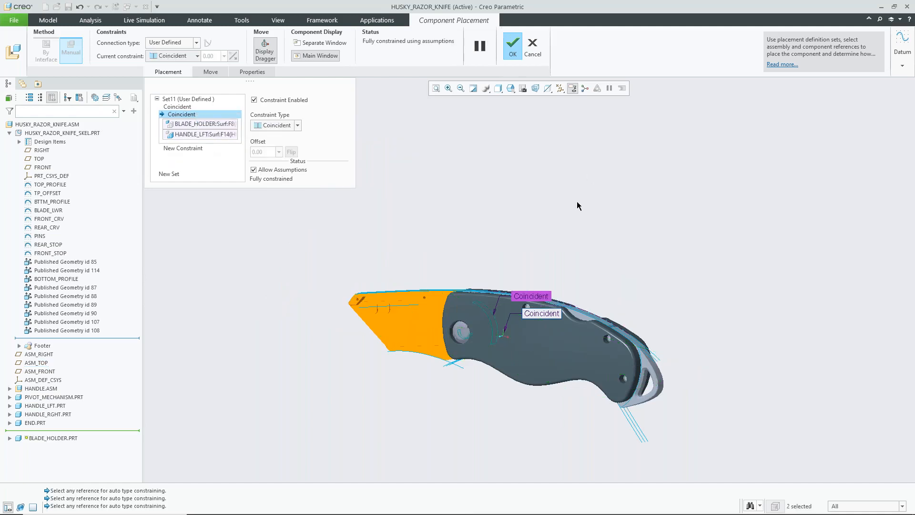
pyautogui.scroll(-2, 582, 221)
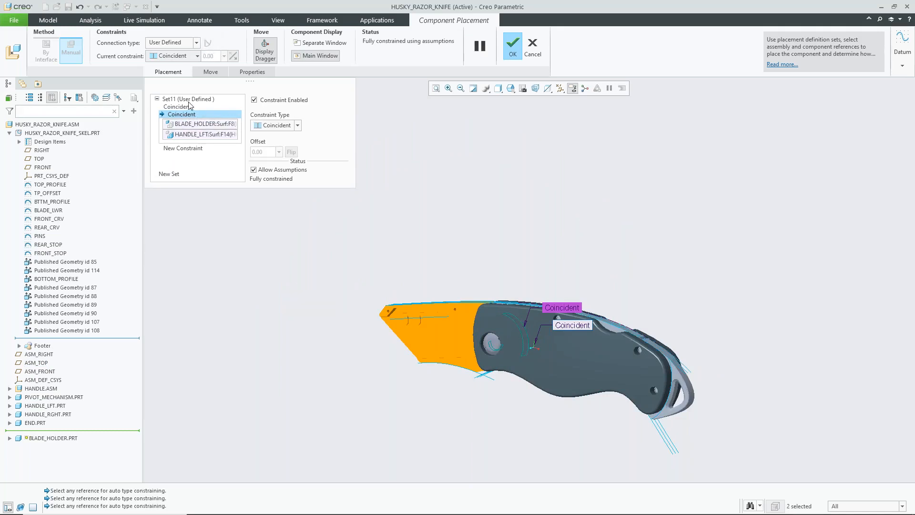
pyautogui.click(253, 170)
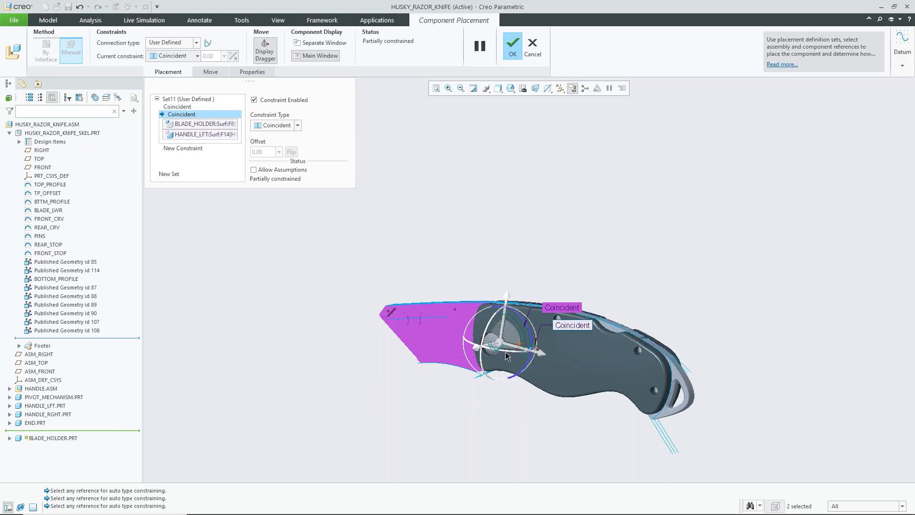
pyautogui.moveTo(519, 352); pyautogui.dragTo(537, 325, button='middle')
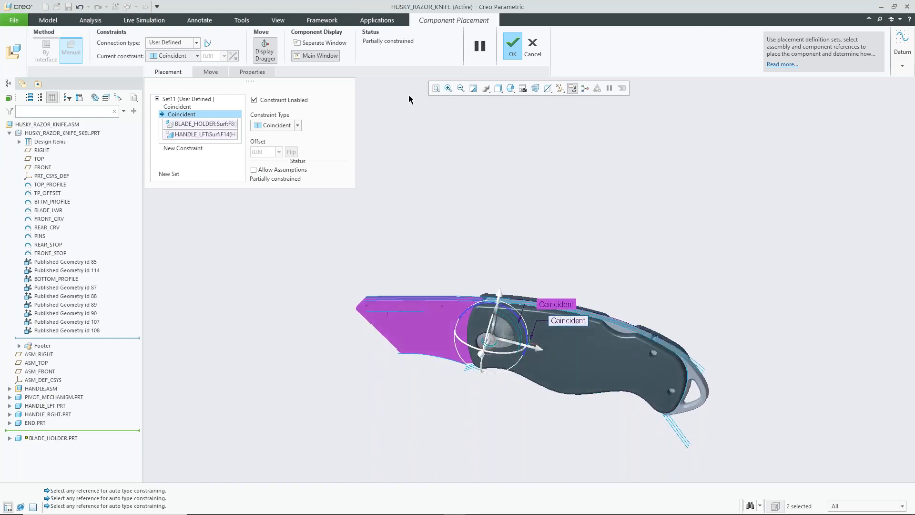
# Step: Accept the blade holder's partially constrained placement and swing the blade slightly downward about its pivot with Drag Components
pyautogui.click(512, 46)
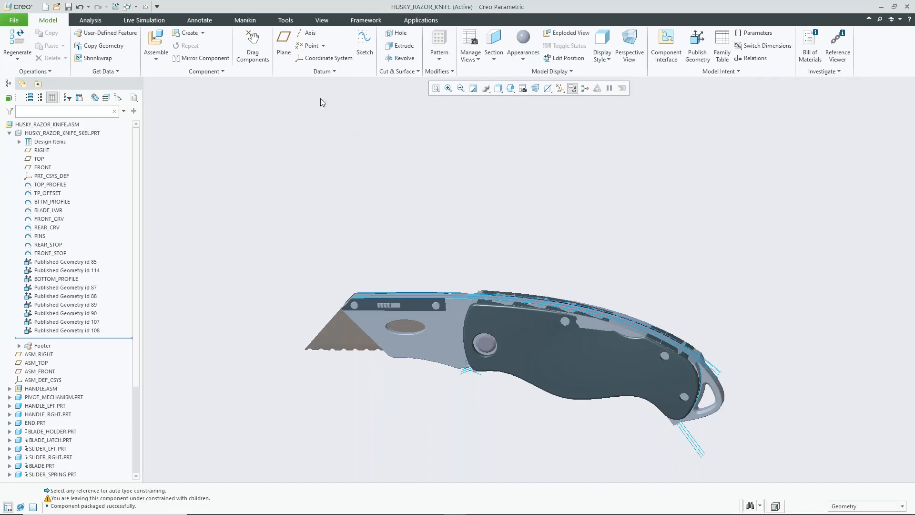
pyautogui.click(256, 43)
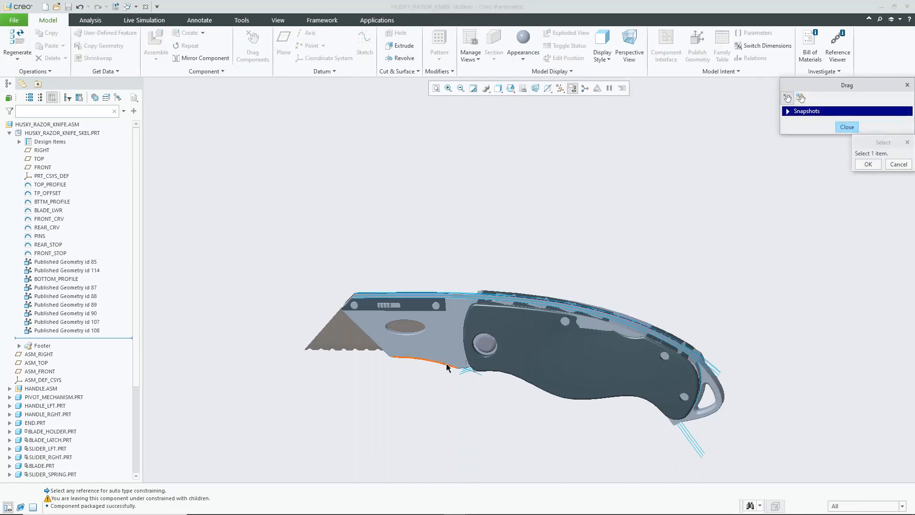
pyautogui.click(444, 332)
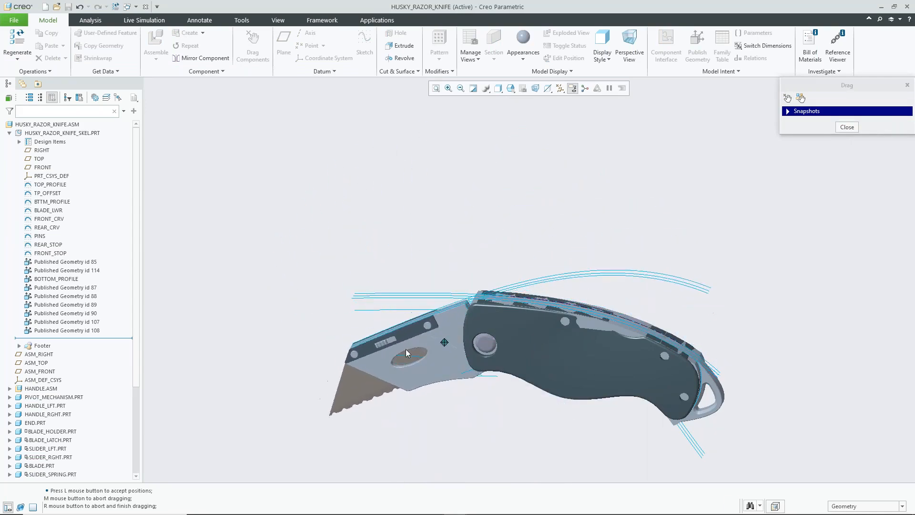
pyautogui.click(410, 345)
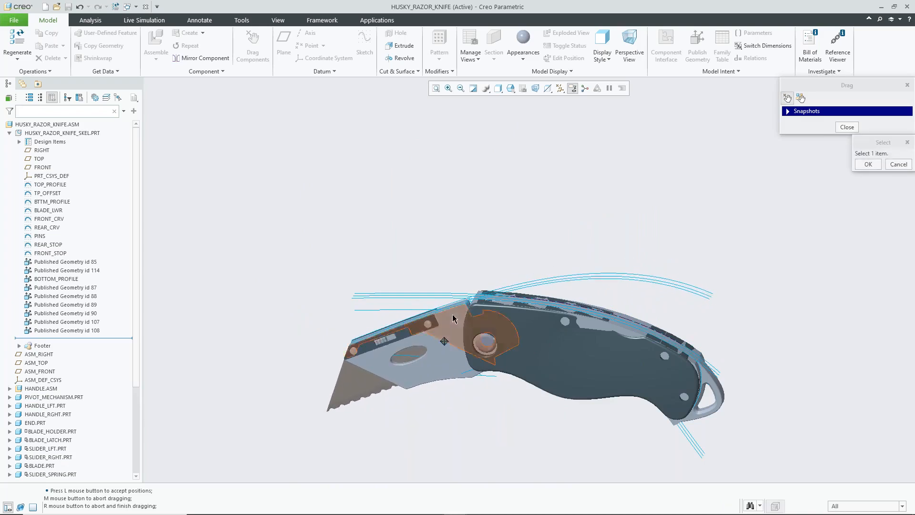
# Step: Take a snapshot of the knife with the blade in its slightly lowered position
pyautogui.moveTo(539, 260); pyautogui.dragTo(580, 257, button='middle')
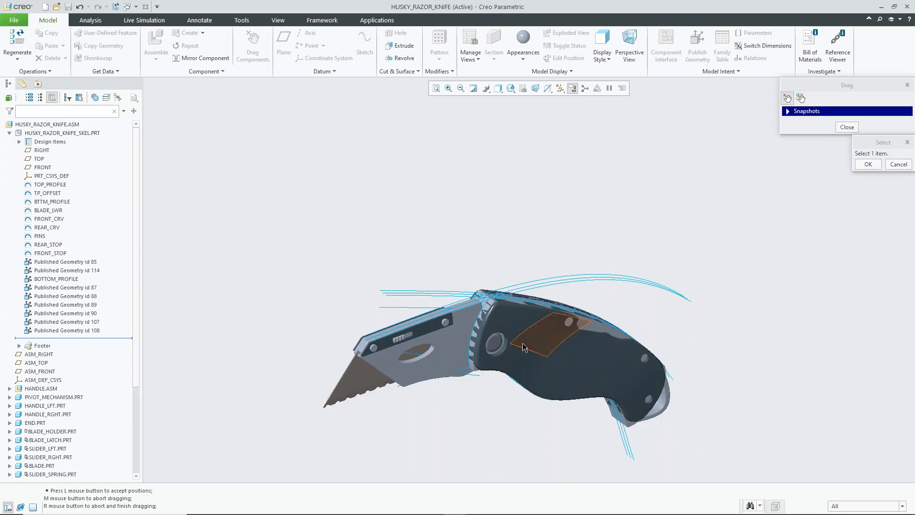
pyautogui.moveTo(523, 350); pyautogui.dragTo(514, 355, button='middle')
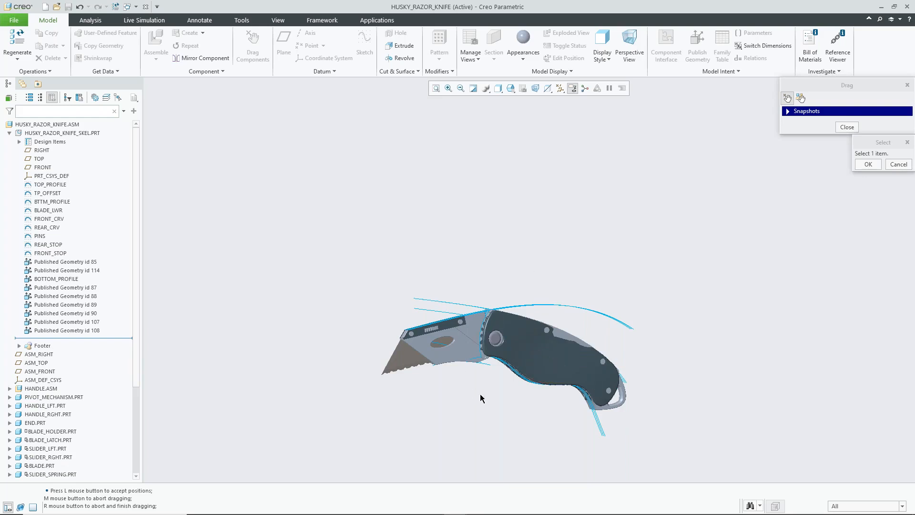
pyautogui.scroll(2, 480, 398)
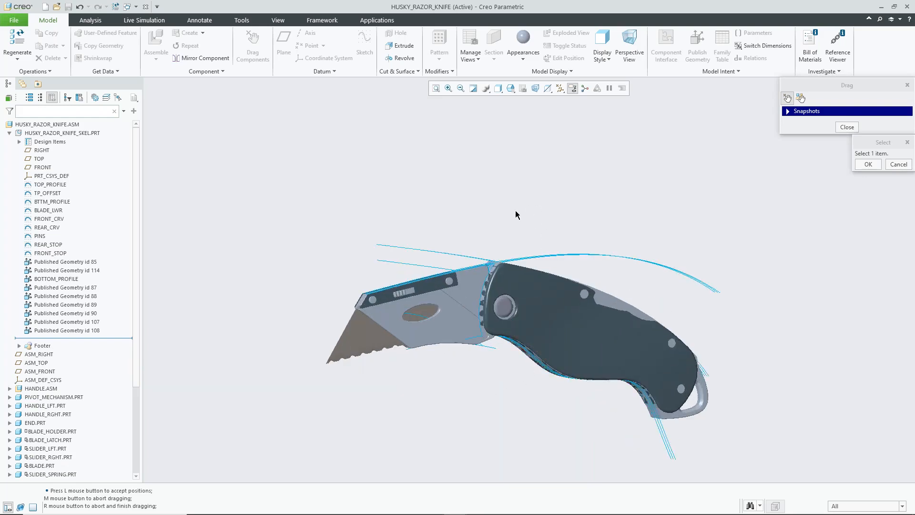
pyautogui.moveTo(557, 224); pyautogui.dragTo(555, 237, button='middle')
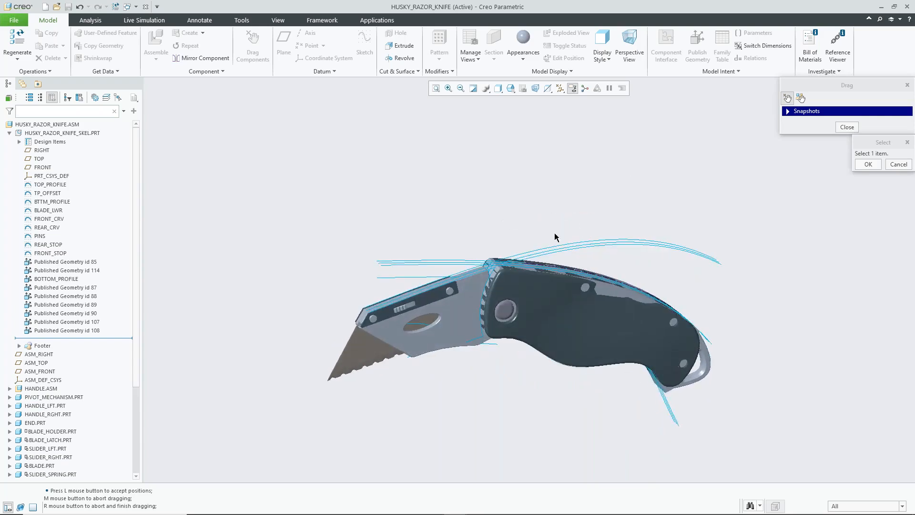
pyautogui.click(794, 111)
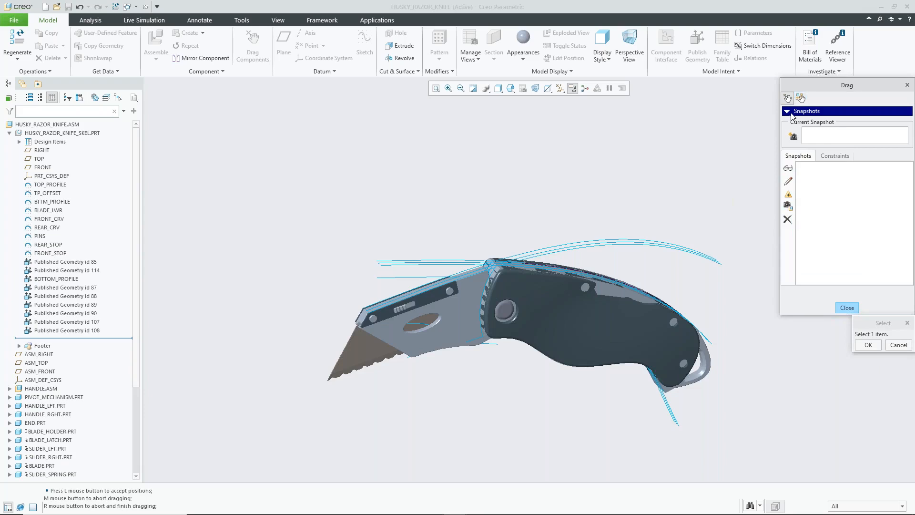
pyautogui.click(793, 135)
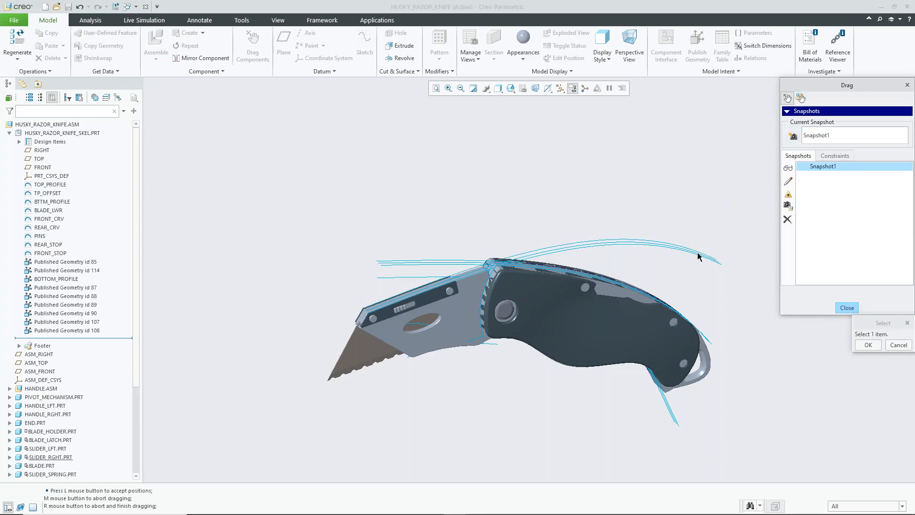
# Step: Rotate the blade holder further until the blade points steeply downward and take a second snapshot
pyautogui.click(456, 323)
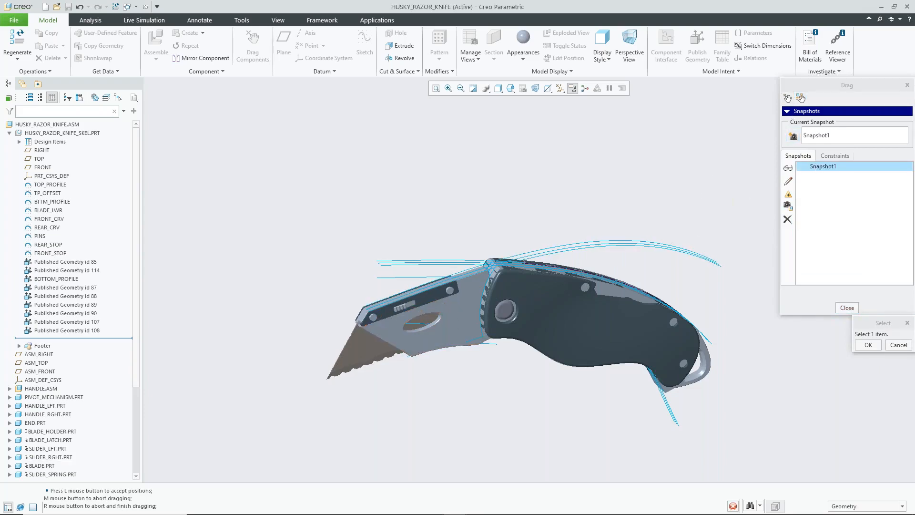
pyautogui.click(483, 357)
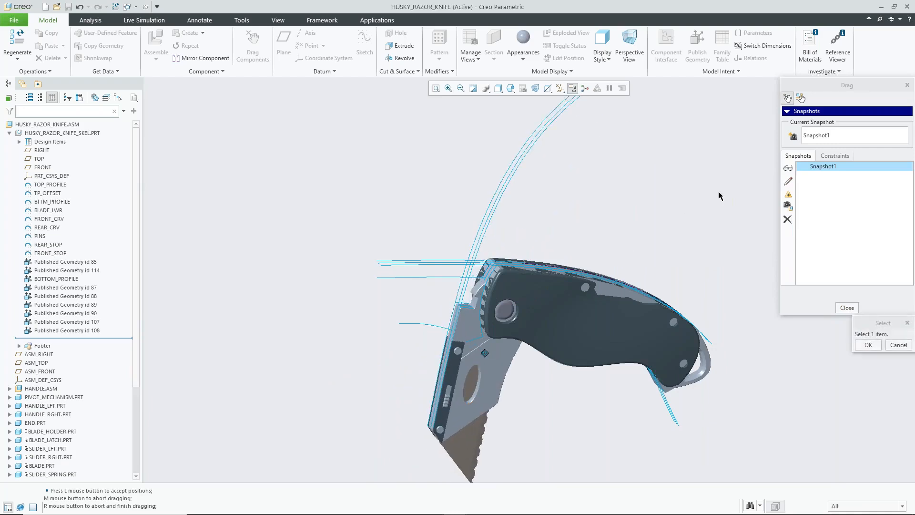
pyautogui.click(798, 132)
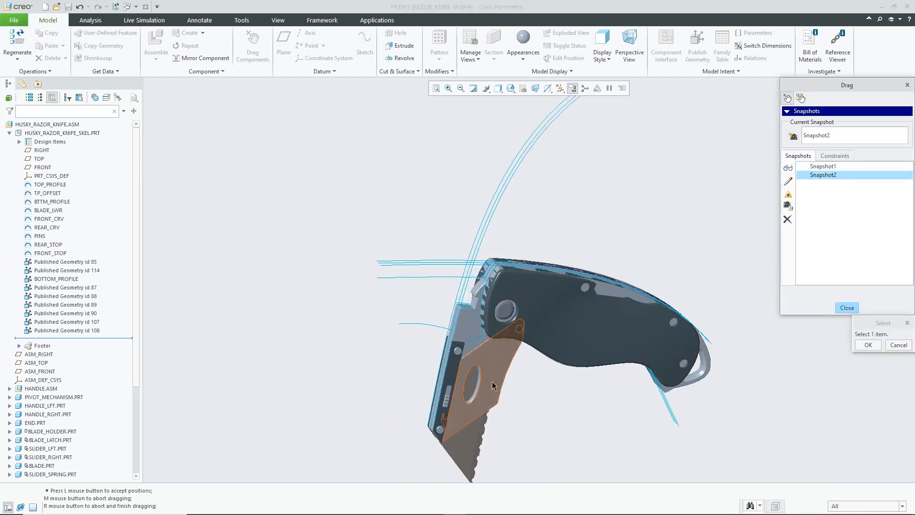
# Step: Fold the blade holder almost fully into the handle and take a third snapshot
pyautogui.click(476, 356)
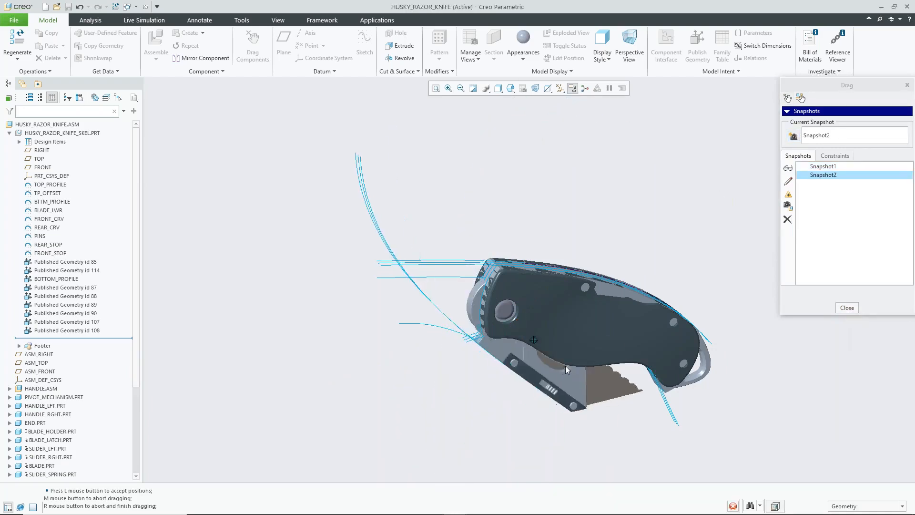
pyautogui.click(576, 355)
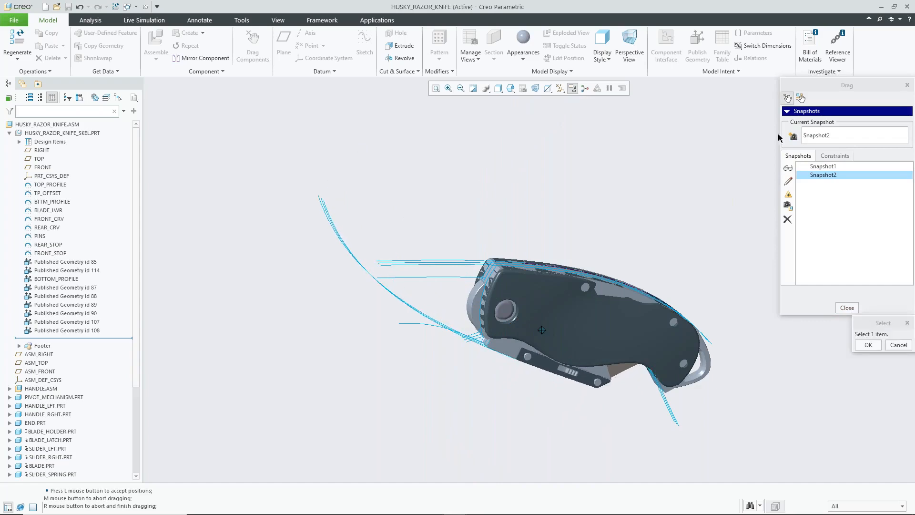
pyautogui.click(793, 137)
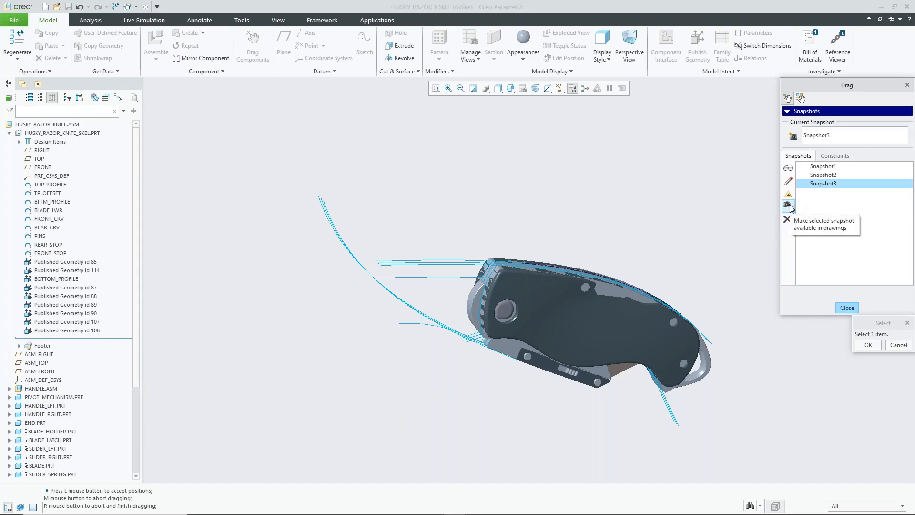
# Step: Go through the three saved blade position snapshots in order, ending on the folded one, and finish dragging components
pyautogui.click(829, 168)
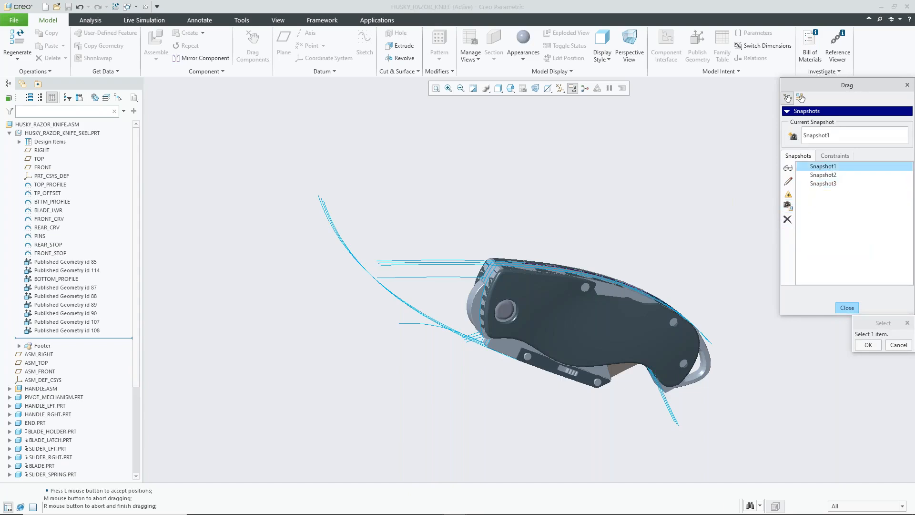
pyautogui.click(829, 175)
pyautogui.click(829, 183)
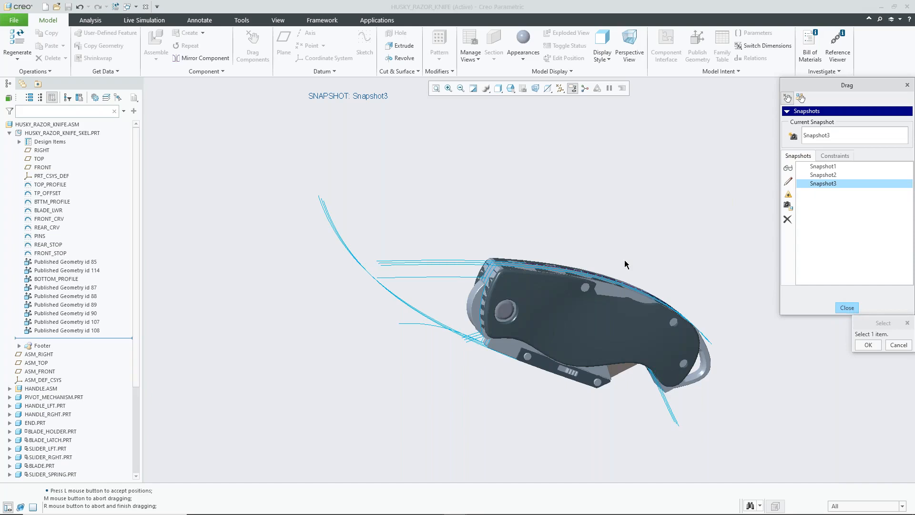
pyautogui.click(849, 309)
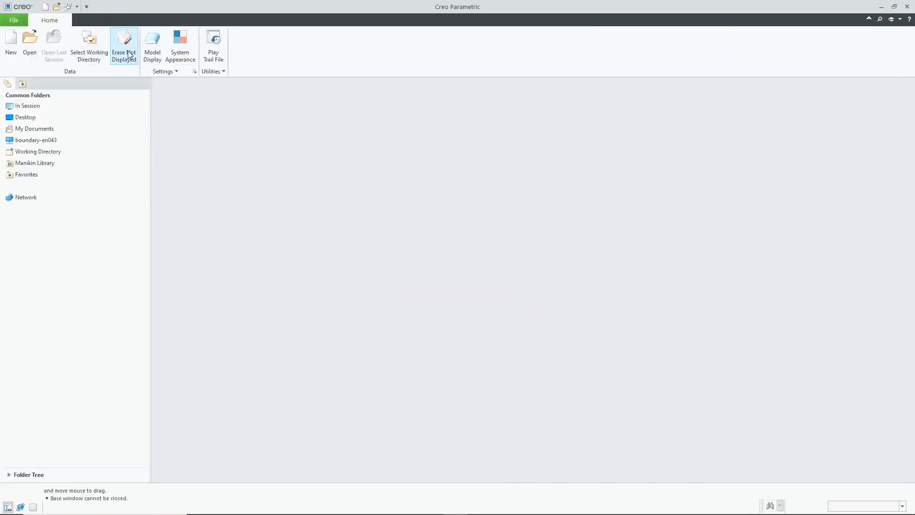
# Step: Erase all undisplayed models from the session, and find and open truck_asm.asm using the search term "truck"
pyautogui.click(124, 45)
pyautogui.click(466, 345)
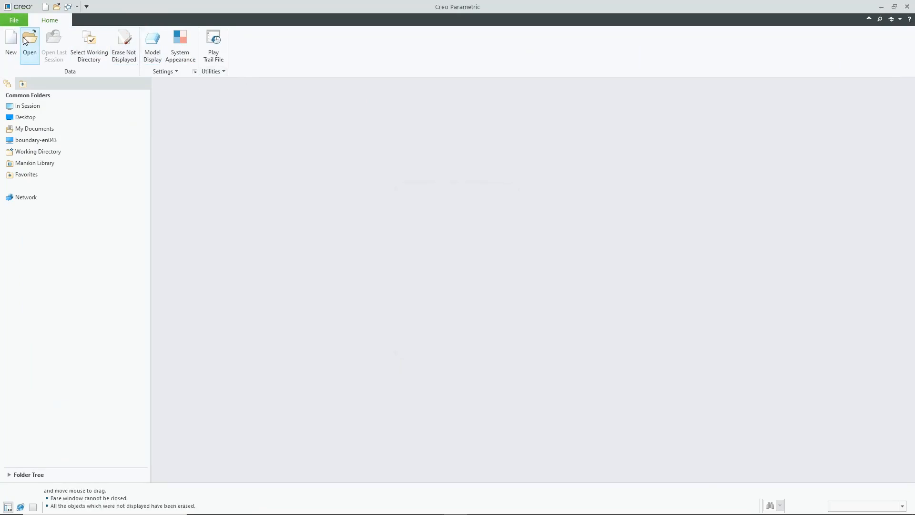
pyautogui.click(24, 38)
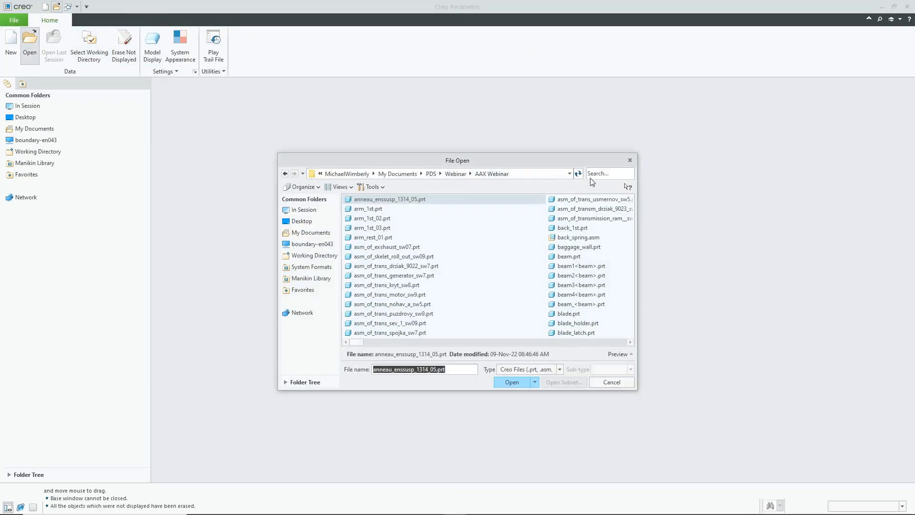
pyautogui.click(594, 174)
pyautogui.write('trcu')
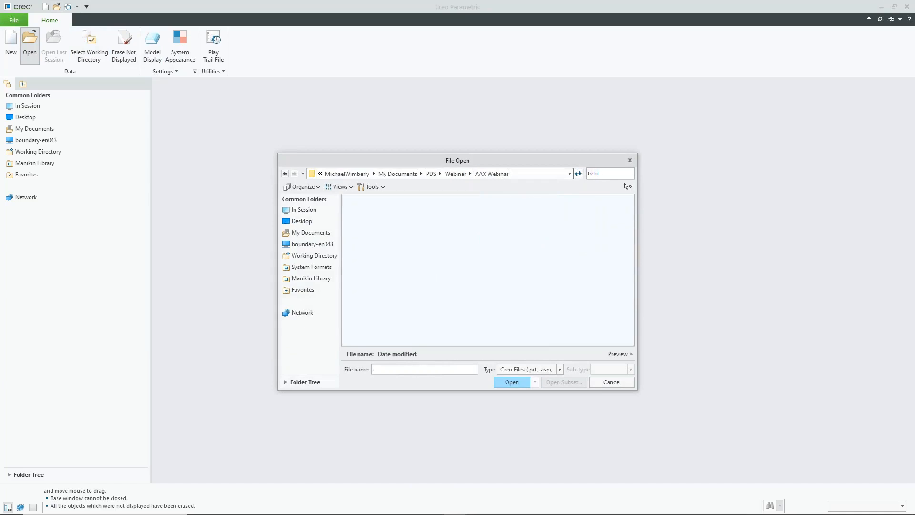
pyautogui.press('BackSpace')
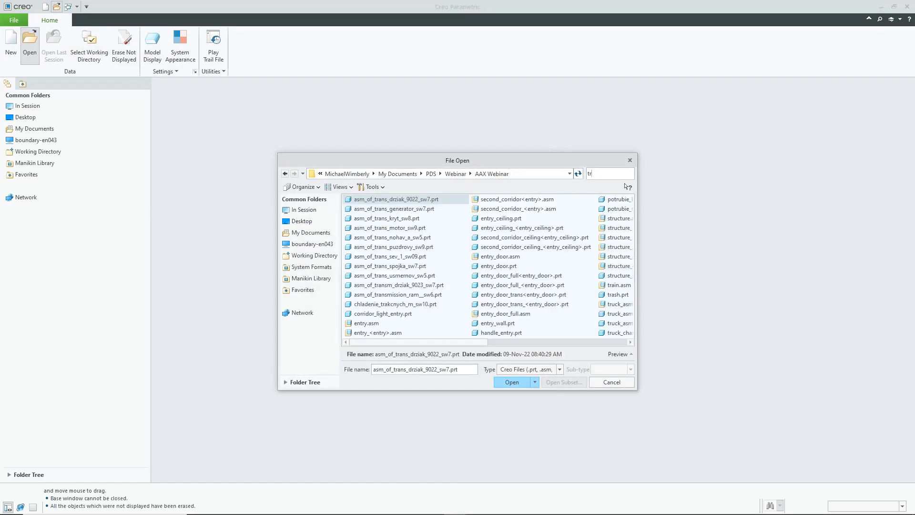
pyautogui.write('uck')
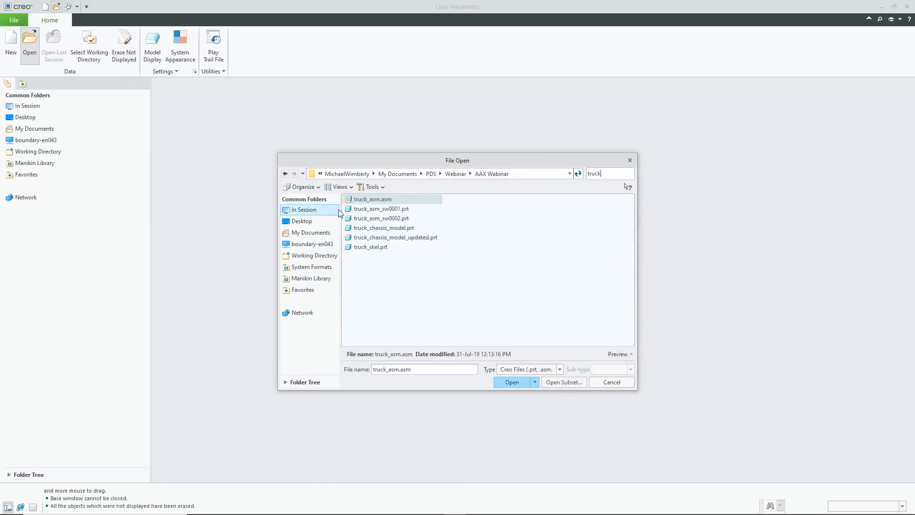
pyautogui.doubleClick(359, 199)
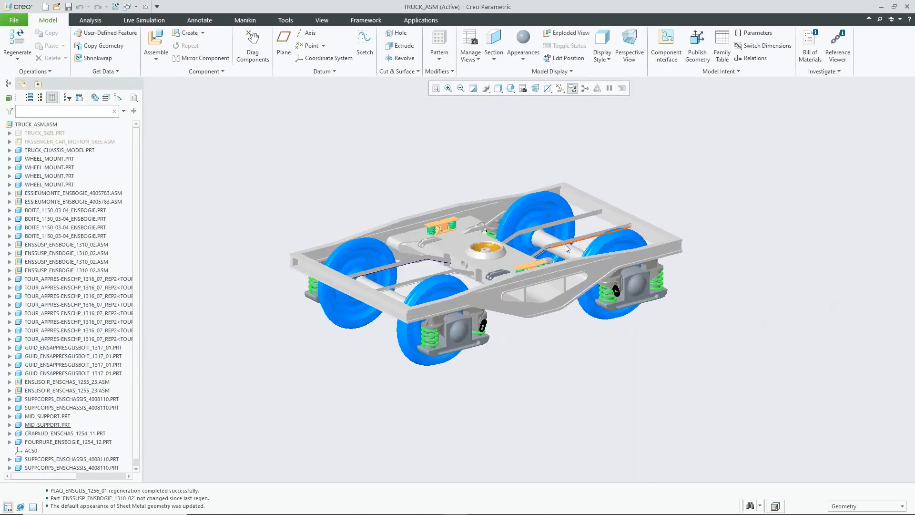
# Step: Highlight TRUCK_CHASSIS_MODEL.PRT in the truck assembly and open the part in its own window
pyautogui.click(58, 151)
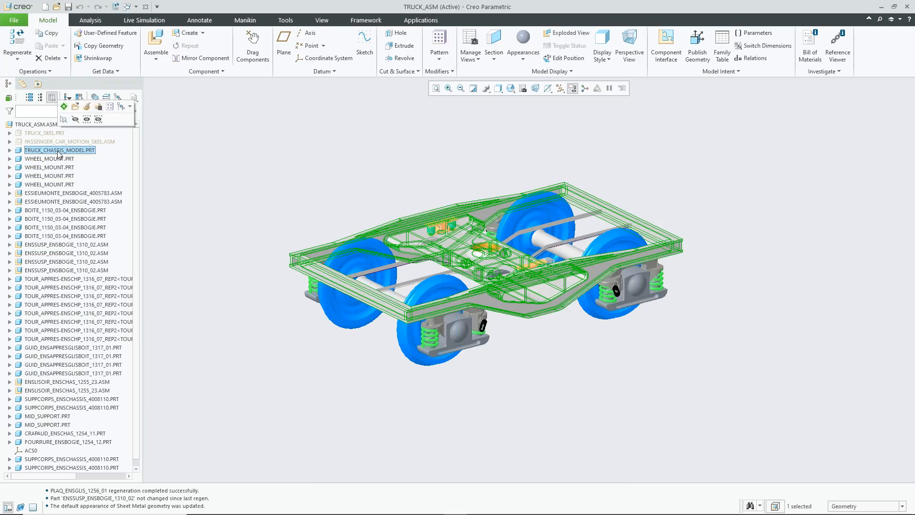
pyautogui.click(376, 170)
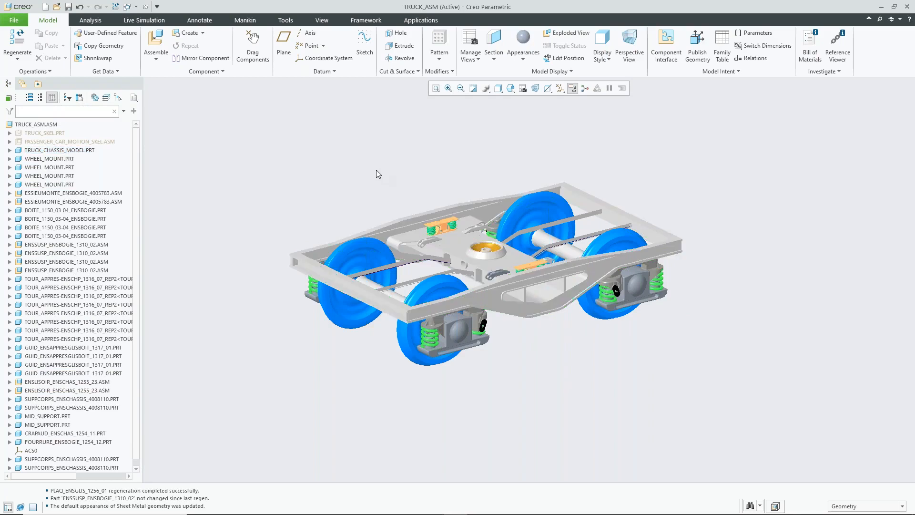
pyautogui.click(78, 151)
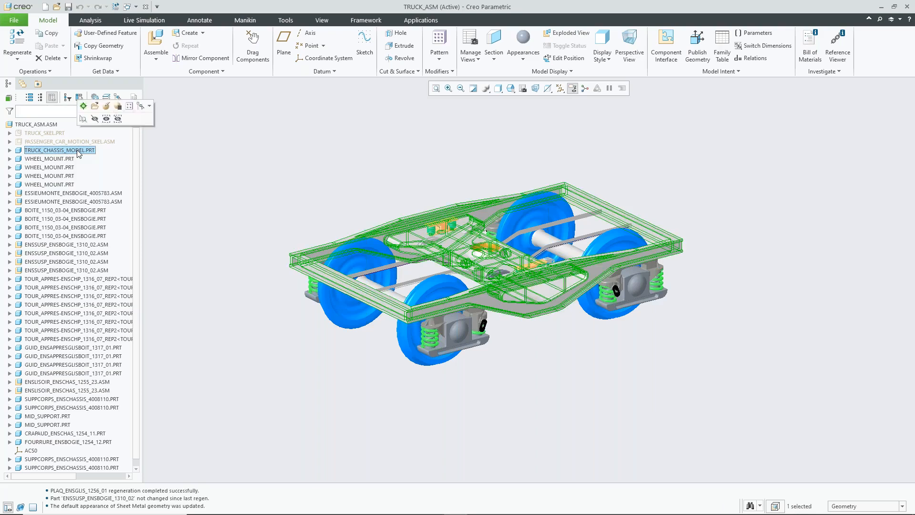
pyautogui.click(96, 107)
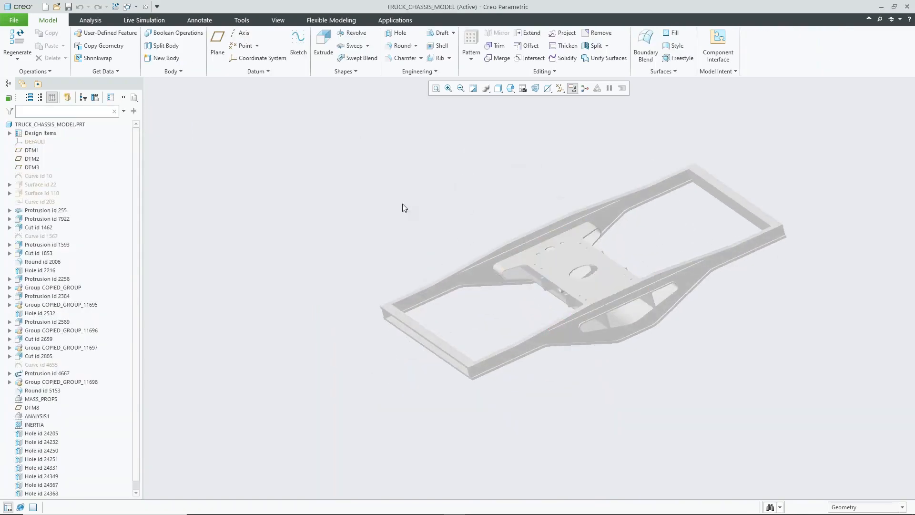
# Step: Save a copy of the chassis part as TRUCK_CHASSIS_MODEL-Improved and open the copy
pyautogui.click(14, 20)
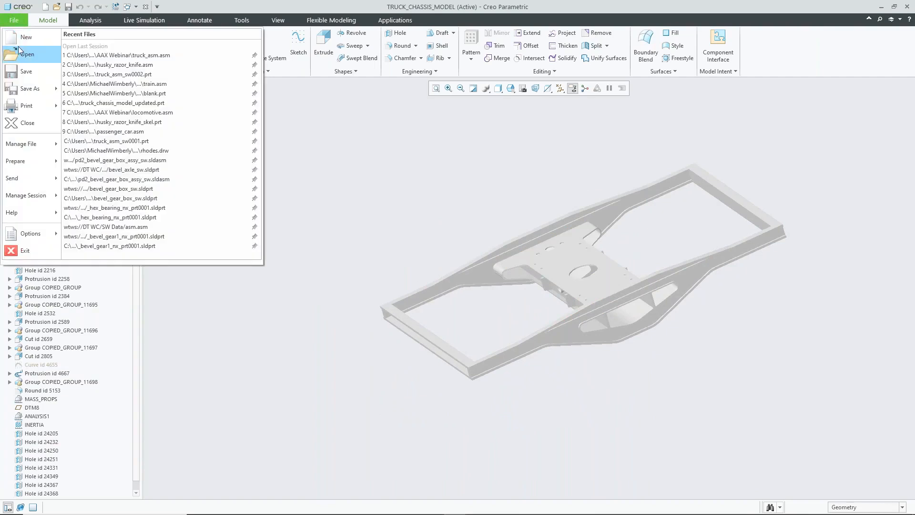
pyautogui.moveTo(29, 89)
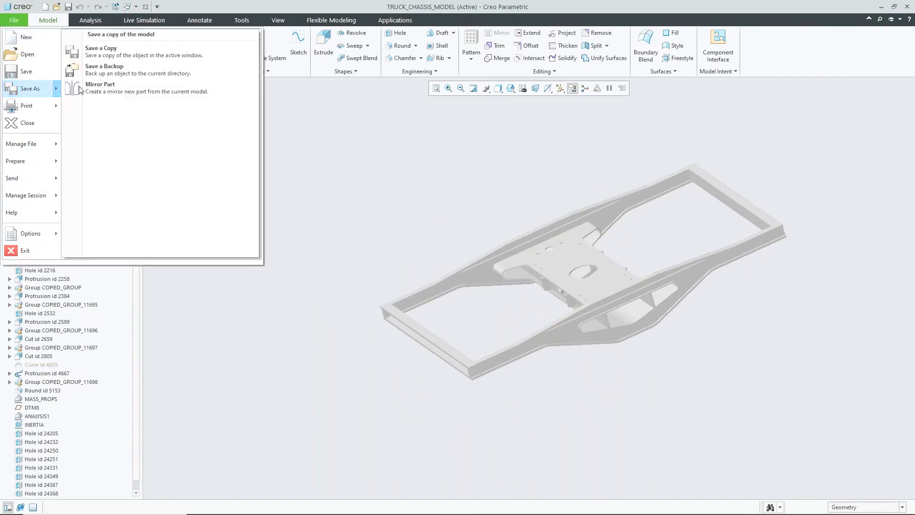
pyautogui.click(123, 59)
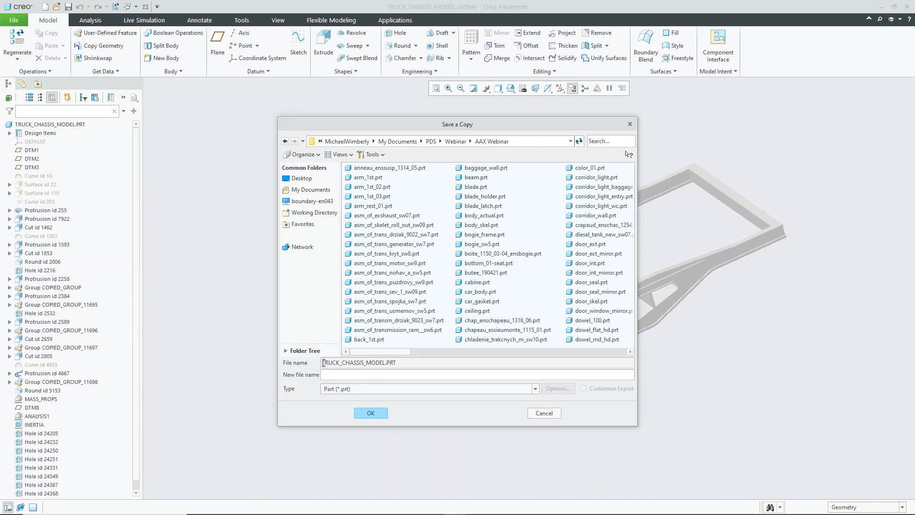
pyautogui.moveTo(323, 363); pyautogui.dragTo(385, 362)
pyautogui.hotkey('ctrl', 'c')
pyautogui.click(367, 375)
pyautogui.hotkey('ctrl', 'v')
pyautogui.write('-Improved')
pyautogui.click(382, 416)
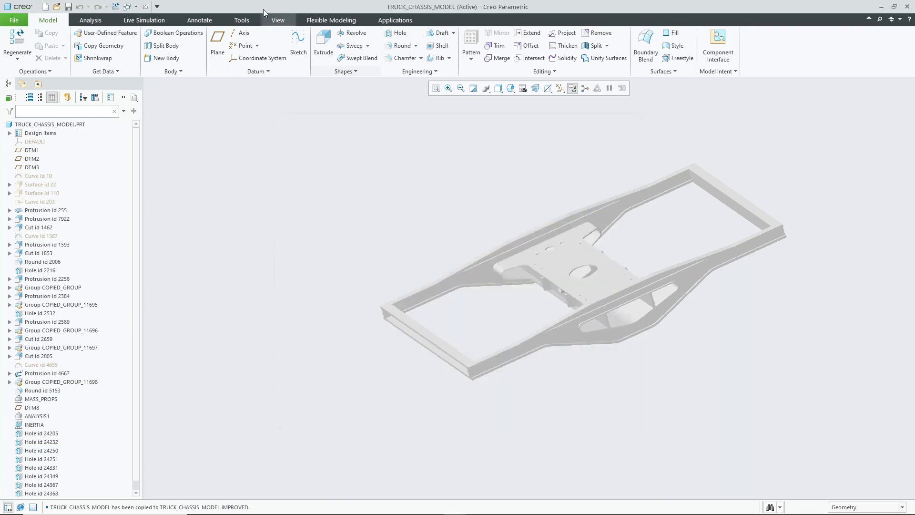
pyautogui.click(57, 6)
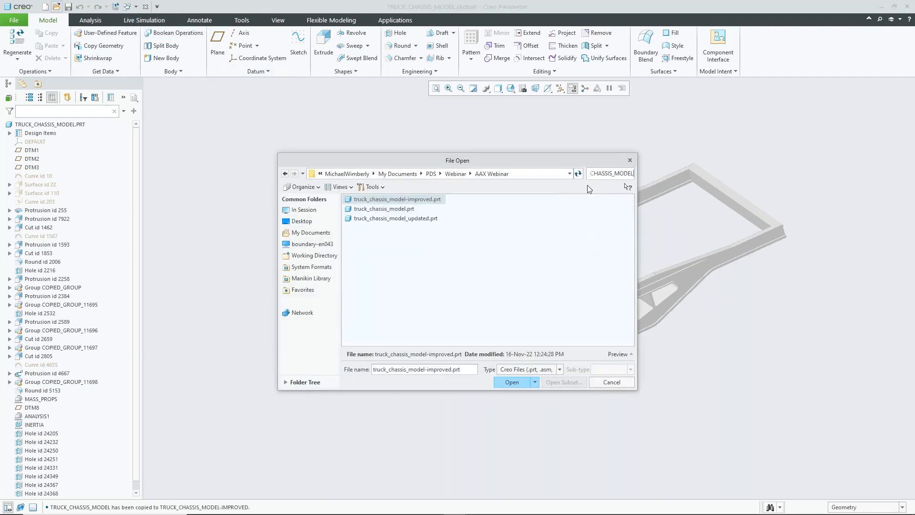
pyautogui.doubleClick(422, 199)
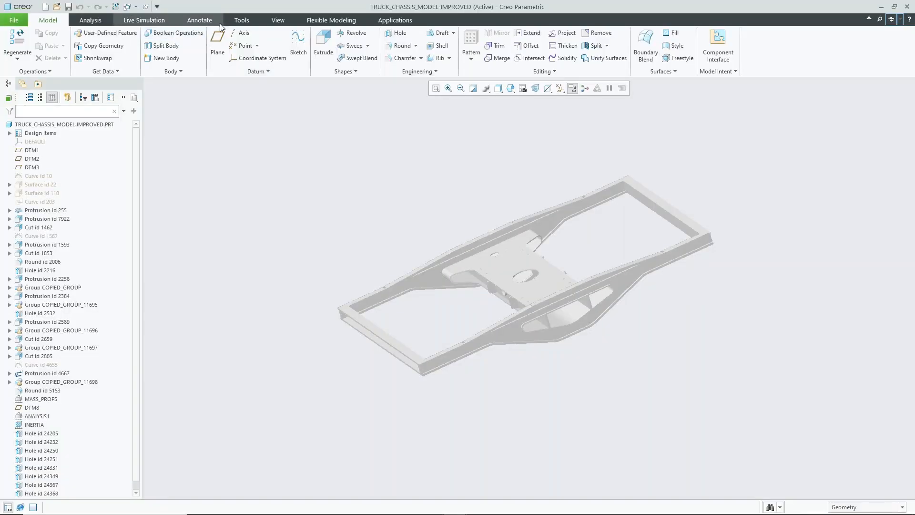
# Step: Apply a gold-coloured metal appearance from the std-metals.dmt library to the entire TRUCK_CHASSIS_MODEL-IMPROVED.PRT
pyautogui.click(234, 19)
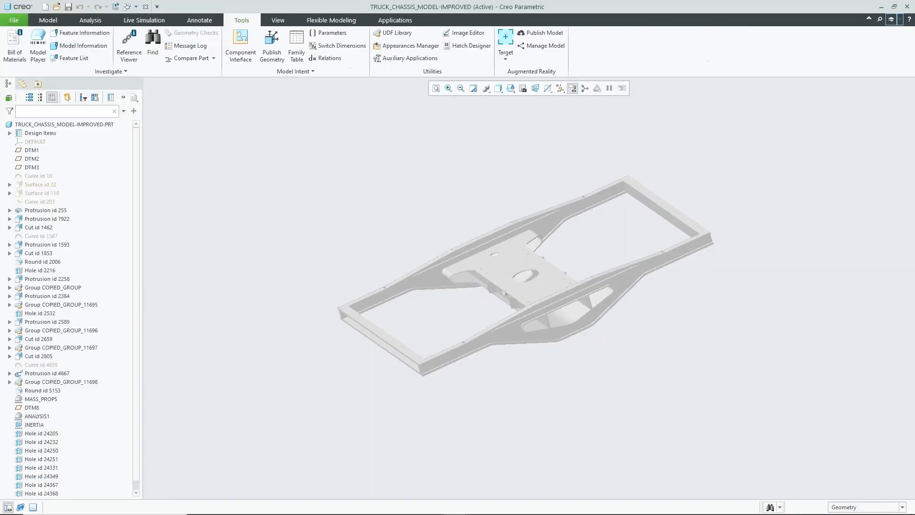
pyautogui.click(278, 20)
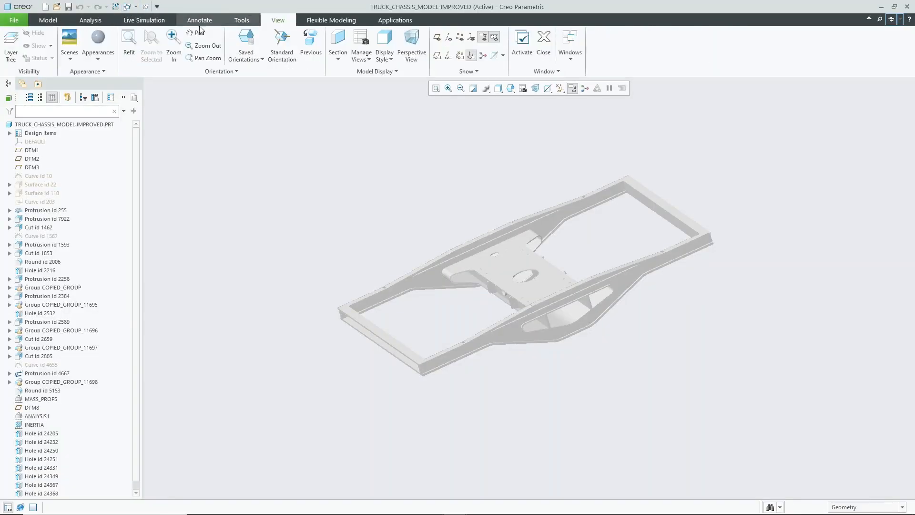
pyautogui.click(97, 53)
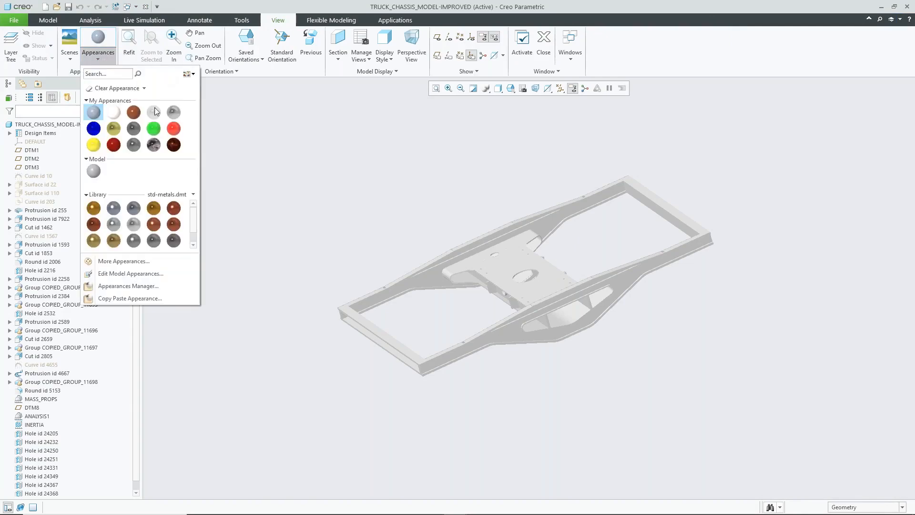
pyautogui.click(154, 208)
pyautogui.click(57, 125)
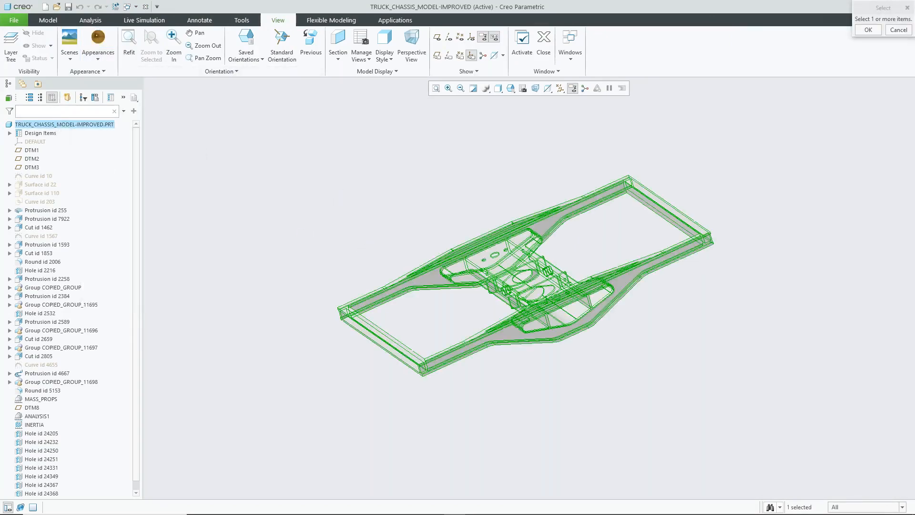
pyautogui.click(874, 31)
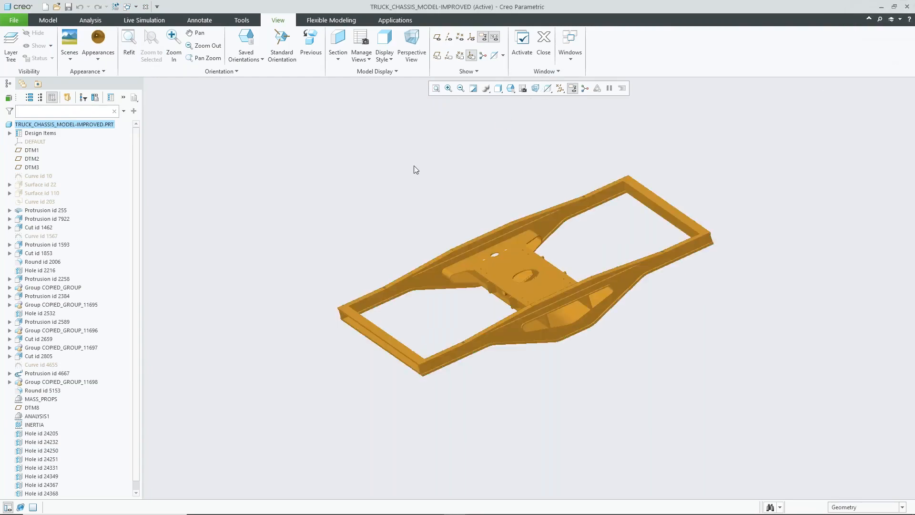
# Step: In the TRUCK_ASM.ASM window, replace TRUCK_CHASSIS_MODEL.PRT with its existing copy truck_chassis_model-improved.prt, accepting the modified copy
pyautogui.click(137, 6)
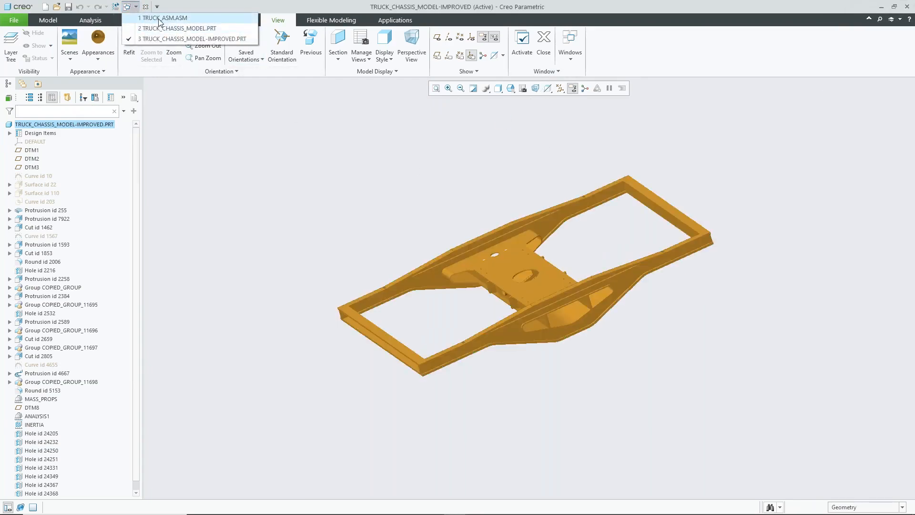
pyautogui.click(158, 19)
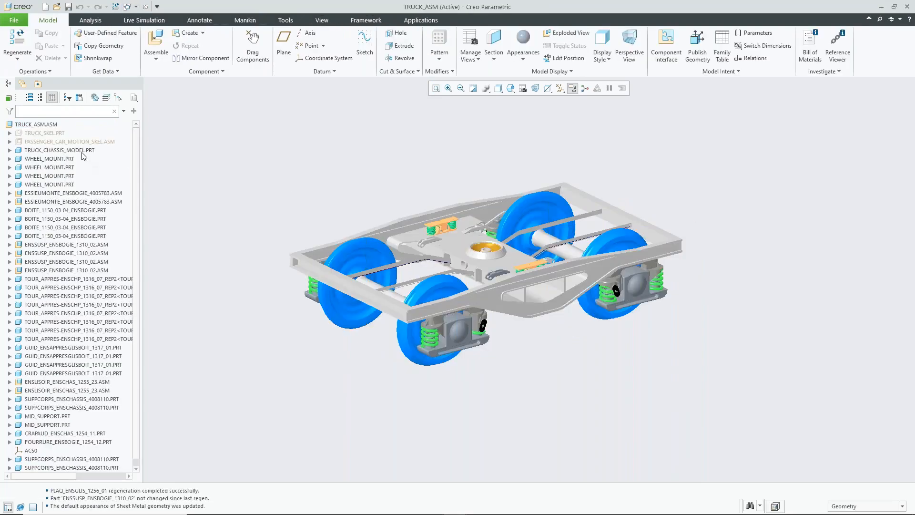
pyautogui.click(85, 150)
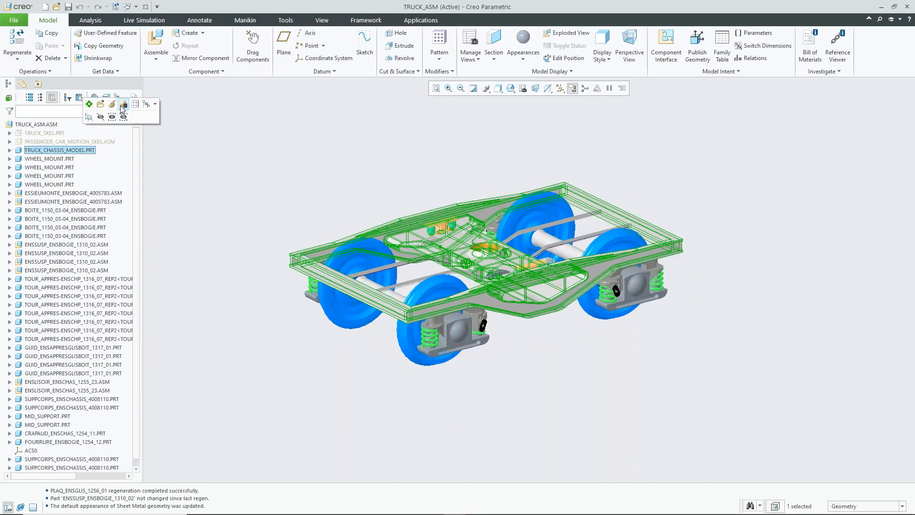
pyautogui.rightClick(86, 151)
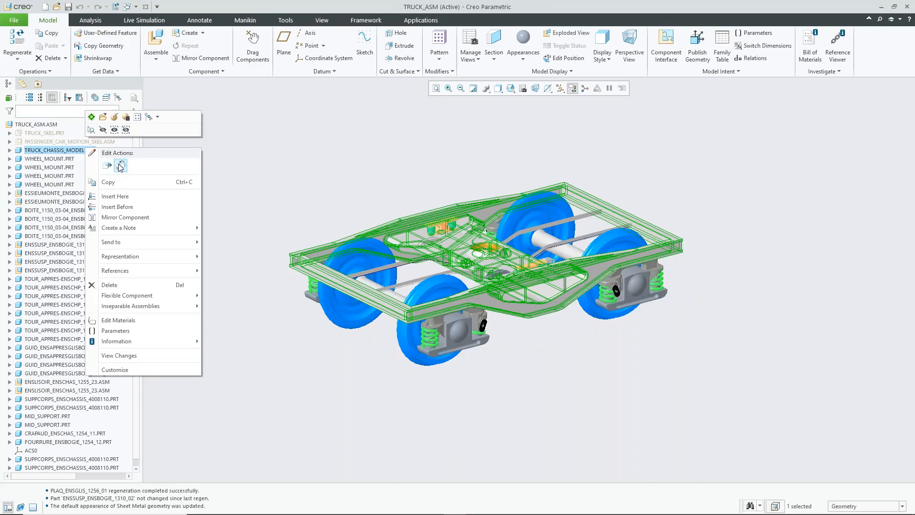
pyautogui.click(120, 169)
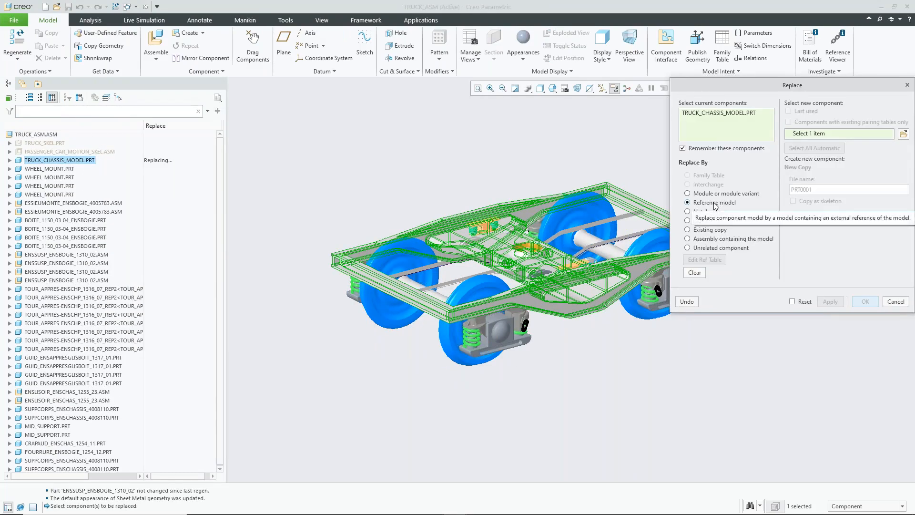
pyautogui.click(707, 232)
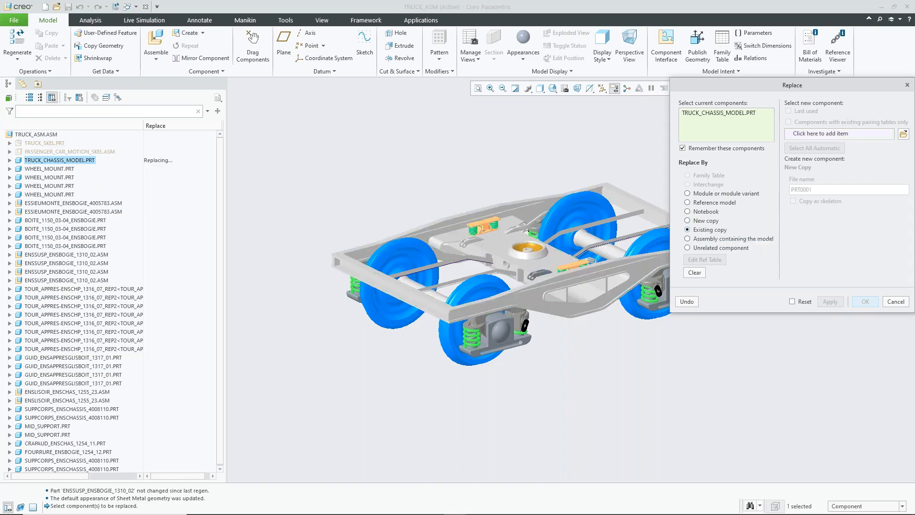
pyautogui.click(904, 134)
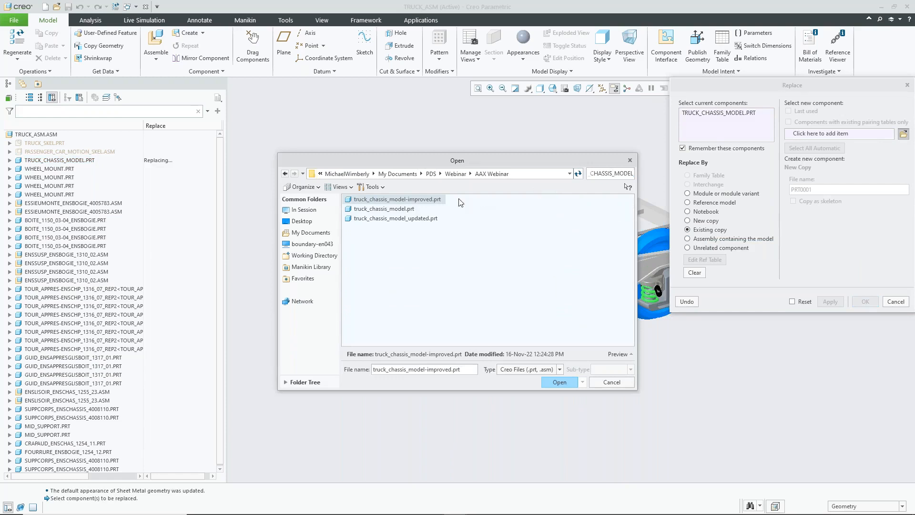
pyautogui.click(560, 382)
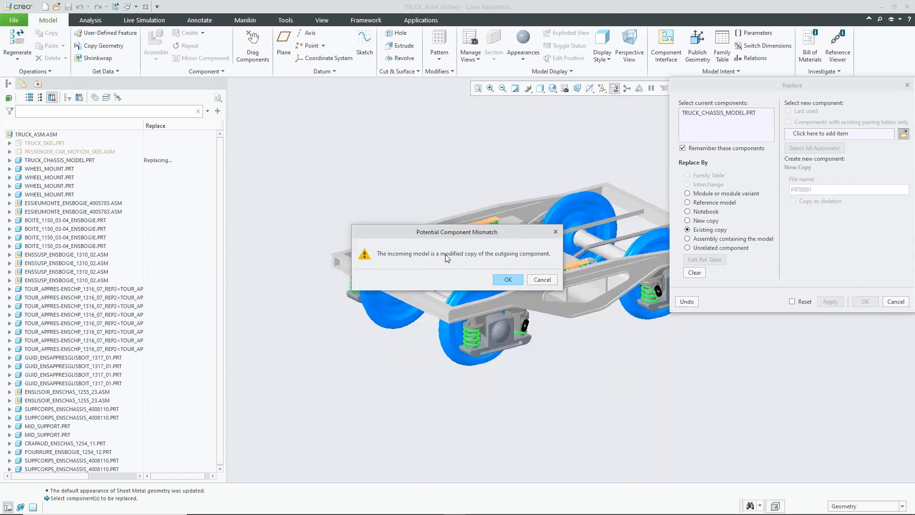
pyautogui.click(509, 280)
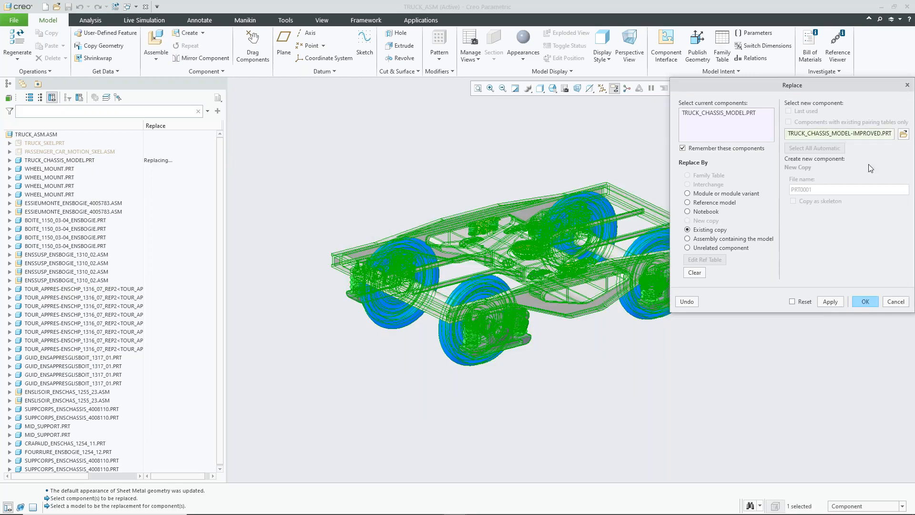
pyautogui.click(865, 301)
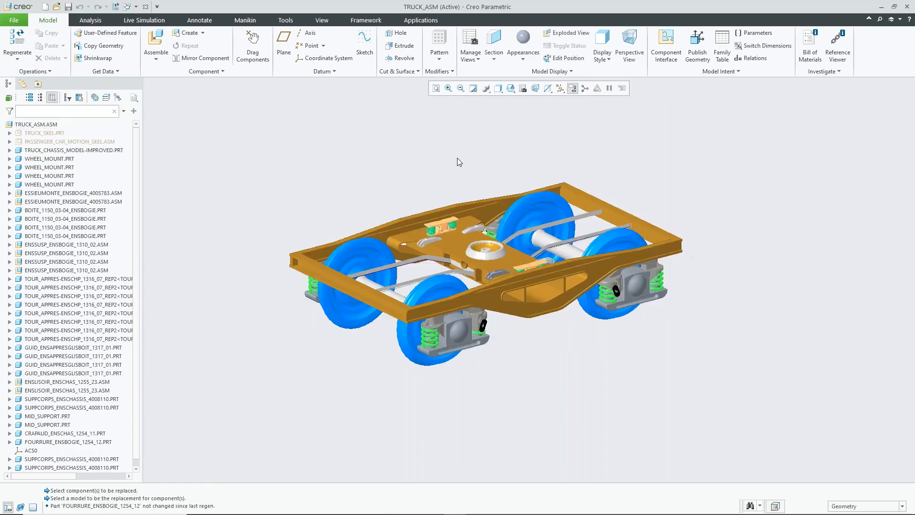
# Step: Try to replace TRUCK_CHASSIS_MODEL-IMPROVED.PRT with a new copy named TRUCK_CHASSIS_MODEL_Super_Improved
pyautogui.click(92, 151)
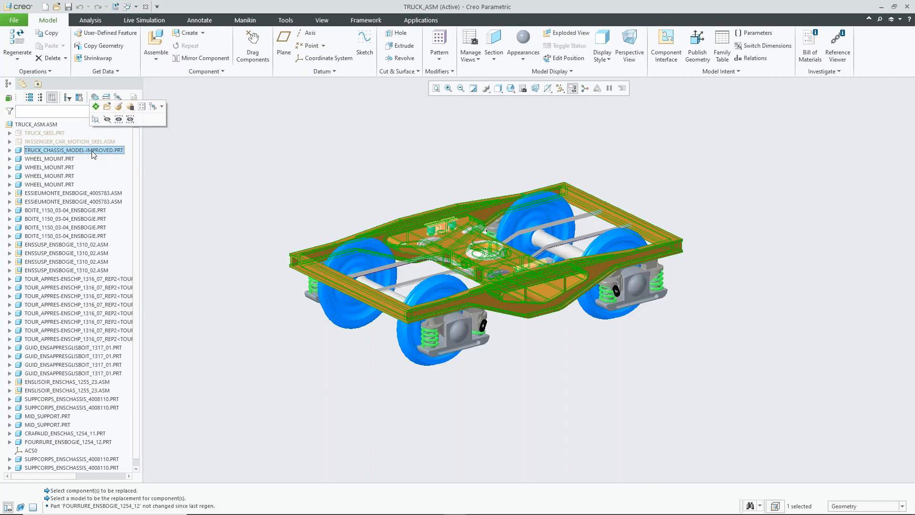
pyautogui.click(658, 173)
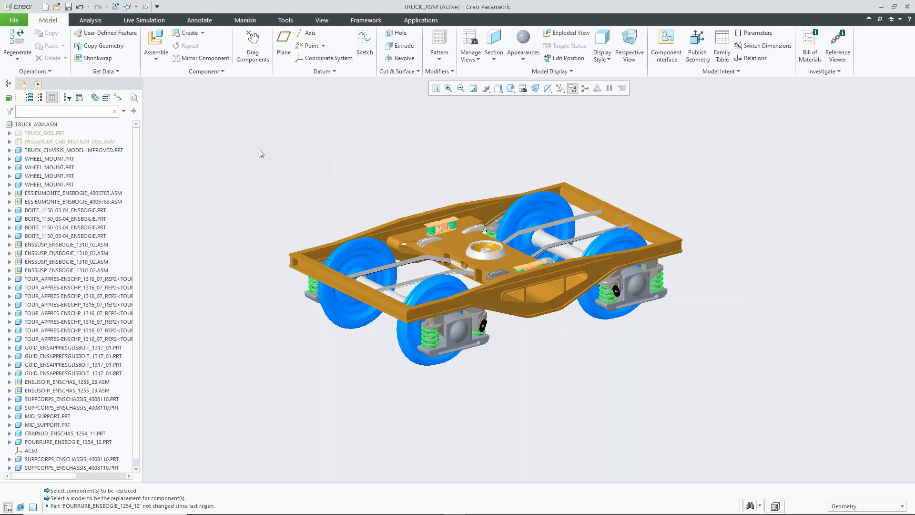
pyautogui.click(106, 151)
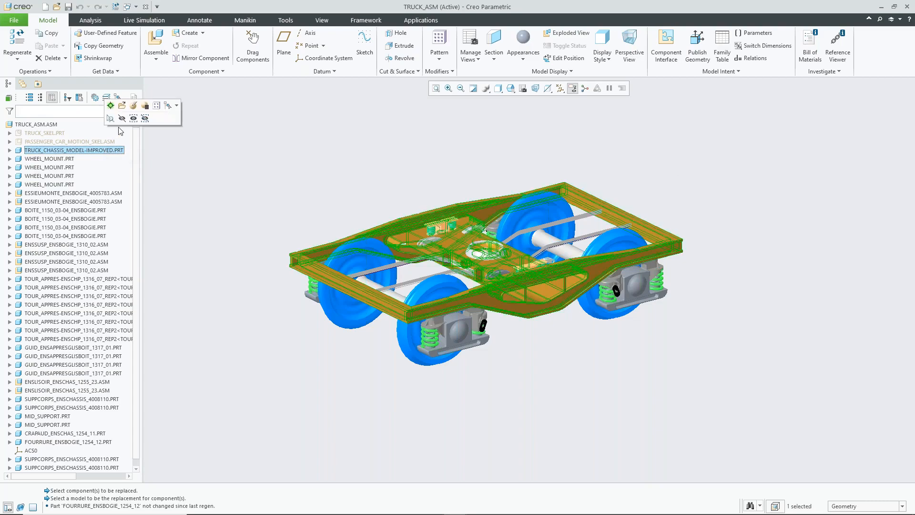
pyautogui.rightClick(97, 149)
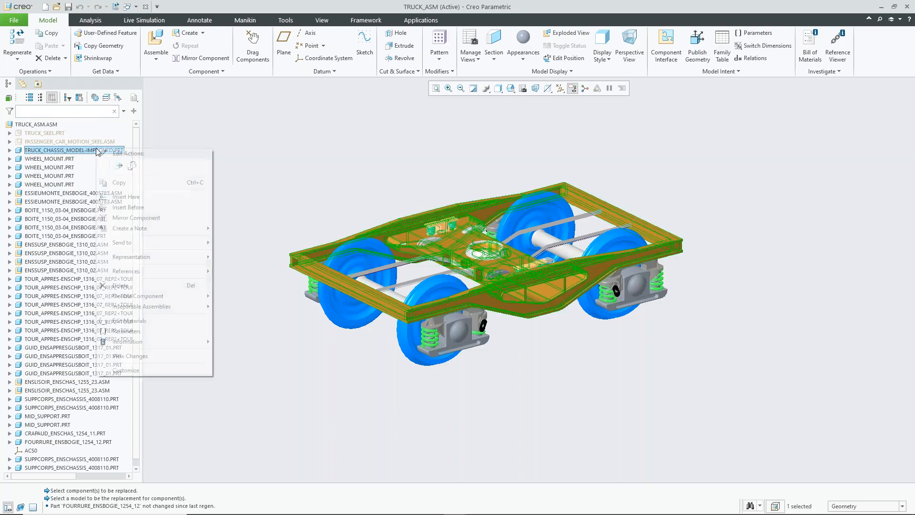
pyautogui.click(132, 166)
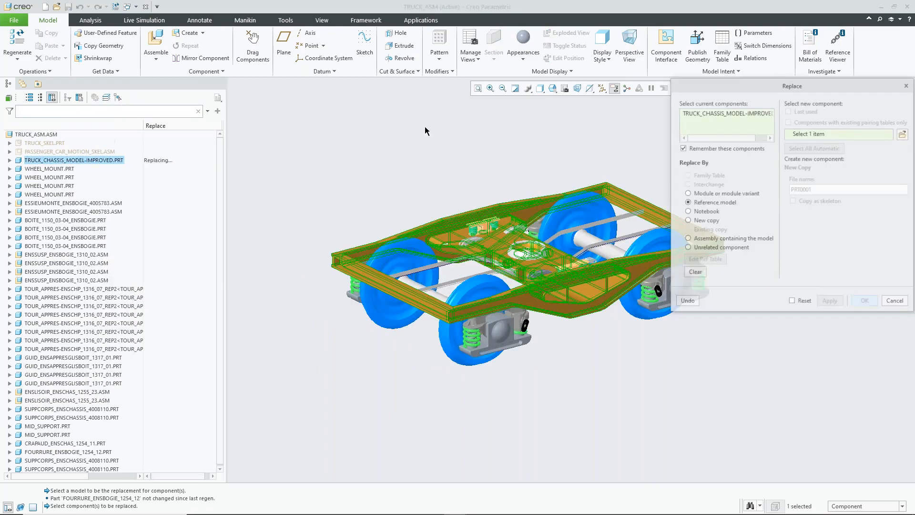
pyautogui.scroll(3, 508, 180)
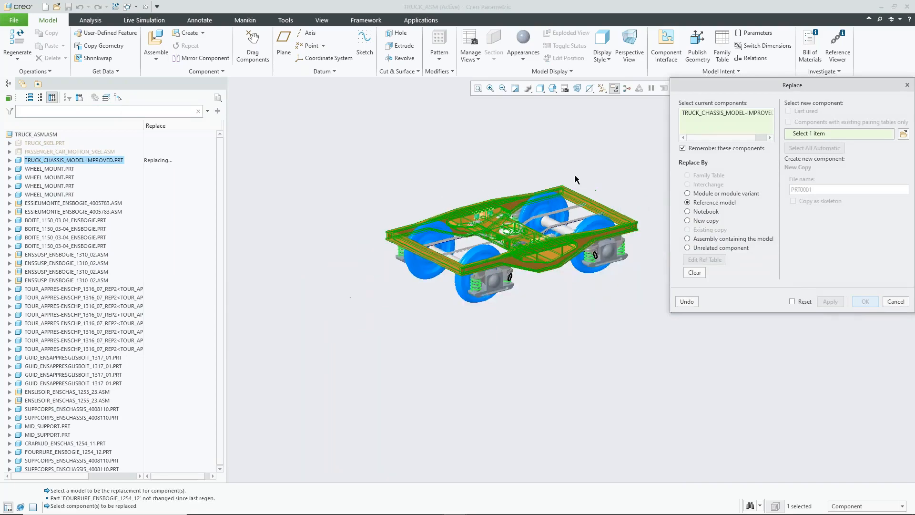
pyautogui.scroll(-2, 659, 189)
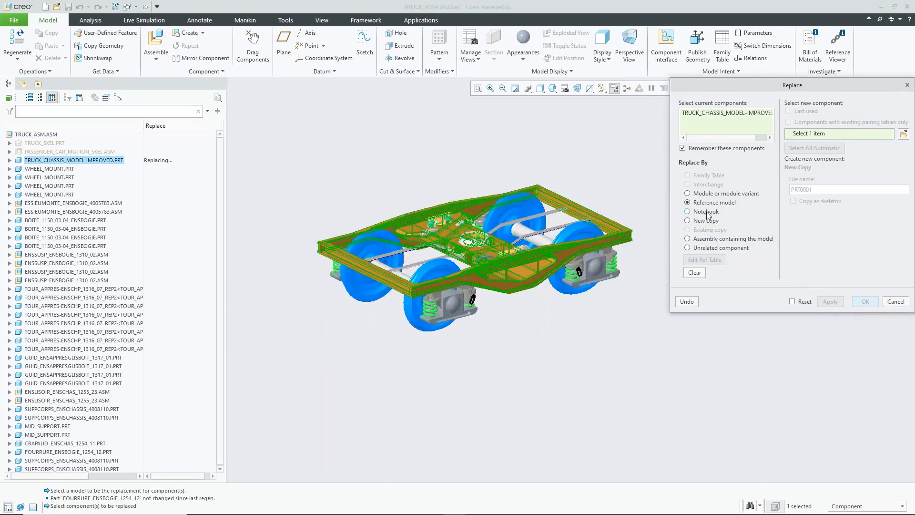
pyautogui.click(688, 221)
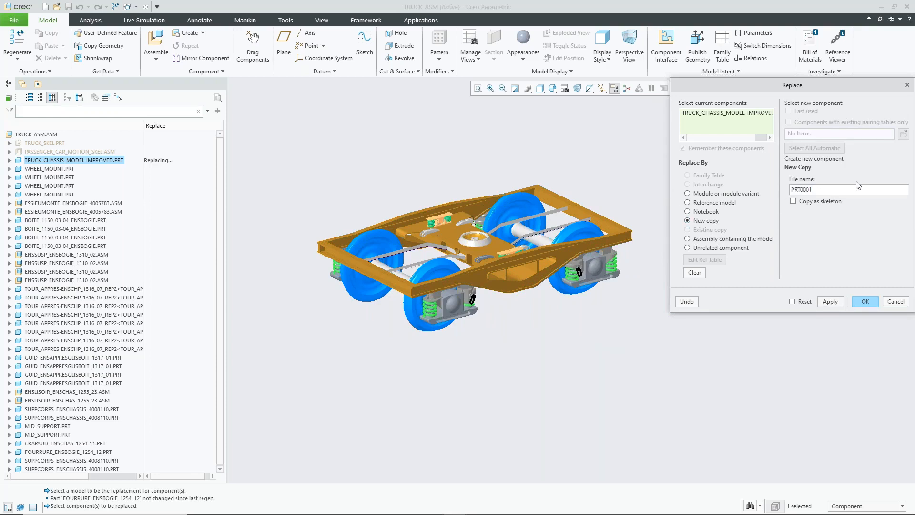
pyautogui.moveTo(847, 191); pyautogui.dragTo(757, 196)
pyautogui.hotkey('ctrl', 'v')
pyautogui.write('_Super_Im')
pyautogui.click(867, 304)
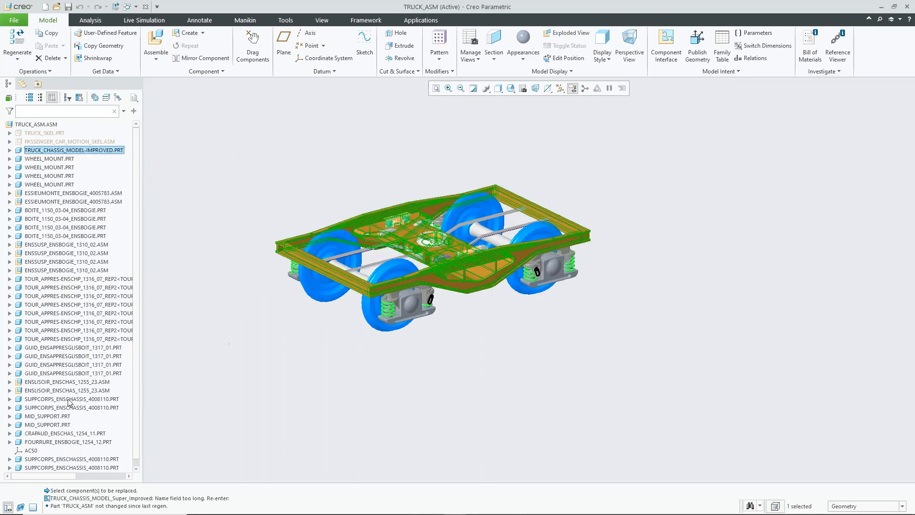
# Step: Replace TRUCK_CHASSIS_MODEL-IMPROVED.PRT in the assembly with a new copy named TRUCK_CHASSIS_MODEL_BEST
pyautogui.rightClick(88, 150)
pyautogui.click(122, 167)
pyautogui.click(707, 221)
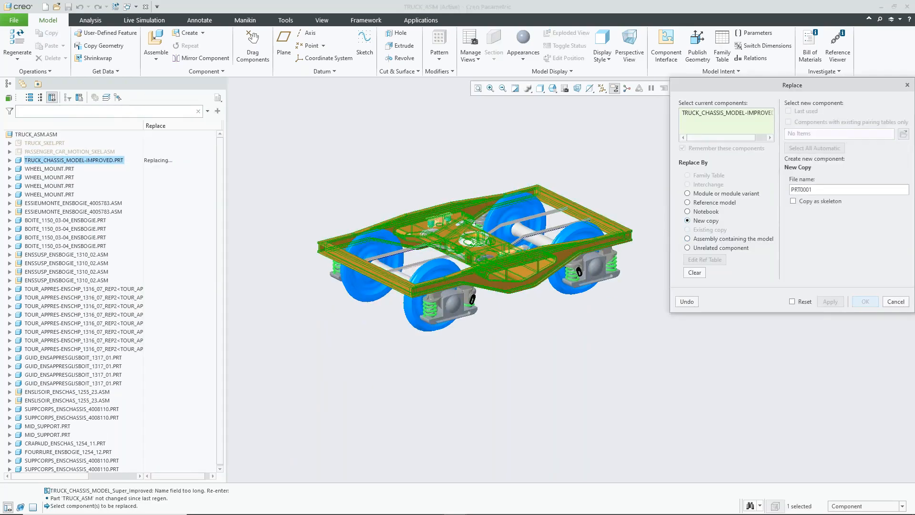
pyautogui.doubleClick(840, 189)
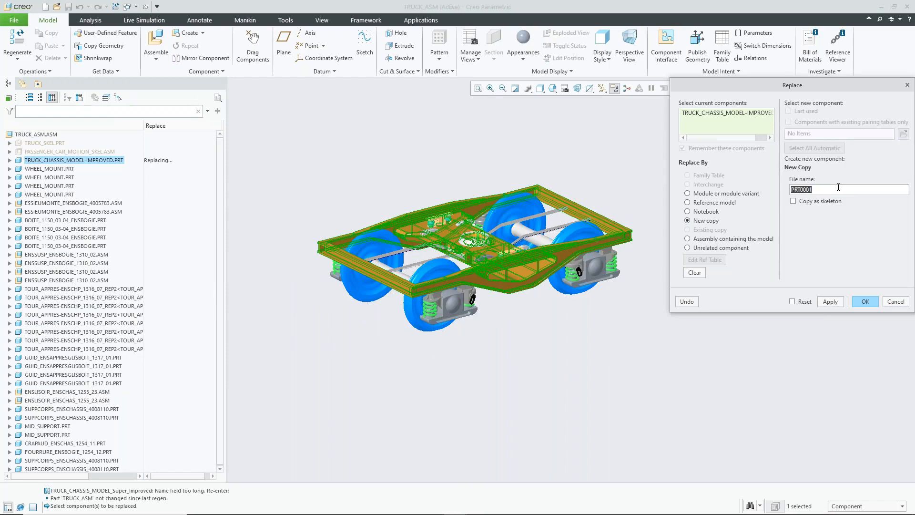
pyautogui.hotkey('ctrl', 'v')
pyautogui.write('Better')
pyautogui.press('BackSpace')
pyautogui.press('BackSpace')
pyautogui.click(865, 302)
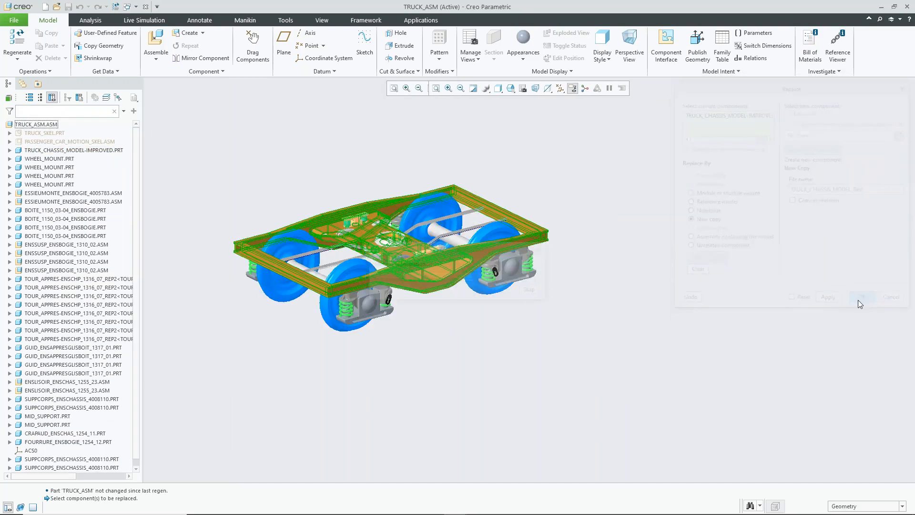
# Step: Start replacing TRUCK_CHASSIS_MODEL_BEST.PRT by an unrelated component, choosing truck_chassis_model.prt as the new component
pyautogui.click(98, 152)
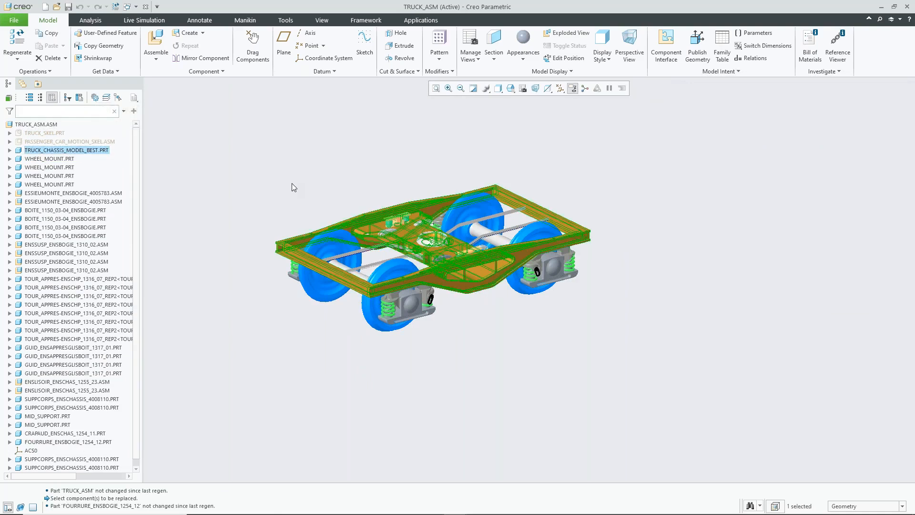
pyautogui.click(291, 182)
pyautogui.rightClick(83, 151)
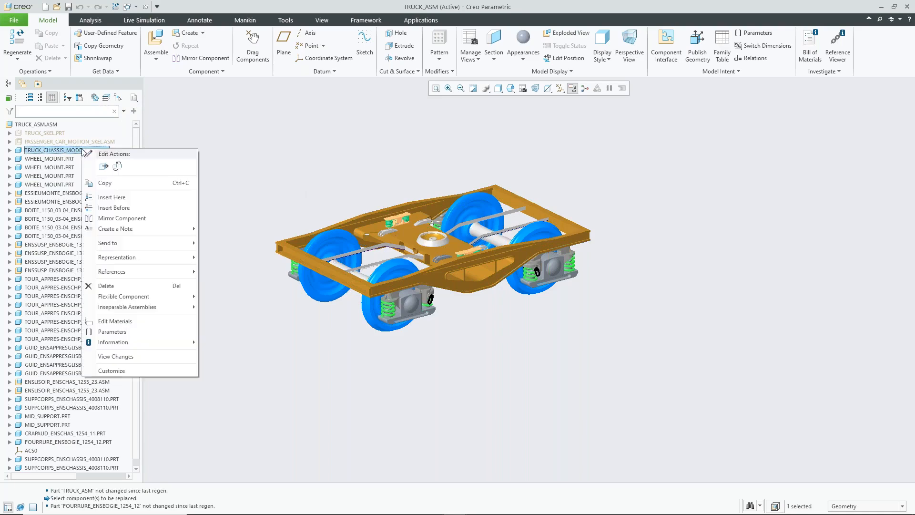
pyautogui.click(118, 166)
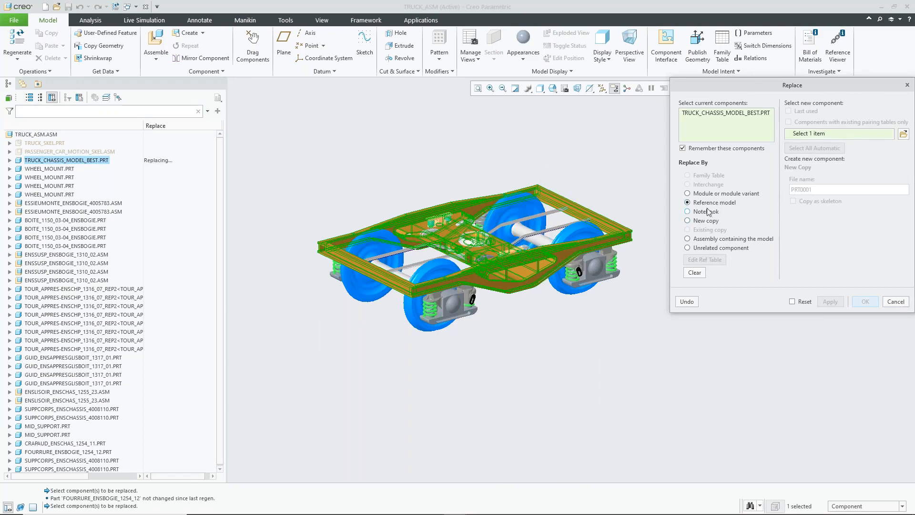
pyautogui.click(688, 249)
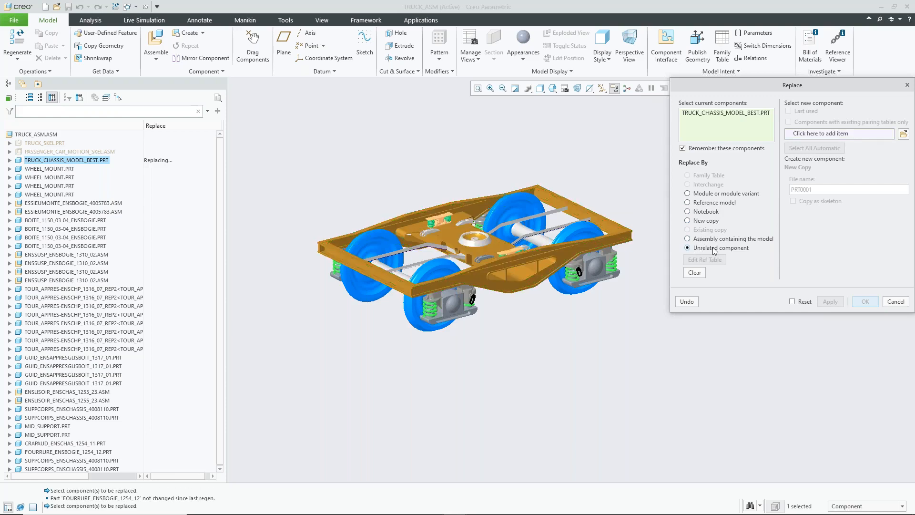
pyautogui.click(904, 133)
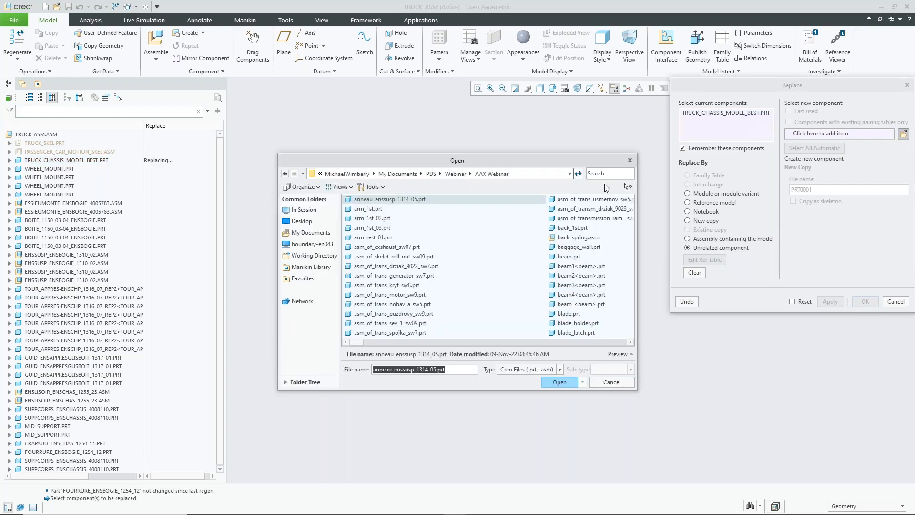
pyautogui.click(610, 174)
pyautogui.hotkey('ctrl', 'v')
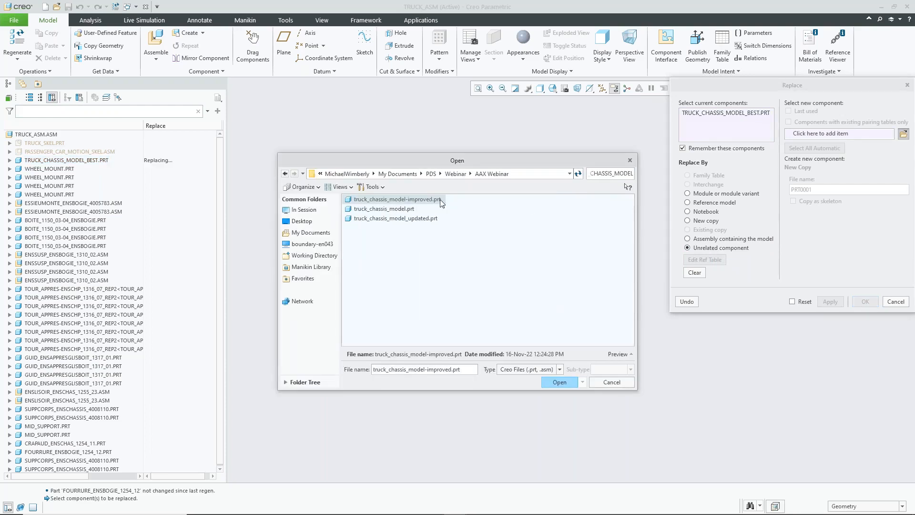
pyautogui.click(405, 209)
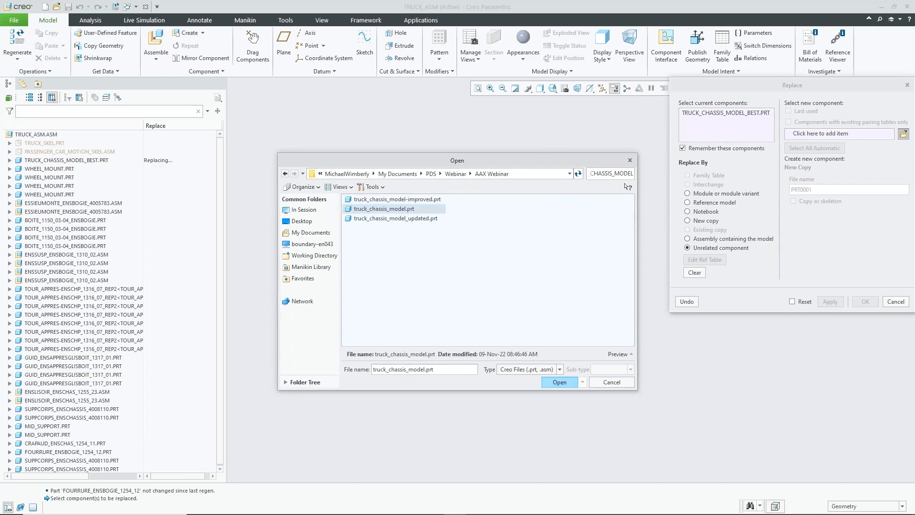
pyautogui.click(558, 382)
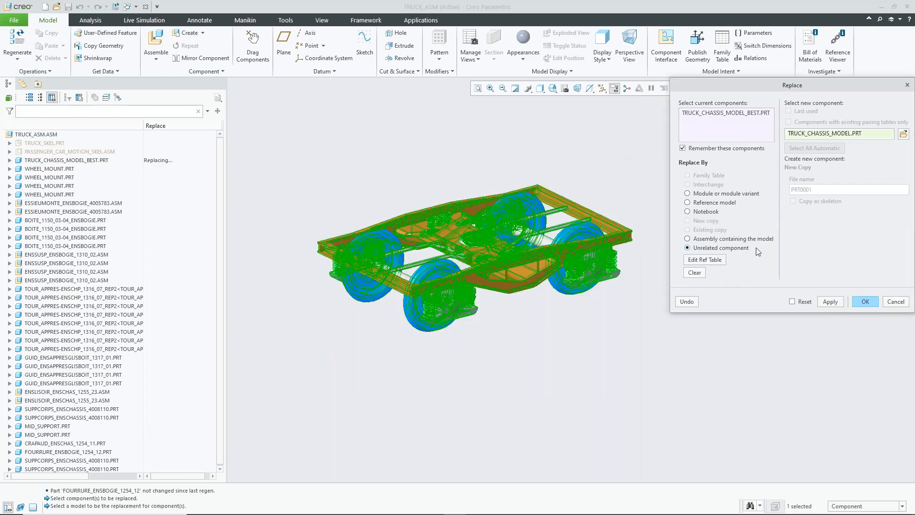
# Step: Evaluate the reference pairing table between the outgoing and incoming chassis, accept the automatic pairings and complete the replacement
pyautogui.click(712, 260)
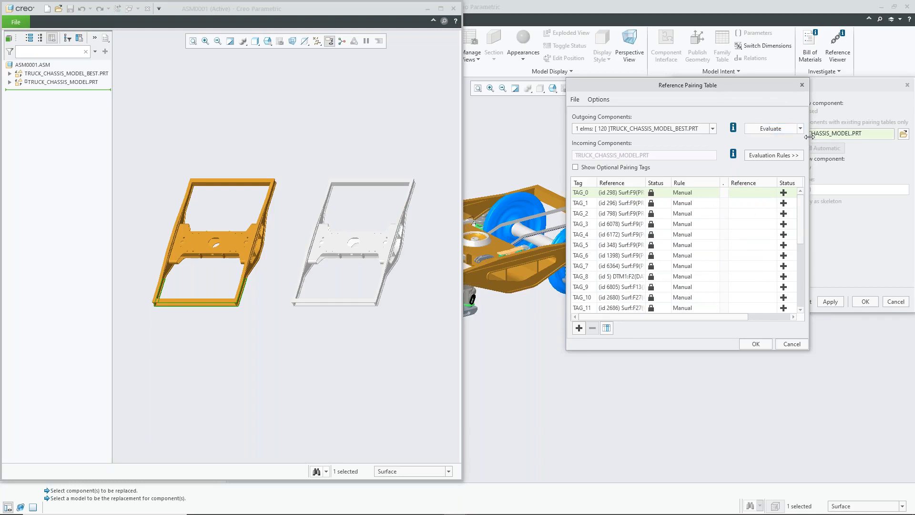
pyautogui.moveTo(809, 137); pyautogui.dragTo(905, 136)
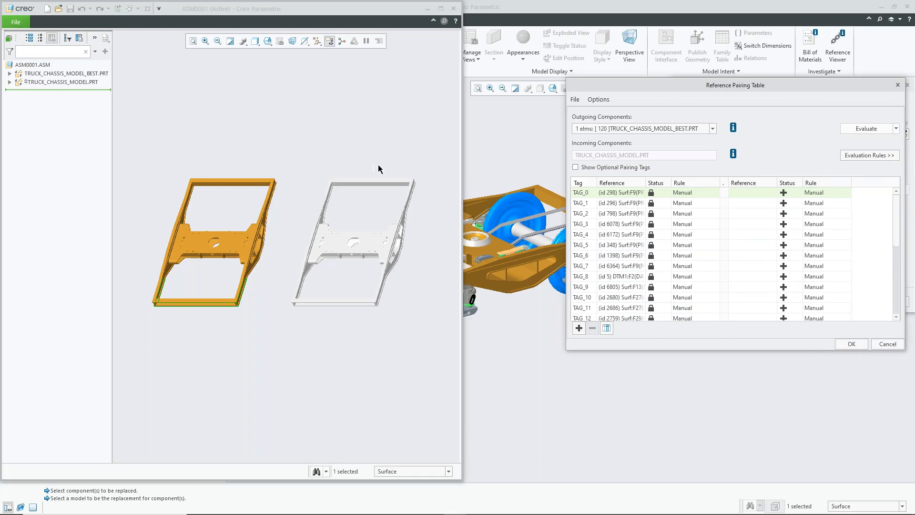
pyautogui.click(873, 132)
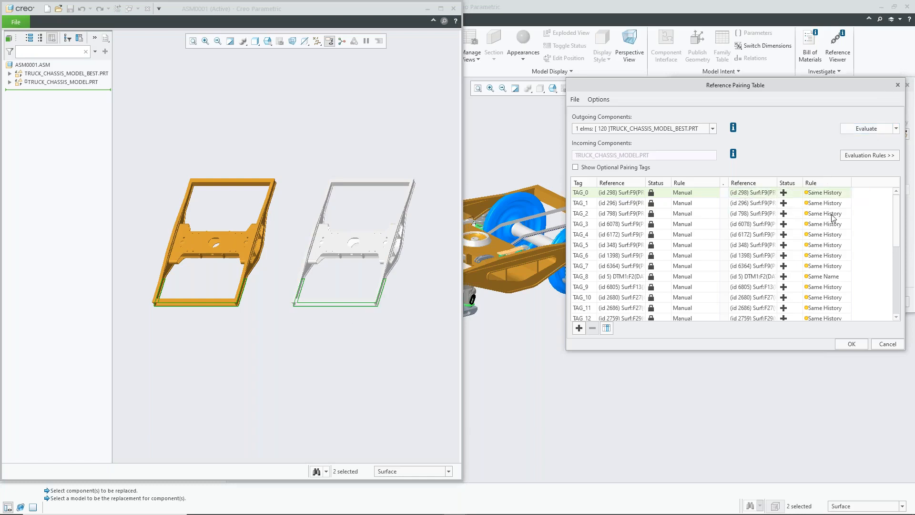
pyautogui.scroll(-5, 835, 217)
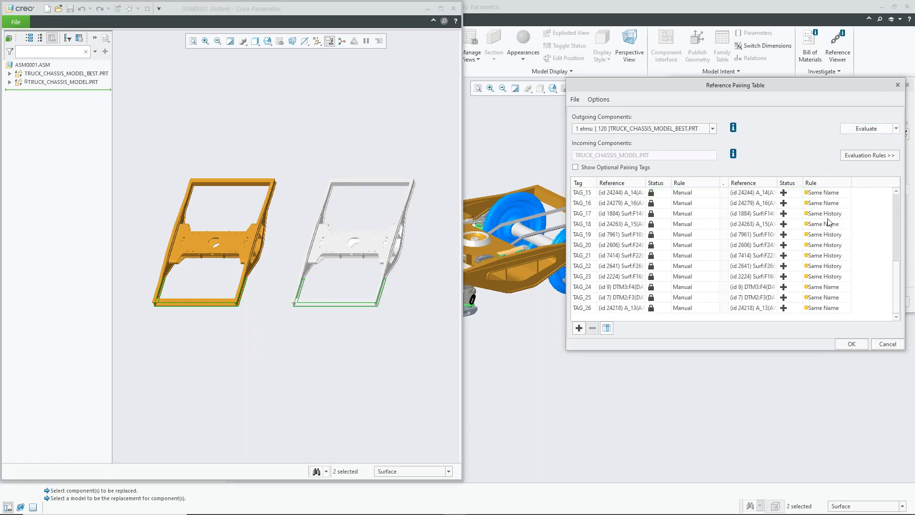
pyautogui.click(852, 345)
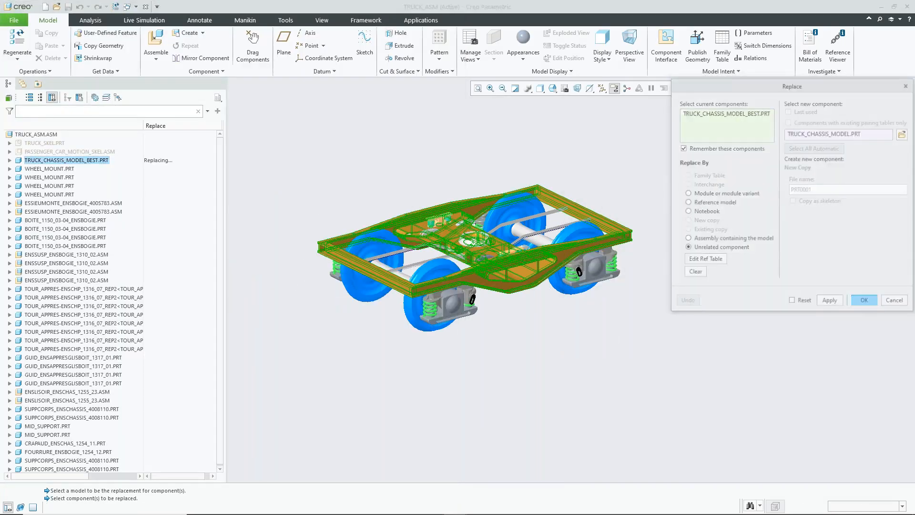
pyautogui.click(60, 149)
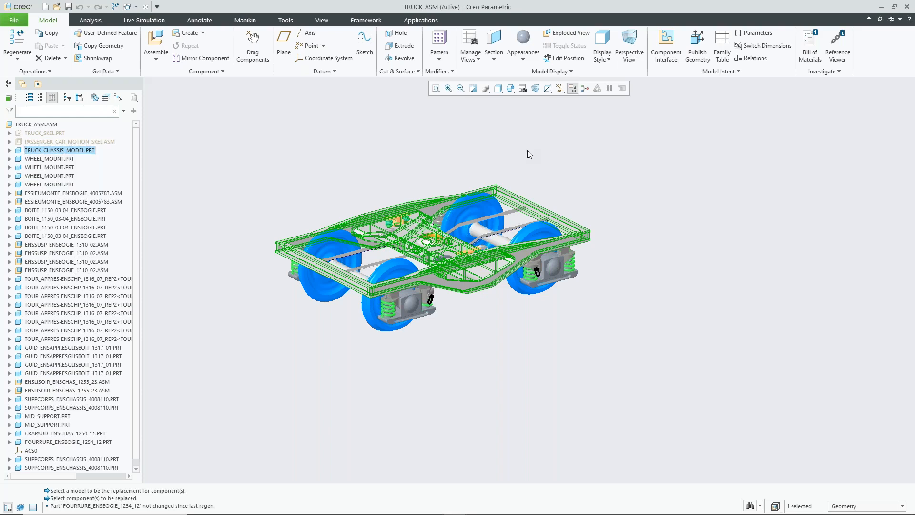
pyautogui.click(527, 151)
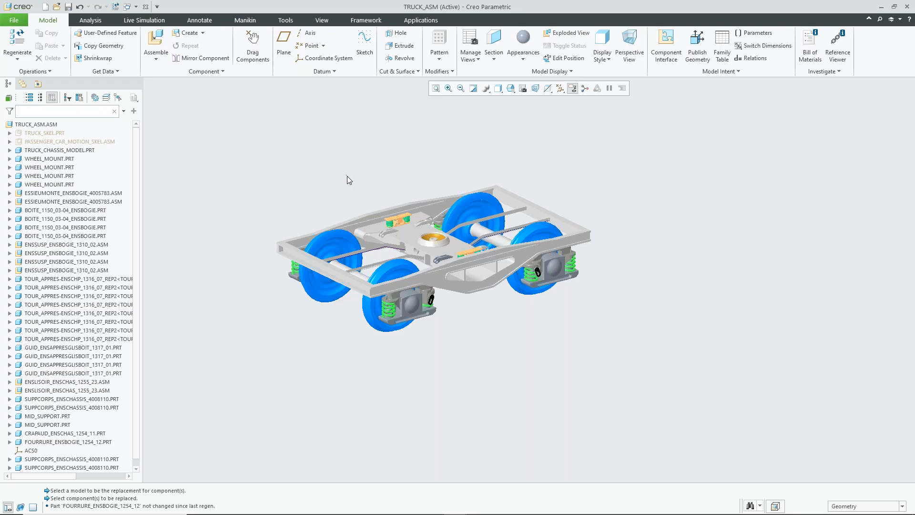
# Step: Switch to the presentation and start the slide show at the QUESTIONS? slide
pyautogui.scroll(1, 330, 185)
pyautogui.scroll(-1, 290, 187)
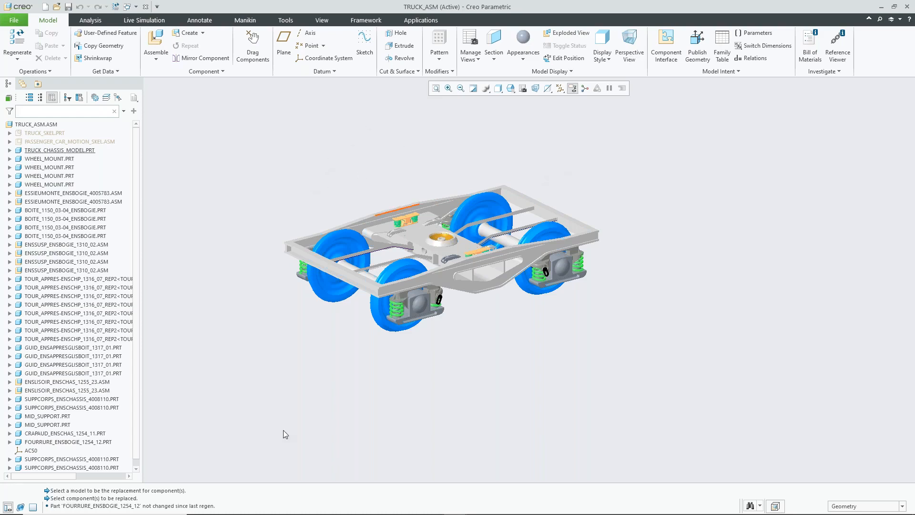
pyautogui.moveTo(356, 511)
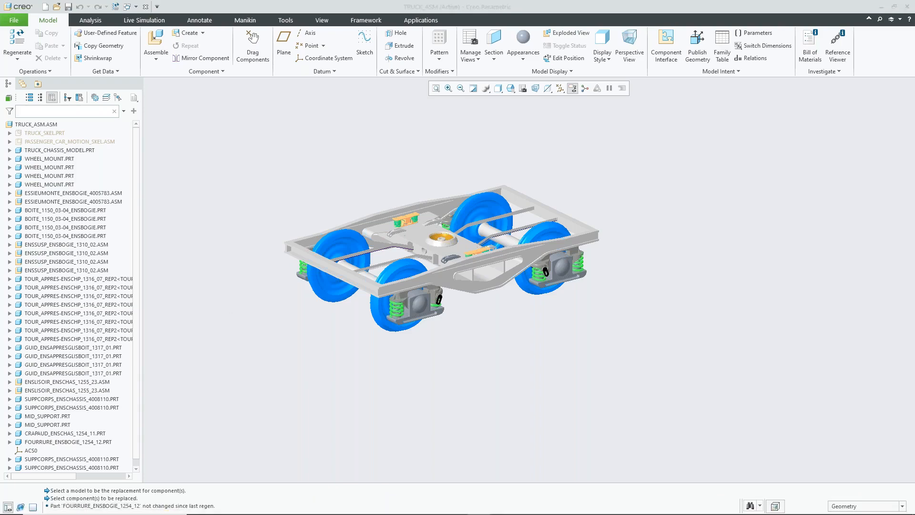
pyautogui.moveTo(0, 36); pyautogui.dragTo(501, 0)
pyautogui.hotkey('shift', 'F5')
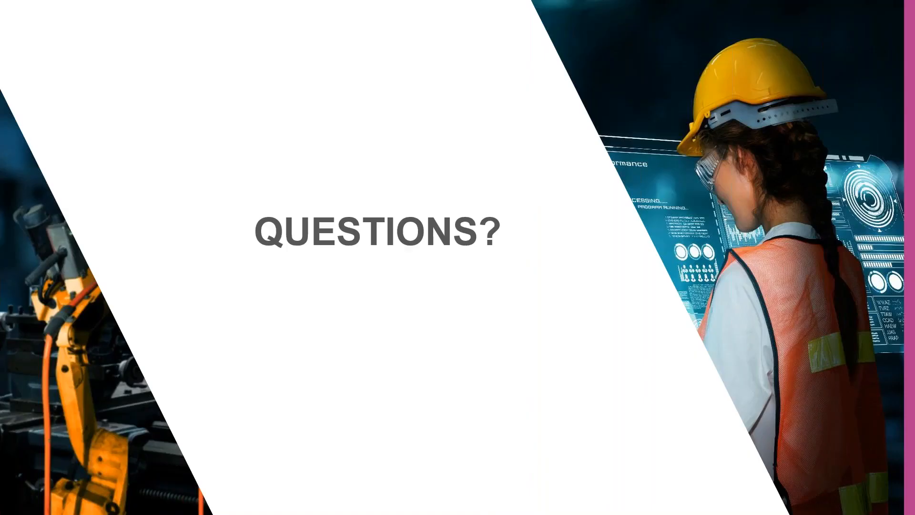